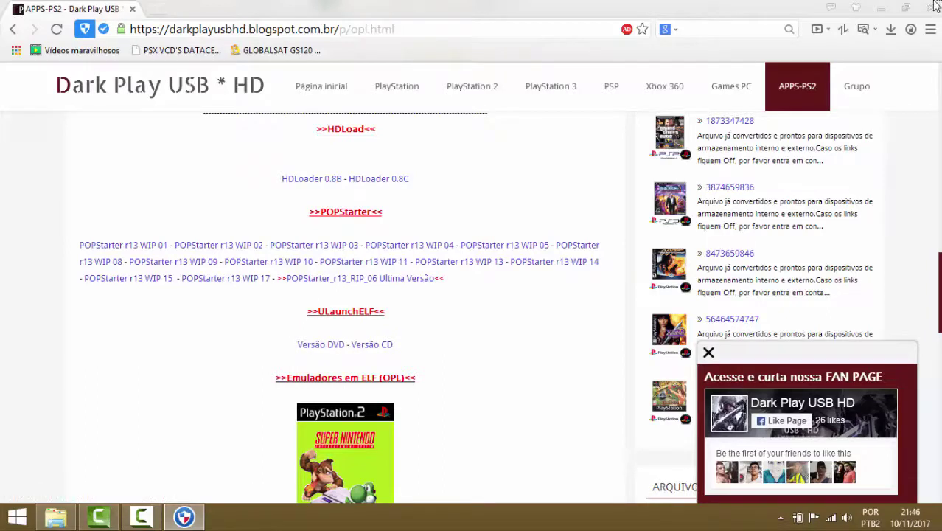
Step: Minimize the browser and switch to File Explorer to view the drives listed under Meu computador, including HD DE JOGOS (E:)
click(882, 9)
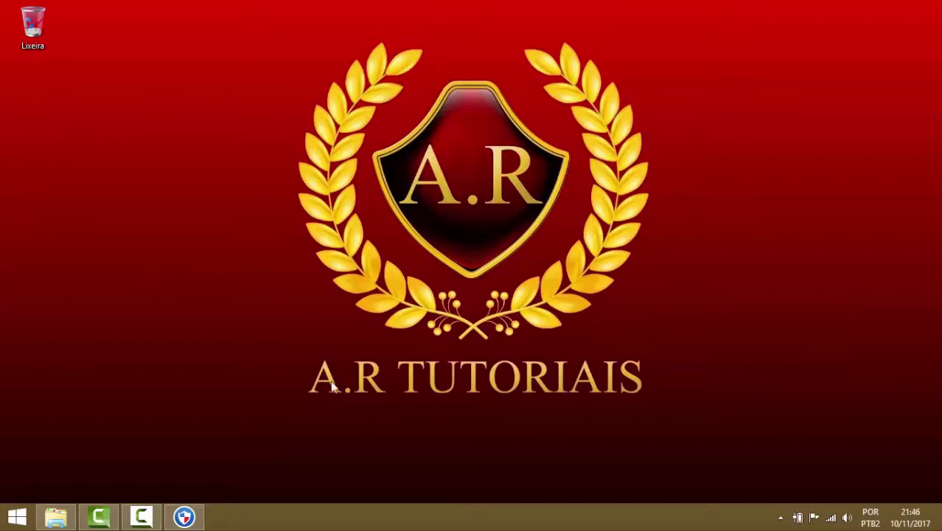
click(56, 516)
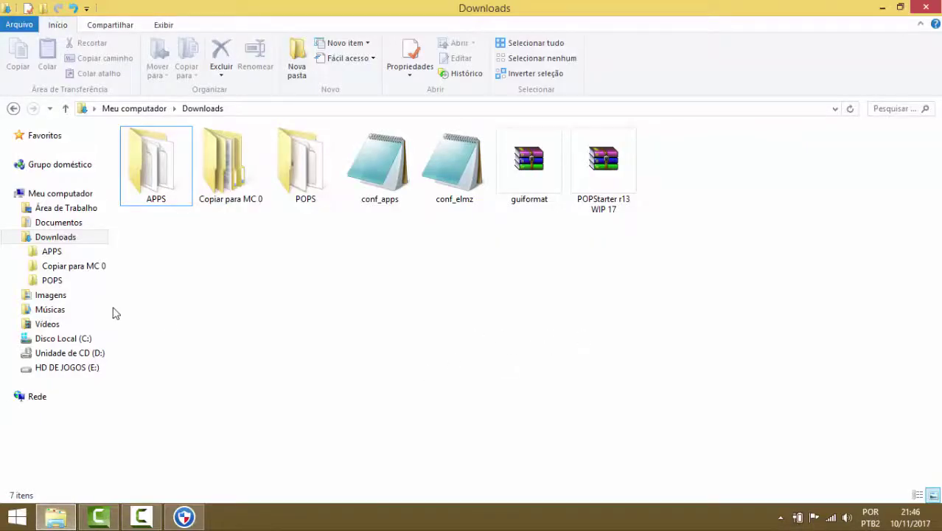
click(16, 236)
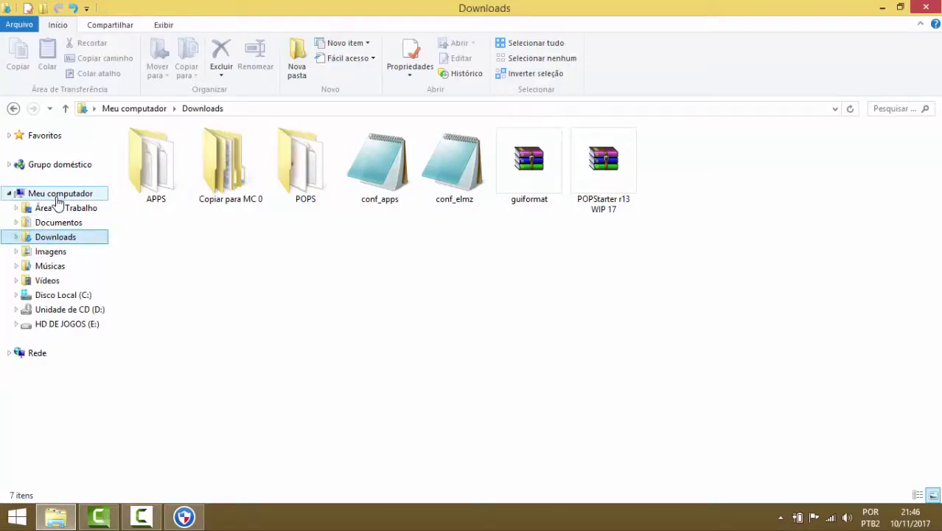
click(57, 196)
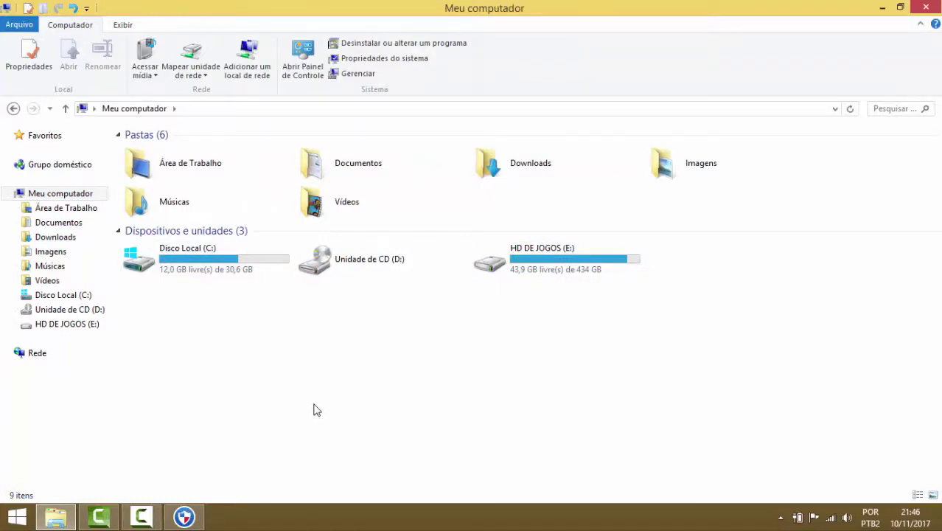
click(568, 267)
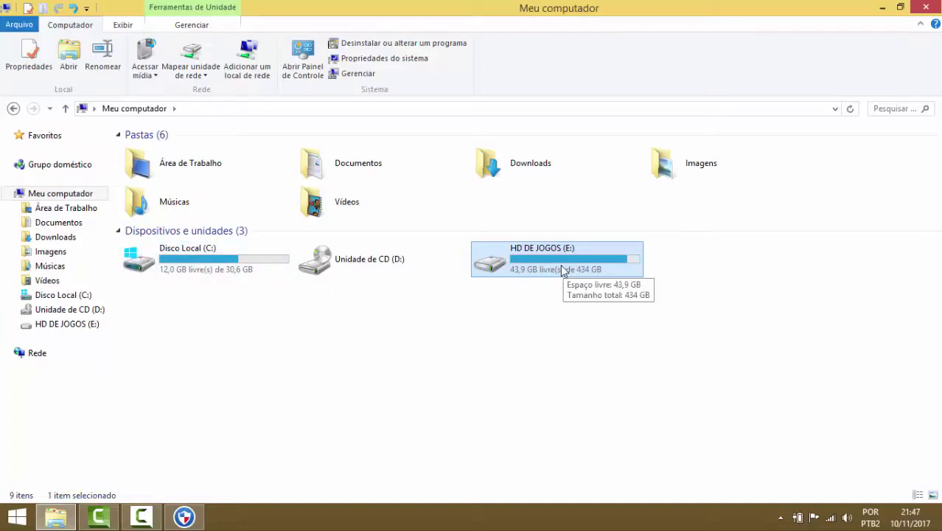
click(582, 358)
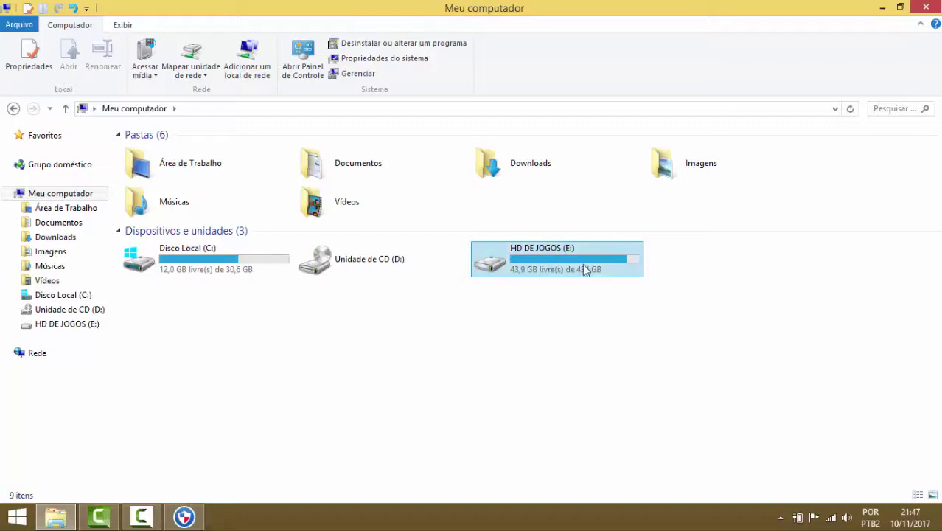
Step: Look through the HD DE JOGOS (E:) drive and its USB Util folder, and return to the computer's drive overview
double_click(559, 266)
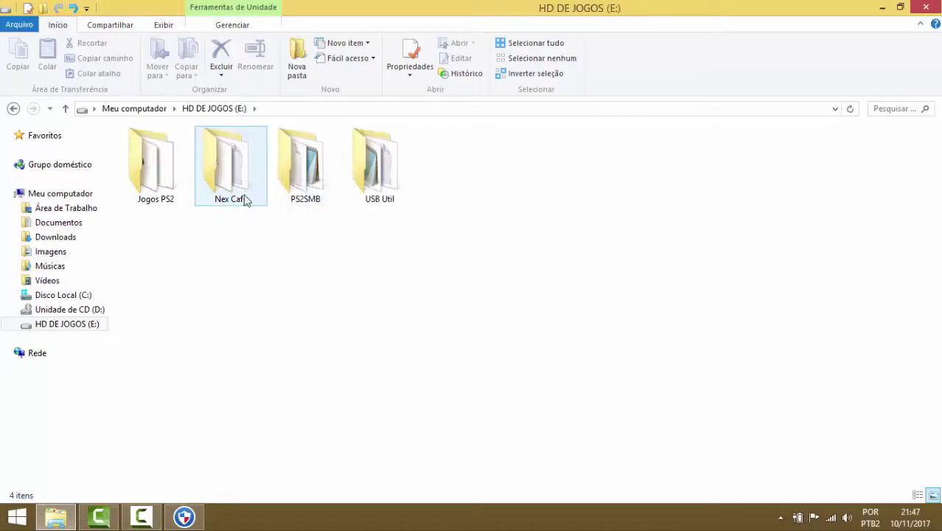
click(305, 169)
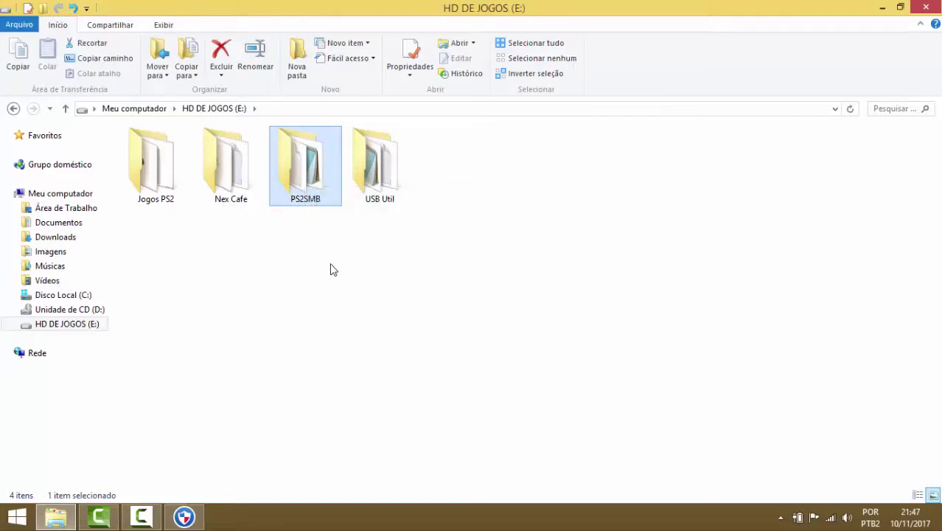
double_click(389, 166)
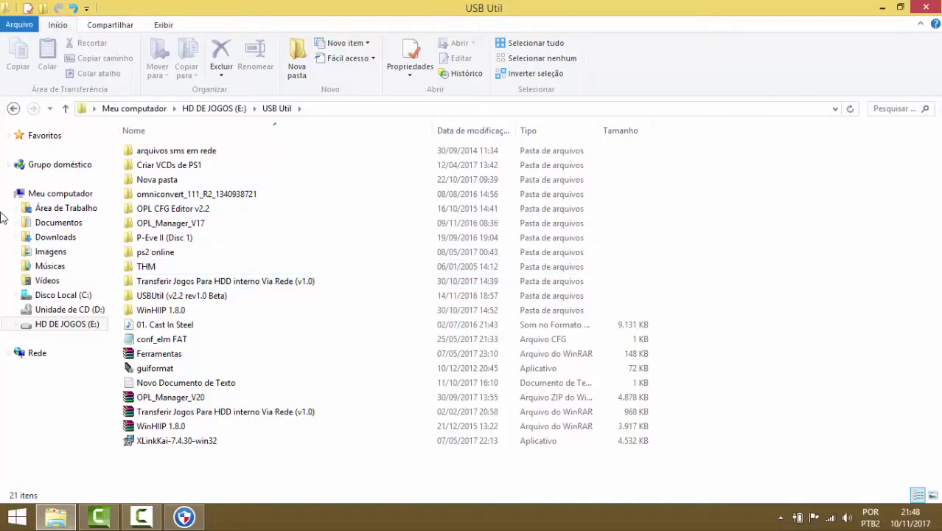
click(41, 197)
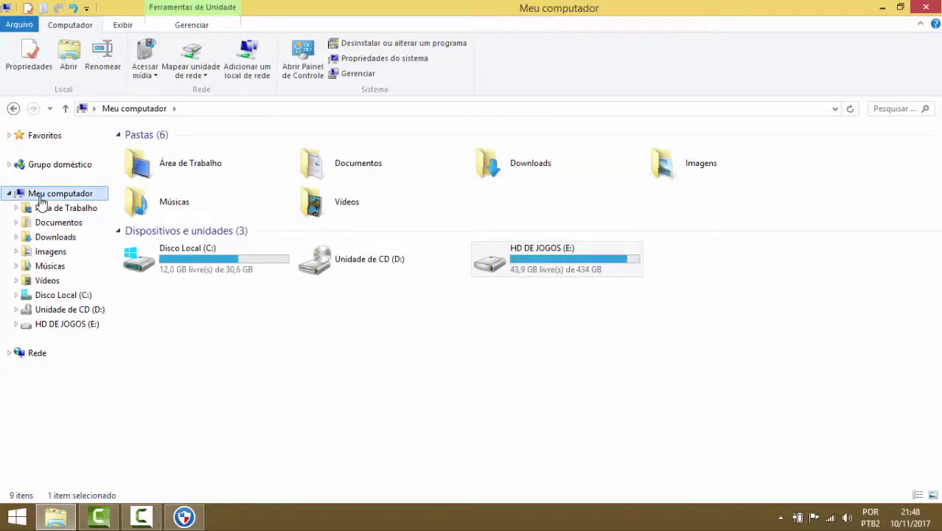
click(319, 357)
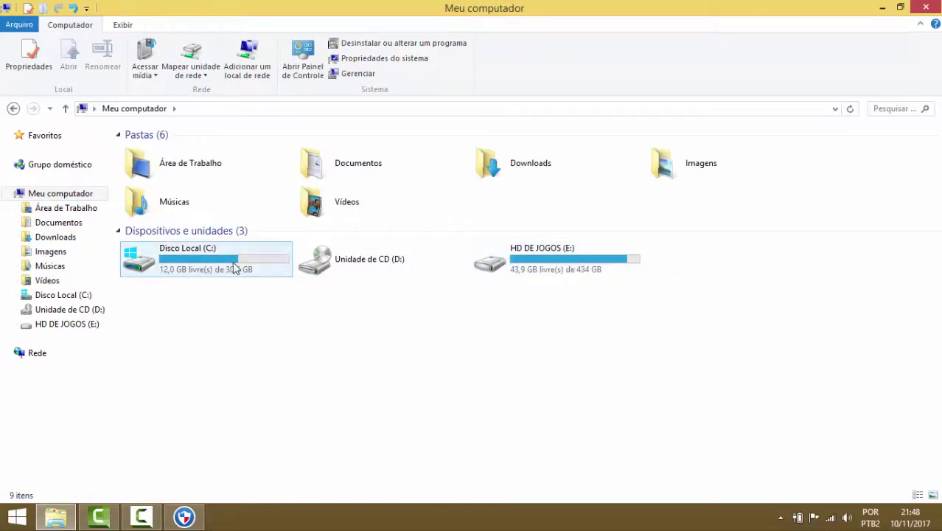
Step: Check the file system of Disco Local (C:) in its properties and close them
click(212, 269)
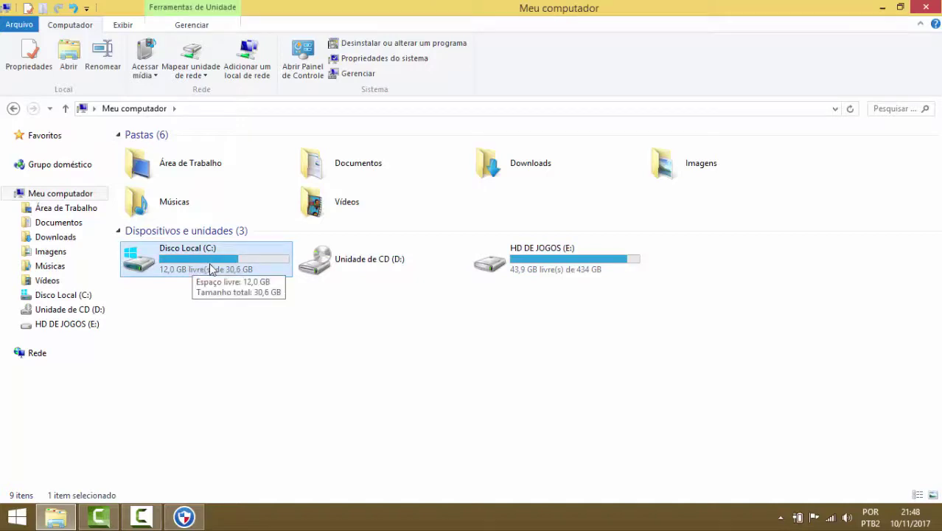
right_click(212, 268)
click(284, 492)
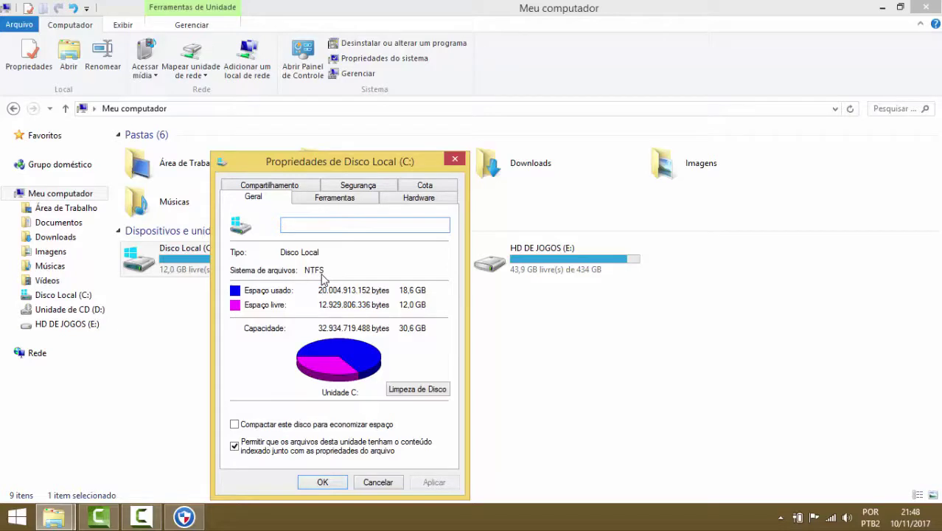
click(455, 159)
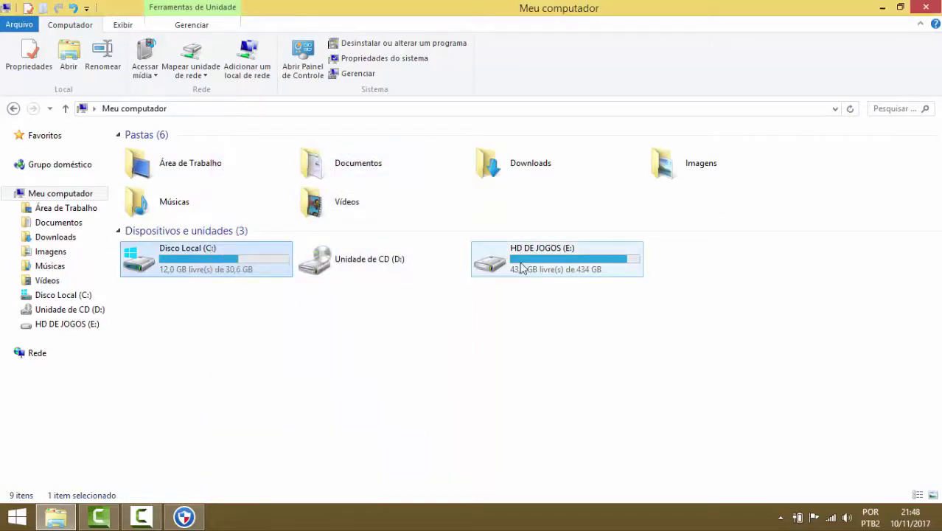
Step: Check the file system of the HD DE JOGOS (E:) drive in its properties and close them
click(554, 269)
double_click(555, 275)
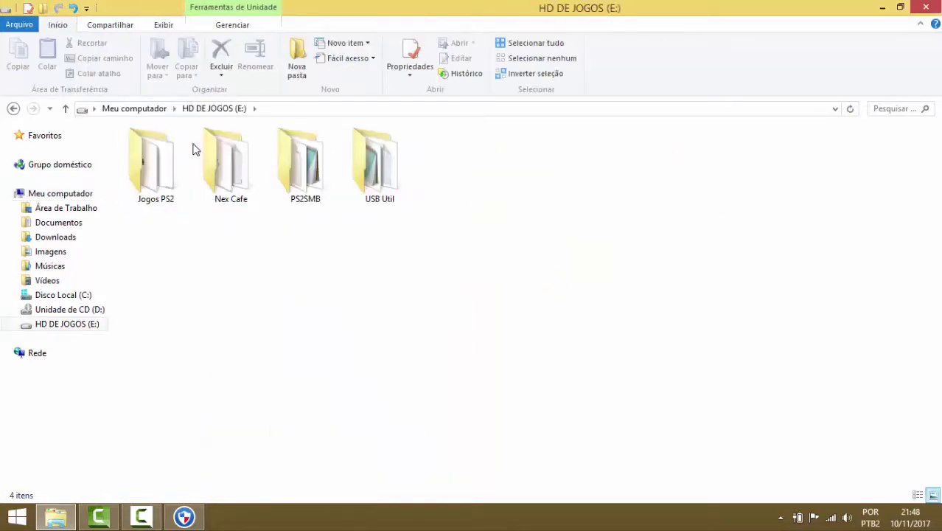
click(97, 193)
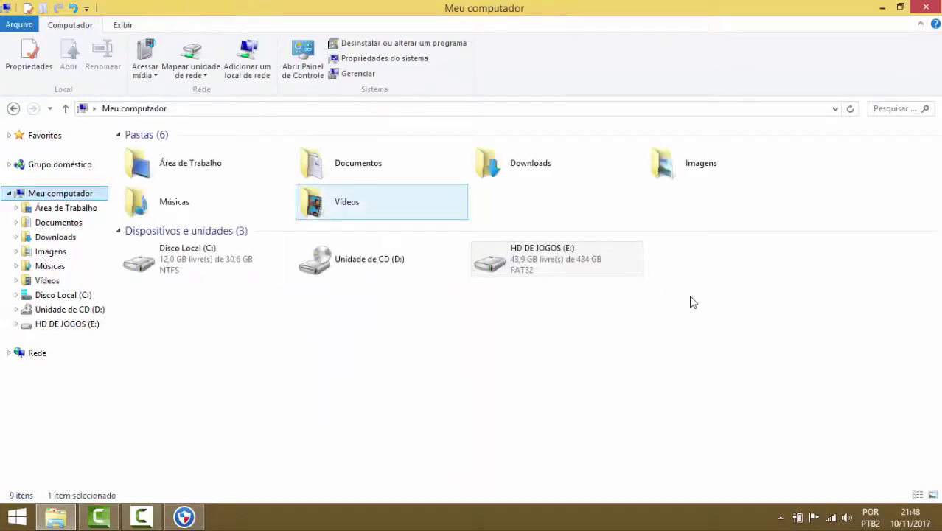
right_click(558, 274)
click(619, 494)
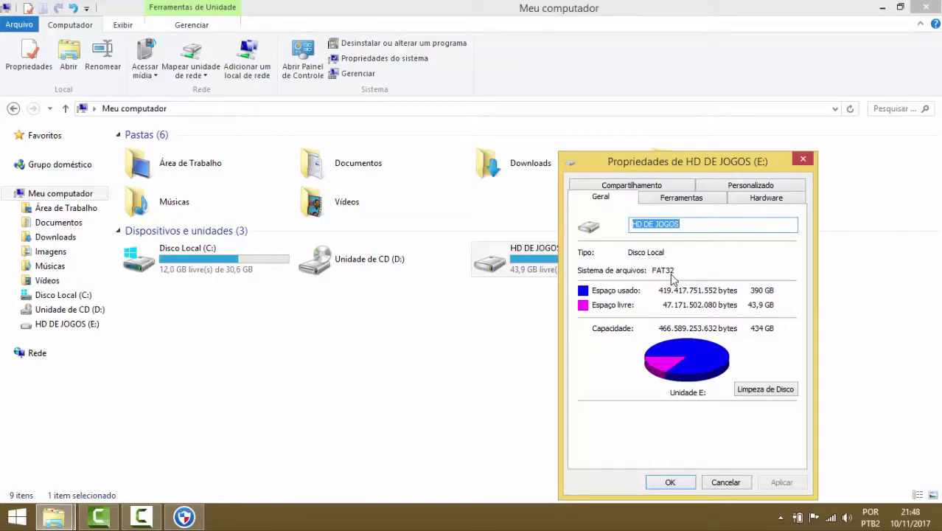
click(803, 159)
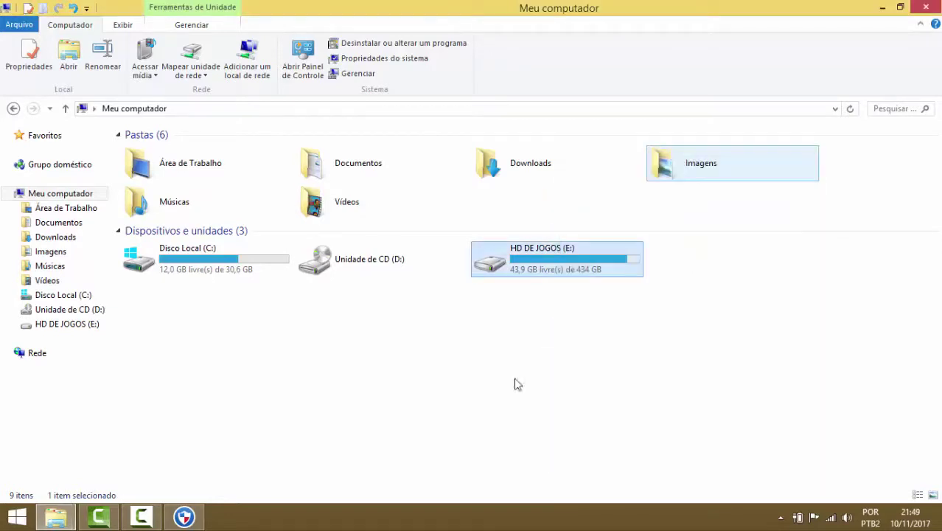
Step: Go to the Downloads folder, view the contents of the guiformat archive in WinRAR, and close the archive
click(55, 237)
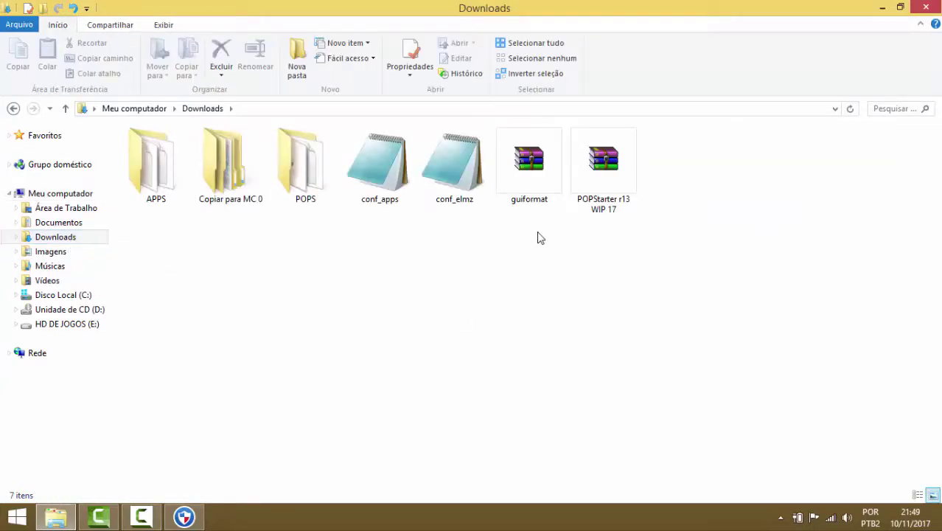
double_click(535, 171)
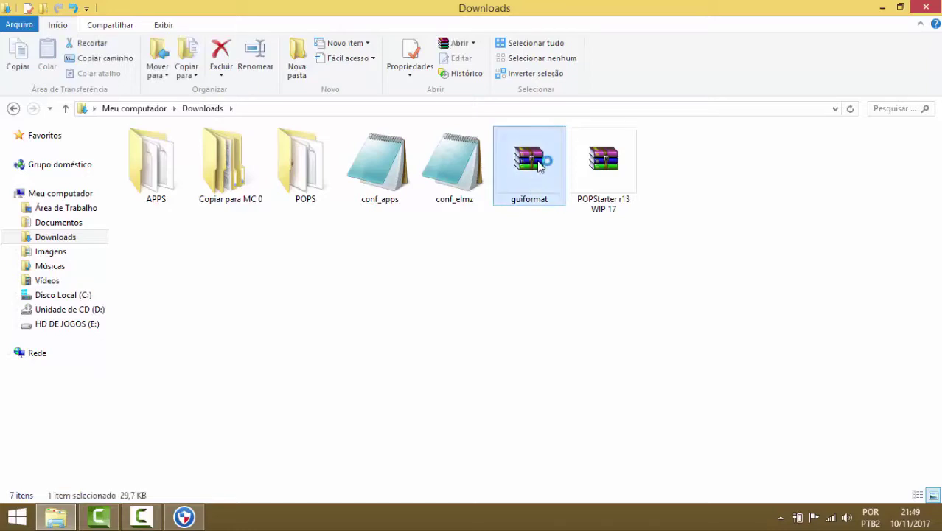
right_click(537, 166)
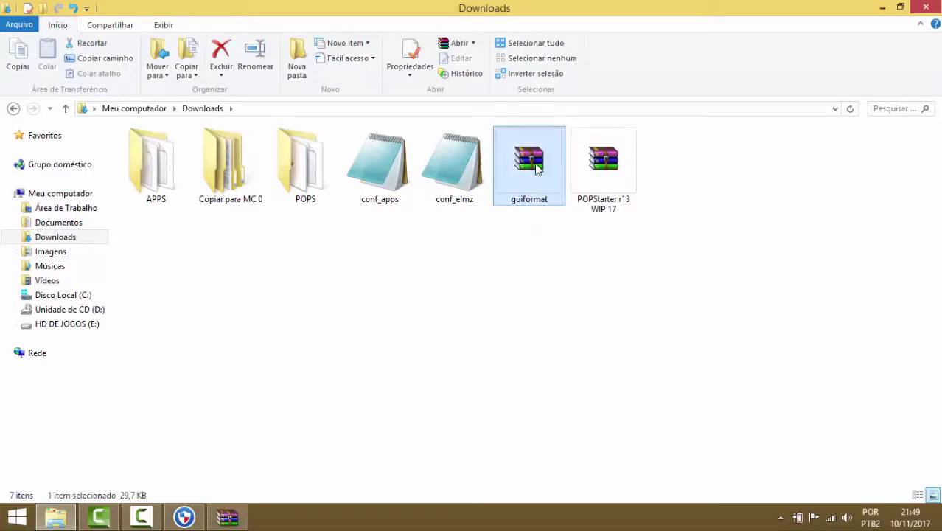
click(242, 516)
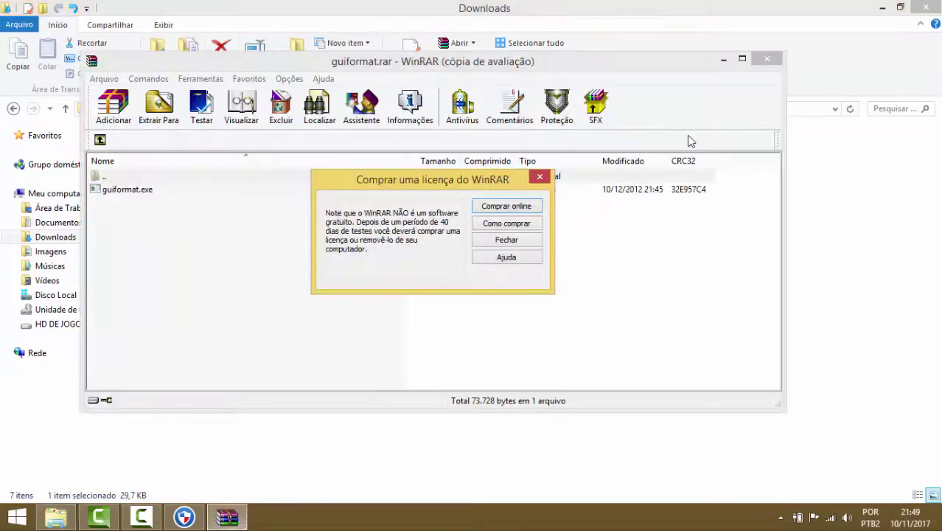
click(540, 177)
click(755, 63)
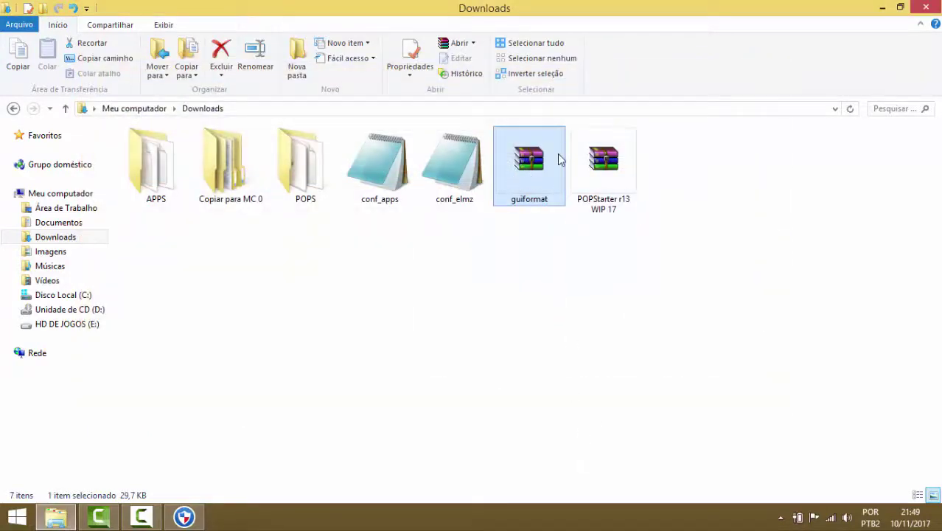
Step: Extract the guiformat archive directly into the Downloads folder
right_click(532, 162)
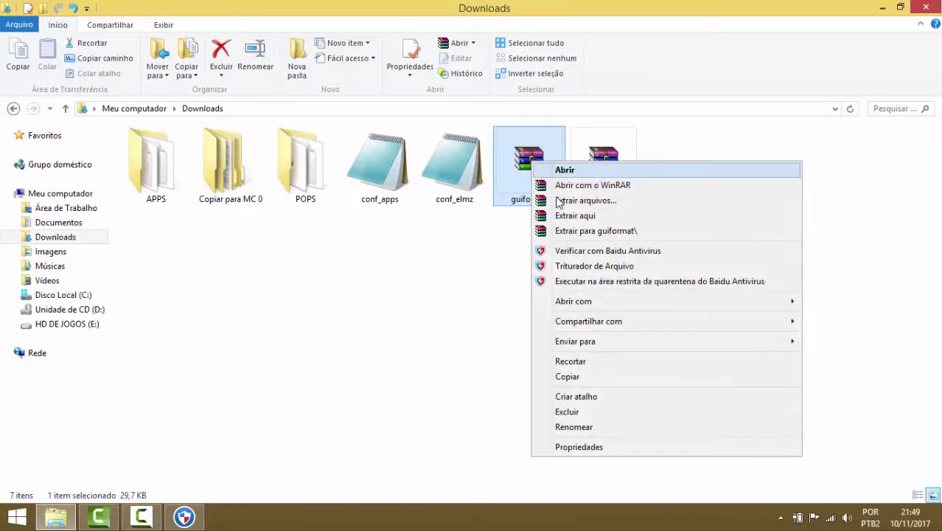
click(568, 216)
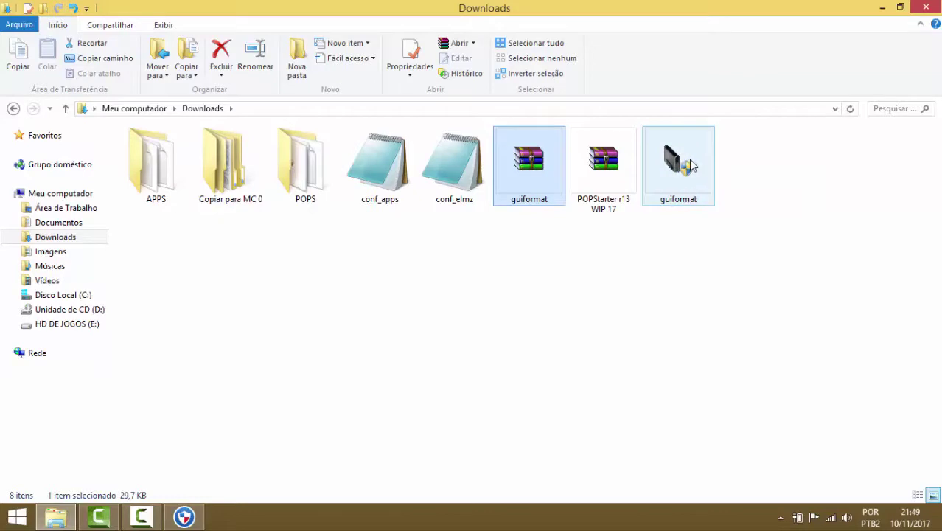
click(614, 307)
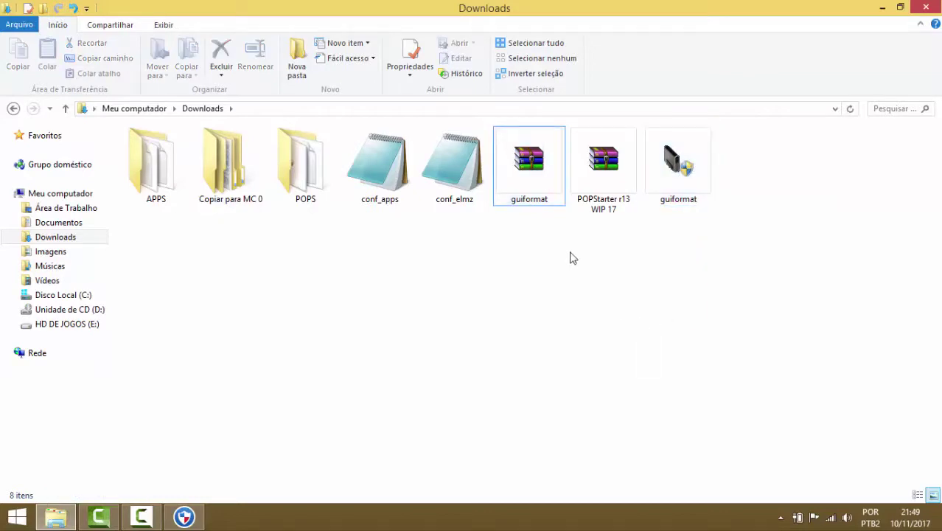
Step: Delete the guiformat archive from Downloads, keeping the extracted program
right_click(528, 174)
click(469, 295)
click(528, 180)
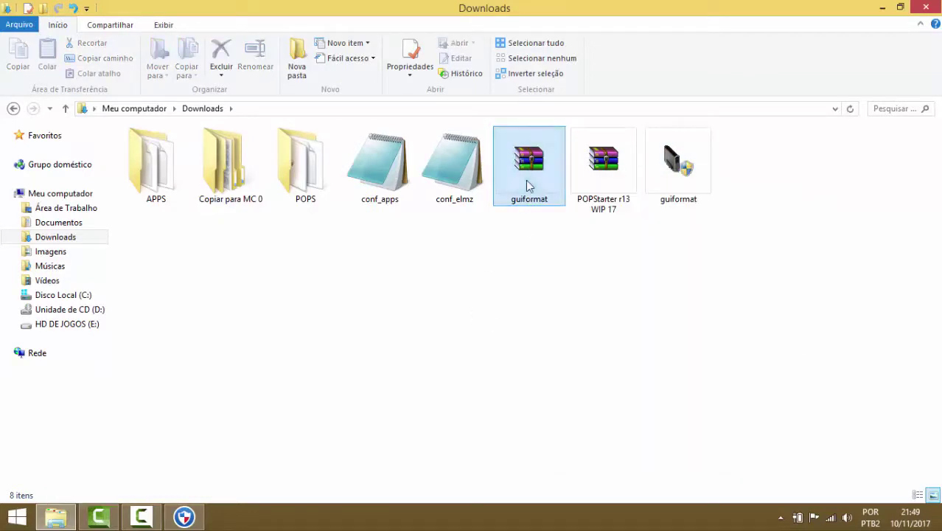
key(Delete)
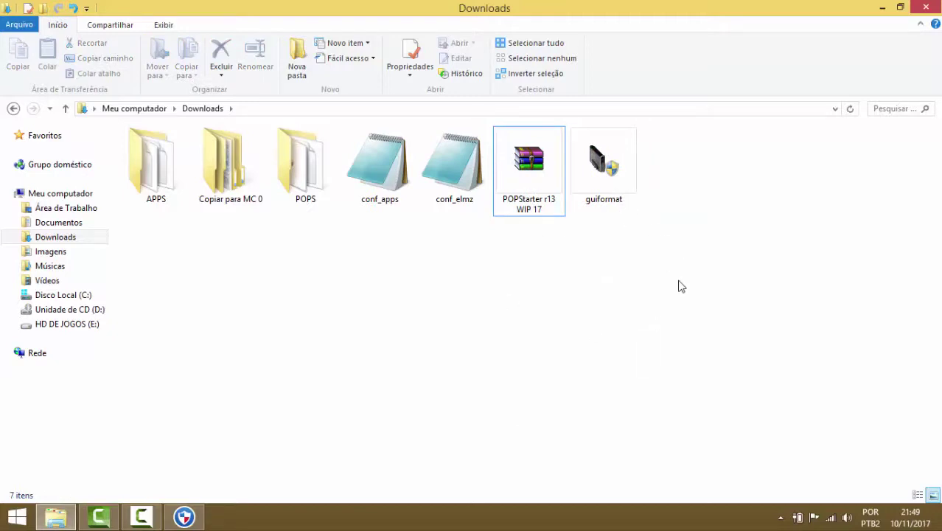
Step: Run the extracted guiformat program, minimize the Downloads window behind it, and choose E:\ as the drive to format
click(605, 166)
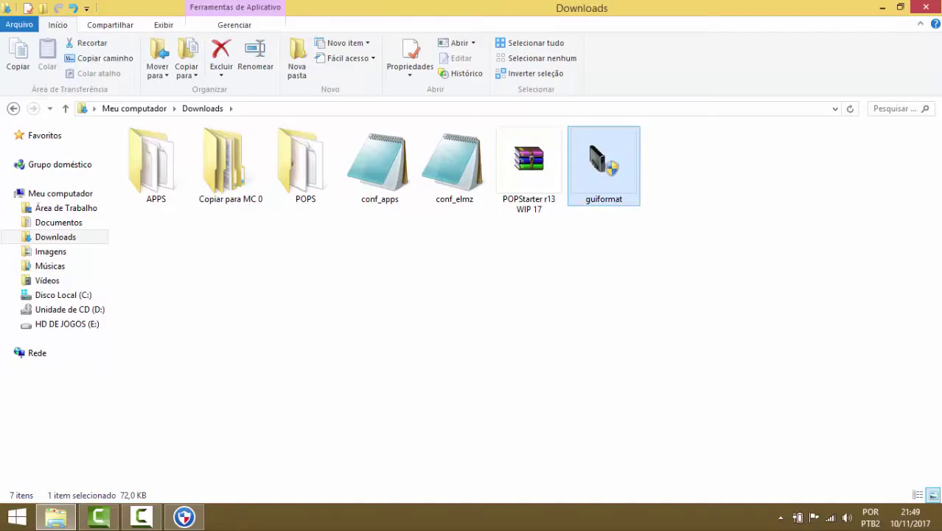
key(Return)
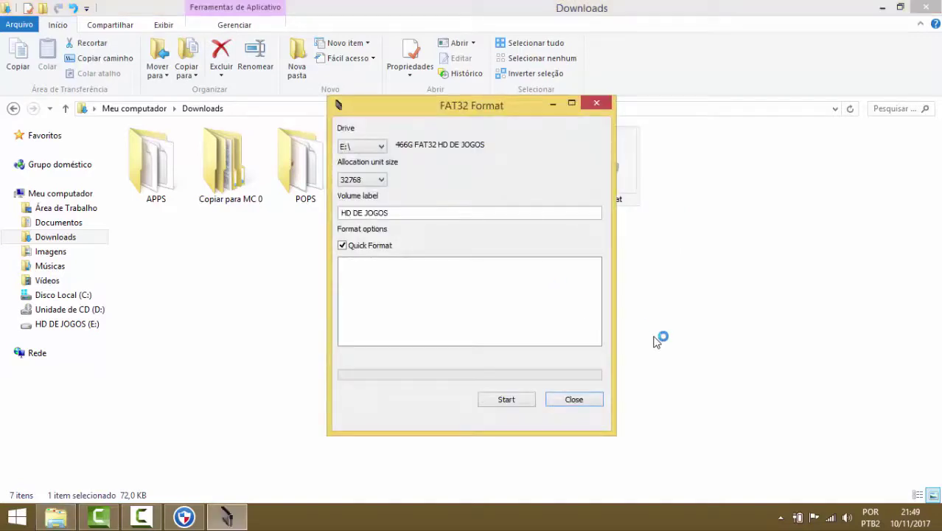
click(882, 8)
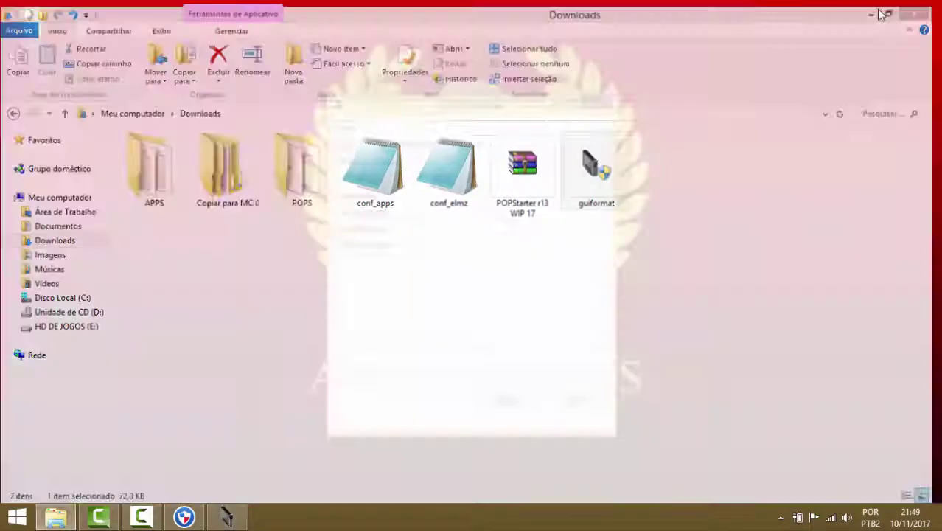
click(693, 238)
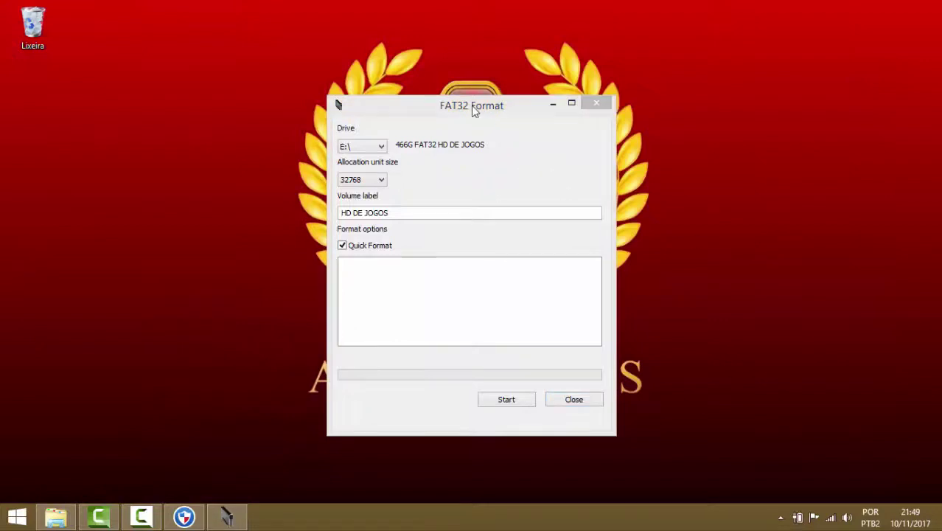
drag(475, 115, 550, 89)
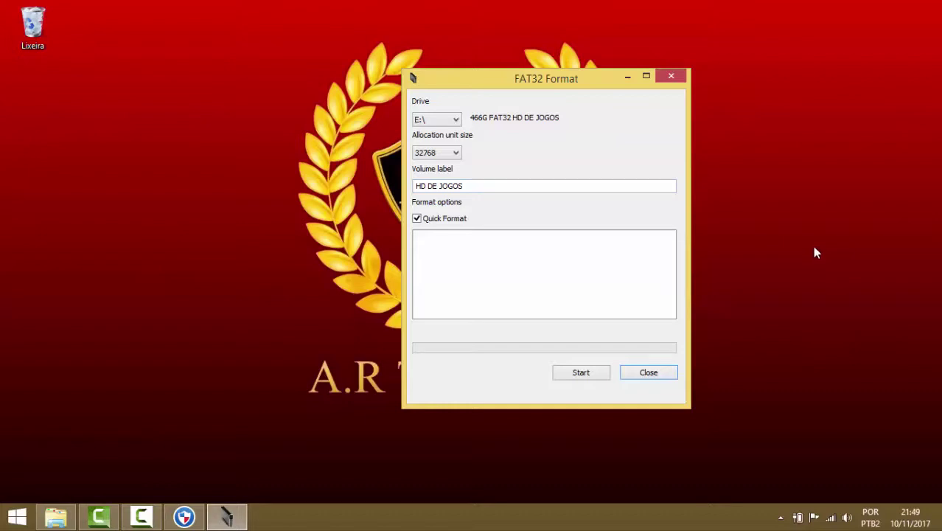
click(455, 121)
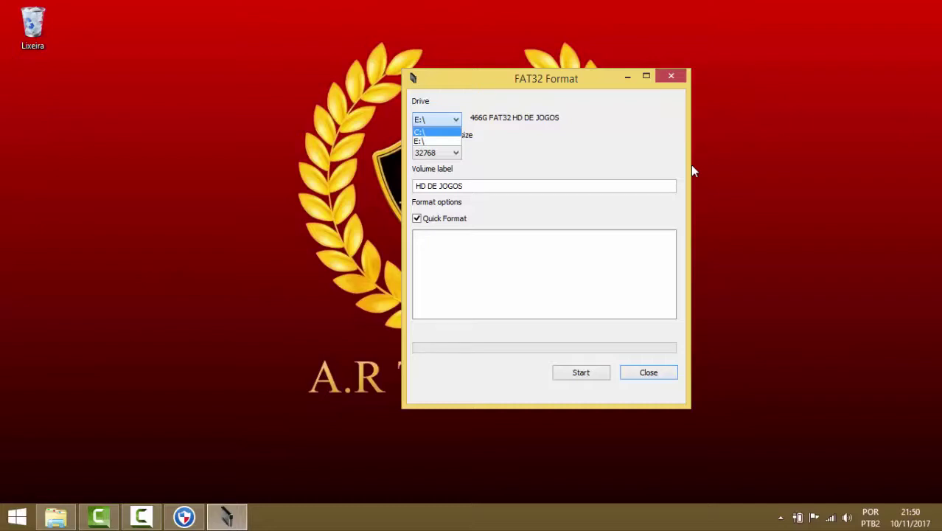
click(433, 142)
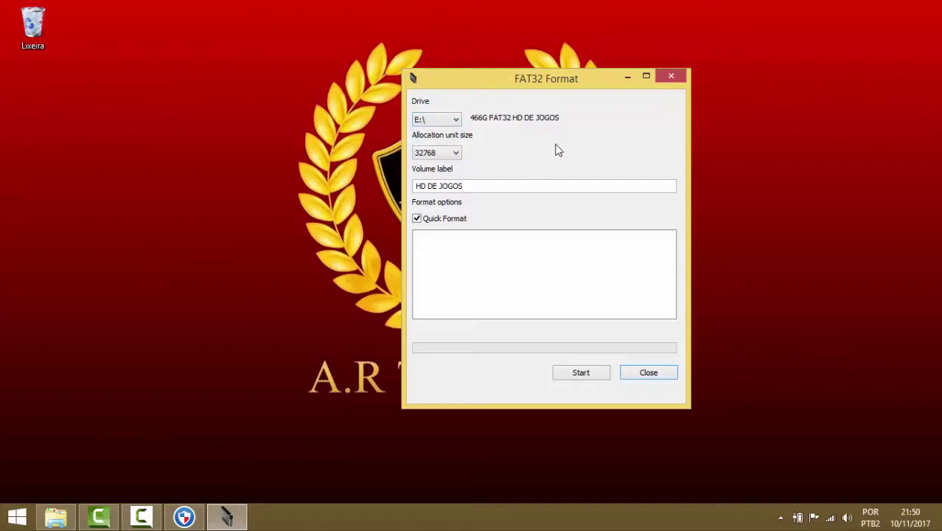
Step: Show the computer's drives in File Explorer behind FAT32 Format and choose E:\ as the drive to format
click(56, 516)
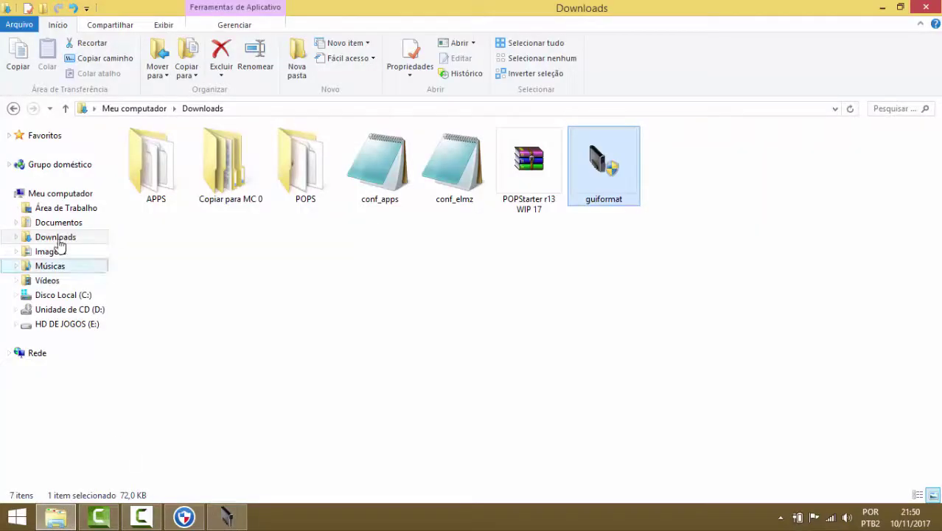
click(65, 197)
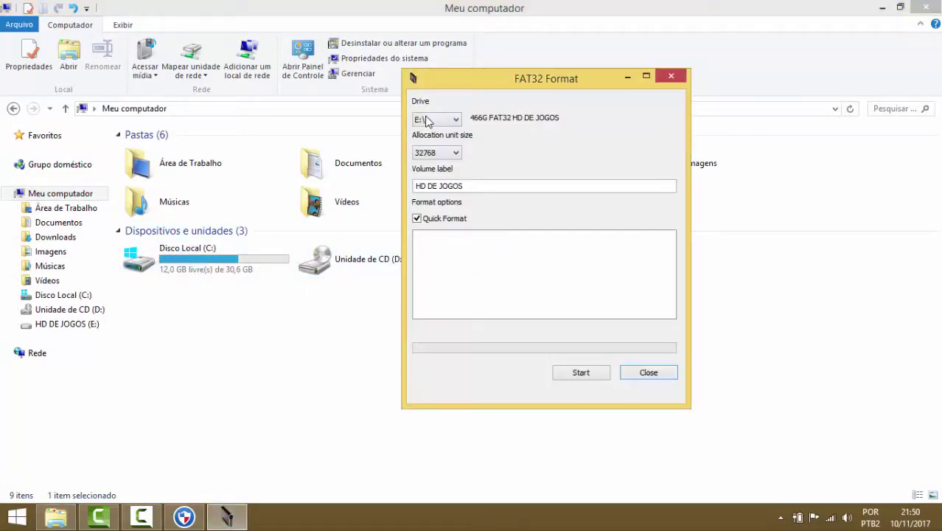
click(753, 319)
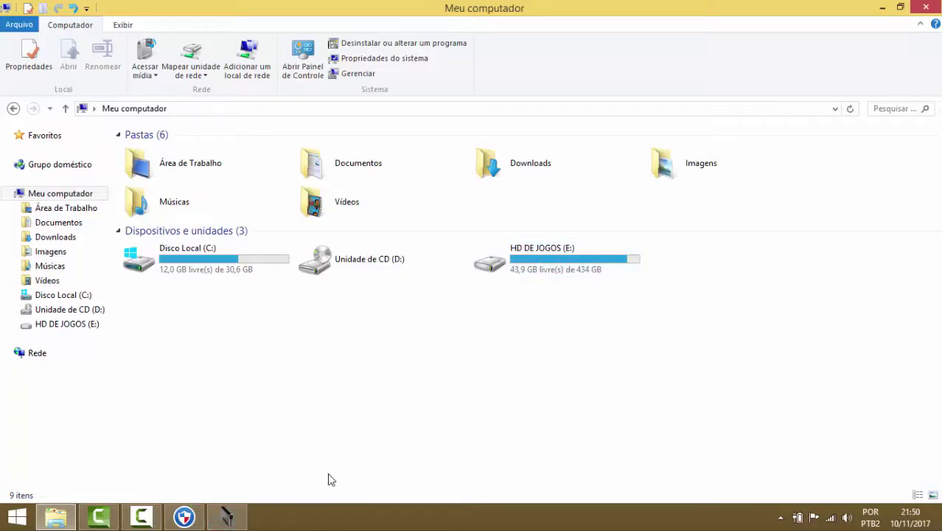
click(227, 516)
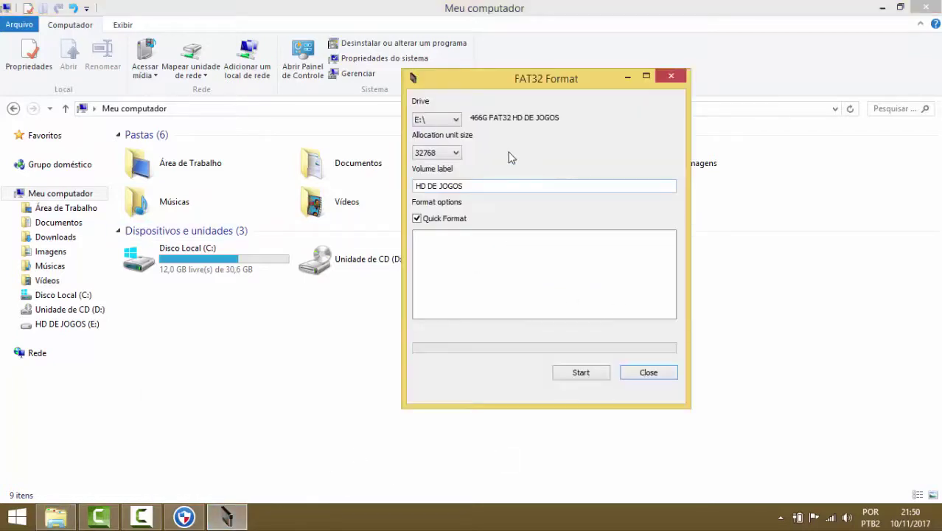
click(457, 121)
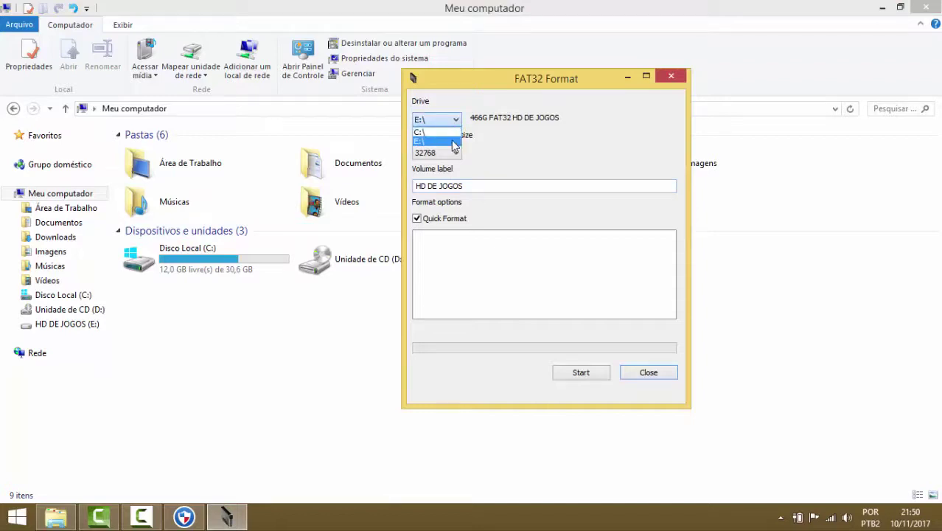
click(455, 140)
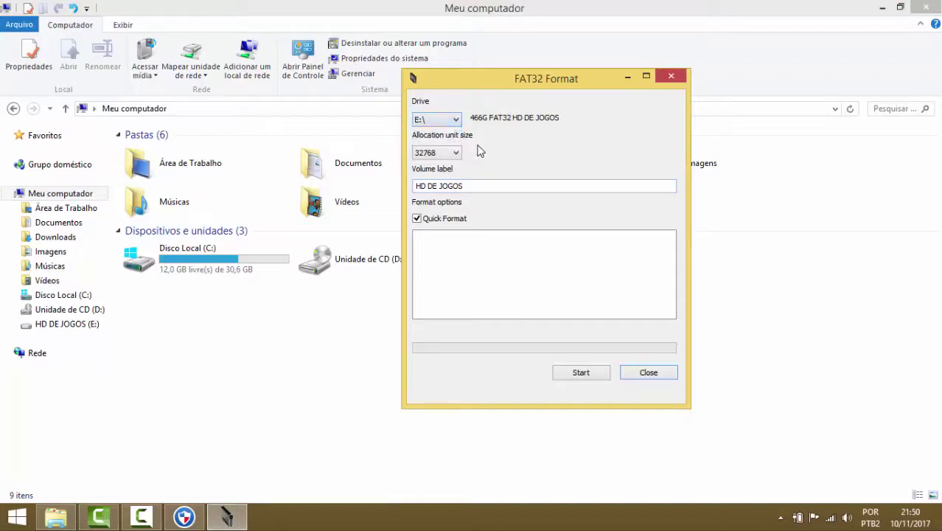
Step: Compare the Disco Local (C:) and HD DE JOGOS (E:) drives in File Explorer, and reselect E:\ in FAT32 Format
click(311, 368)
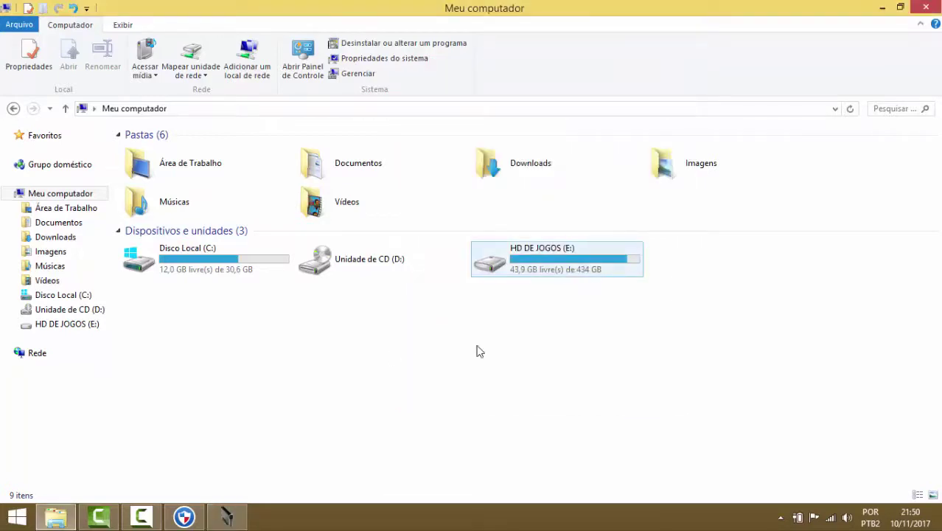
click(227, 517)
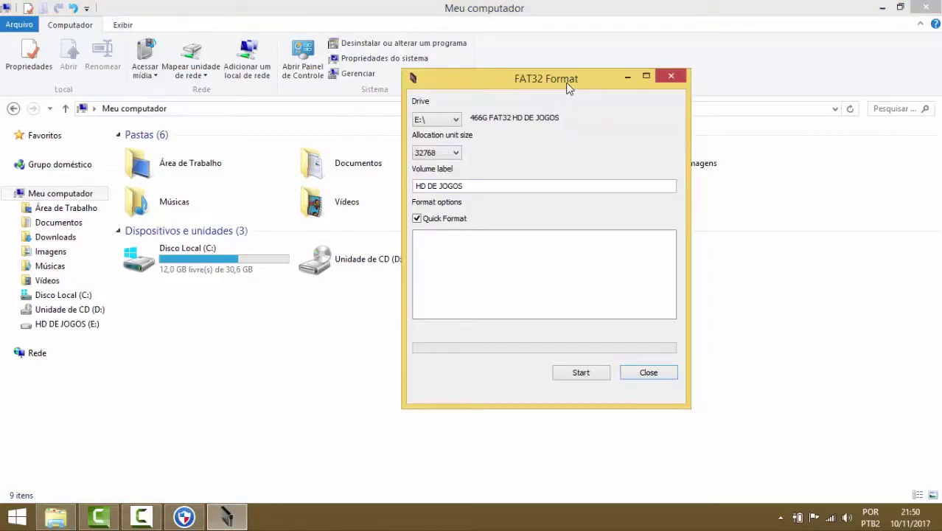
click(287, 379)
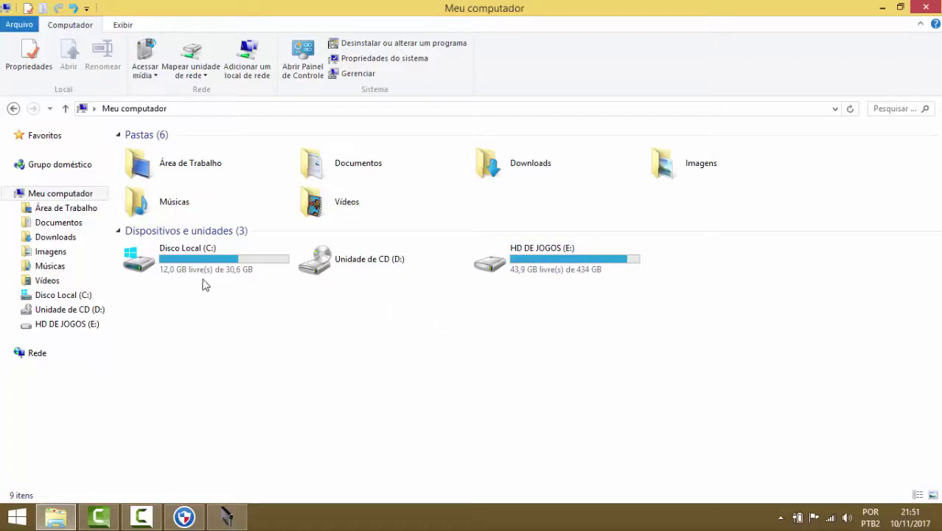
mouse_move(207, 262)
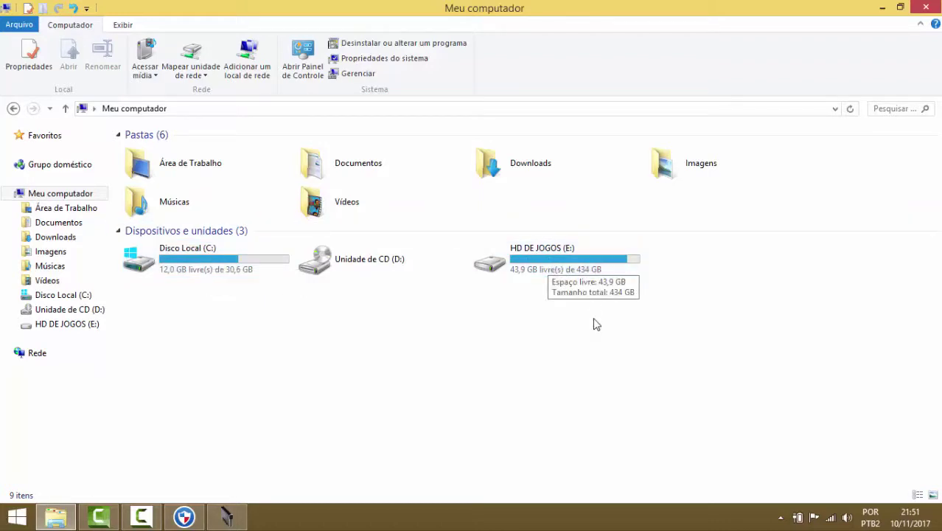
click(569, 277)
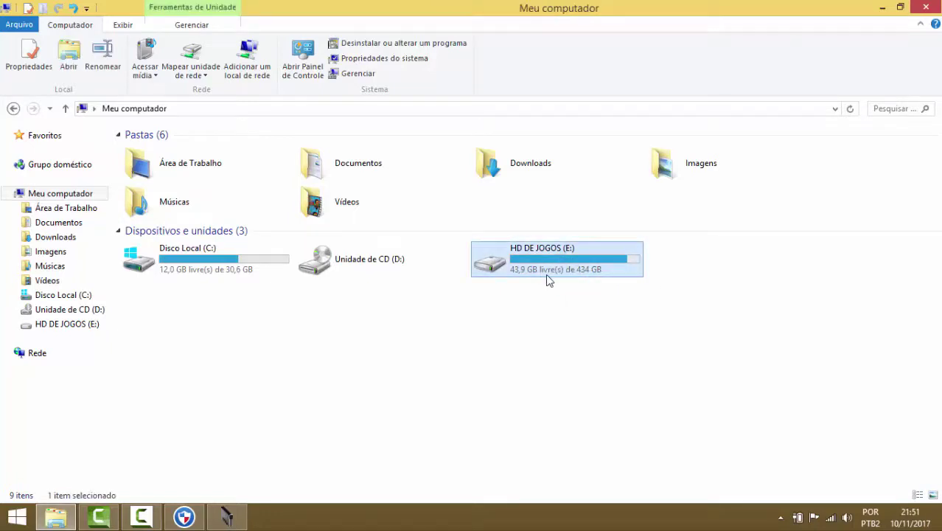
click(227, 516)
click(445, 121)
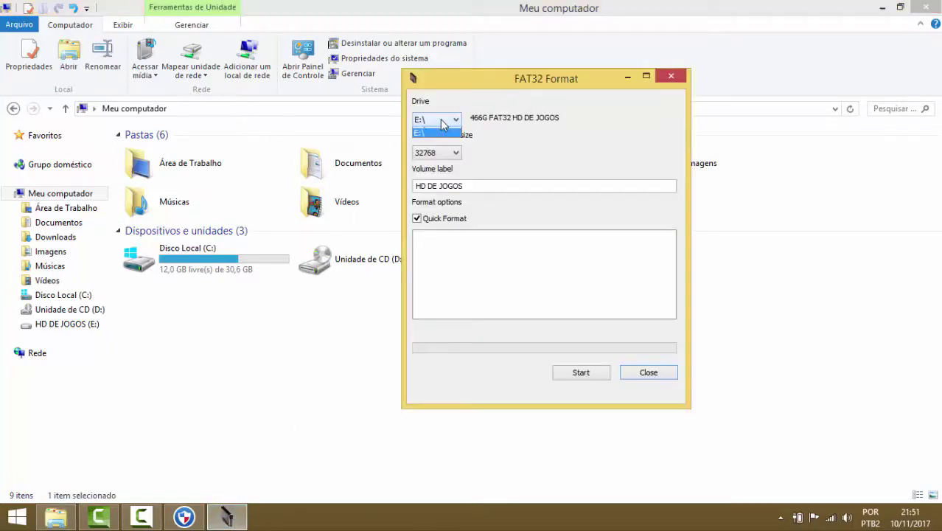
click(438, 142)
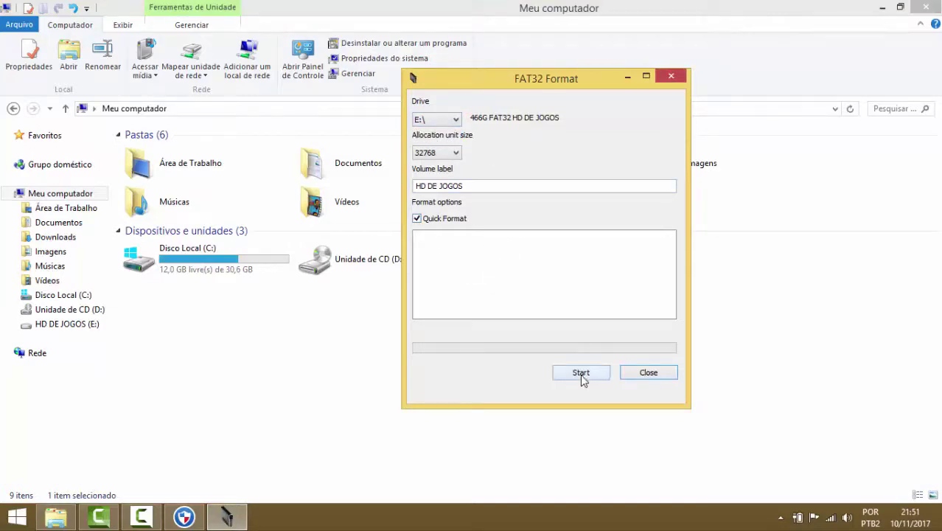
Step: Check the HD DE JOGOS (E:) drive in File Explorer and close FAT32 Format without starting the format
click(195, 385)
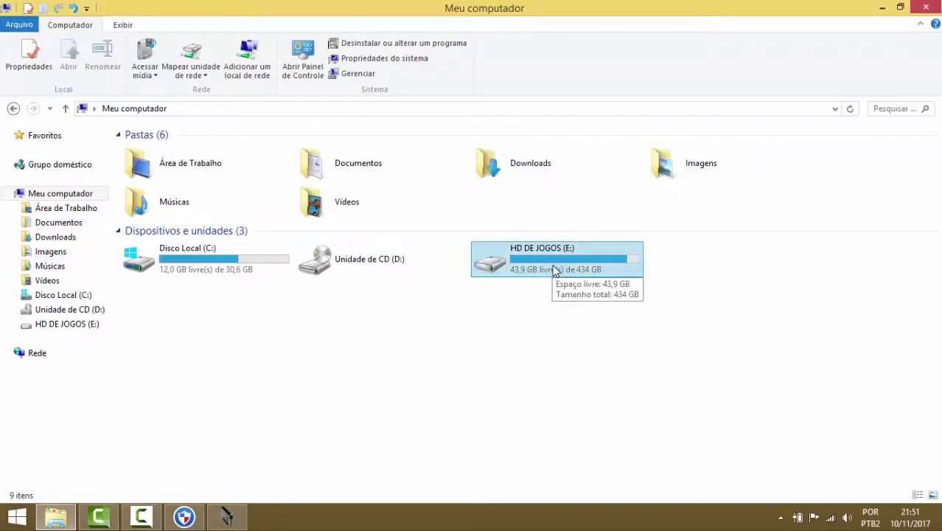
click(556, 277)
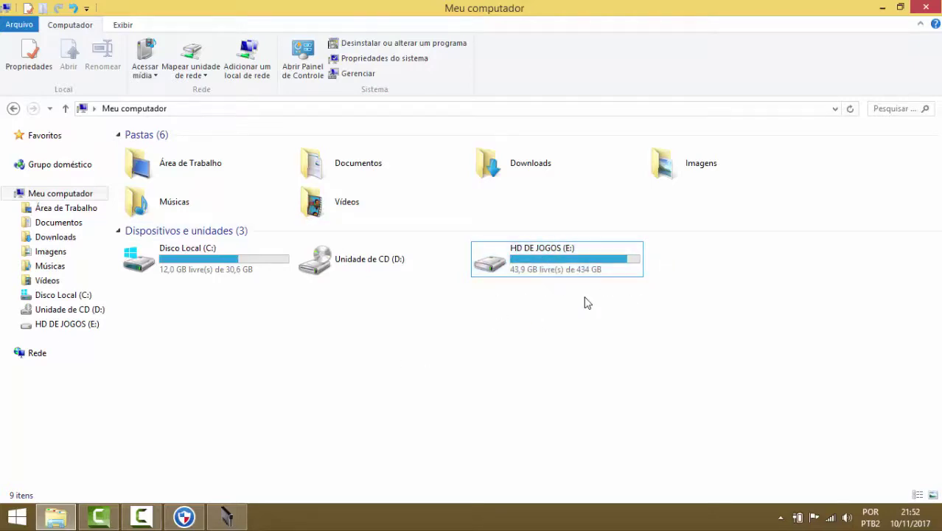
click(238, 518)
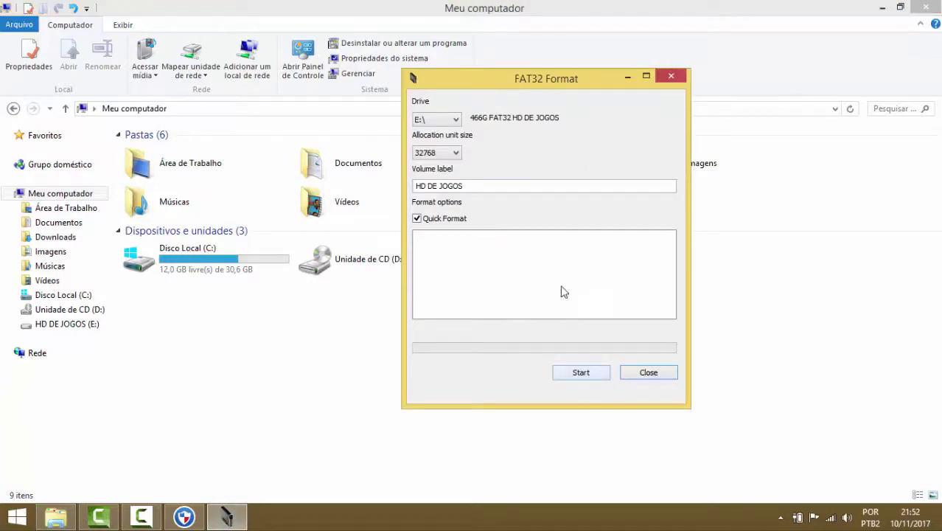
click(671, 76)
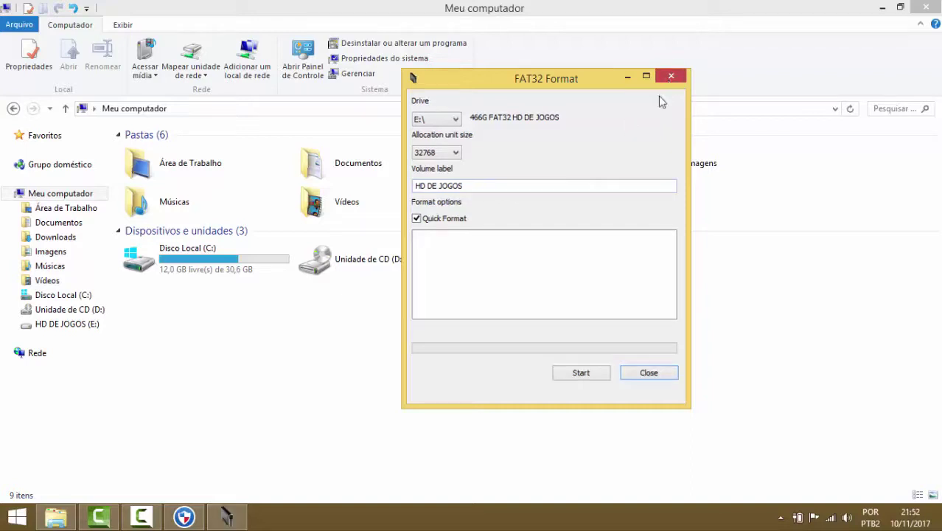
Step: Open the properties of the HD DE JOGOS (E:) drive to check its file system
right_click(577, 264)
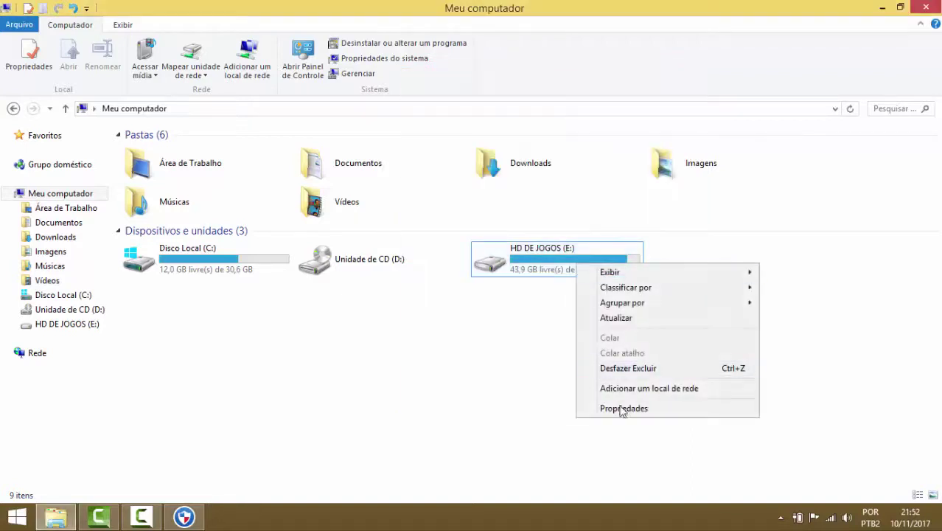
click(550, 272)
right_click(551, 271)
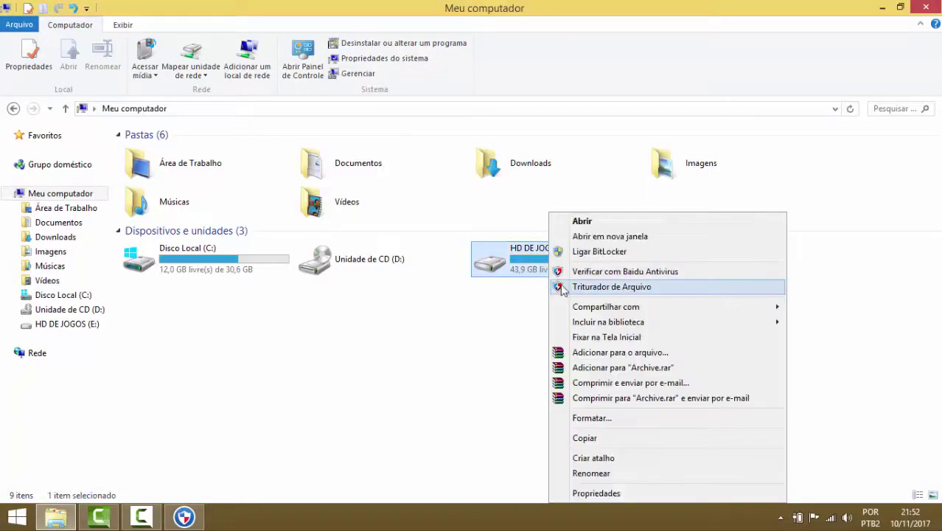
click(606, 494)
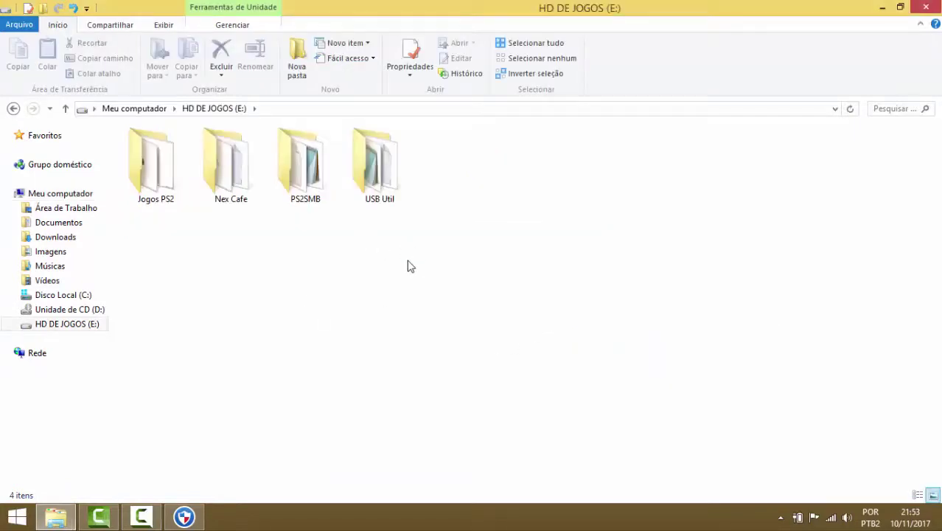
Step: Review the Jogos PS2, Nex Cafe, PS2SMB and USB Util folders on the HD DE JOGOS (E:) drive
drag(421, 272, 155, 184)
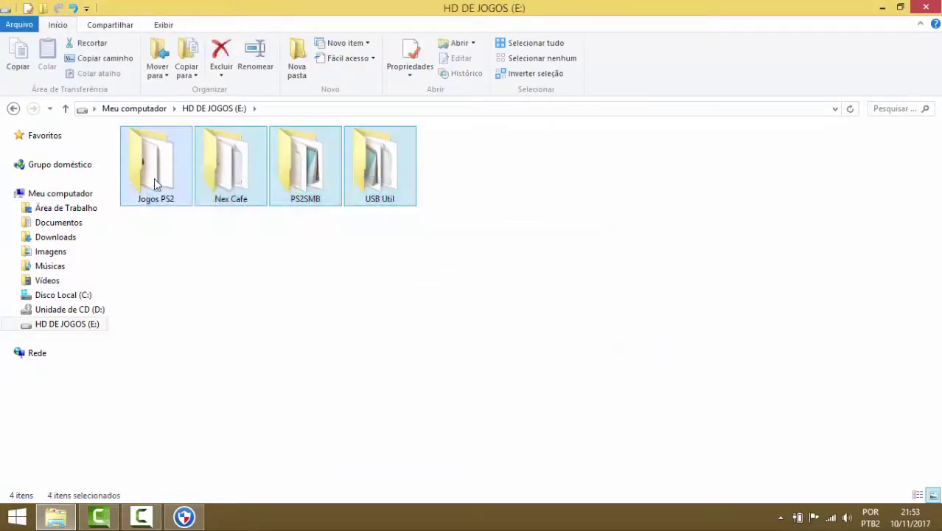
click(457, 288)
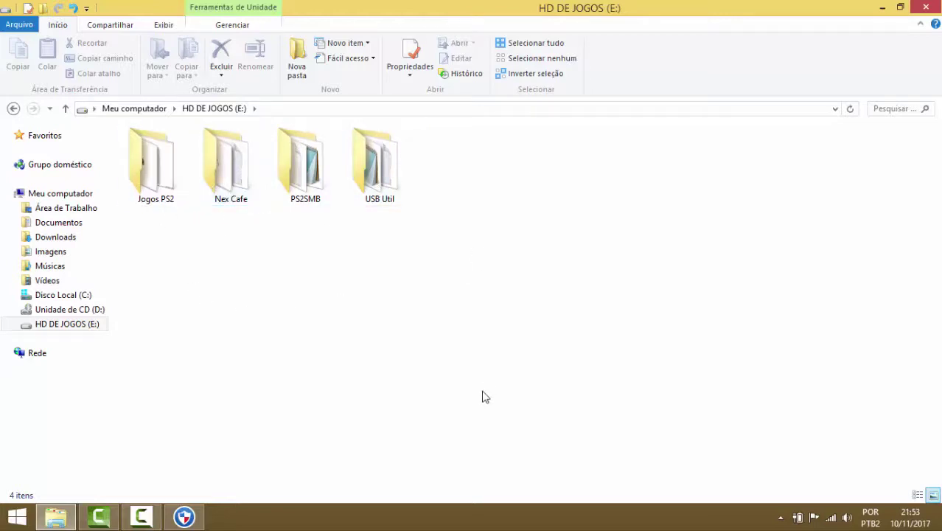
mouse_move(309, 171)
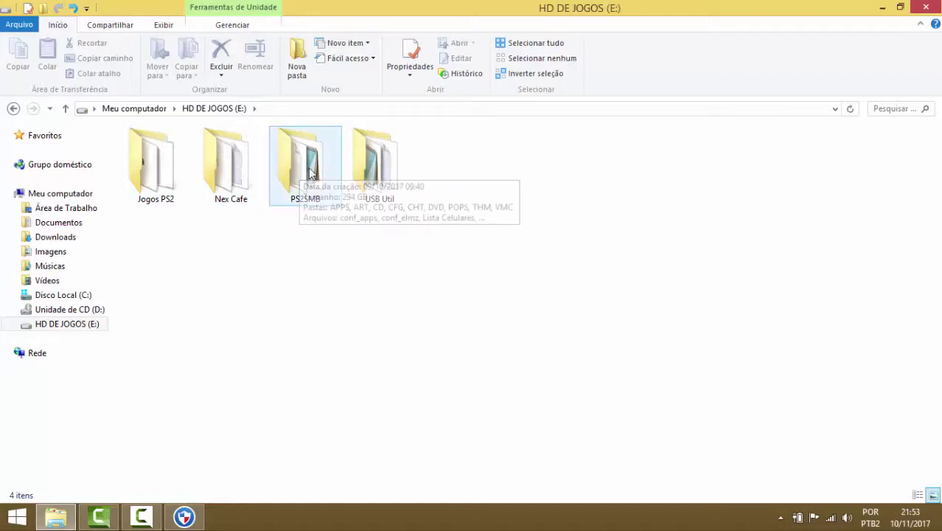
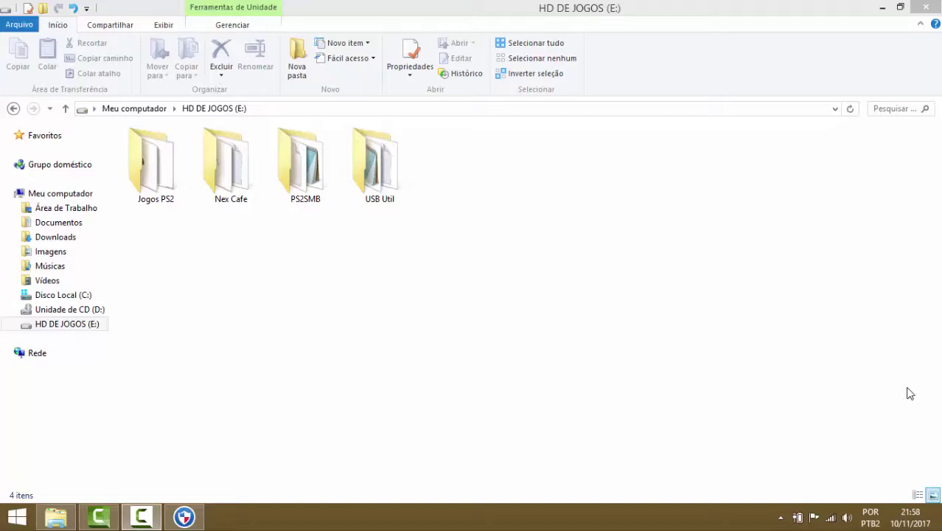
Step: Create a folder named 0000 on the E: drive and move the Jogos PS2, Nex Cafe, PS2SMB and USB Util folders into it
click(301, 60)
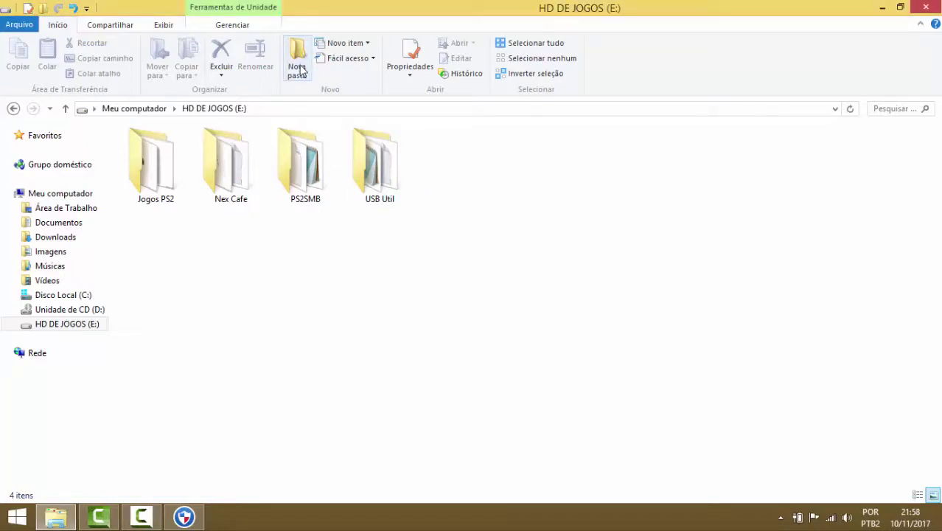
click(299, 68)
text(000)
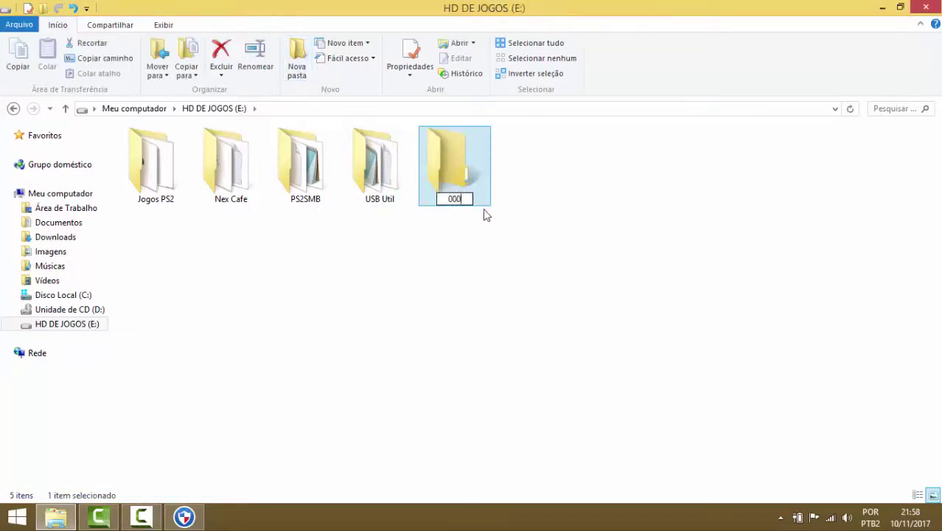
text(0)
key(Return)
click(340, 255)
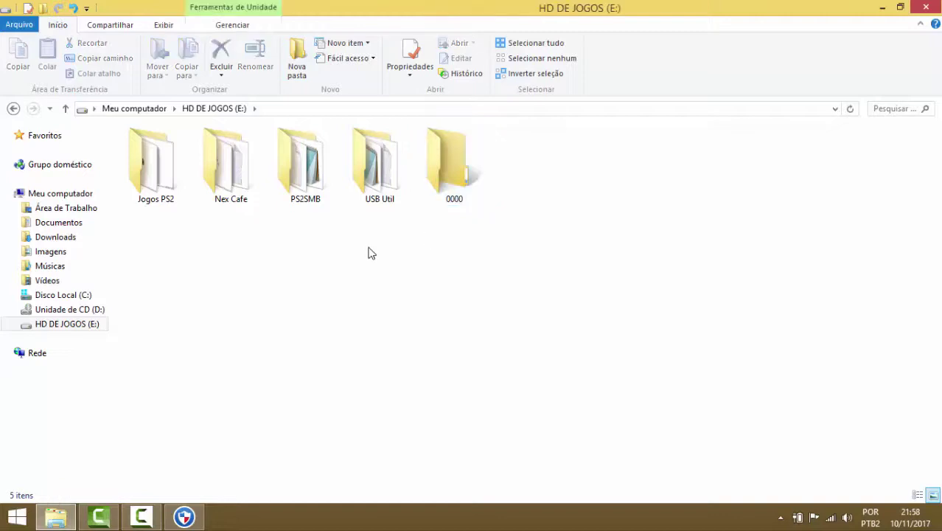
drag(382, 237, 155, 185)
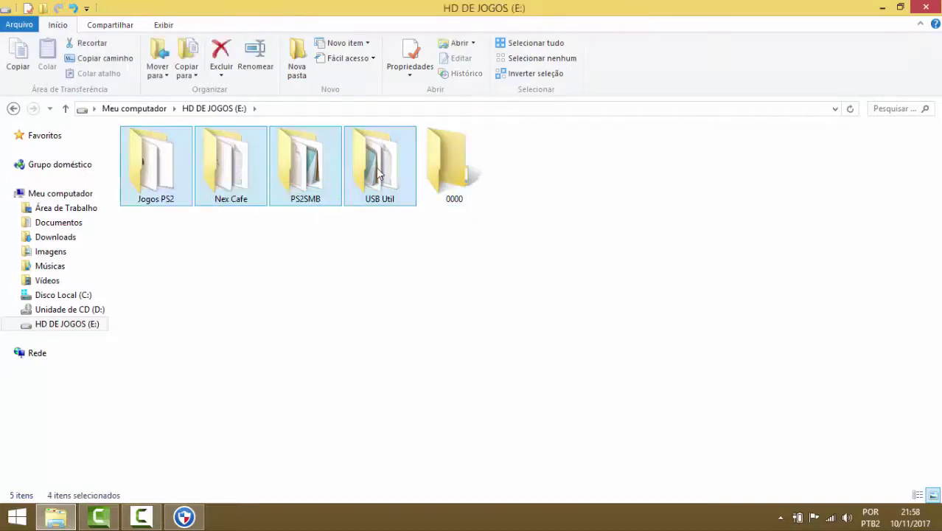
drag(379, 174, 435, 175)
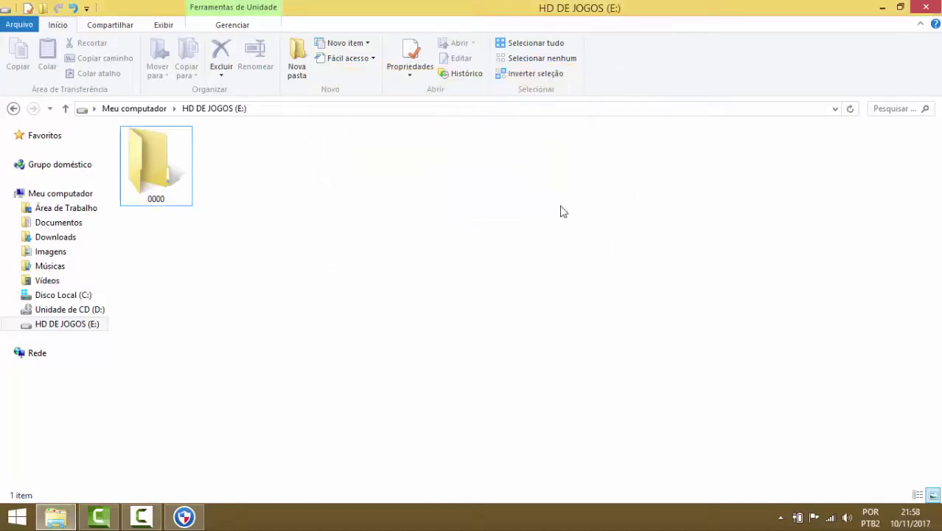
Step: Create a new folder named PS2SMB in the root of the HD DE JOGOS (E:) drive
mouse_move(835, 518)
click(297, 65)
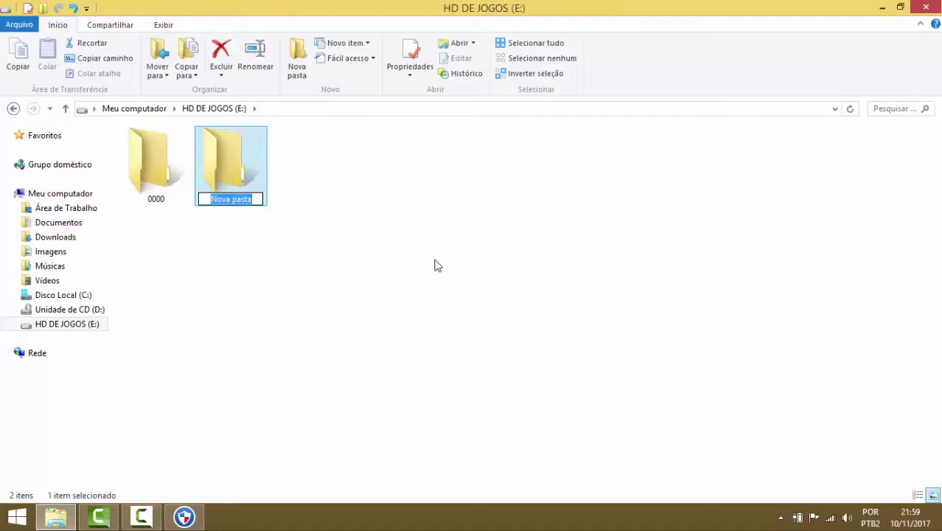
text(PS2SMB)
click(320, 291)
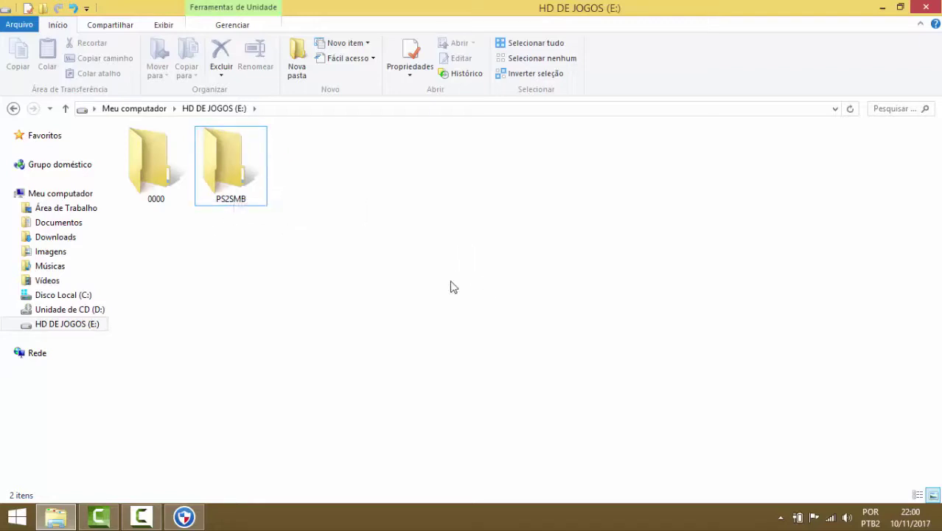
Step: Return to the computer's drive list and view the file system in the HD DE JOGOS (E:) drive's properties
click(89, 196)
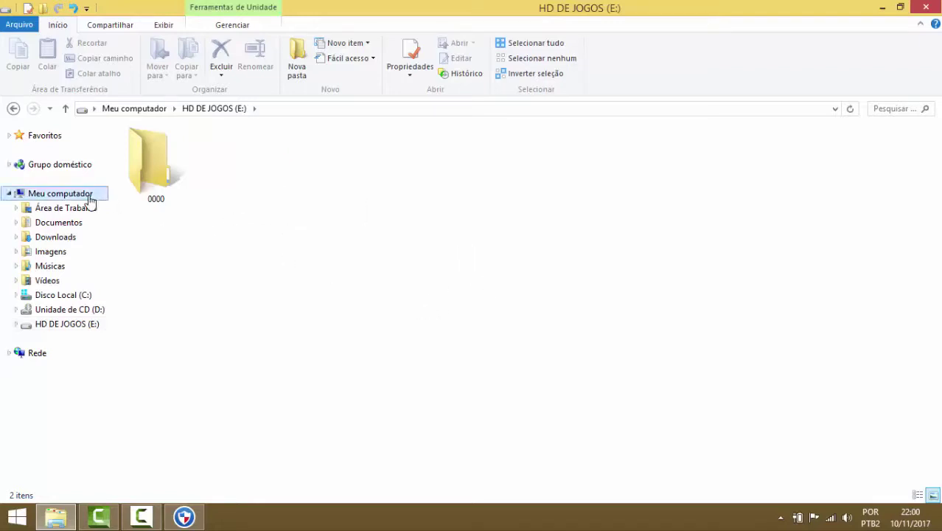
click(553, 267)
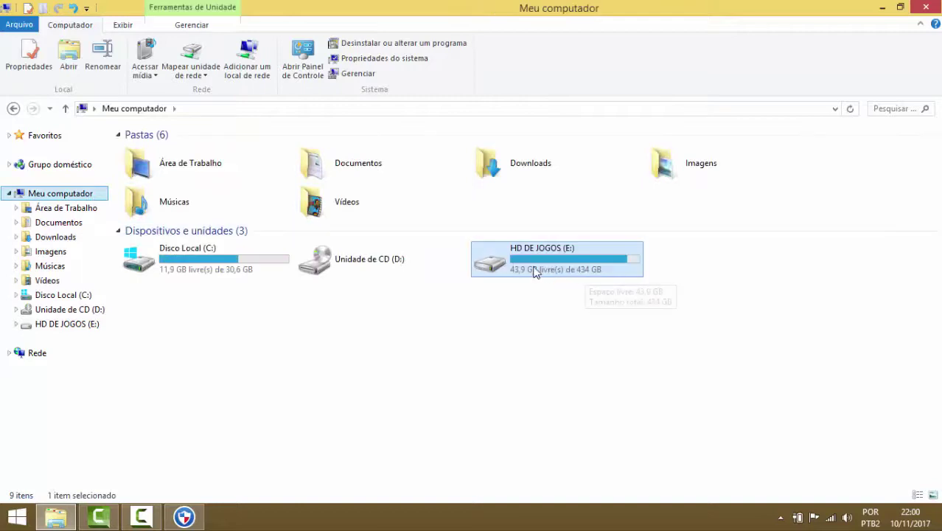
right_click(577, 263)
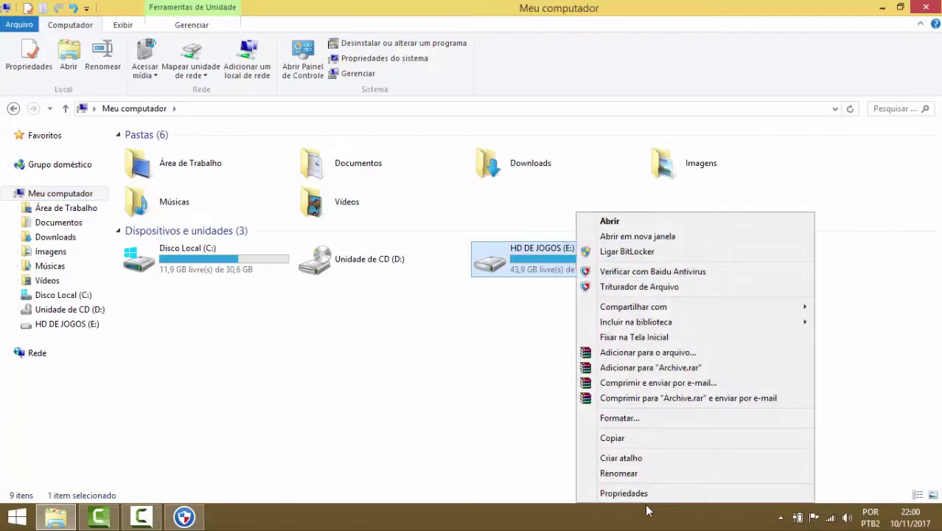
click(623, 493)
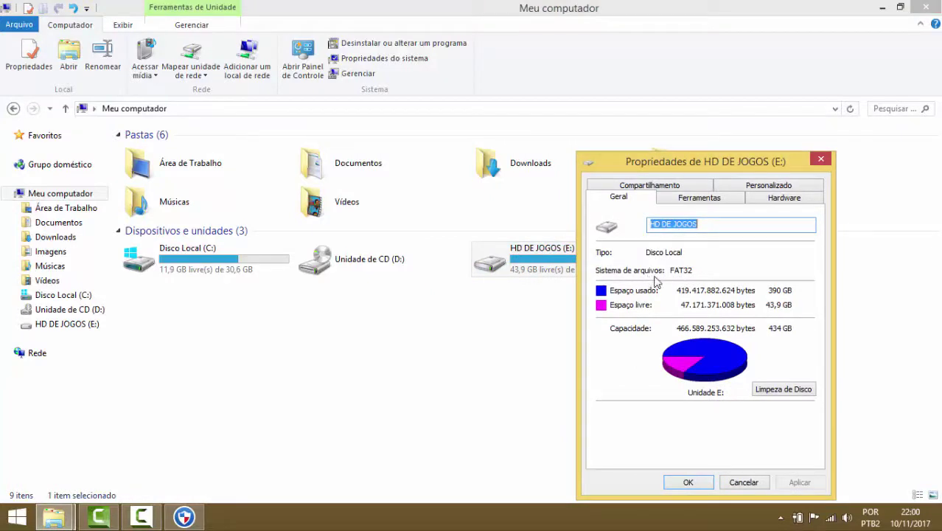
Step: Close the drive's properties and open the HD DE JOGOS (E:) drive to check its PS2SMB folder
click(822, 161)
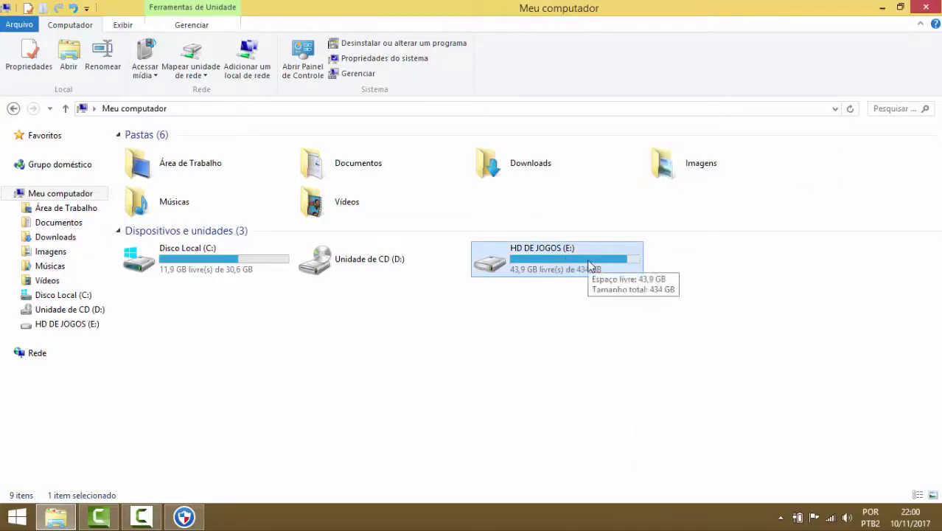
double_click(556, 267)
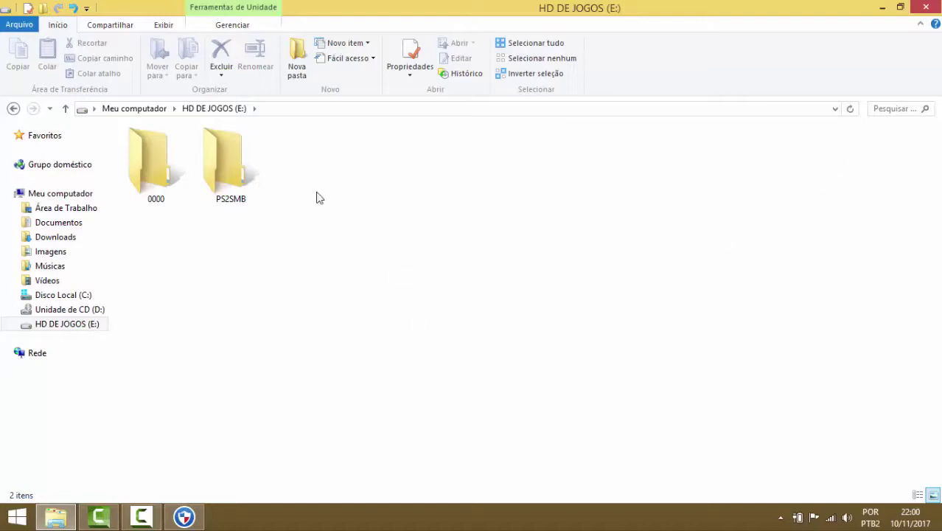
click(219, 169)
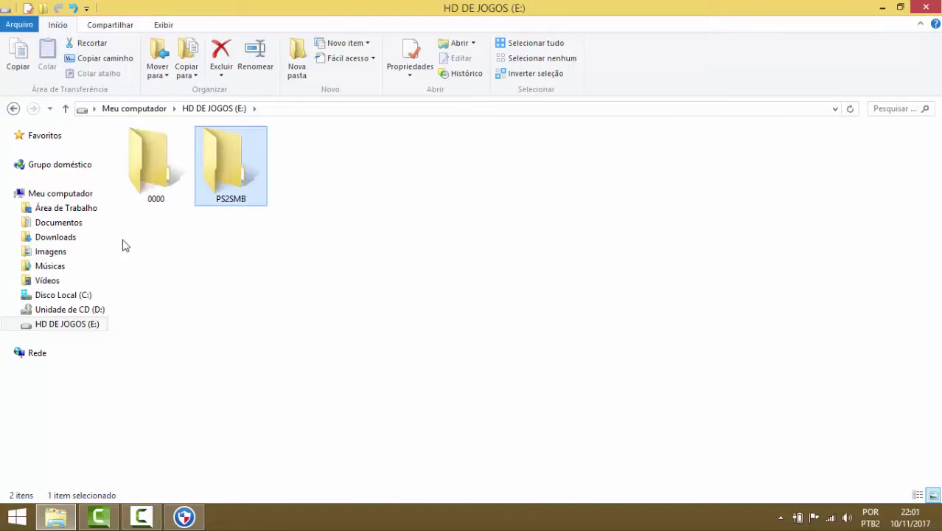
Step: Move the APPS and POPS folders and the conf_apps and conf_elmz files from Downloads into the PS2SMB folder on the E: drive
click(63, 237)
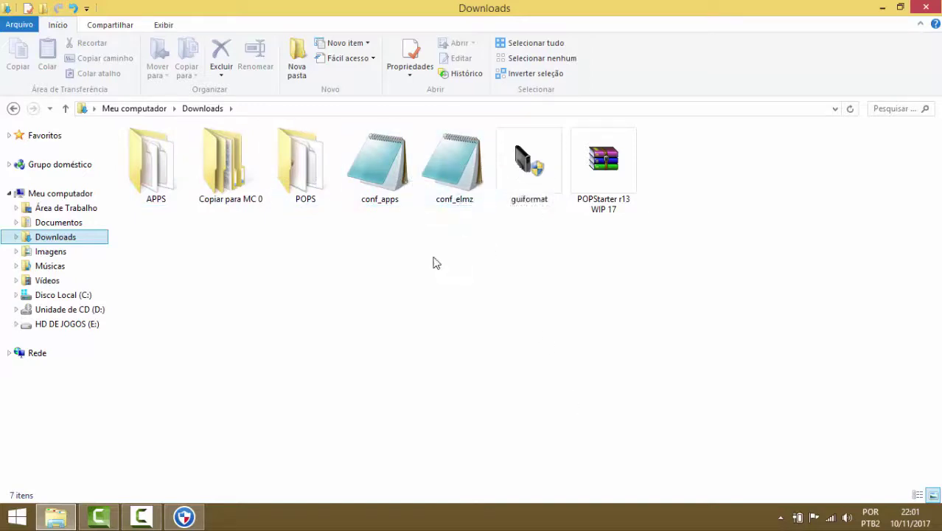
ctrl+click(451, 171)
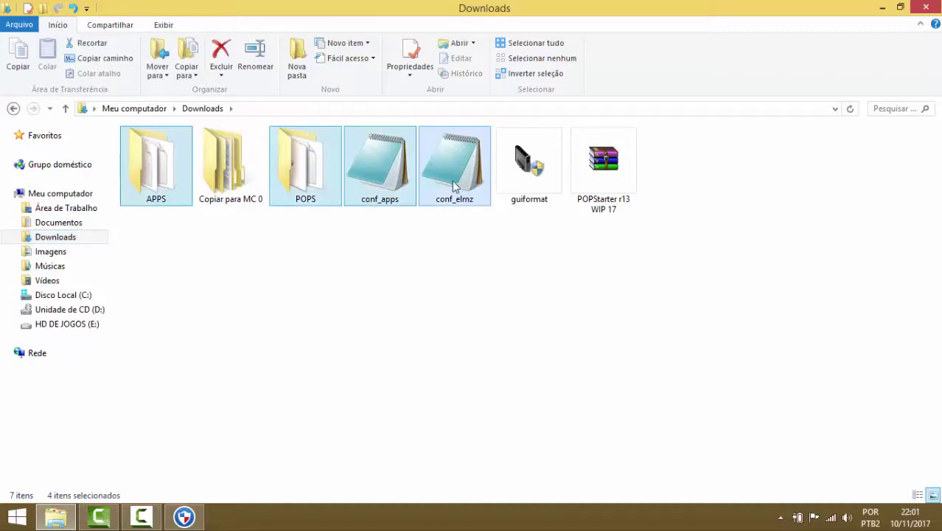
right_click(458, 158)
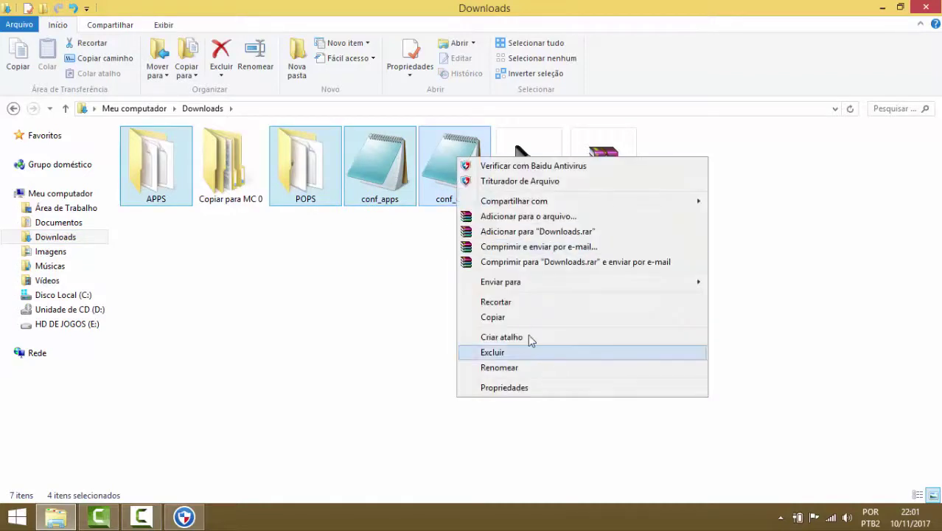
click(526, 302)
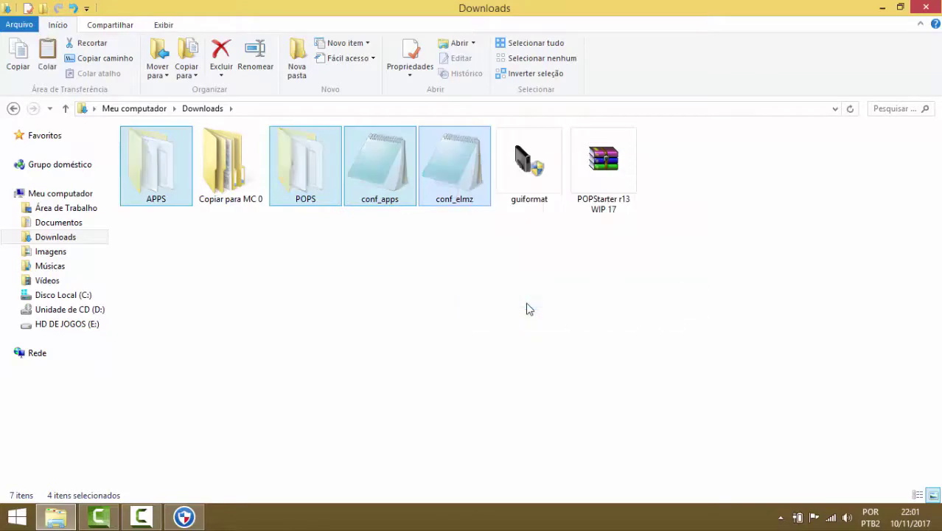
click(86, 330)
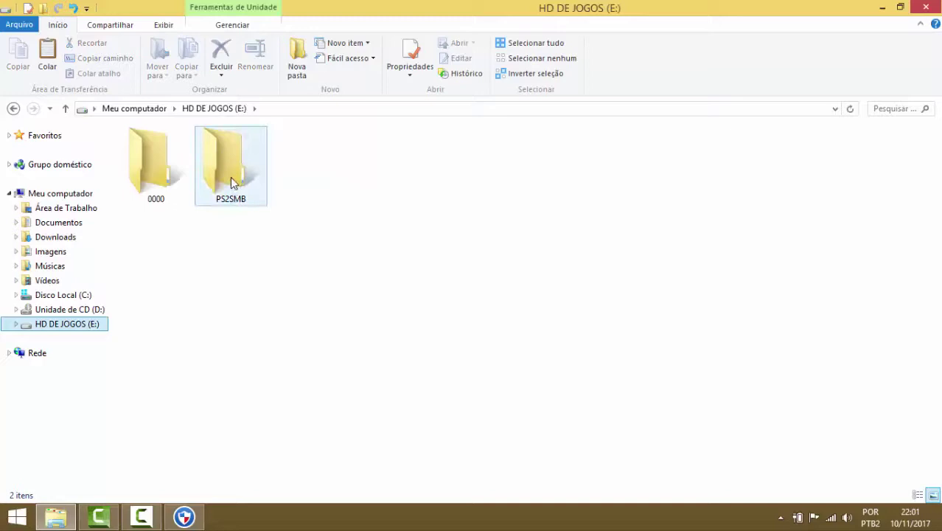
click(241, 156)
double_click(239, 152)
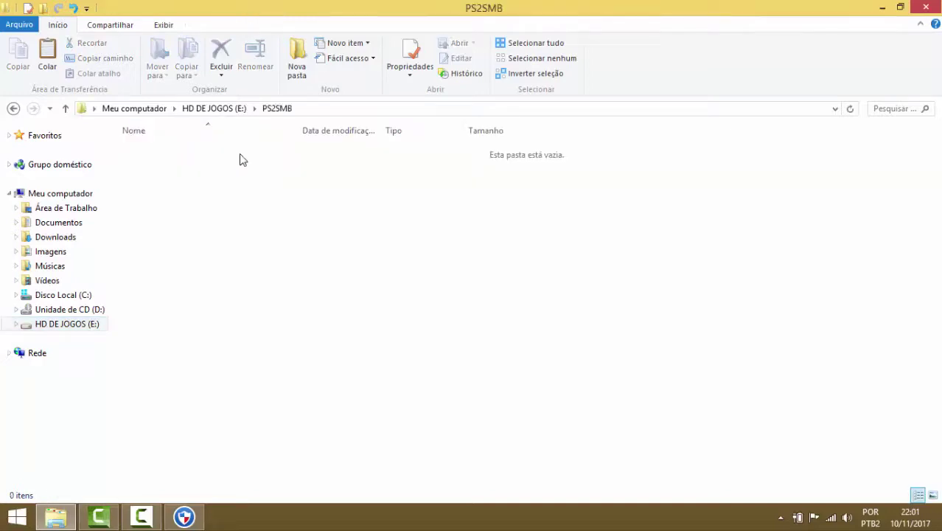
right_click(205, 193)
click(245, 288)
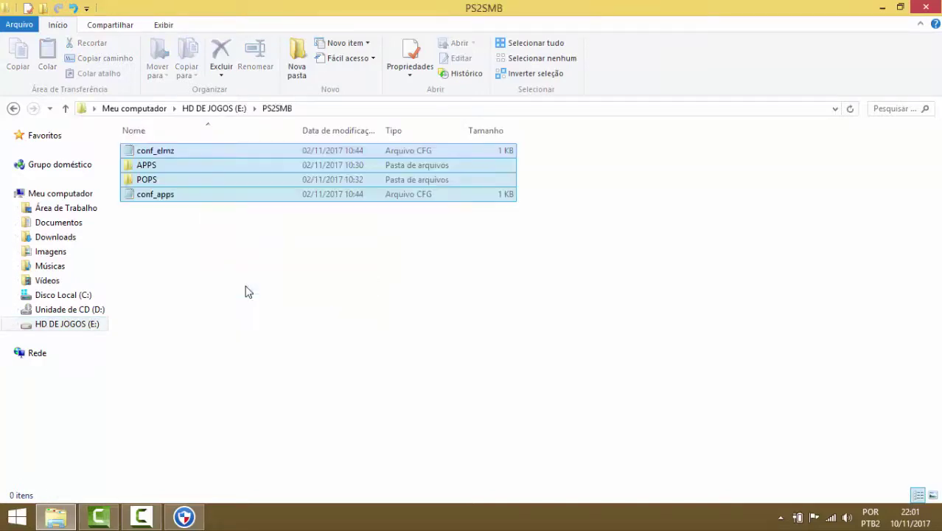
click(248, 291)
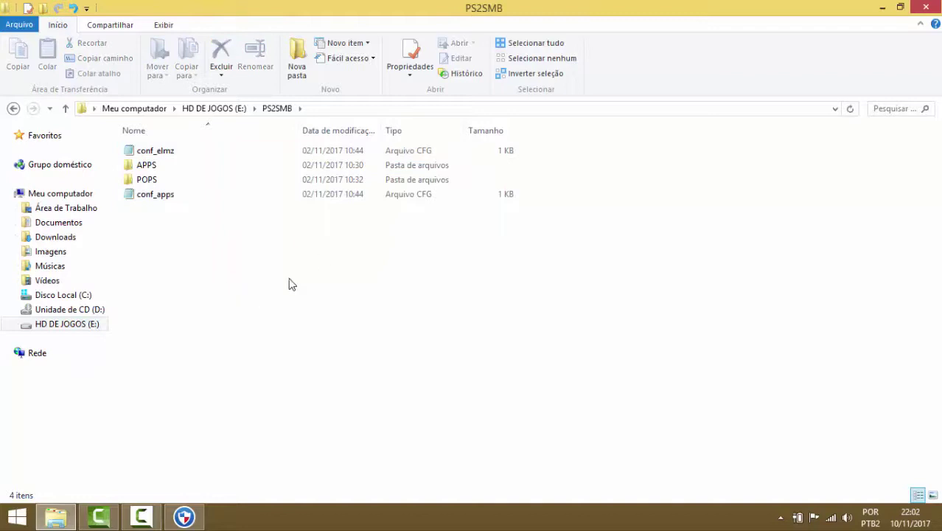
Step: Reopen the PS2SMB folder and review the application entries and their smb:/APPS/ paths in the conf_apps file
click(15, 107)
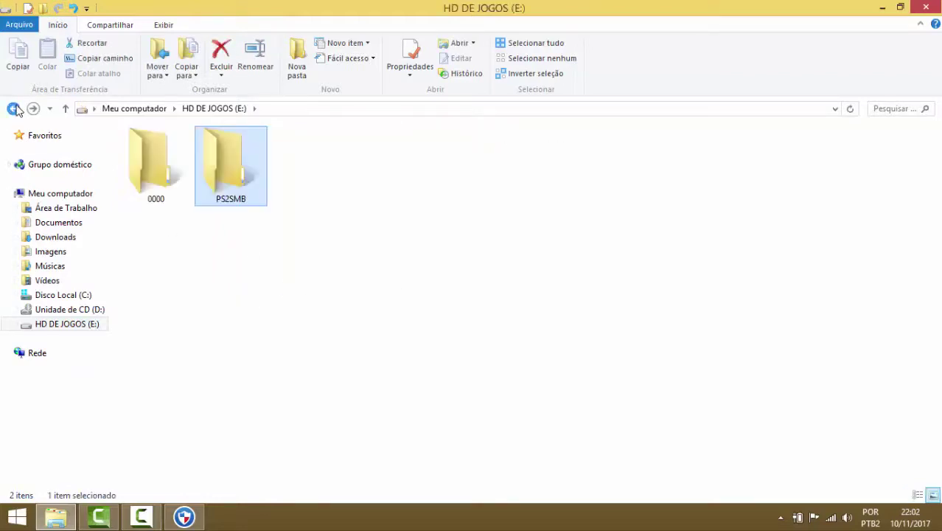
click(33, 109)
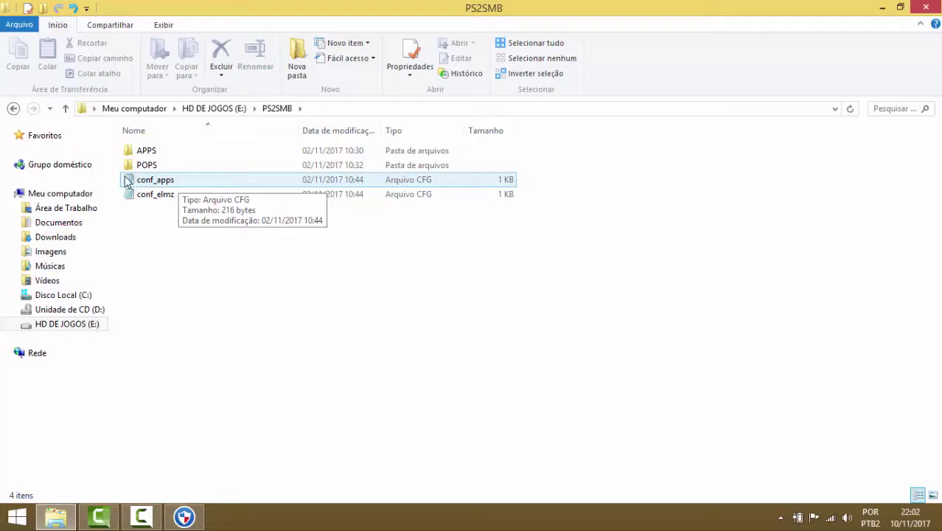
double_click(155, 186)
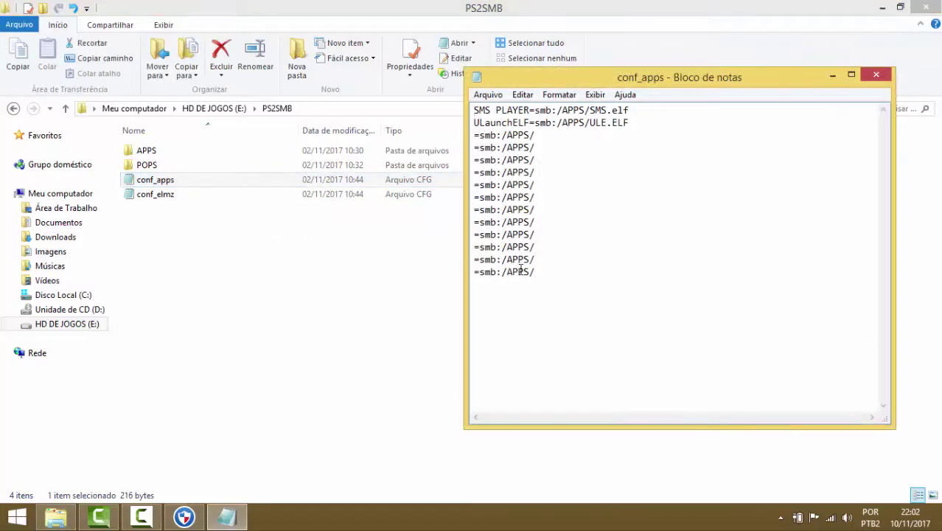
drag(535, 272, 473, 150)
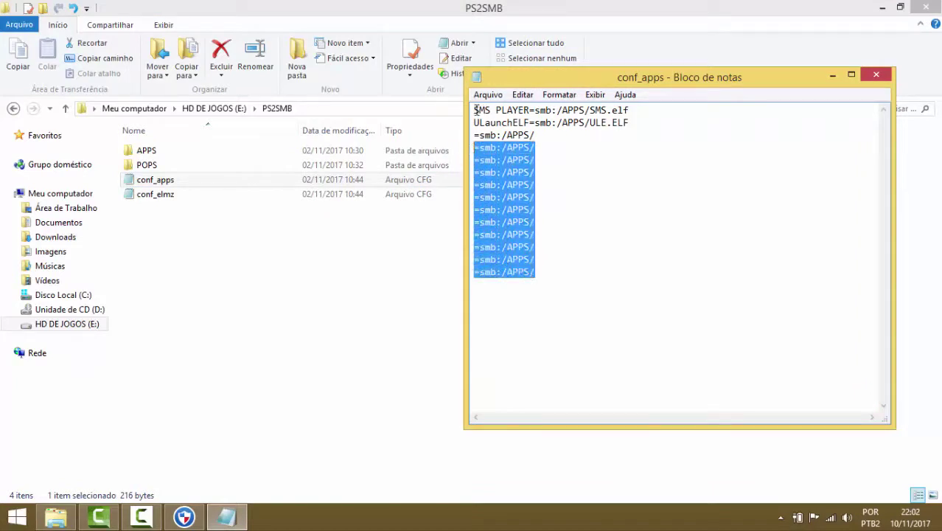
drag(476, 110, 526, 110)
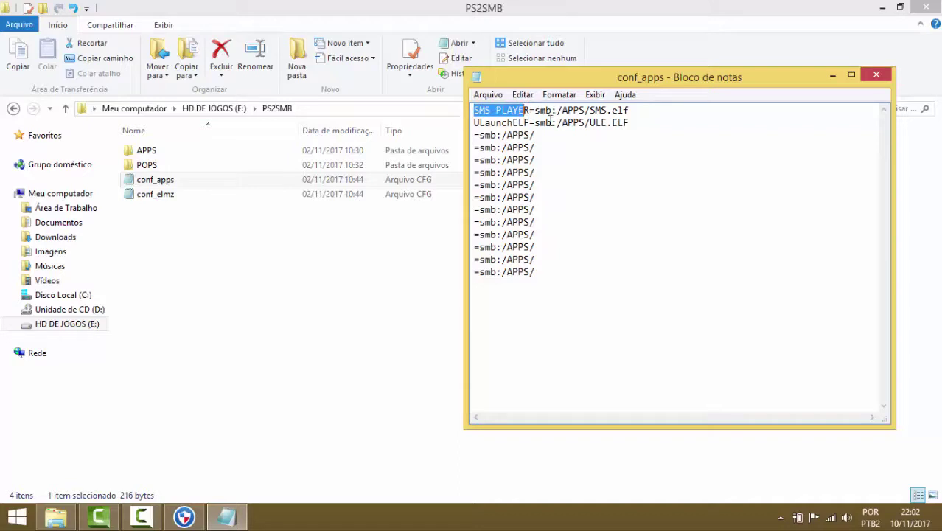
click(545, 111)
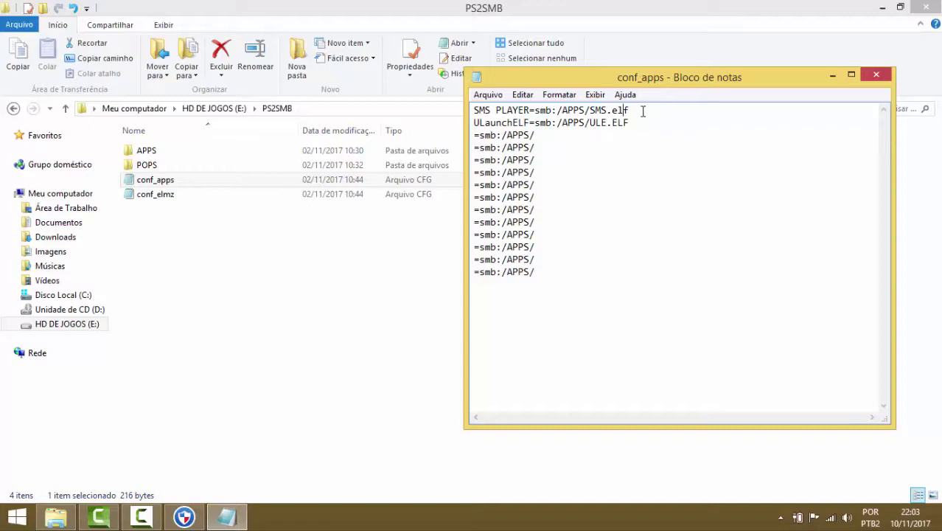
click(876, 74)
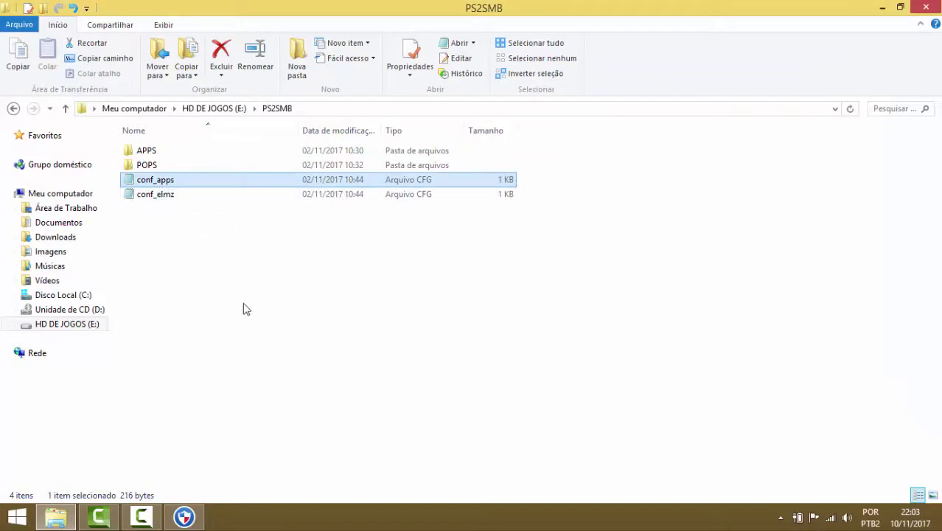
Step: Review the smb:/POPS/ entries in the conf_elmz file and close it without editing
ctrl+click(169, 198)
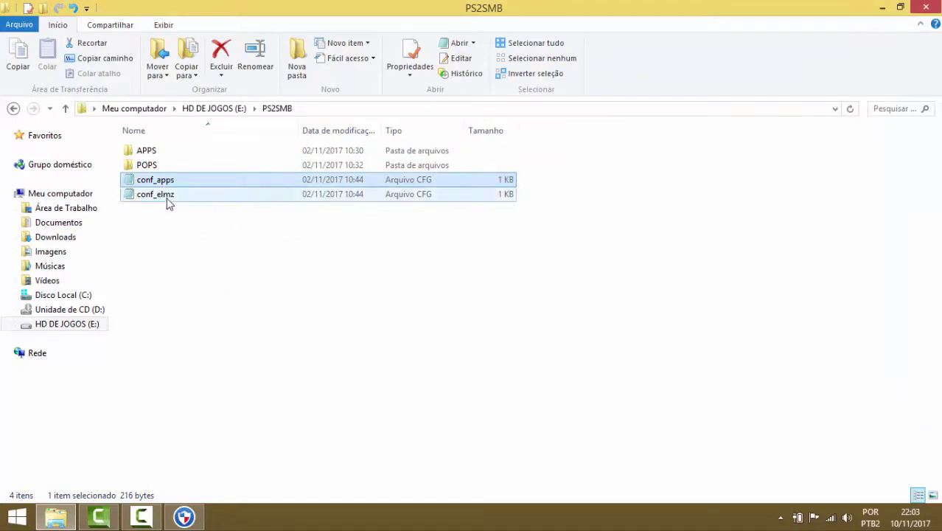
click(174, 200)
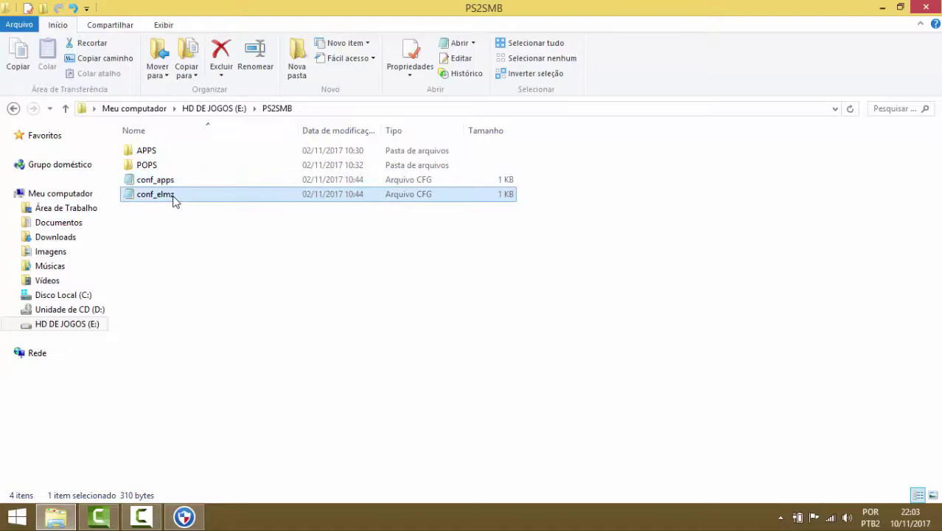
double_click(174, 198)
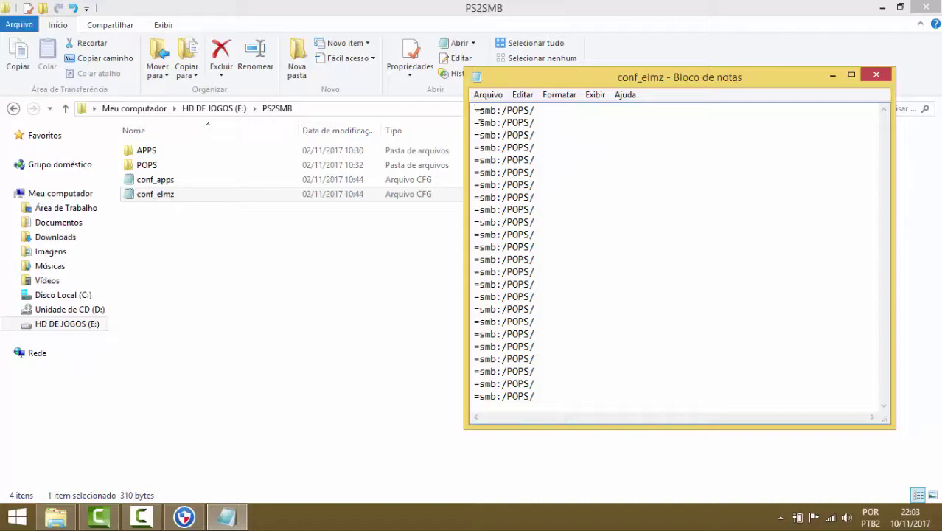
click(551, 109)
key(alt+F4)
click(345, 377)
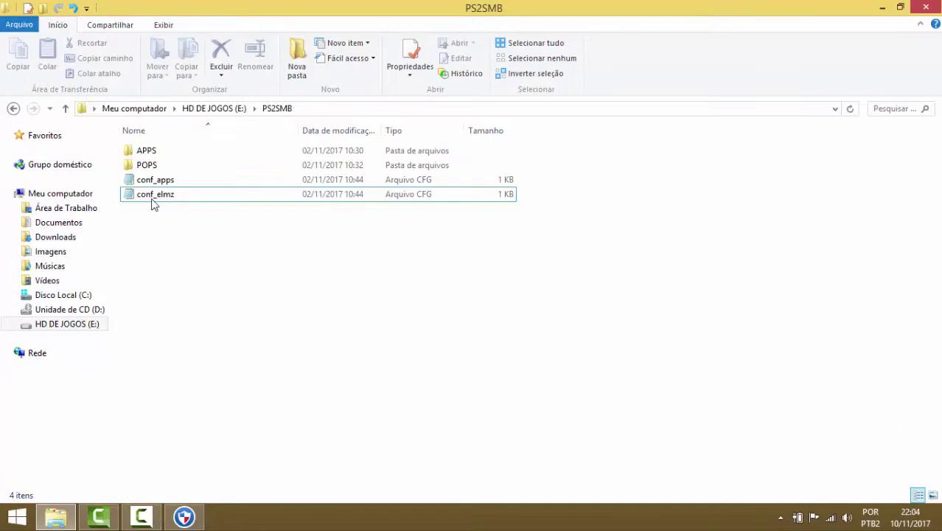
Step: Examine the contents of the POPS and APPS folders inside PS2SMB
double_click(165, 167)
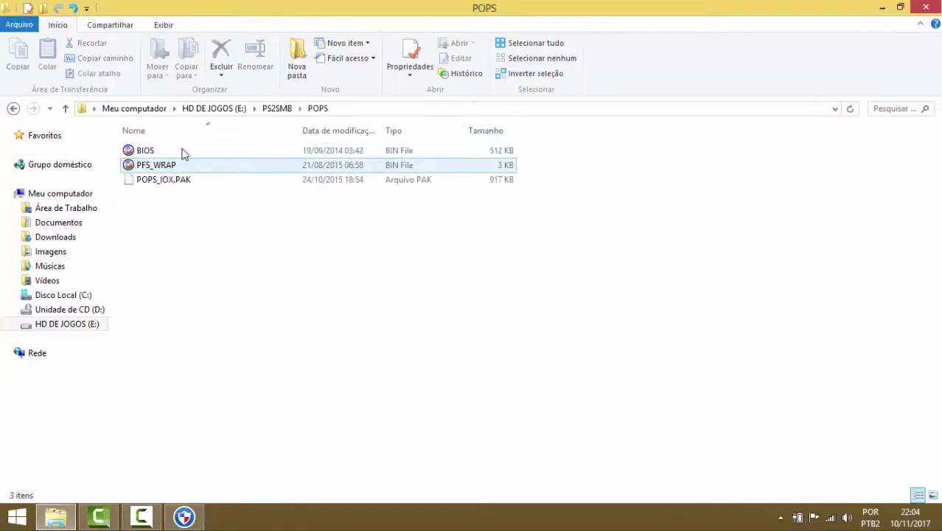
click(13, 109)
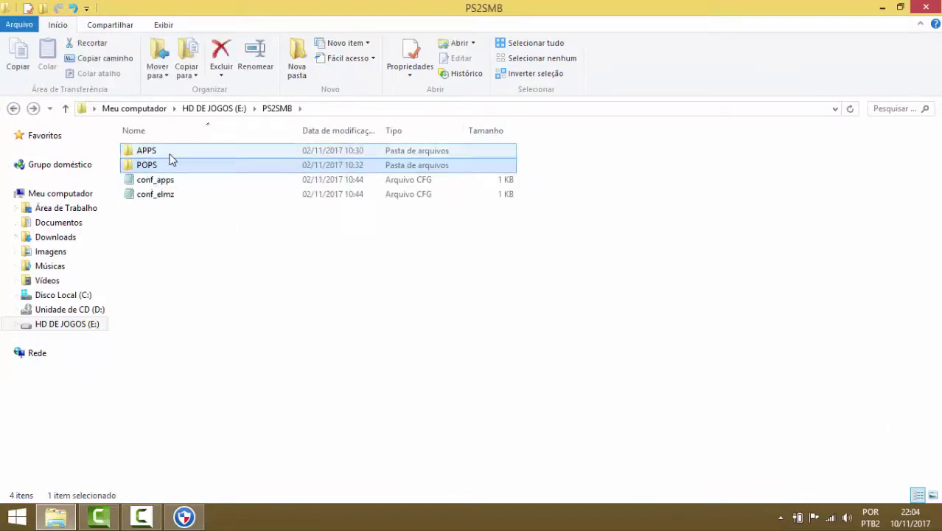
click(172, 154)
double_click(174, 155)
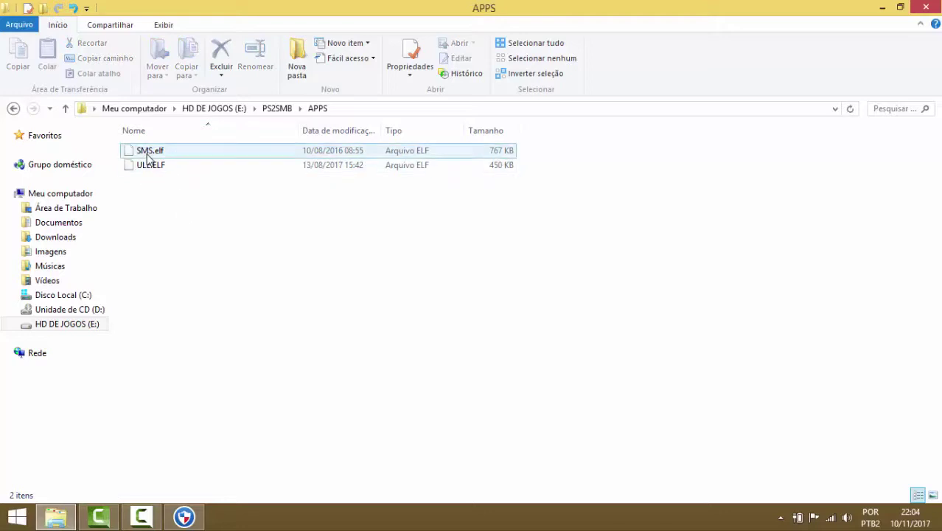
mouse_move(144, 171)
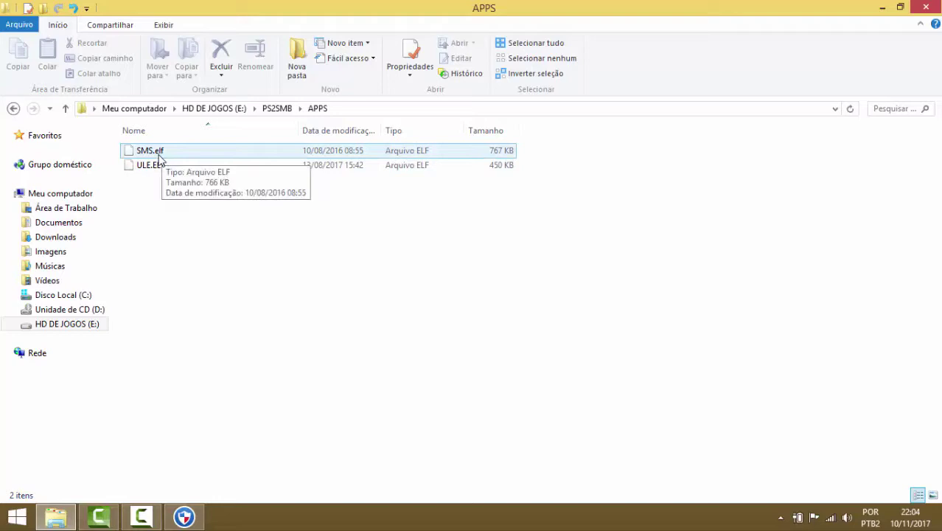
click(14, 108)
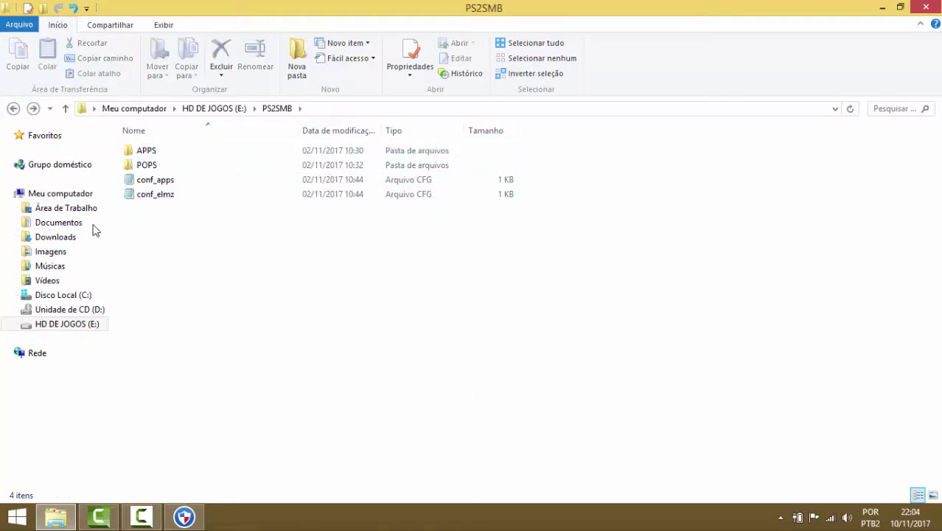
Step: From the sharing properties of the PS2SMB folder in the E: drive's root, open the advanced network sharing settings
click(81, 328)
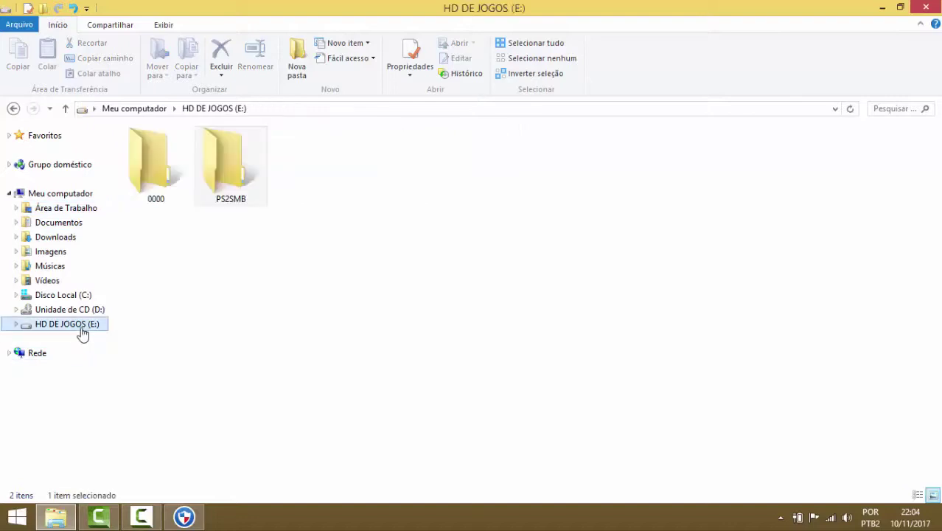
click(335, 265)
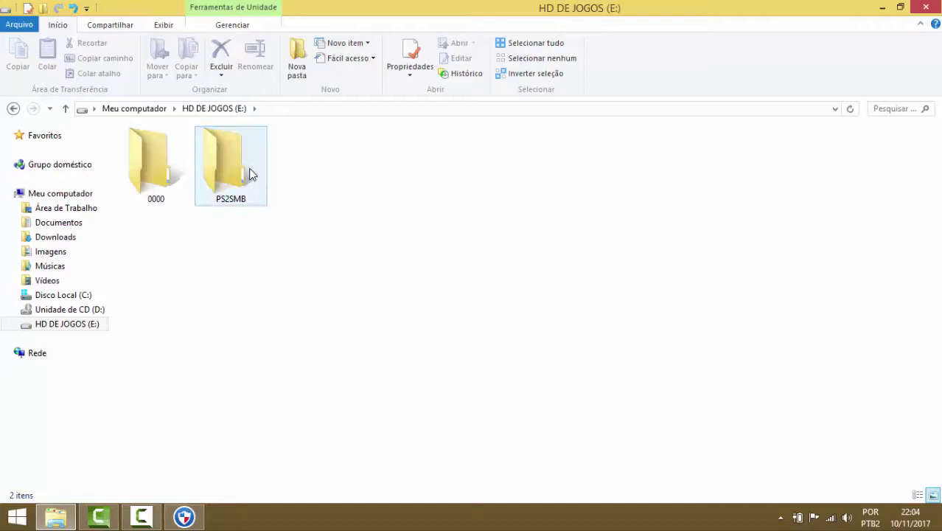
mouse_move(253, 196)
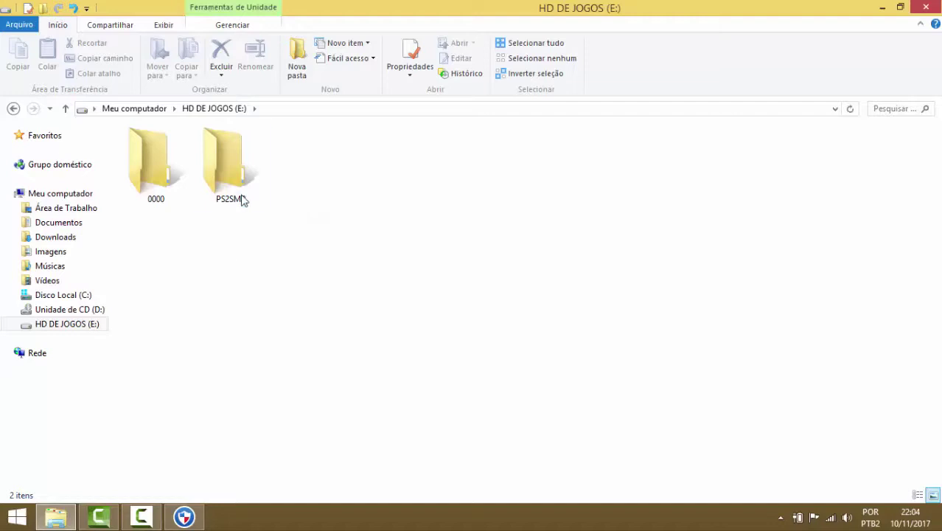
right_click(240, 156)
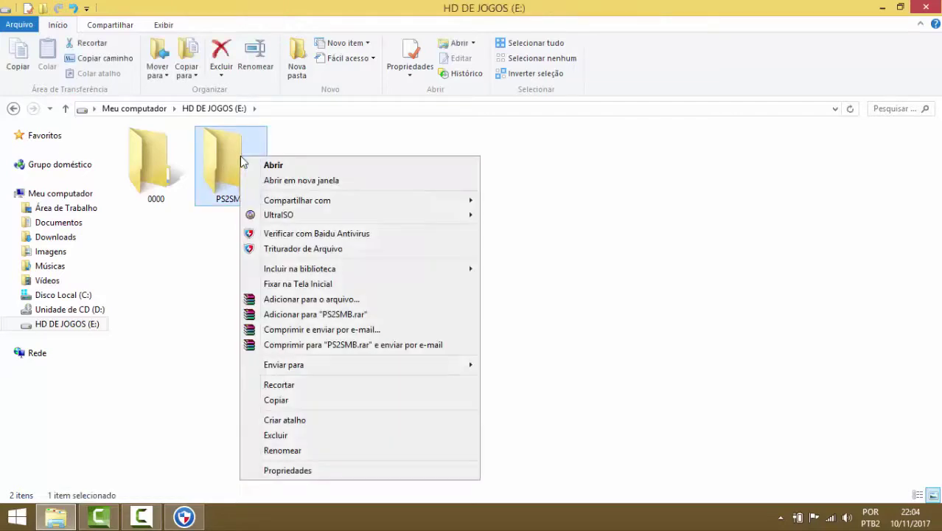
click(291, 470)
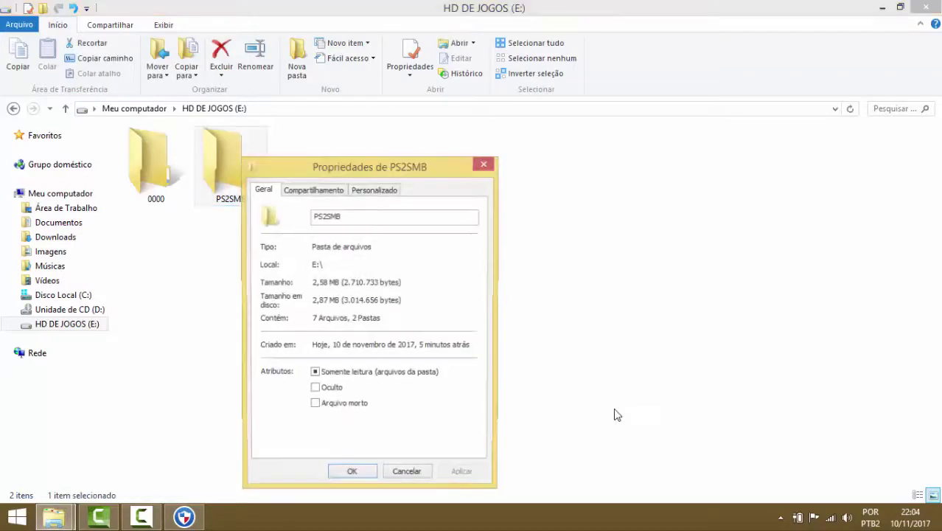
drag(406, 163, 578, 109)
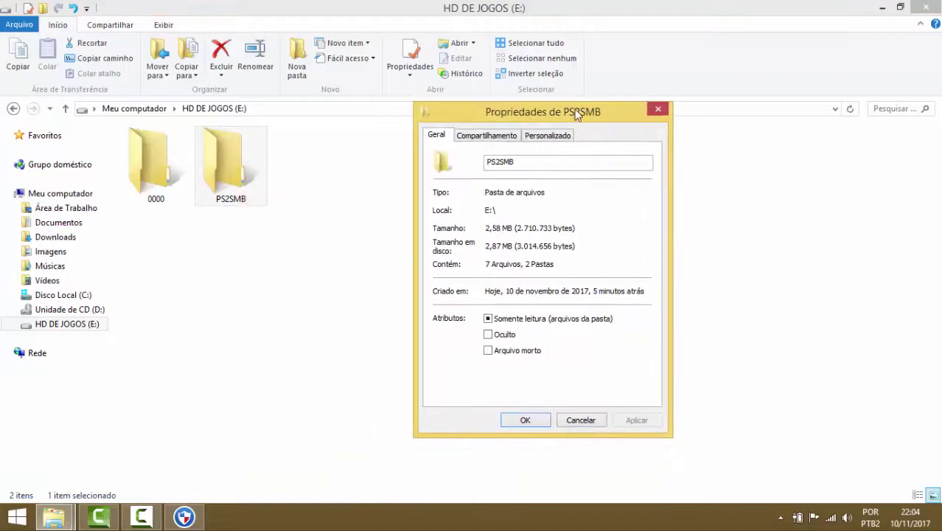
click(496, 138)
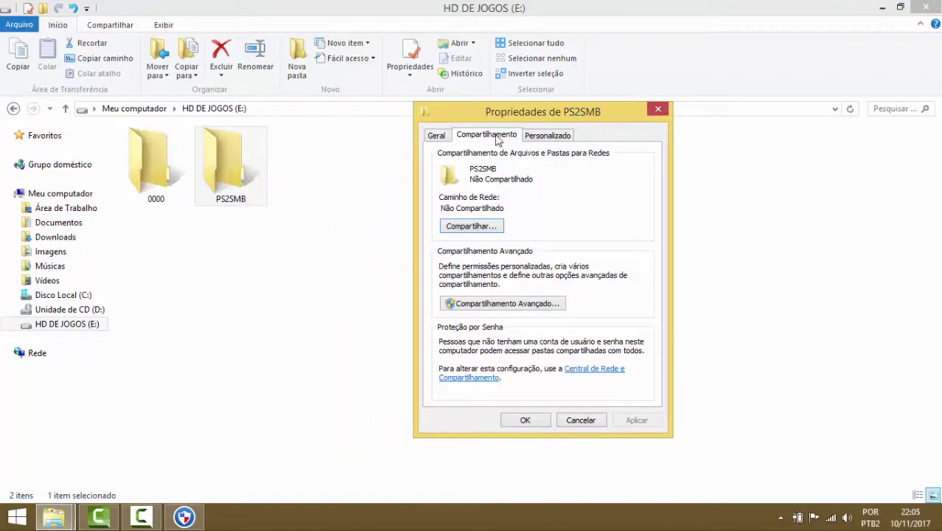
click(616, 376)
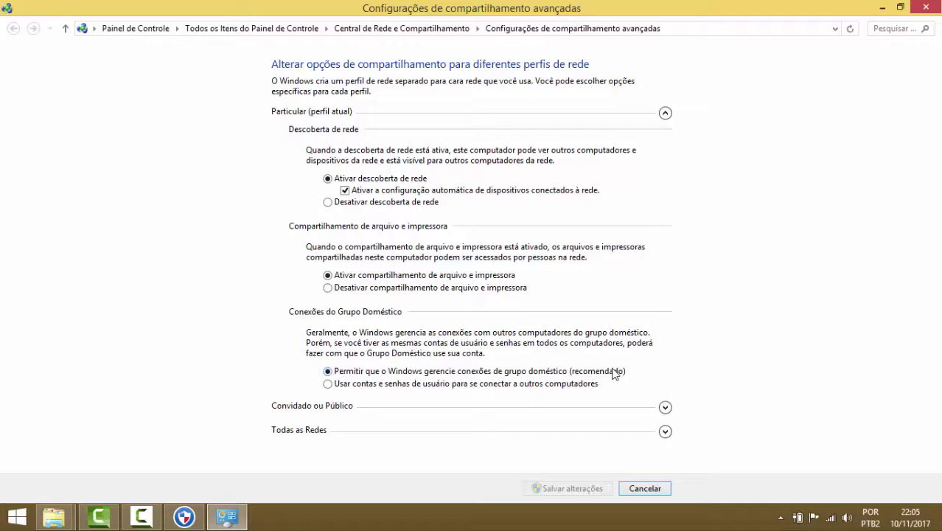
Step: Review the network discovery and file and printer sharing options of the private and guest or public profiles
click(666, 115)
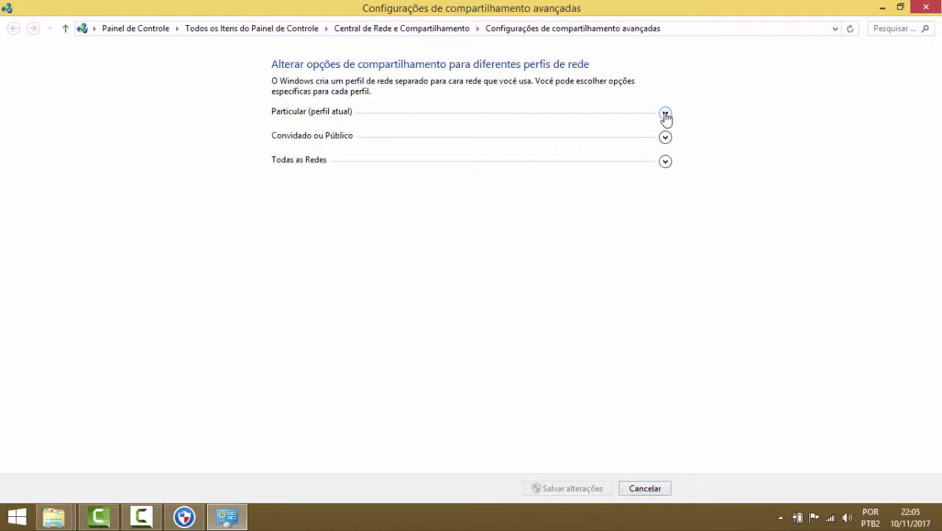
click(666, 114)
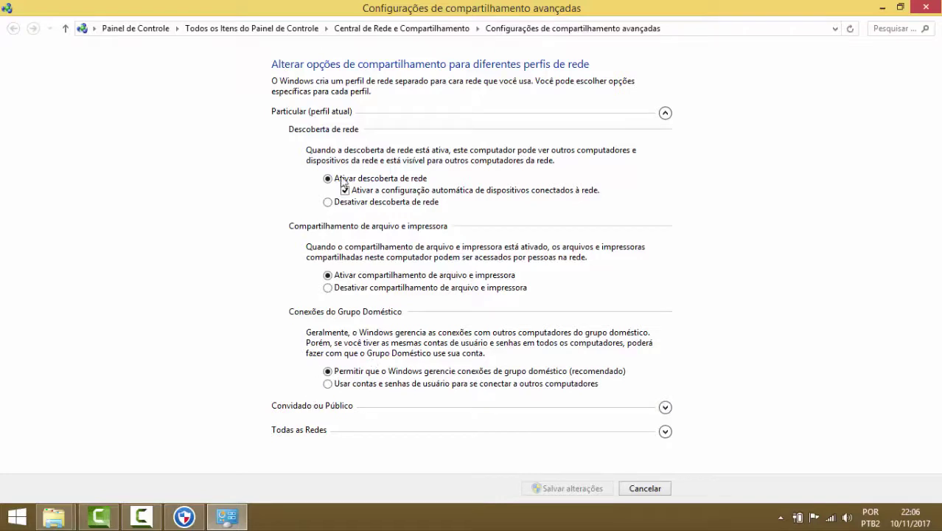
click(664, 115)
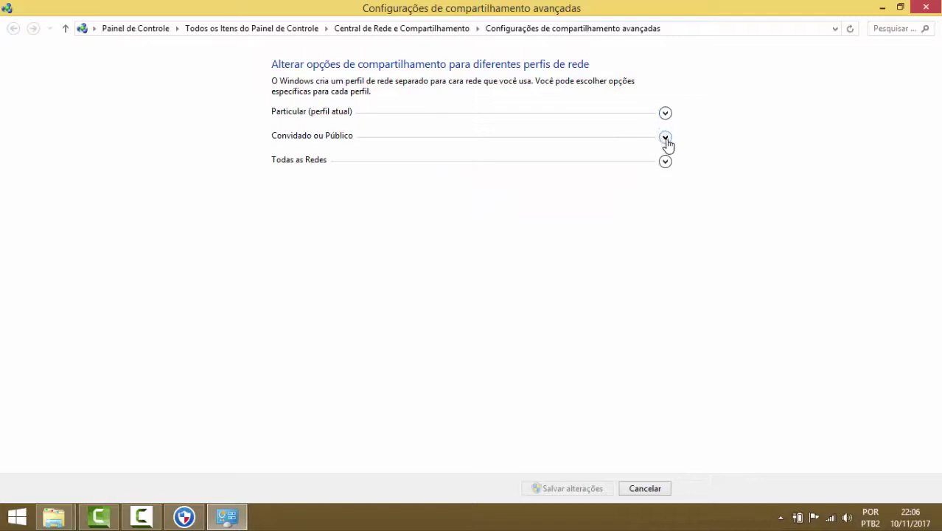
click(666, 139)
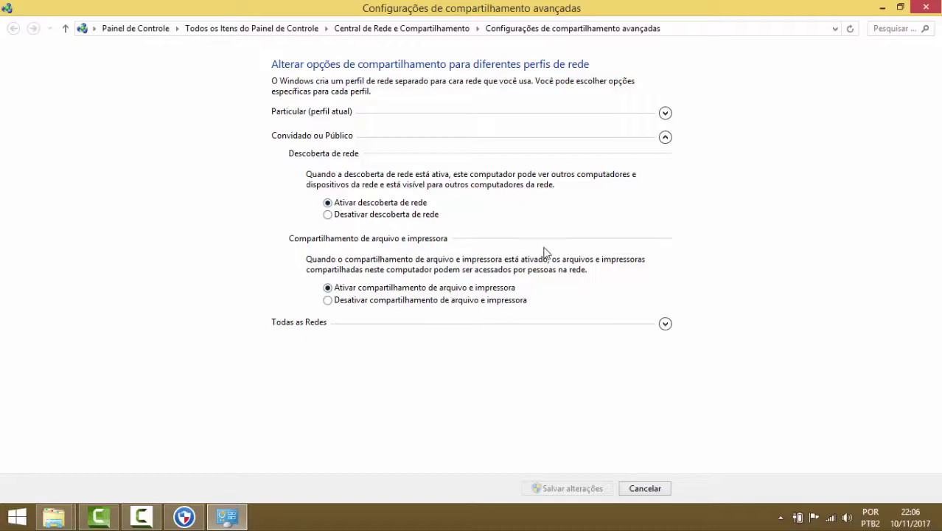
click(664, 139)
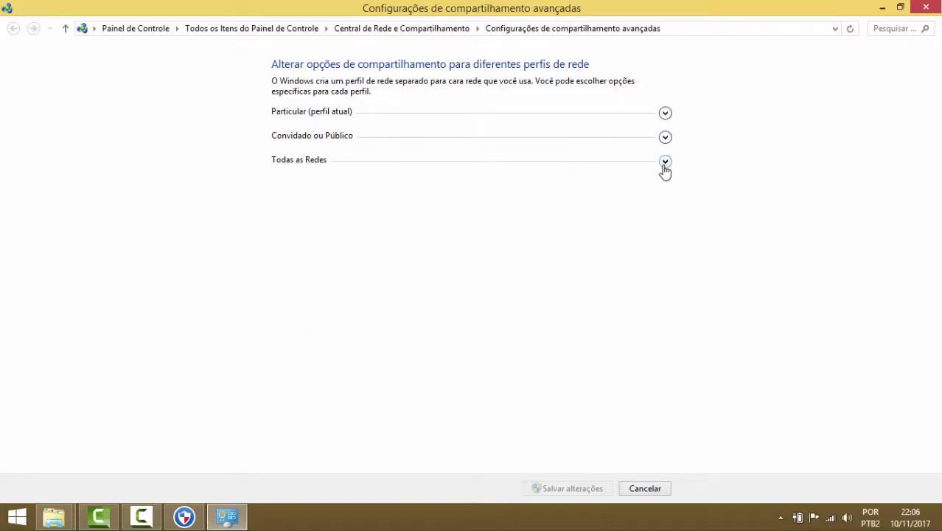
Step: Review the public folder, encryption and password protection options for all networks, and leave the advanced sharing settings without saving
click(663, 165)
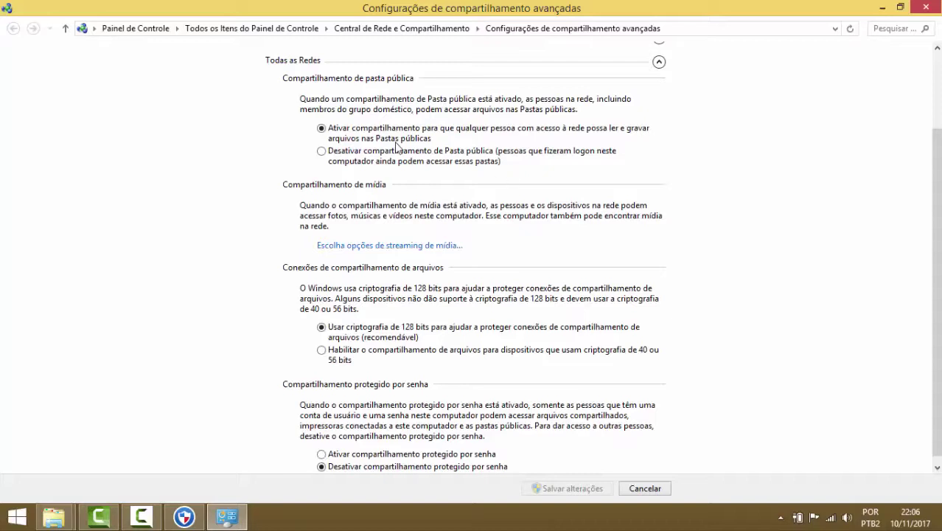
scroll(435, 256, down, 1)
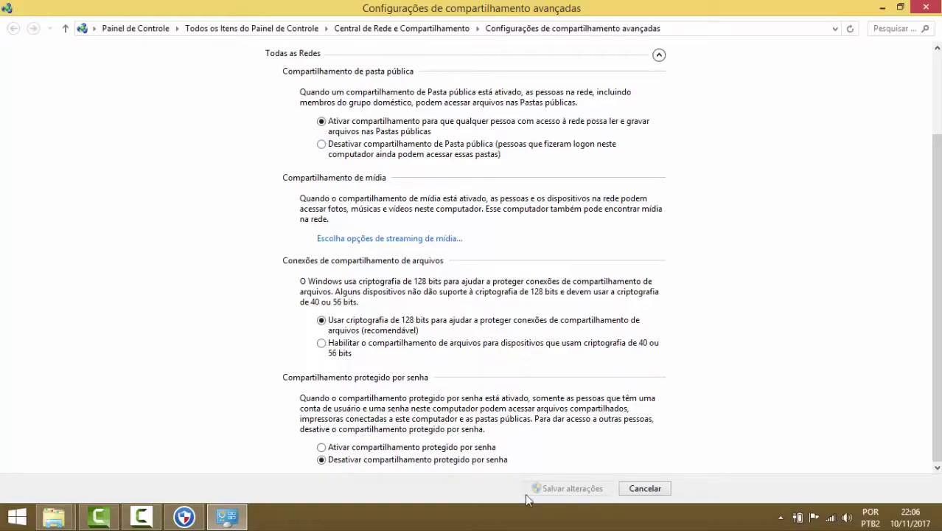
click(322, 145)
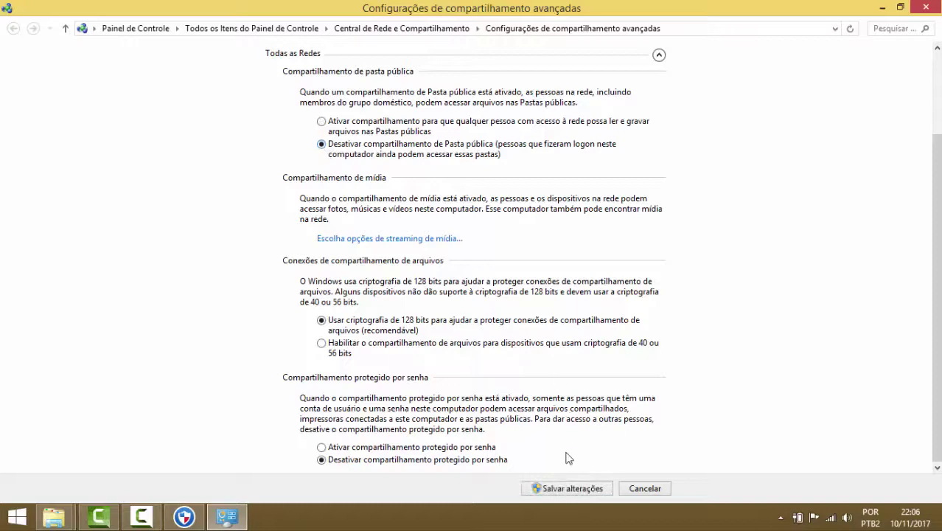
click(322, 121)
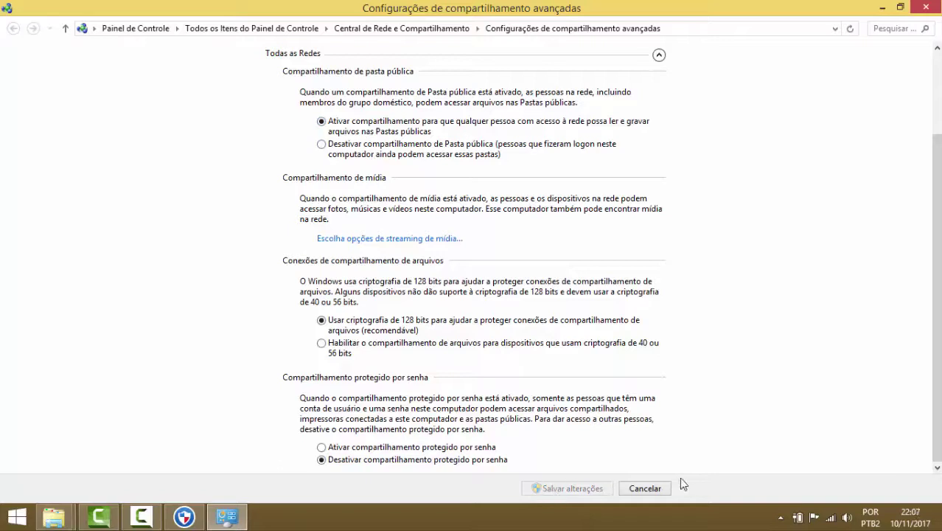
scroll(383, 185, up, 3)
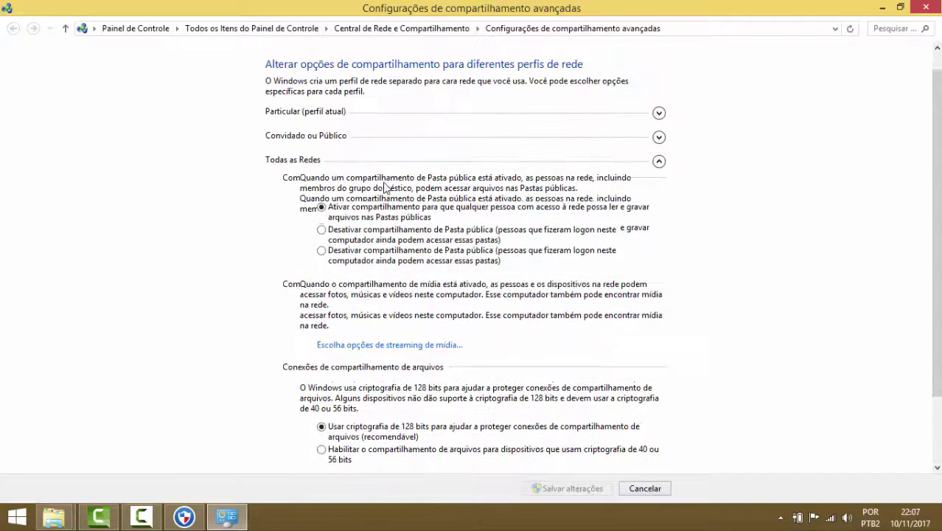
scroll(383, 188, down, 3)
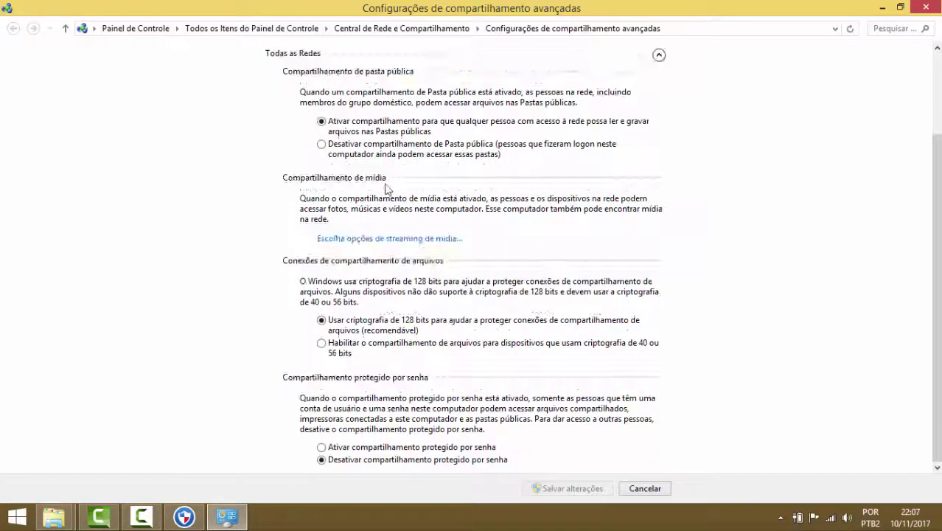
click(646, 490)
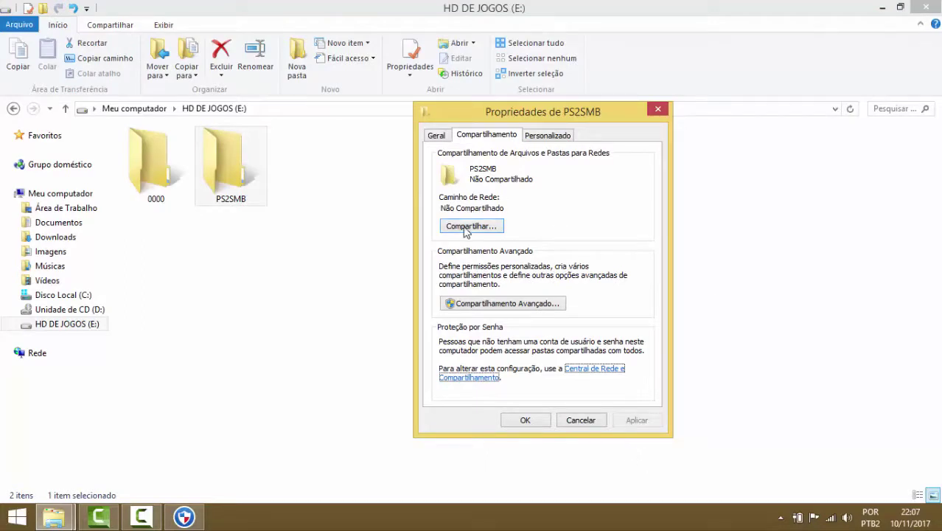
Step: Share the folder as PS2SMB through advanced sharing, allow the Todos group Controle total and Alteração, and apply the settings
click(521, 305)
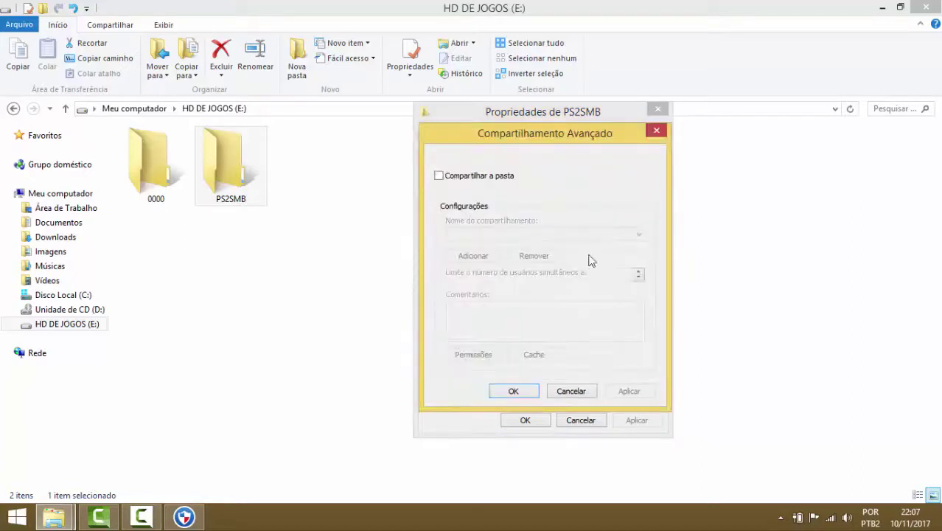
click(439, 177)
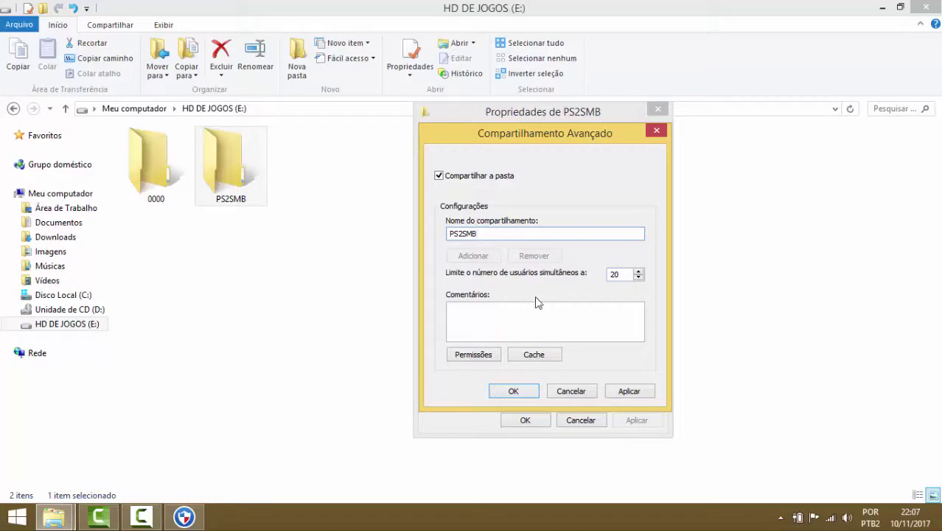
click(476, 357)
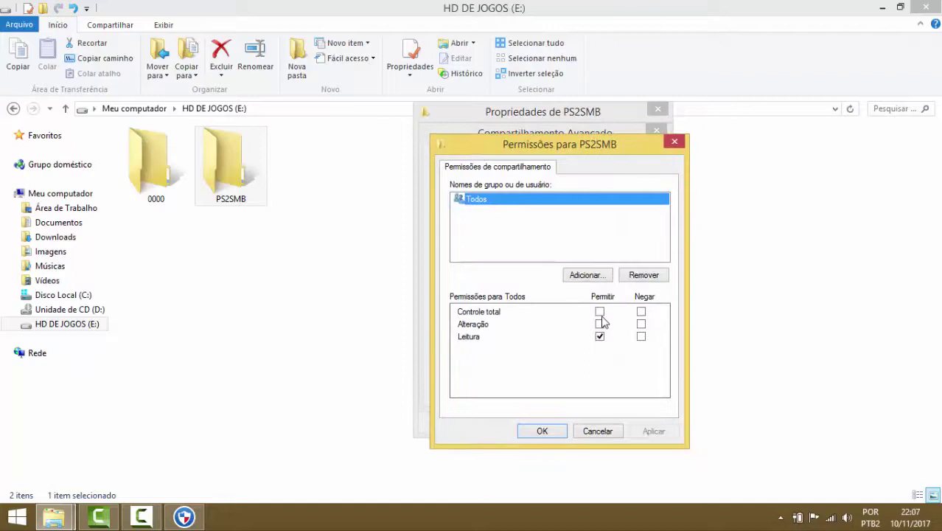
click(600, 324)
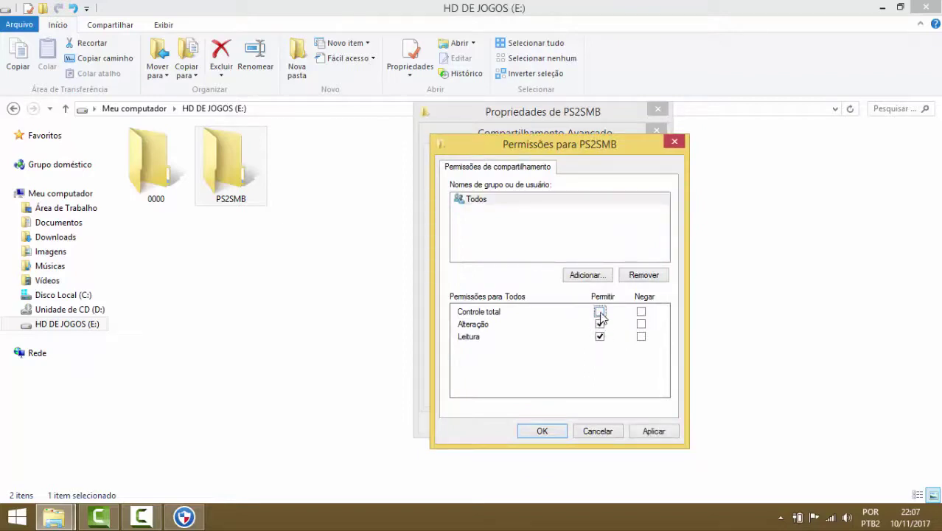
click(600, 312)
click(656, 432)
click(545, 430)
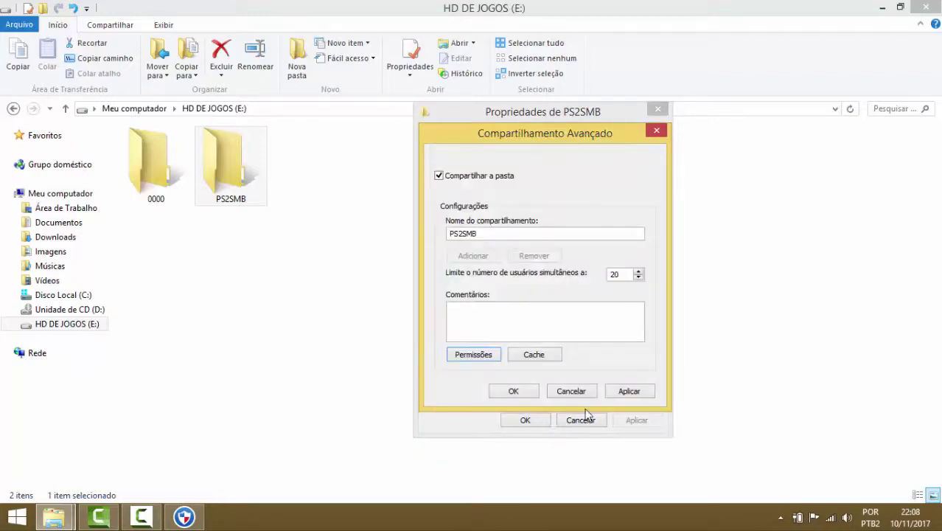
click(631, 390)
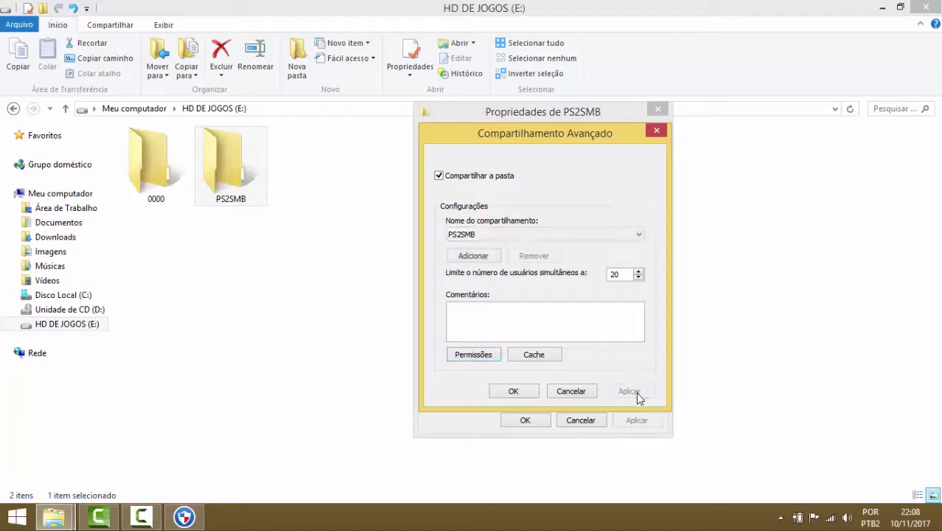
click(514, 390)
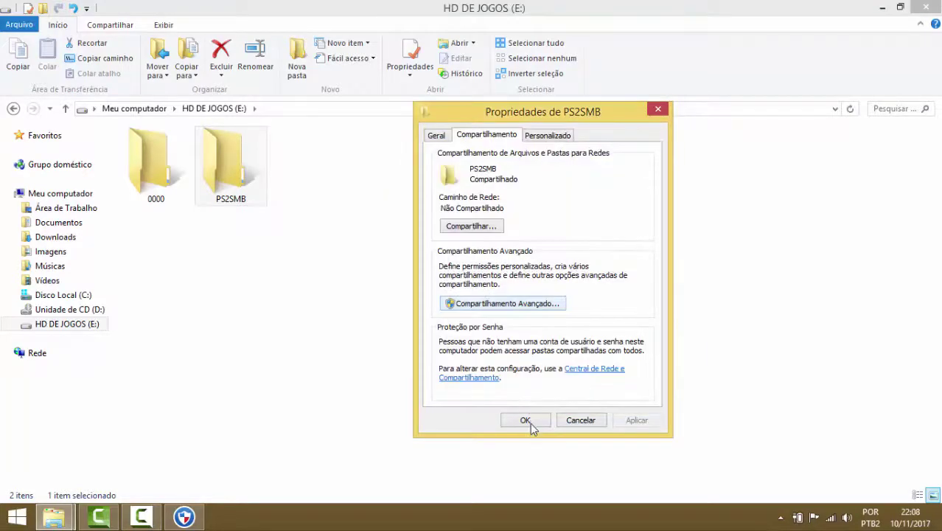
click(530, 424)
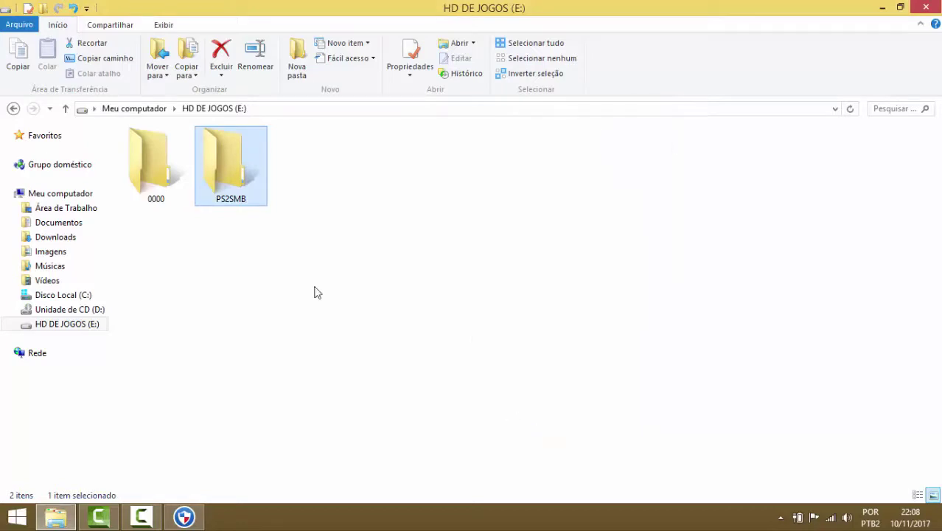
Step: Check the contents and sharing state of the PS2SMB folder and return to the root of the E: drive
double_click(217, 155)
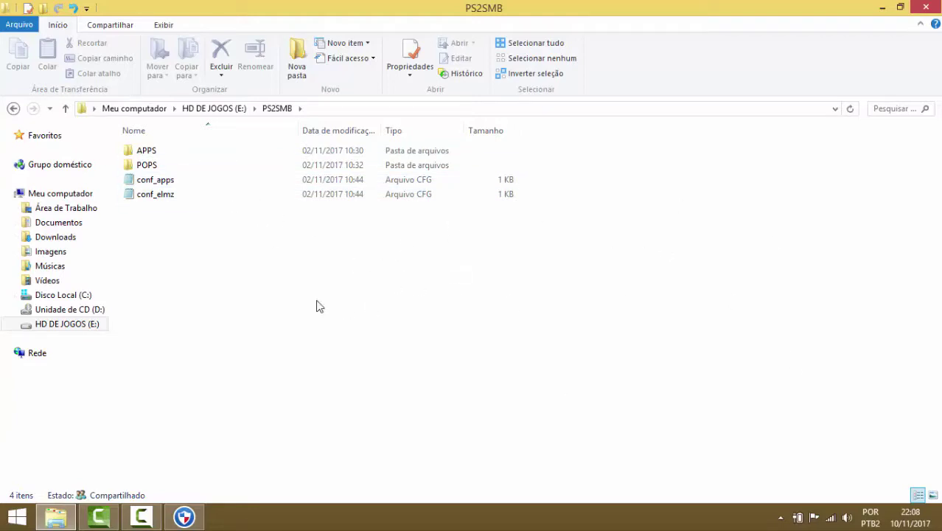
click(81, 326)
click(253, 297)
Step: Check the PS2SMB folder's network path in its sharing properties and close them
click(233, 168)
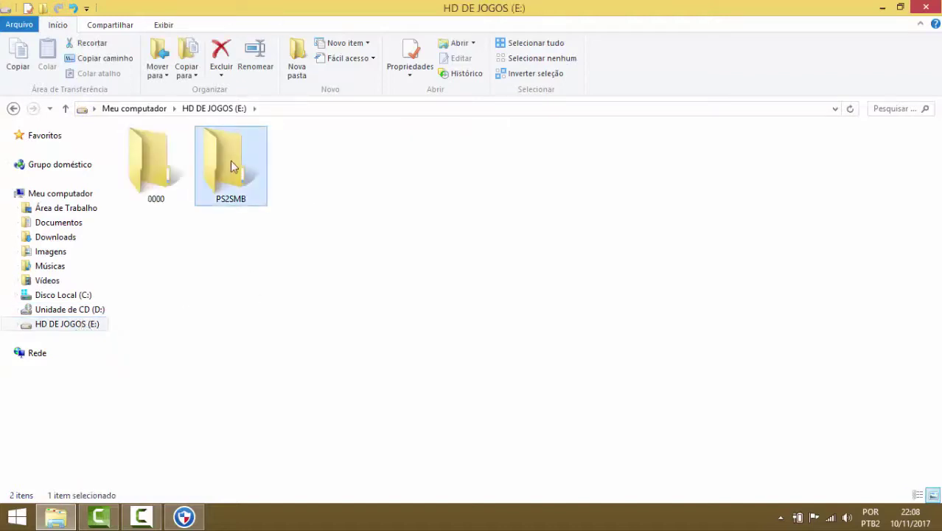
right_click(236, 163)
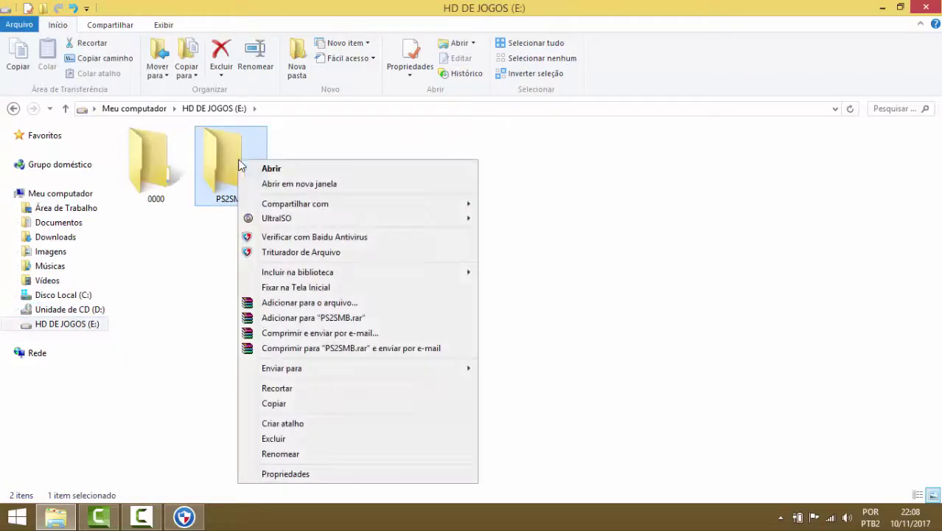
click(319, 476)
click(310, 194)
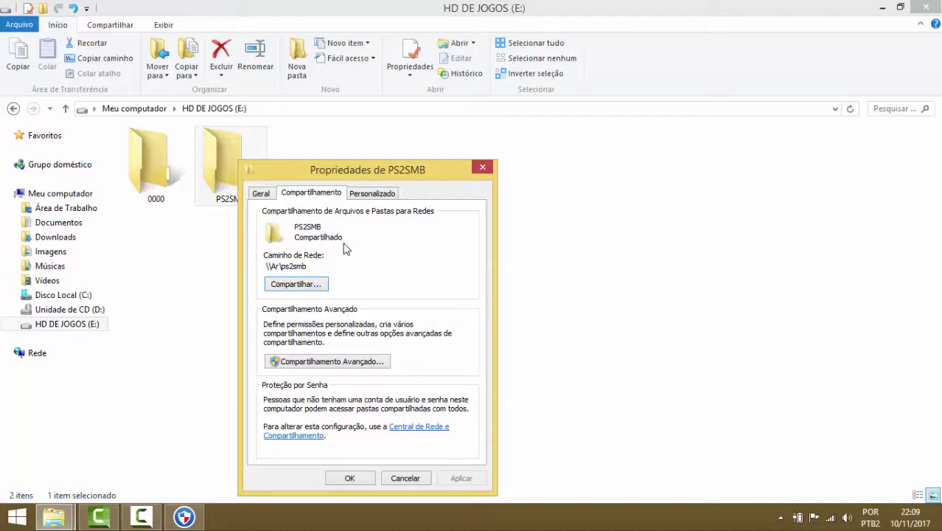
click(482, 168)
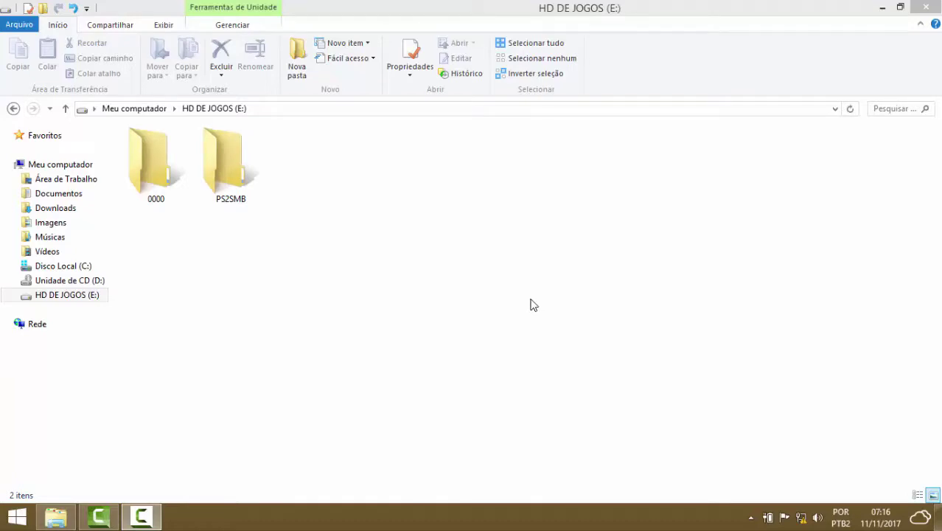
Step: Open the properties of the ps2smb network connection from the Network and Sharing Center and view its Internet connection sharing options
right_click(801, 518)
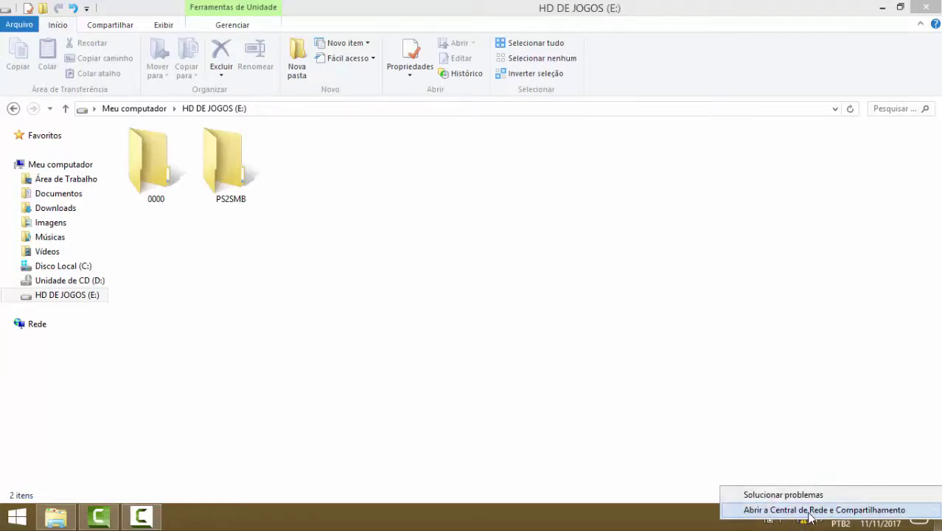
click(810, 512)
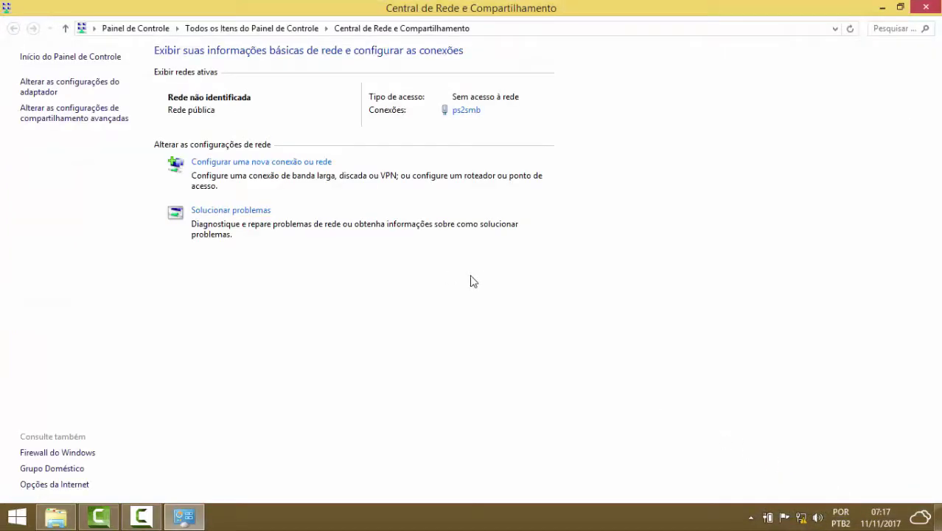
click(80, 89)
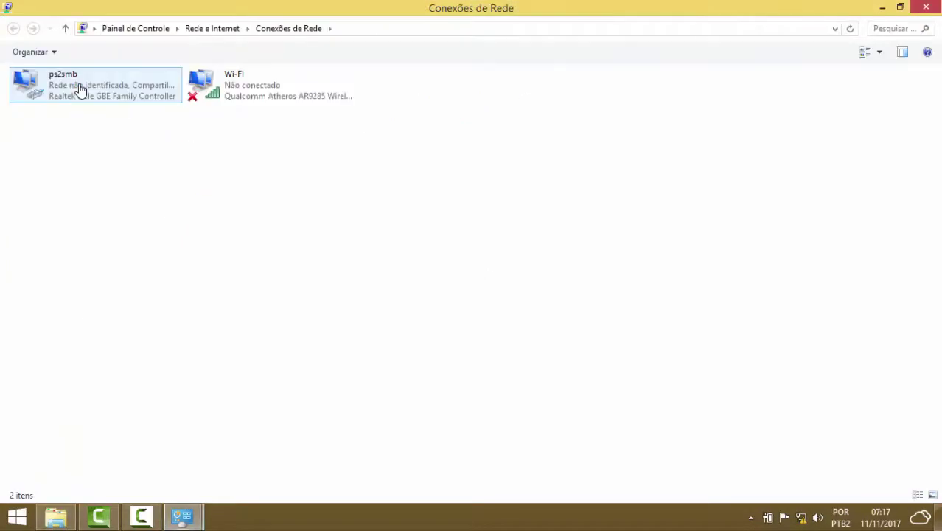
click(78, 89)
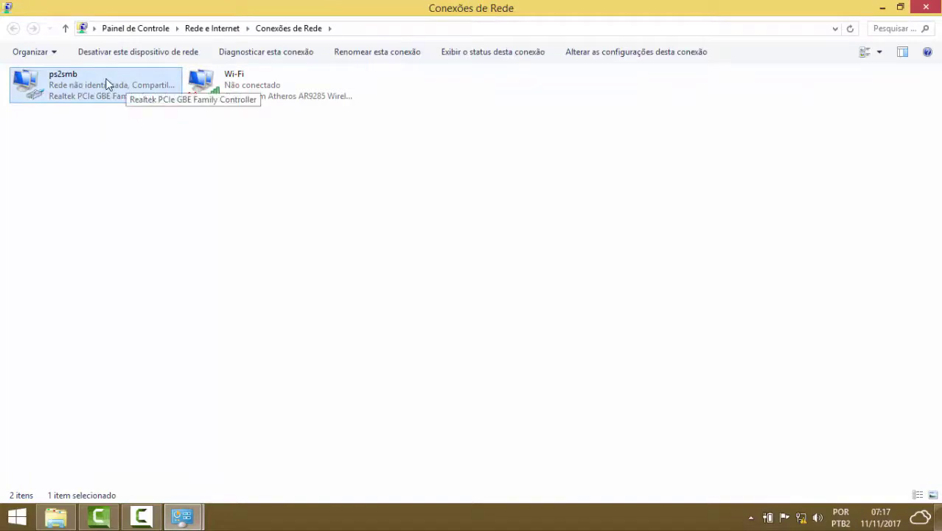
right_click(117, 95)
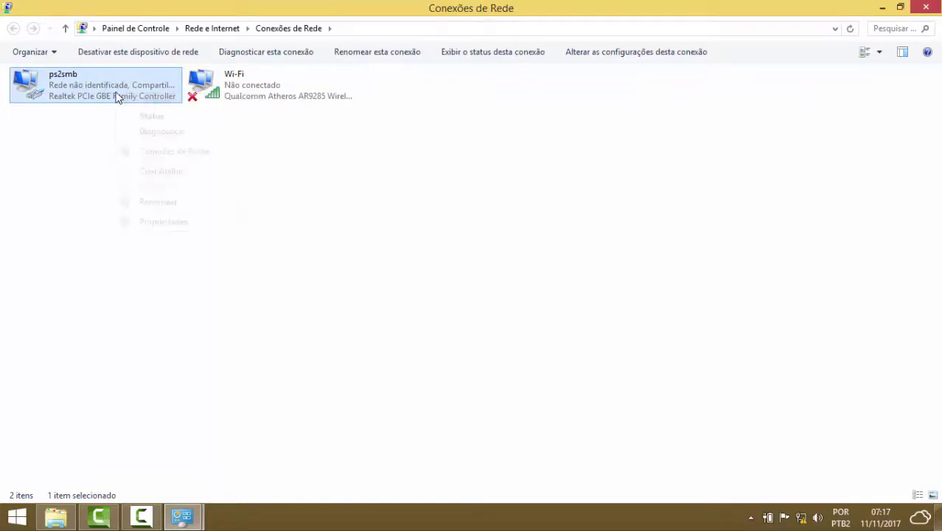
click(170, 223)
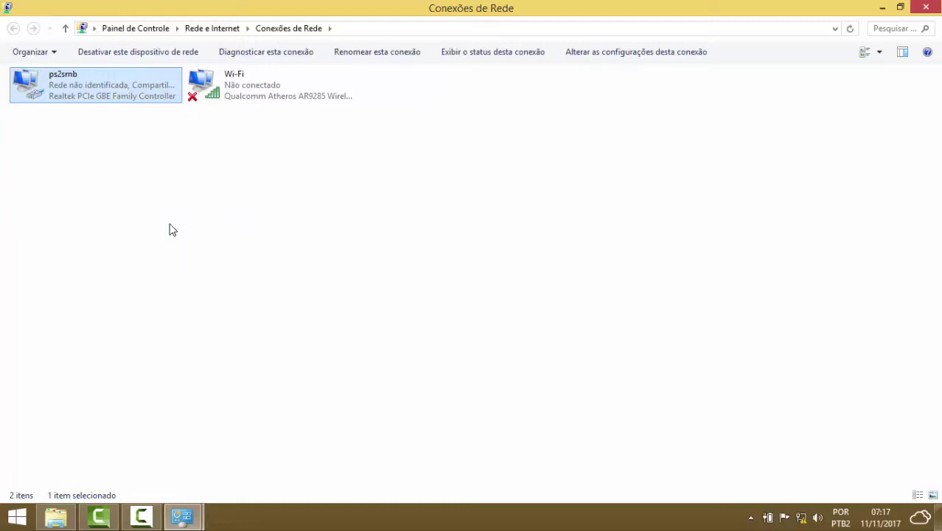
click(93, 89)
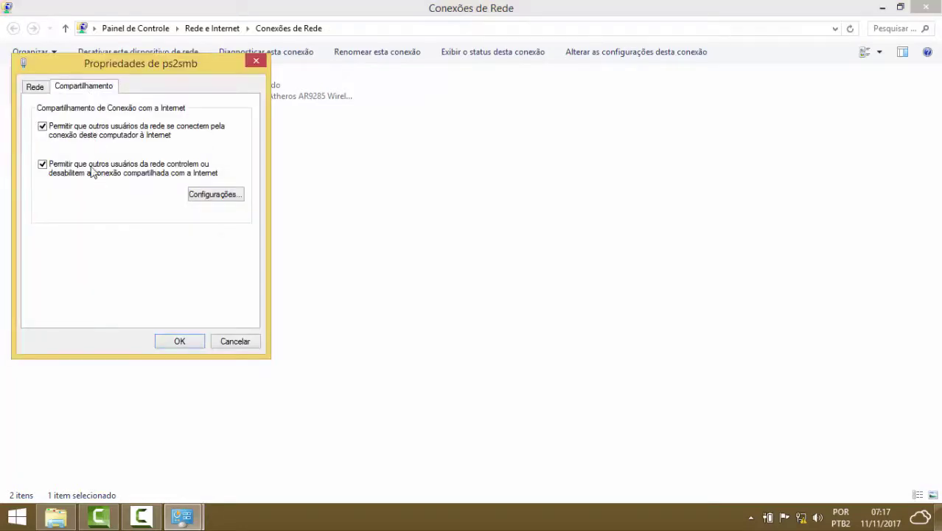
Step: Open the TCP/IPv4 protocol properties of the ps2smb connection
click(35, 89)
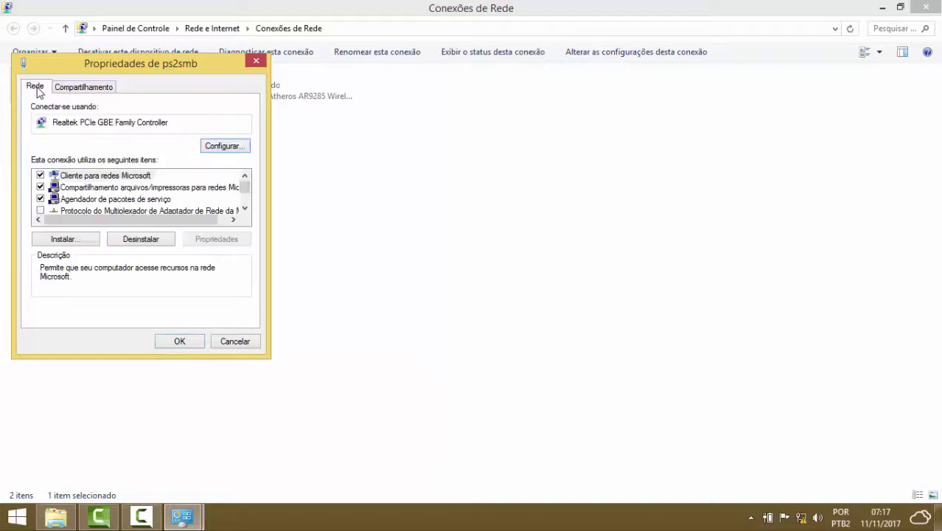
drag(249, 193, 241, 199)
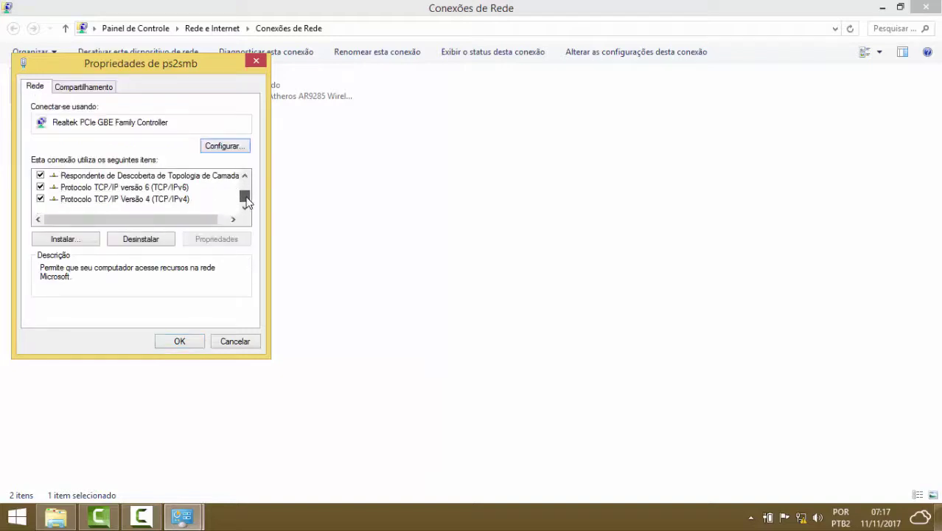
double_click(114, 199)
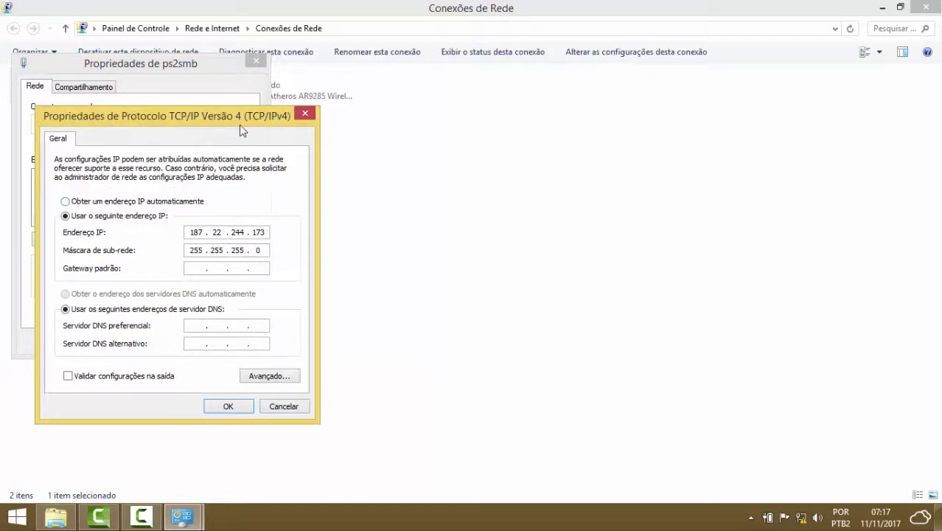
Step: Accept the ps2smb connection's IPv4 settings and close its properties along with the network windows
drag(239, 125, 232, 83)
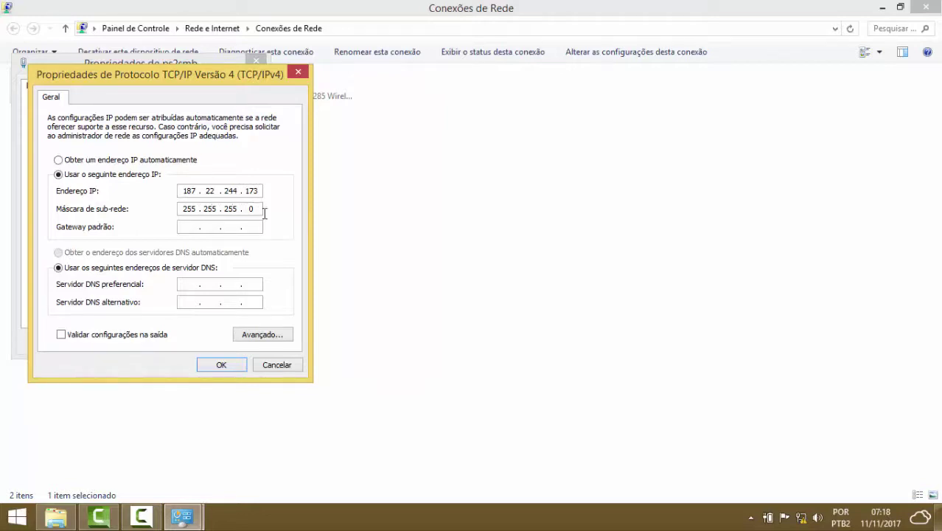
click(221, 364)
click(181, 341)
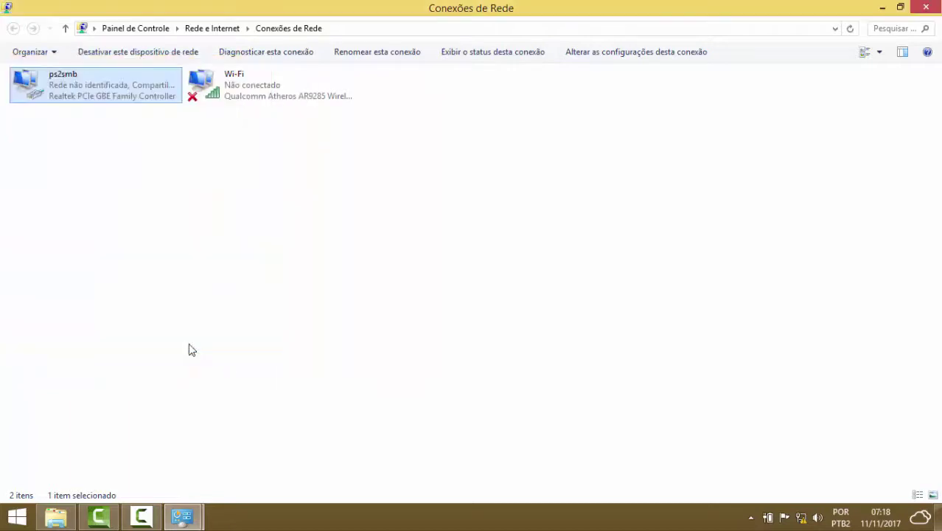
click(926, 7)
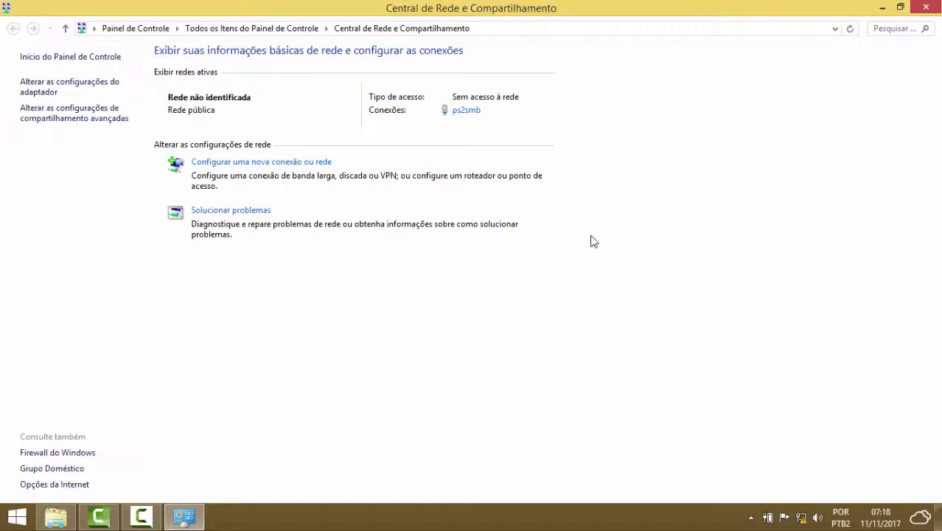
click(925, 8)
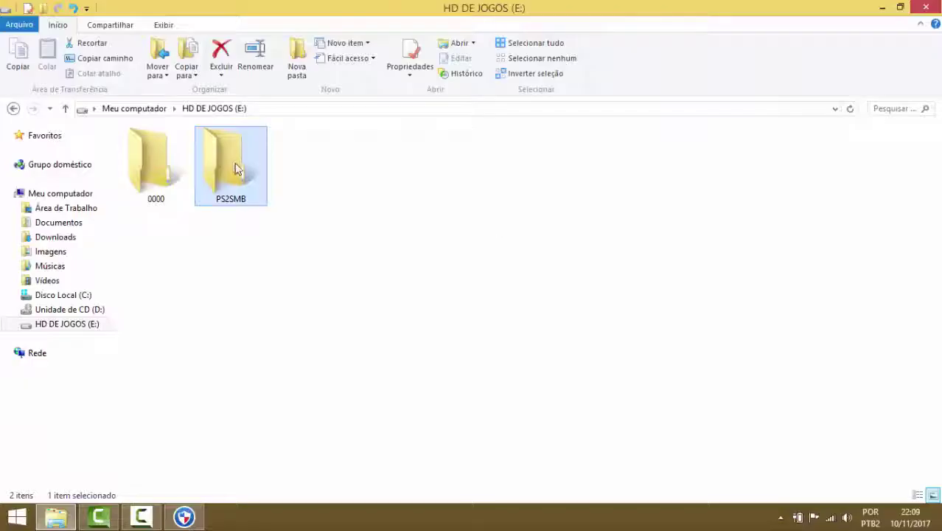
Step: Delete the guiformat program from the Downloads folder
double_click(235, 168)
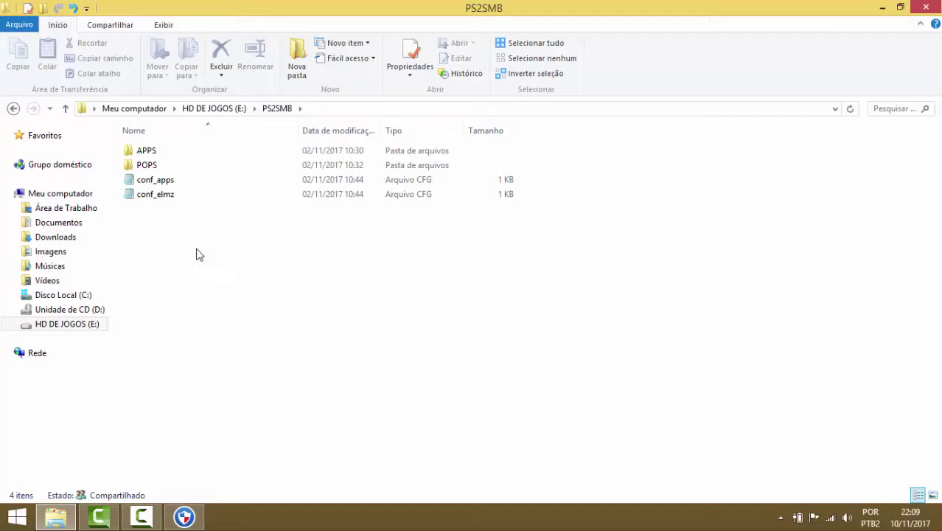
click(83, 241)
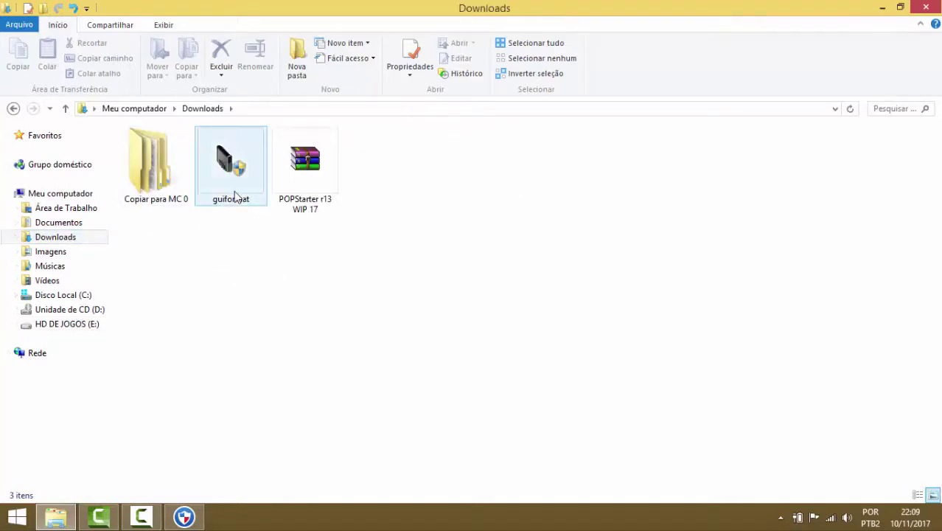
drag(219, 272, 243, 194)
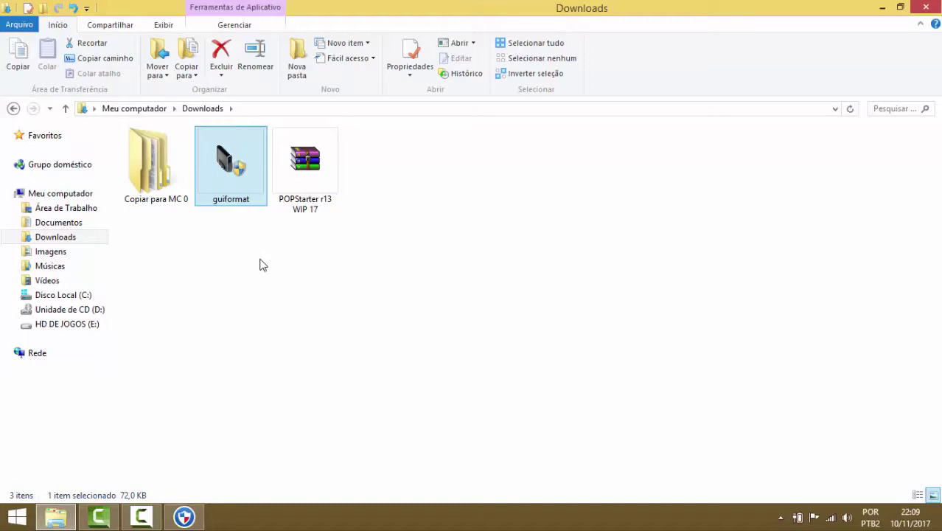
key(Delete)
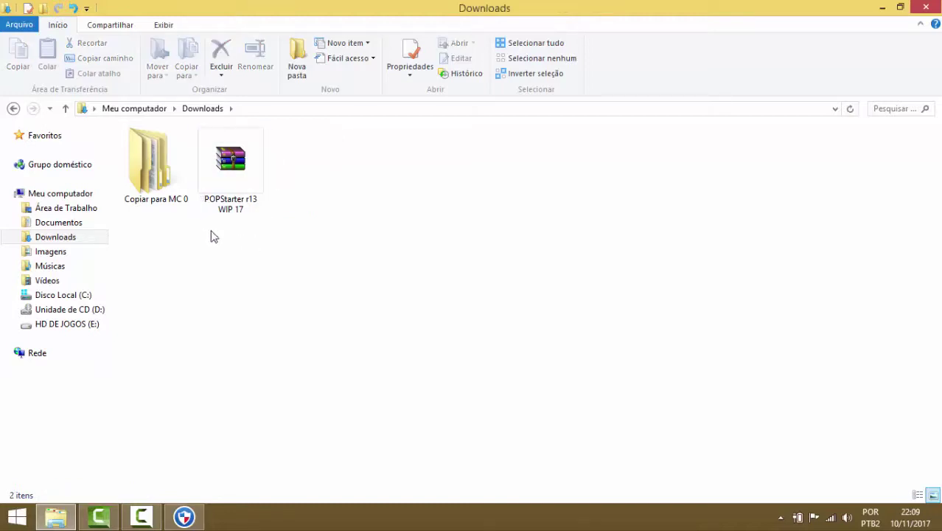
Step: Check the folders inside Copiar para MC 0, and view the ULaunchELF downloads on the APPS-PS2 page in the browser
drag(213, 236, 165, 192)
click(210, 168)
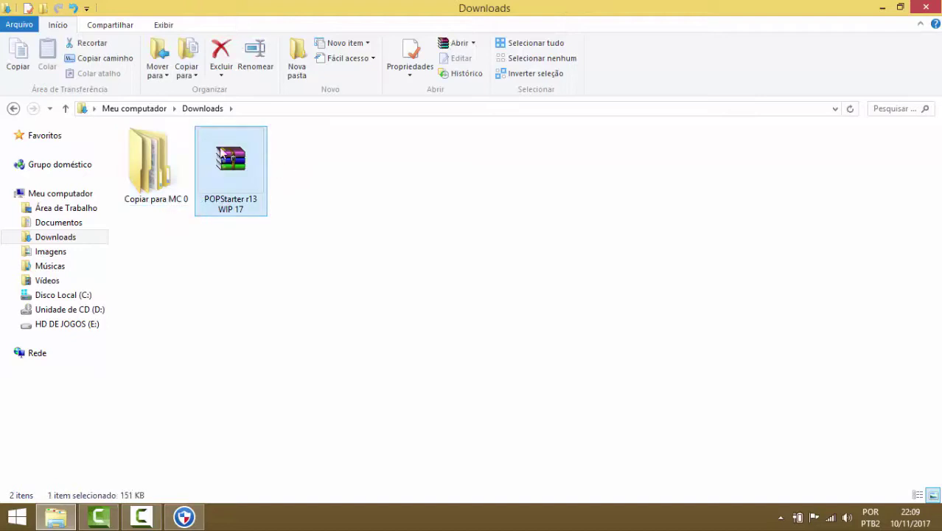
double_click(151, 164)
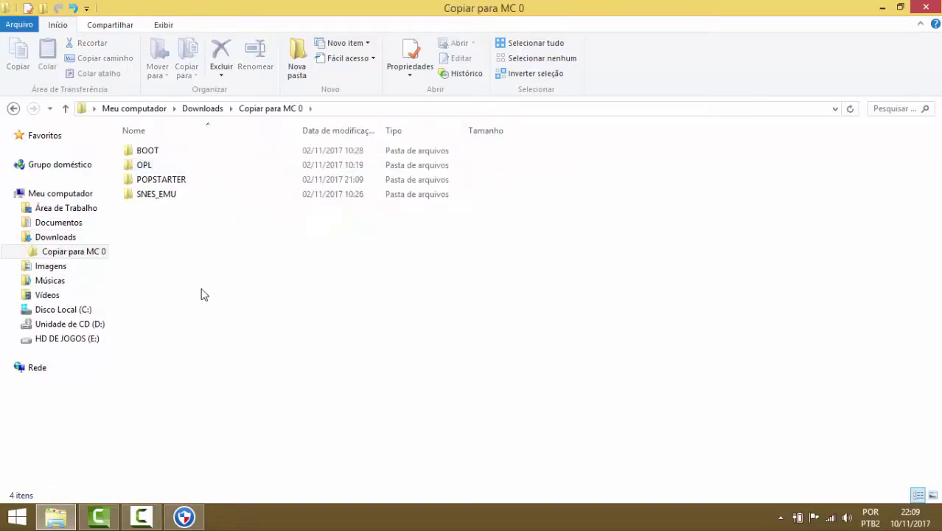
drag(201, 293, 200, 134)
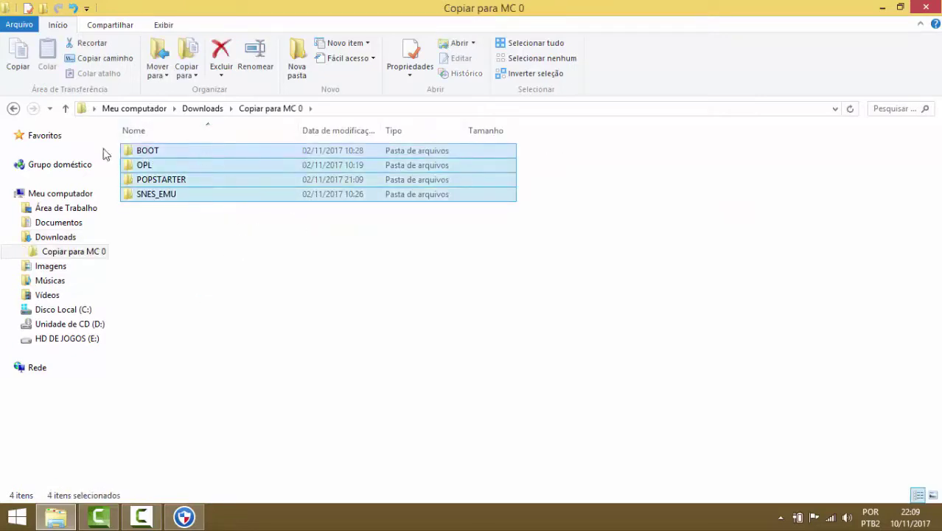
click(332, 277)
click(182, 519)
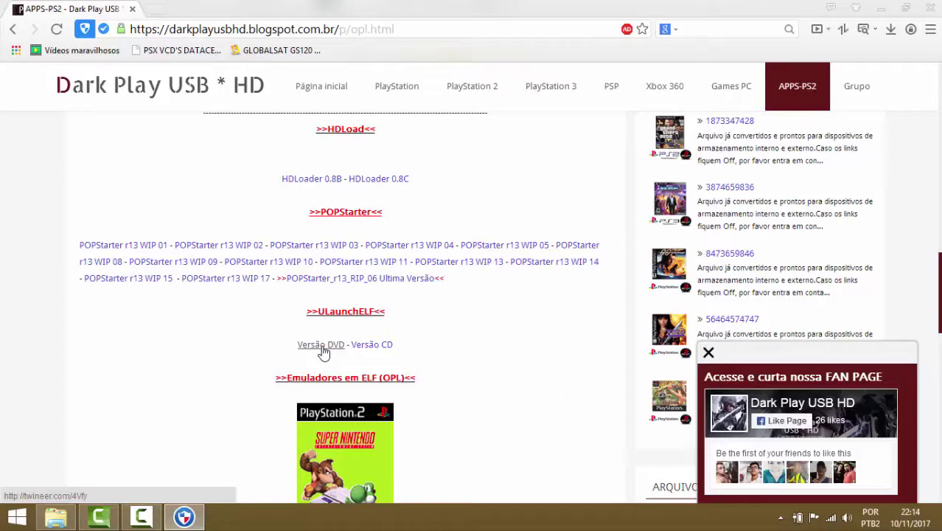
click(55, 516)
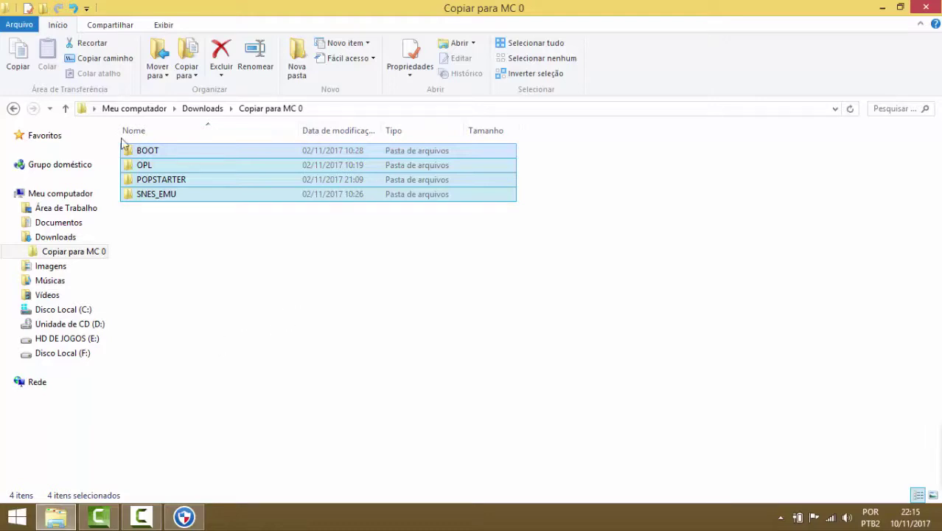
Step: Copy the BOOT, OPL, POPSTARTER and SNES_EMU folders from Copiar para MC 0 to the root of the F: drive
right_click(234, 181)
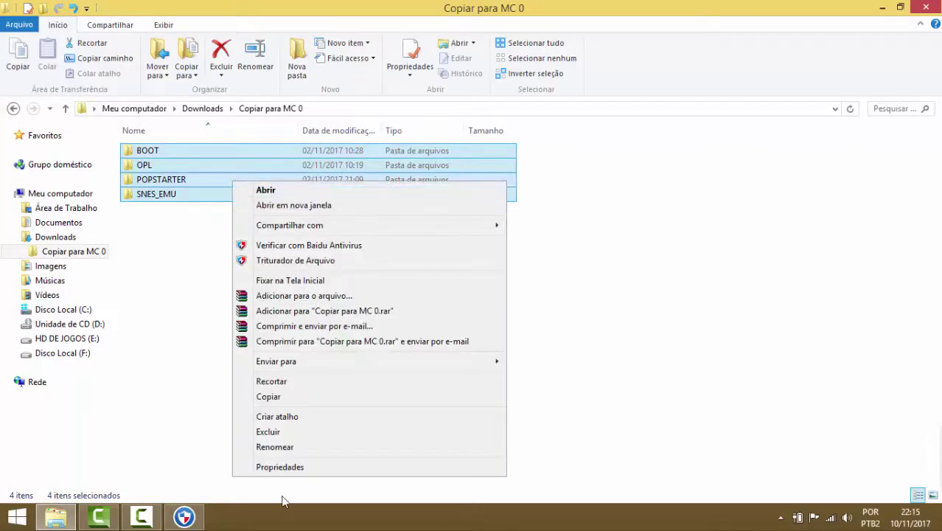
click(291, 403)
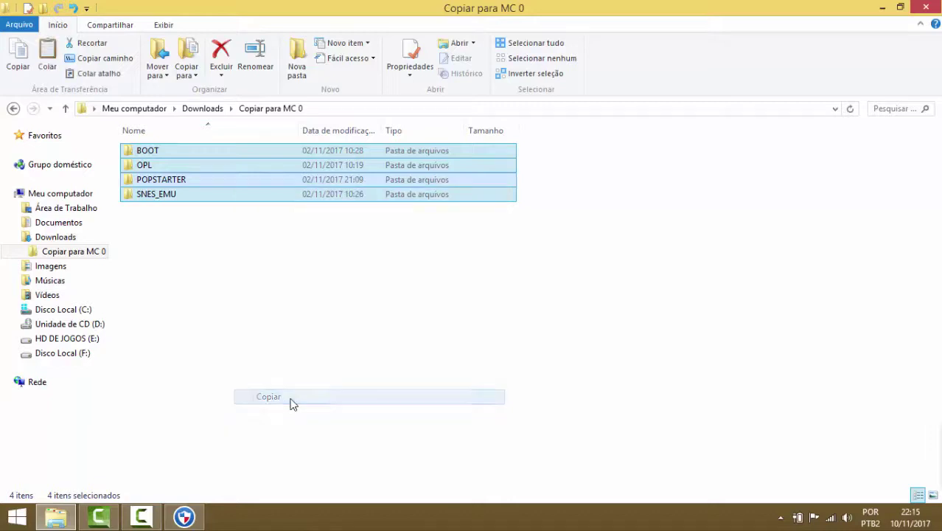
click(92, 196)
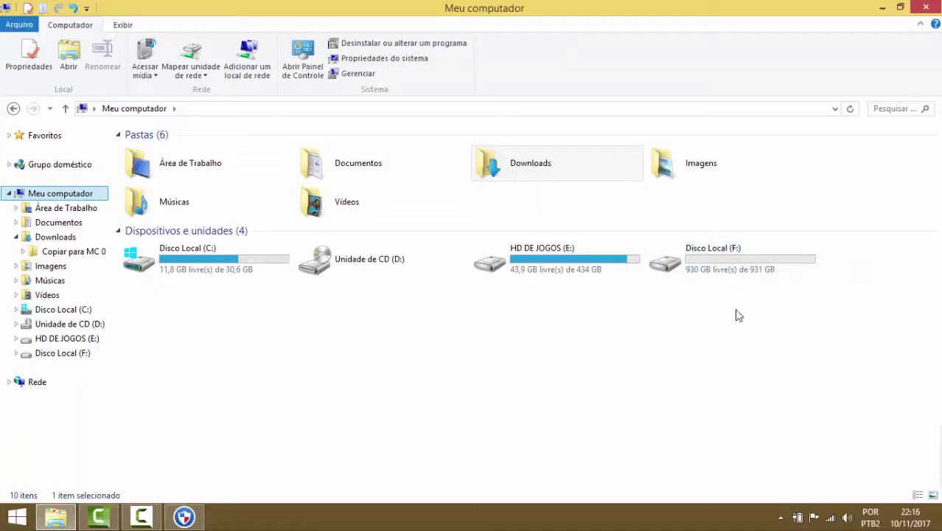
double_click(737, 264)
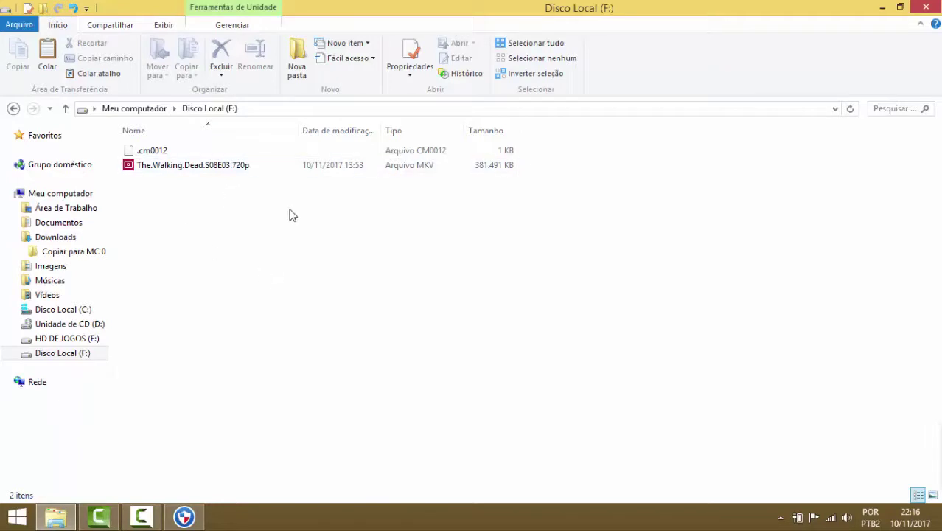
right_click(229, 217)
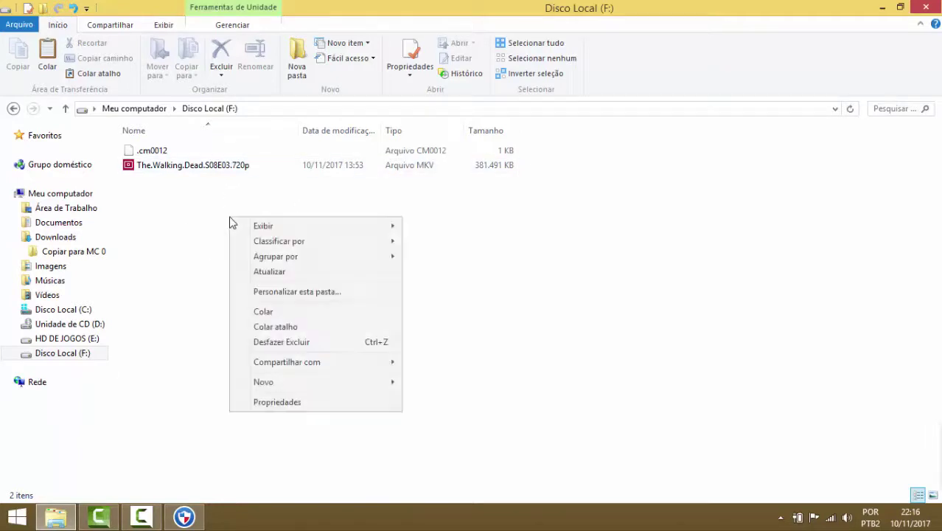
click(277, 312)
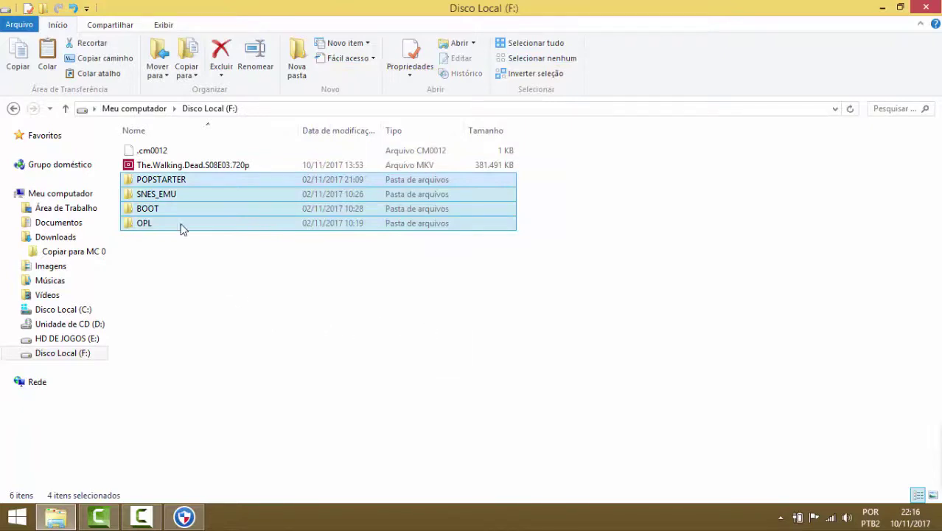
click(199, 264)
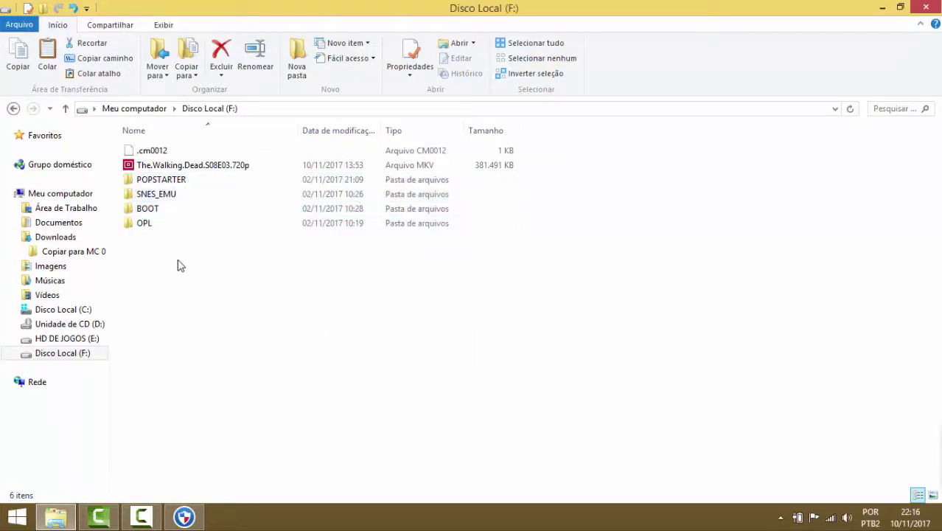
Step: Recheck the Copiar para MC 0 folder and remove it from Downloads
click(84, 242)
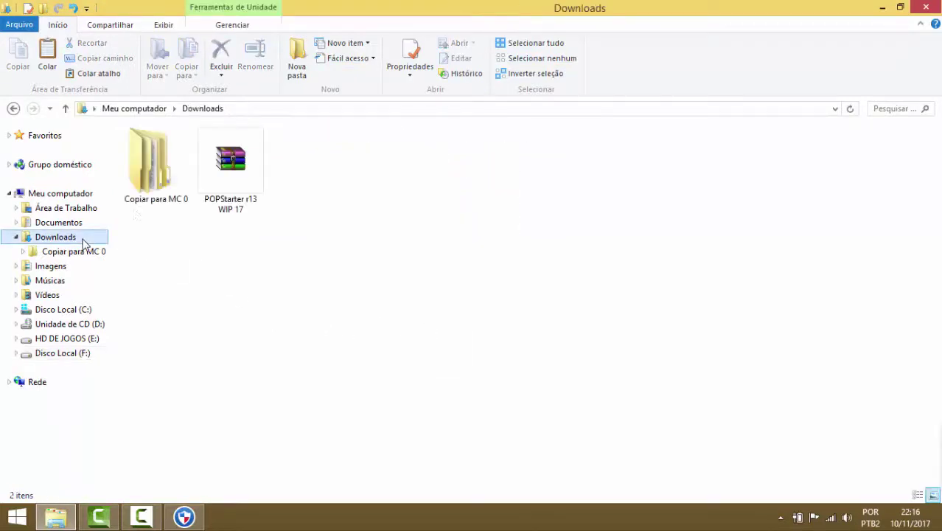
click(153, 173)
double_click(153, 173)
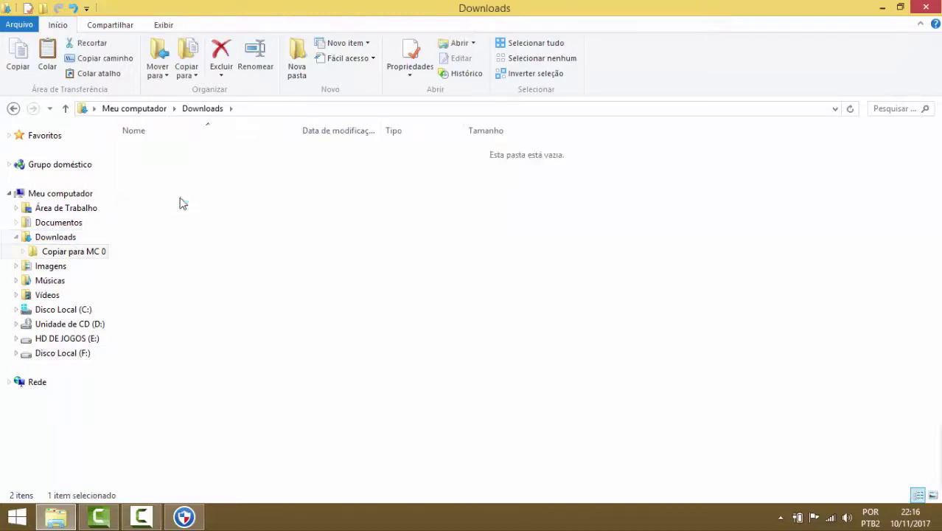
click(14, 108)
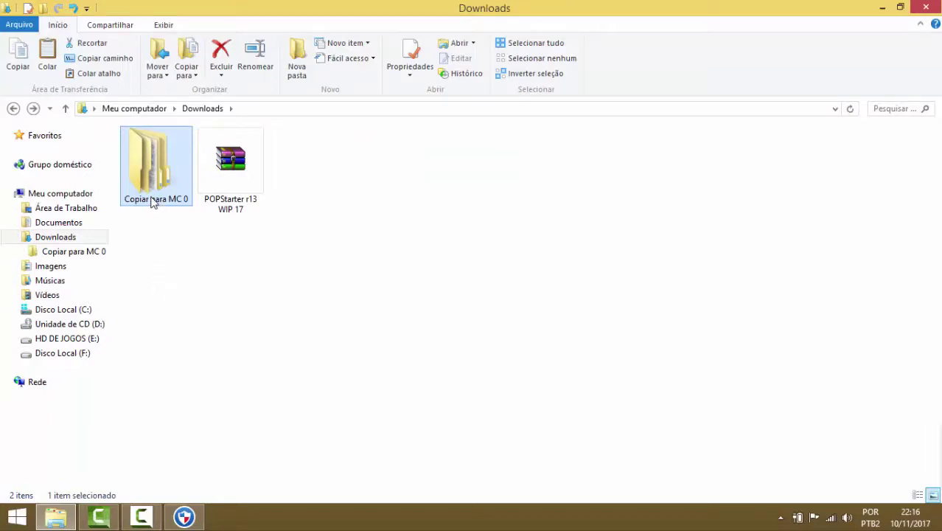
drag(157, 166, 90, 283)
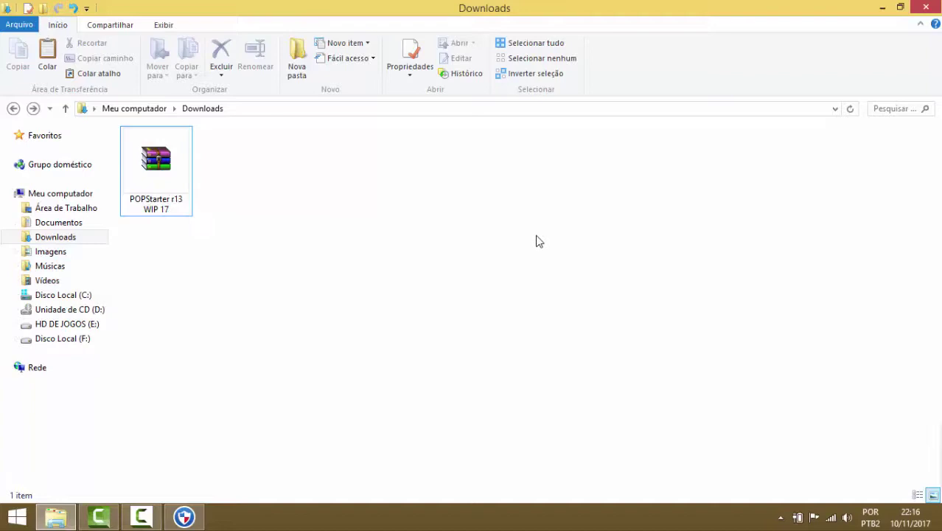
Step: Inspect the contents of the BOOT and OPL folders on the F: drive
click(75, 342)
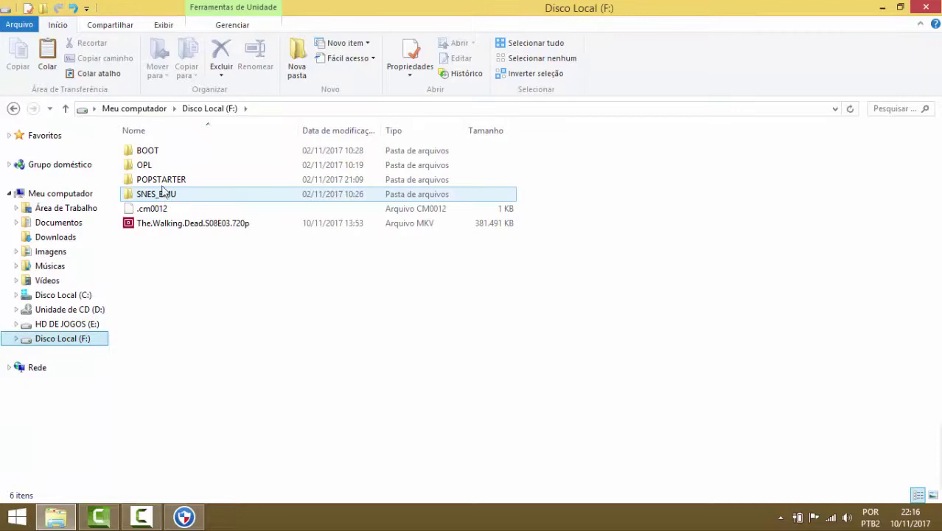
double_click(155, 152)
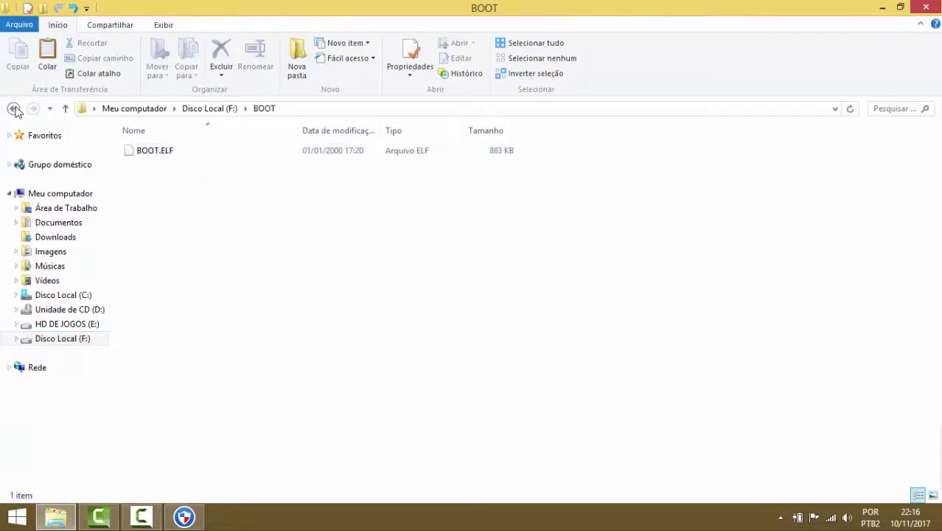
click(14, 109)
double_click(143, 165)
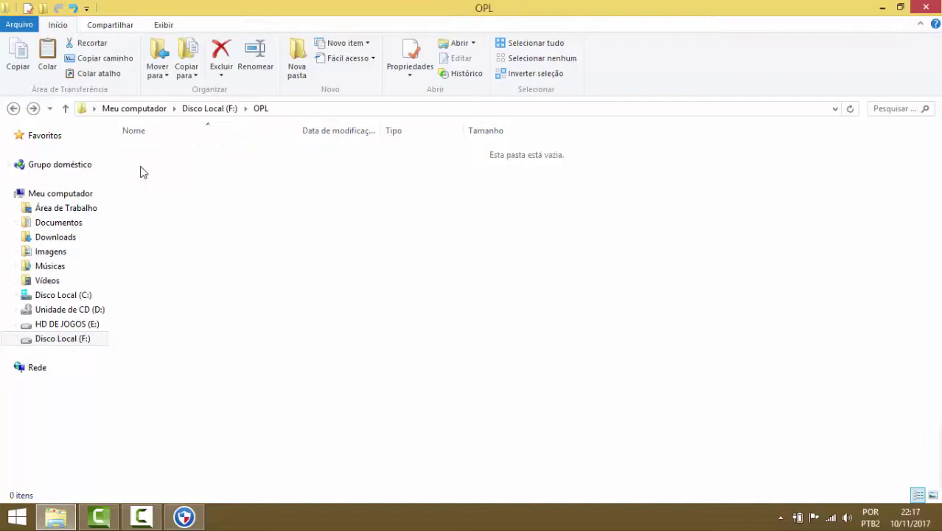
key(ctrl+v)
drag(214, 294, 196, 143)
click(195, 131)
click(14, 109)
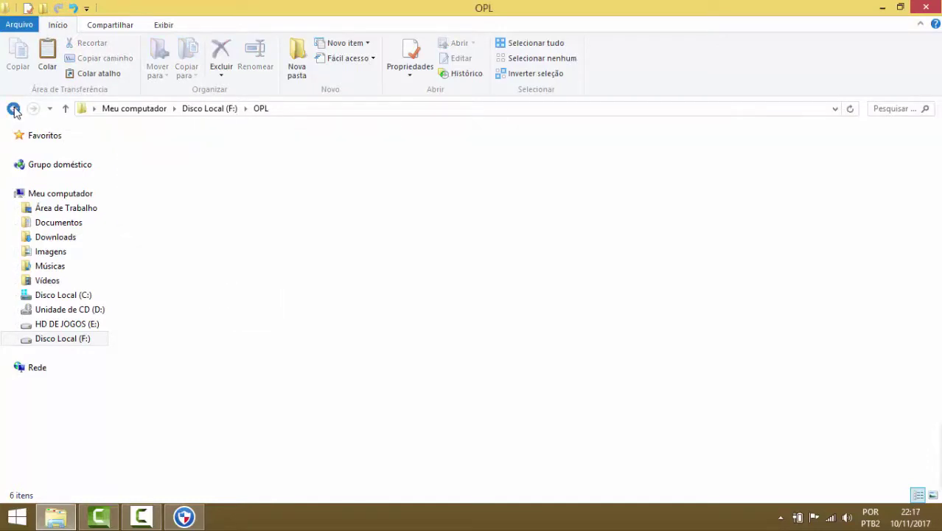
Step: Inspect the files in the POPSTARTER folder on the F: drive and open IPCONFIG
double_click(169, 182)
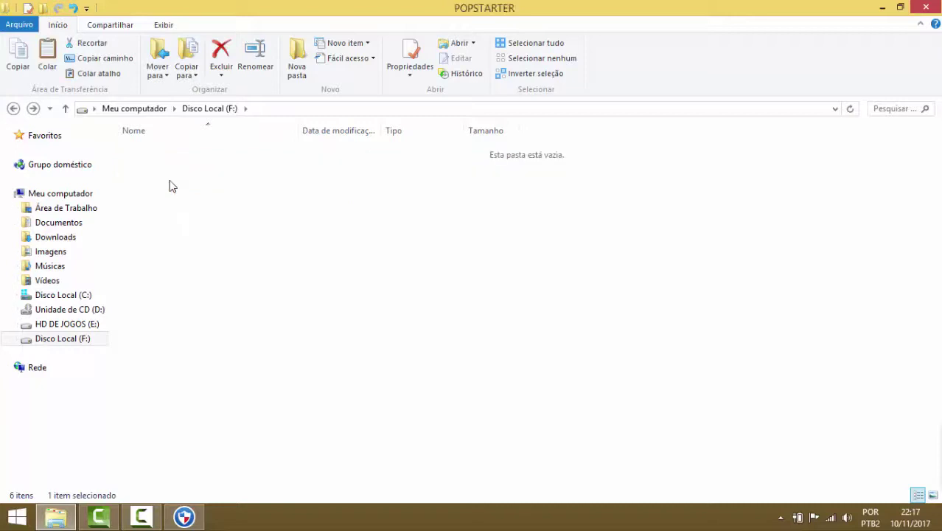
drag(175, 343, 128, 149)
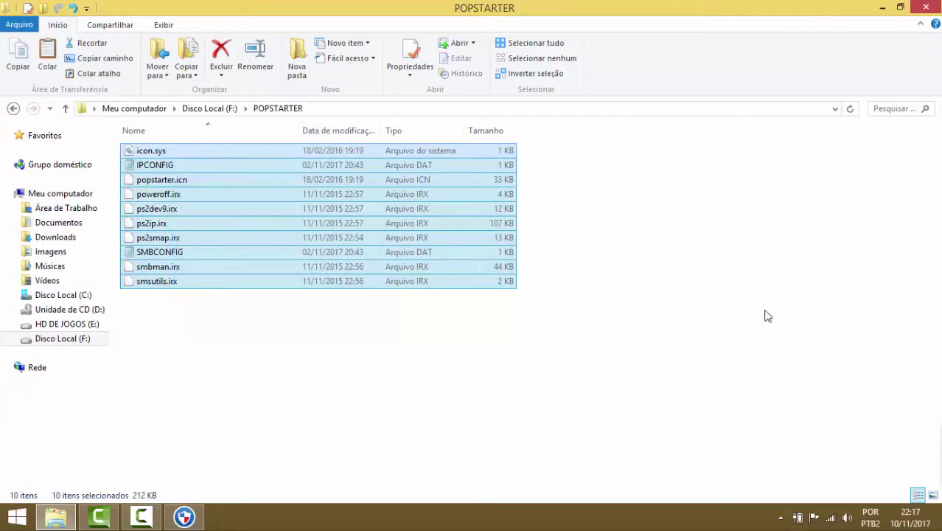
click(766, 316)
double_click(155, 167)
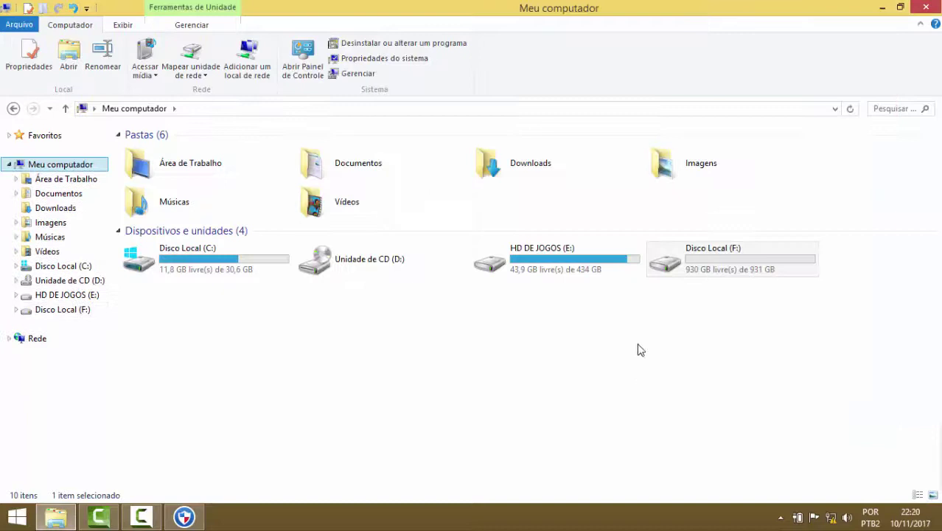
Step: Safely eject the USB mass storage device that holds the F: drive
click(778, 516)
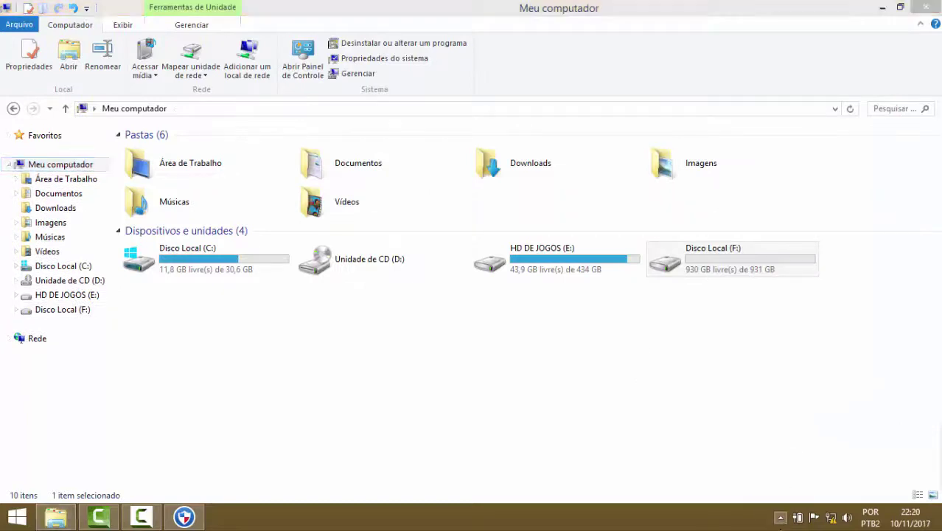
click(780, 517)
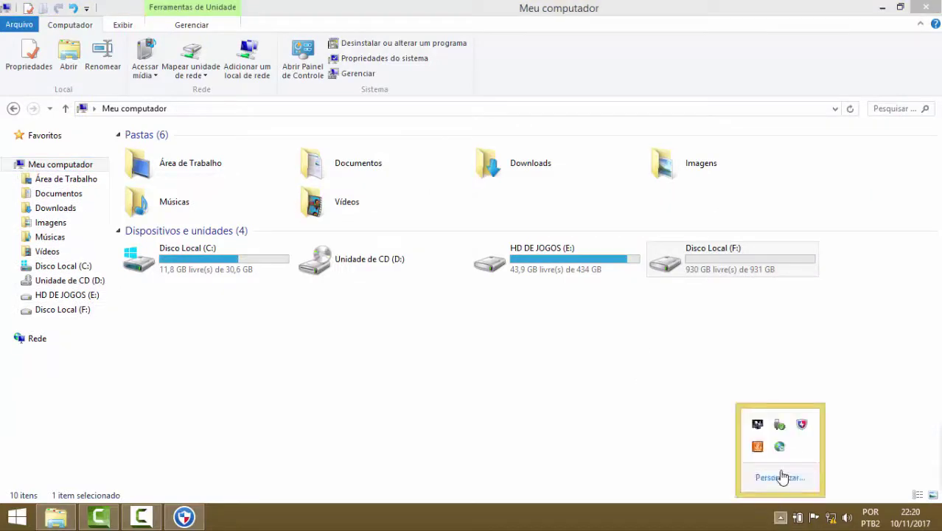
click(779, 424)
click(795, 461)
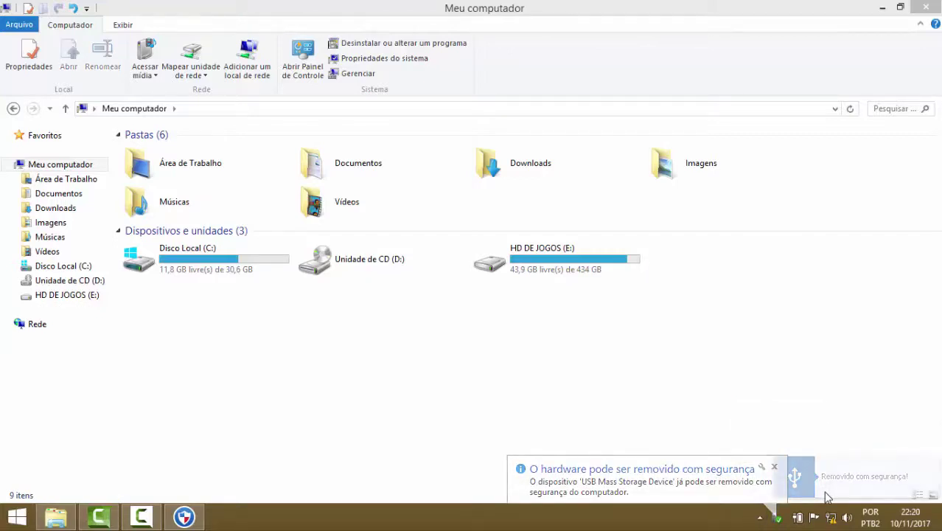
click(417, 383)
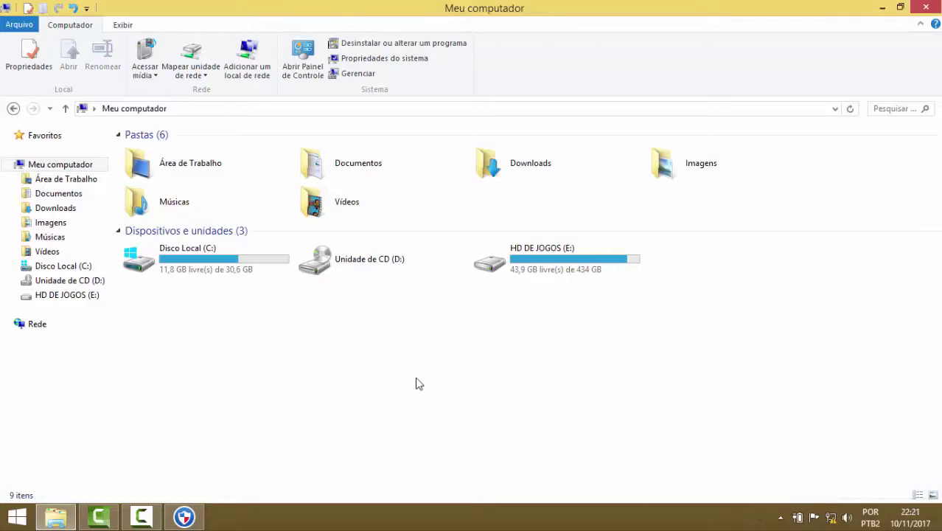
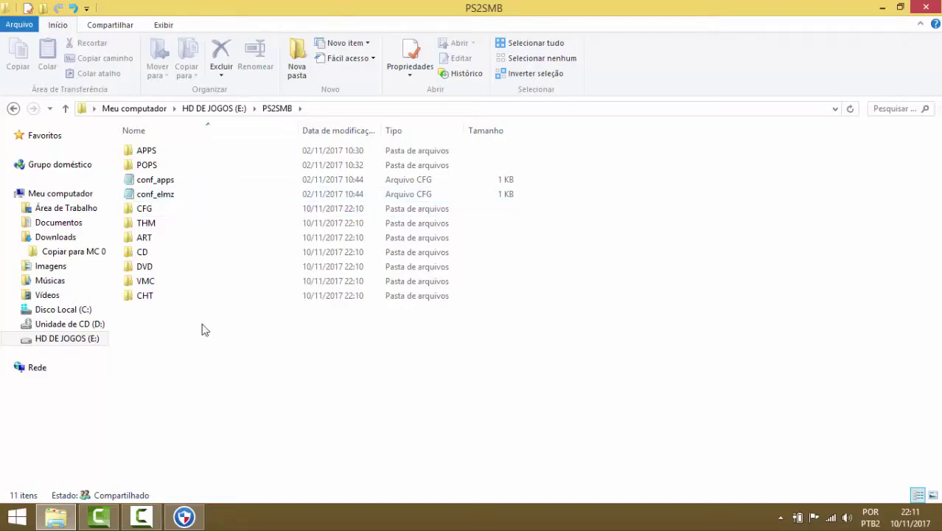
Step: Inspect the PS2SMB folder on the E: drive and the contents of its DVD subfolder
click(13, 108)
click(32, 109)
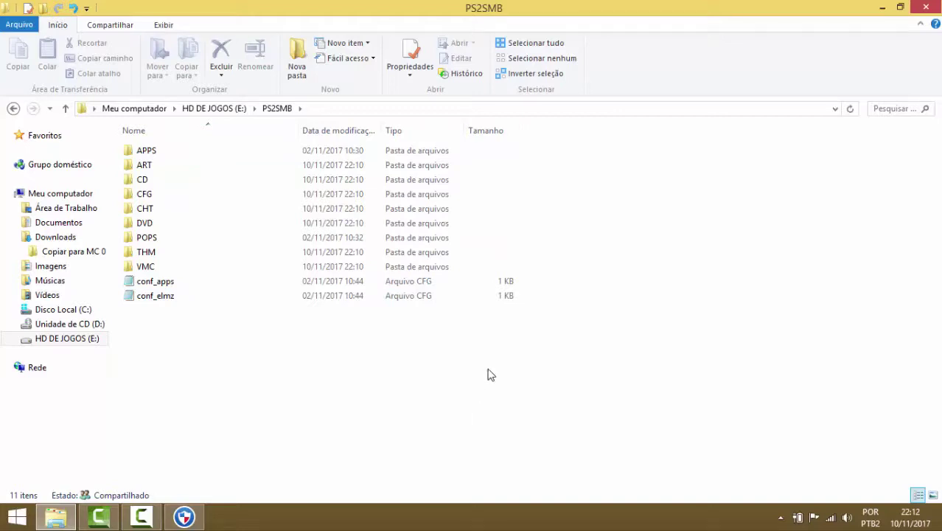
key(BackSpace)
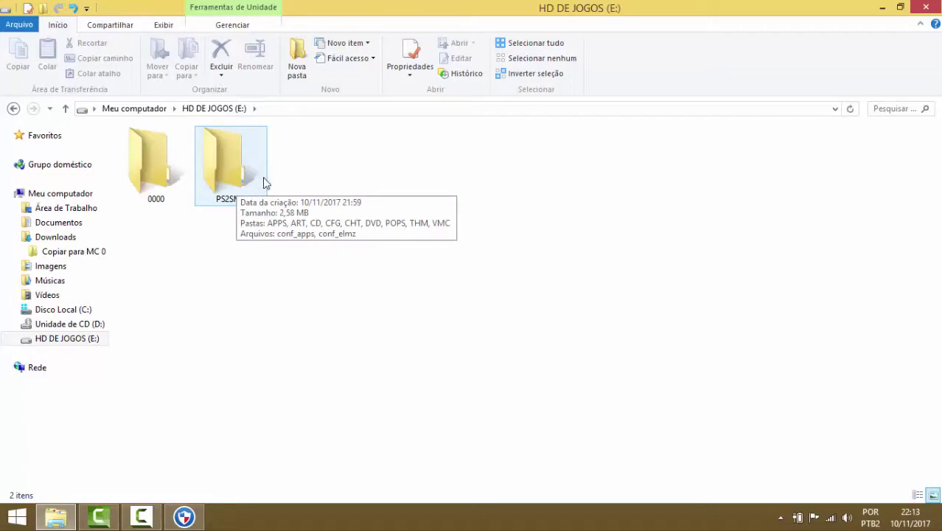
double_click(220, 163)
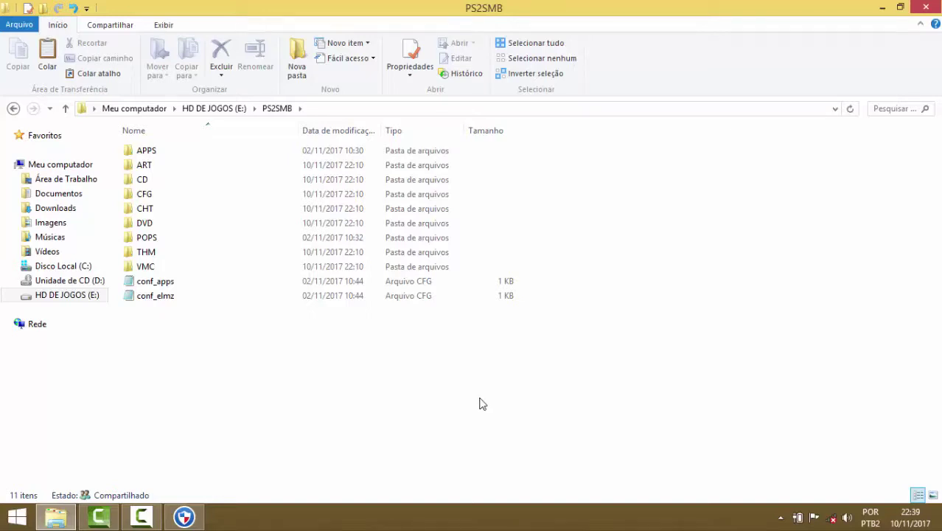
double_click(167, 222)
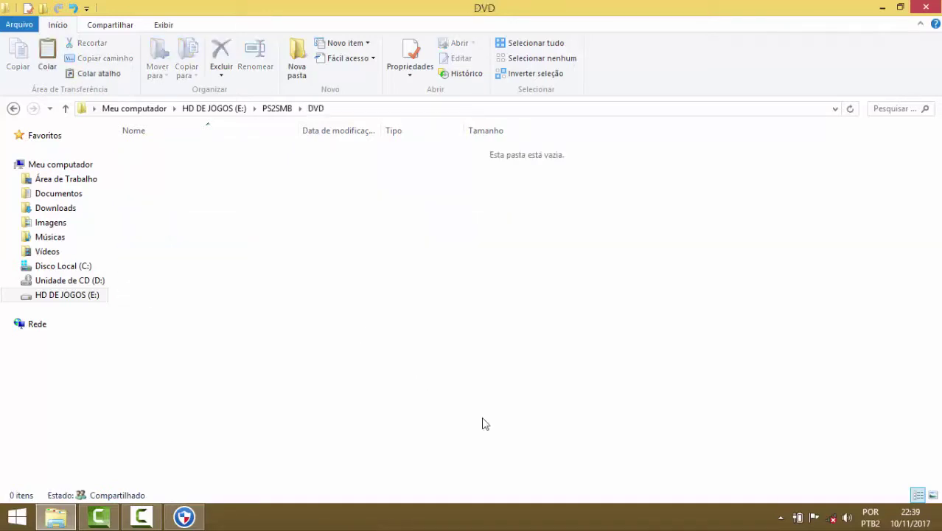
Step: Open the DVD folder inside 0000\PS2SMB on the E: drive
click(90, 296)
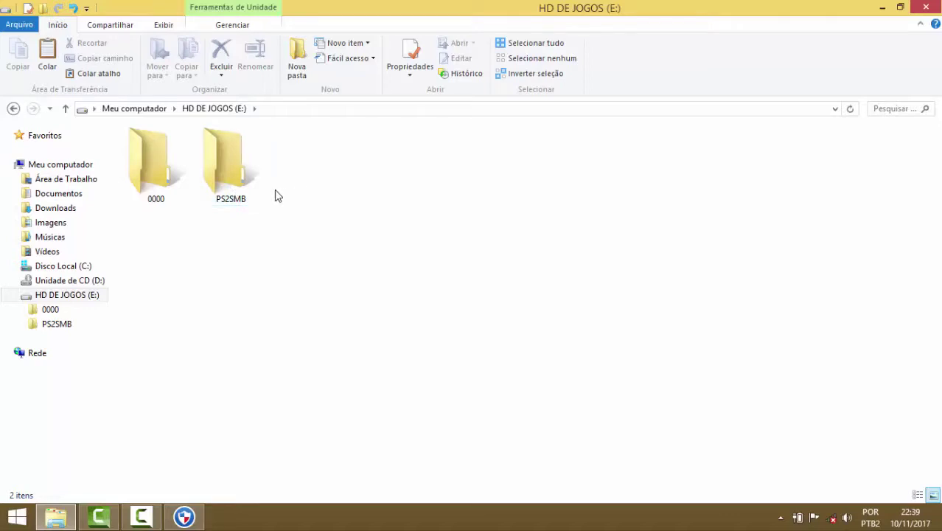
mouse_move(155, 174)
click(153, 158)
double_click(152, 159)
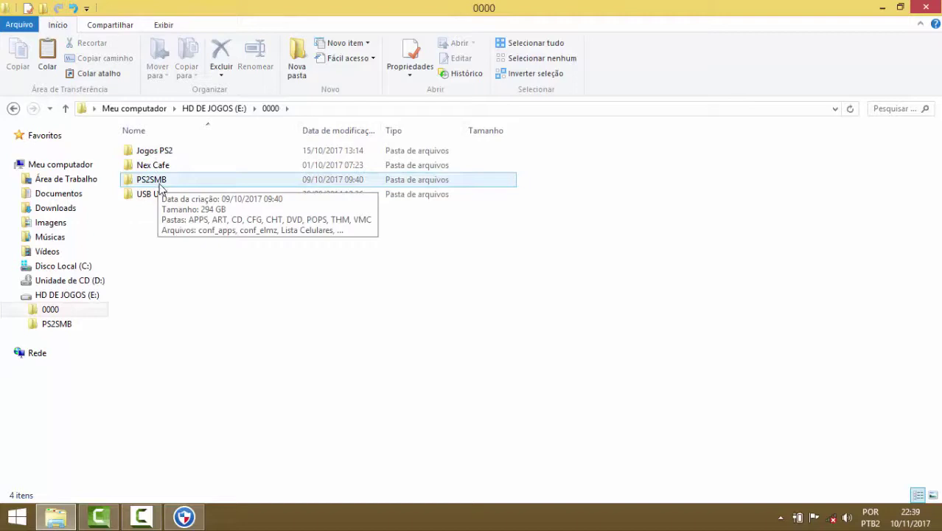
click(156, 188)
double_click(155, 185)
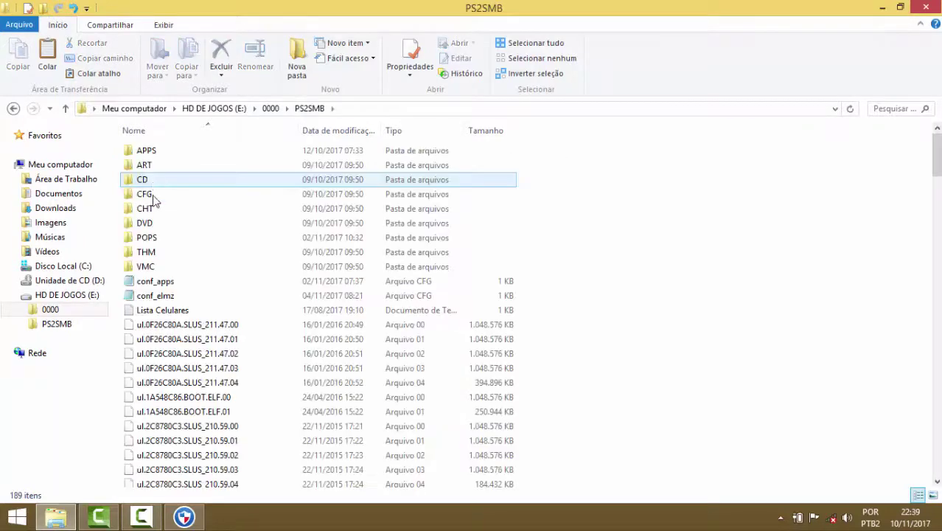
click(154, 225)
double_click(154, 225)
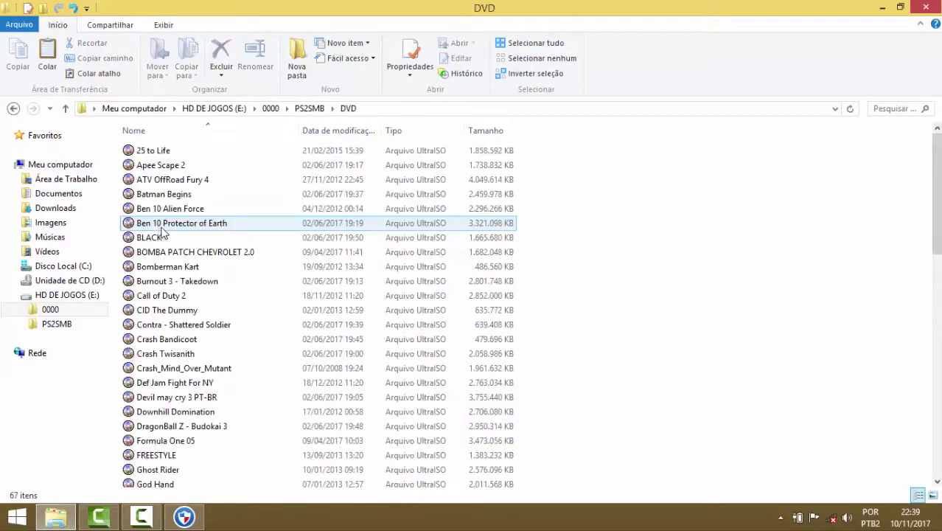
Step: Look through the list of PS2 game images in the DVD folder of 0000\PS2SMB
scroll(160, 233, down, 11)
scroll(169, 233, down, 3)
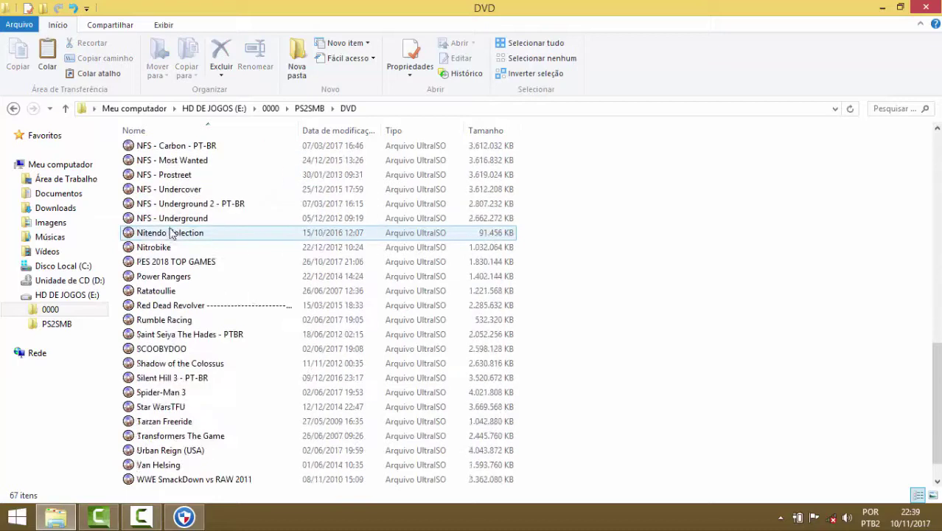
scroll(171, 233, down, 1)
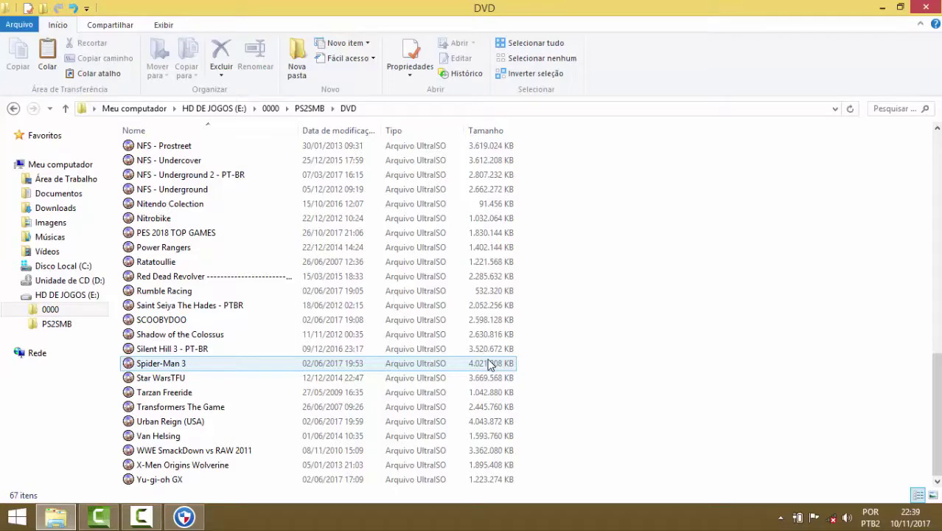
scroll(492, 332, up, 7)
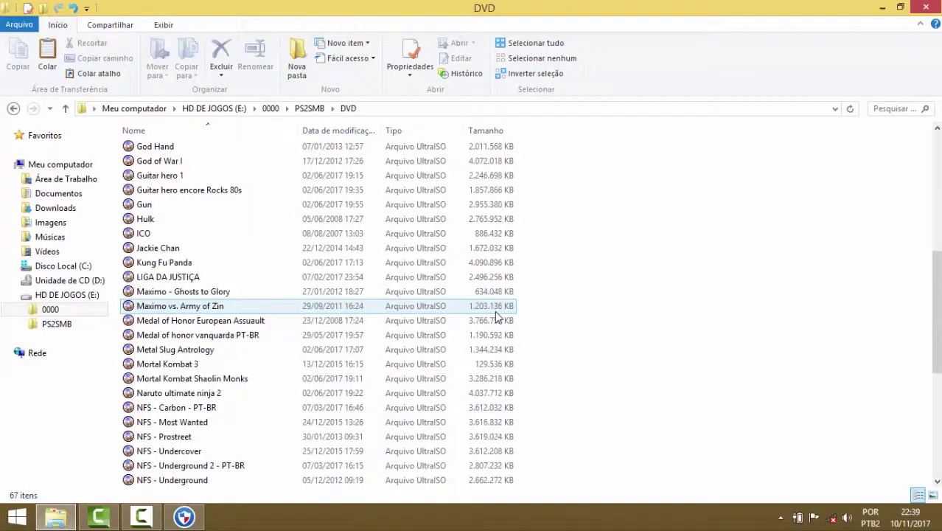
scroll(495, 310, up, 4)
scroll(495, 310, down, 2)
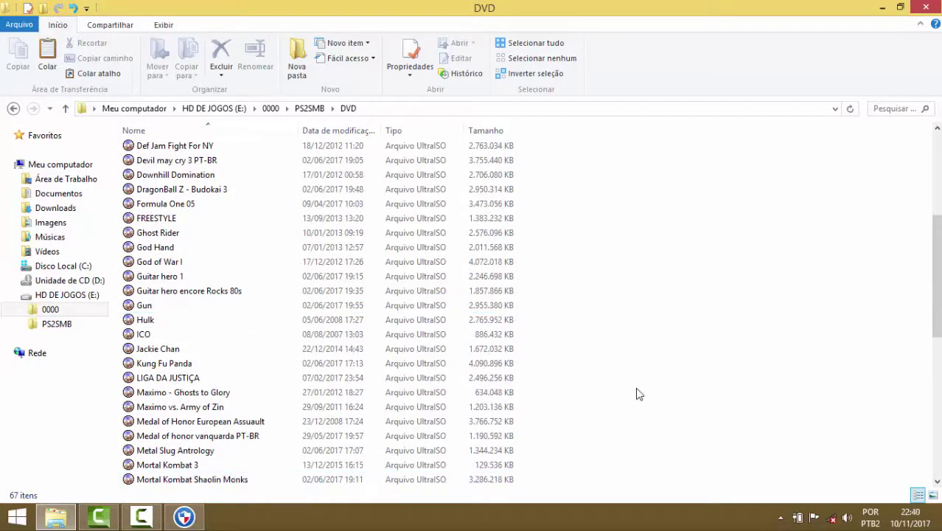
scroll(637, 394, down, 4)
scroll(637, 394, down, 4)
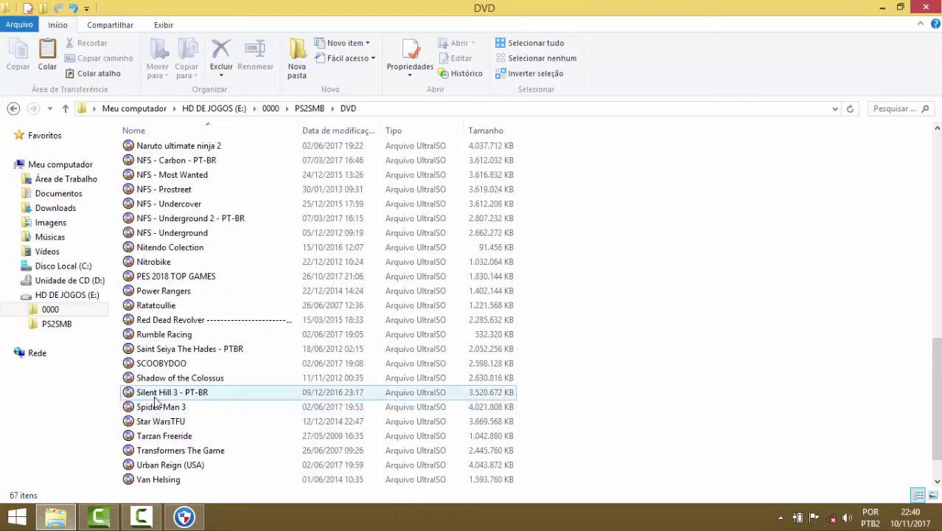
Step: Move the Rumble Racing image from this folder into the DVD folder of the shared PS2SMB folder on the E: drive
right_click(174, 340)
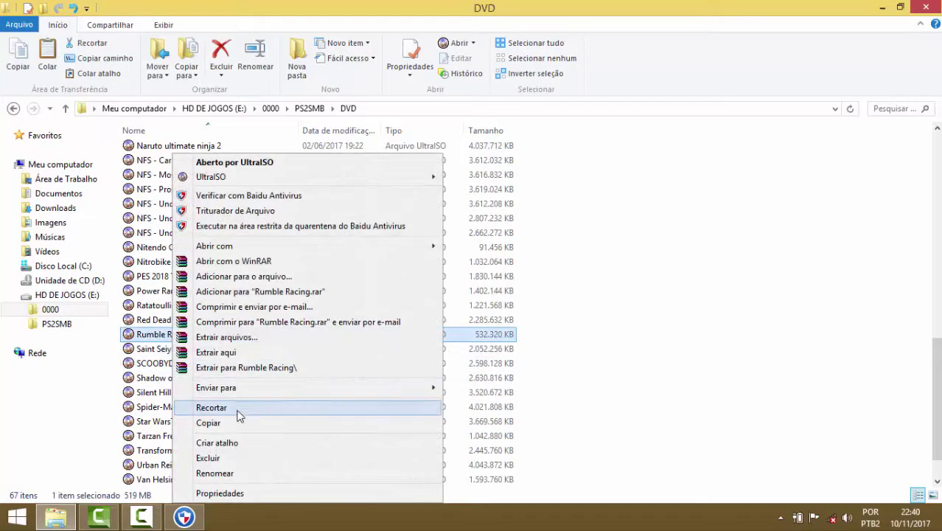
click(237, 411)
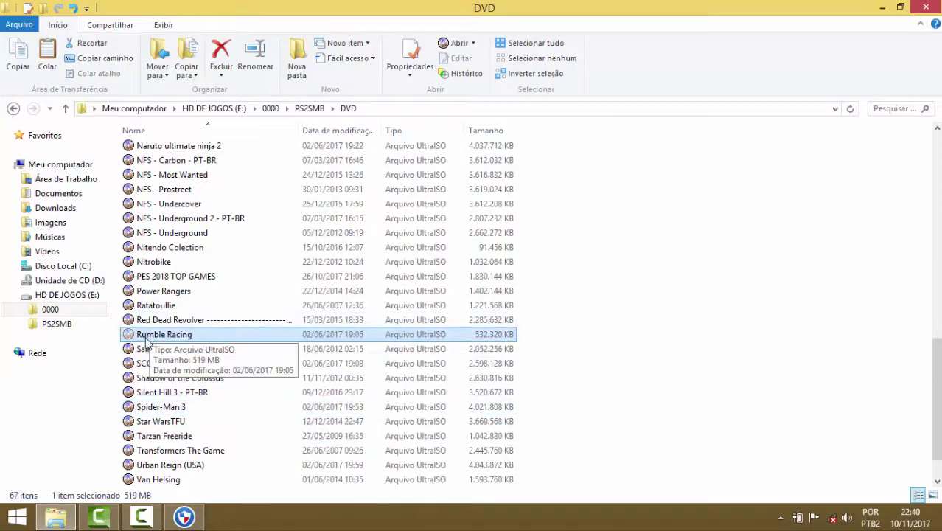
click(77, 295)
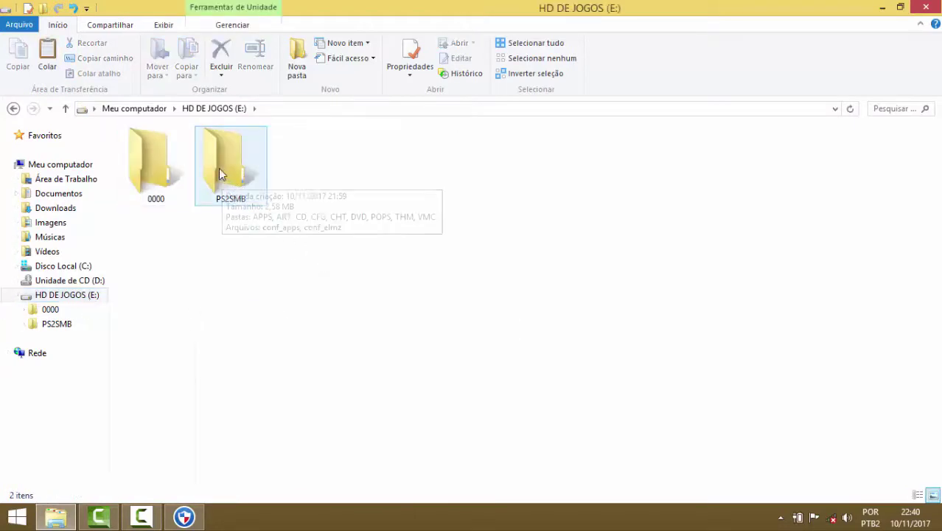
double_click(238, 158)
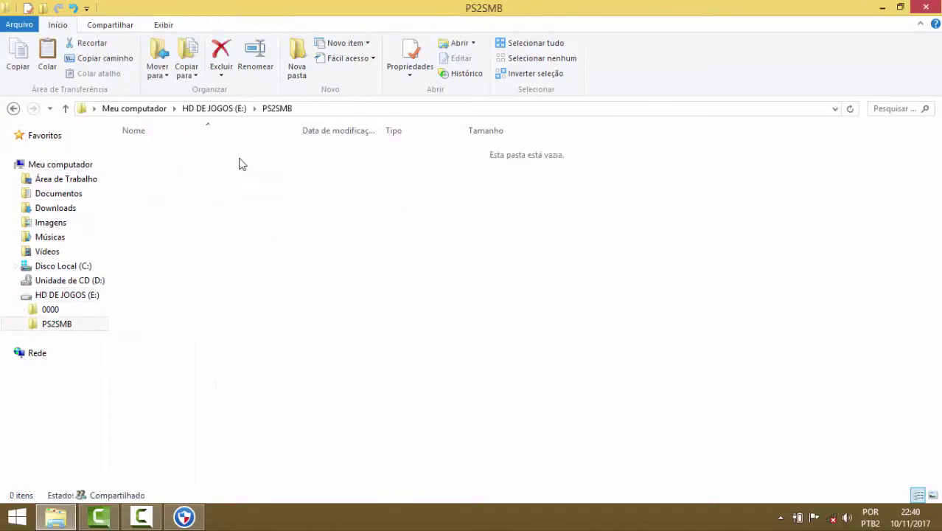
double_click(147, 223)
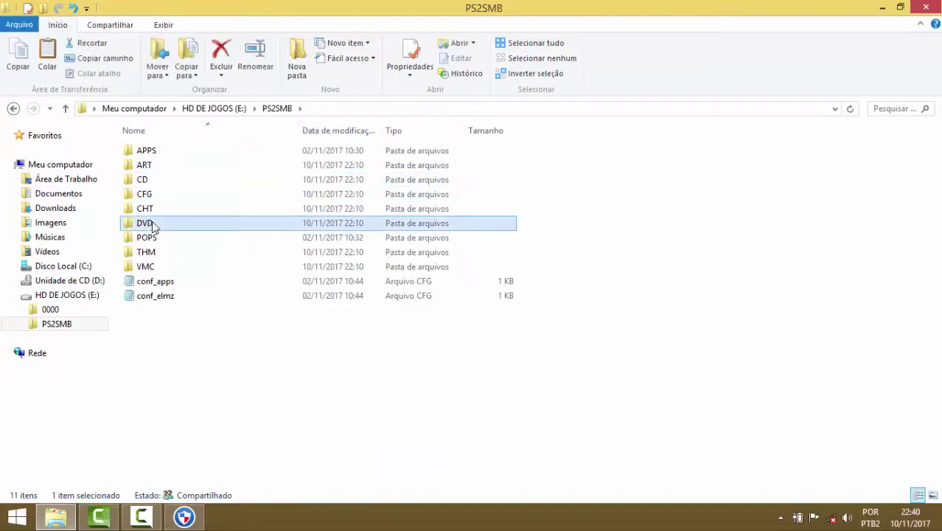
right_click(289, 215)
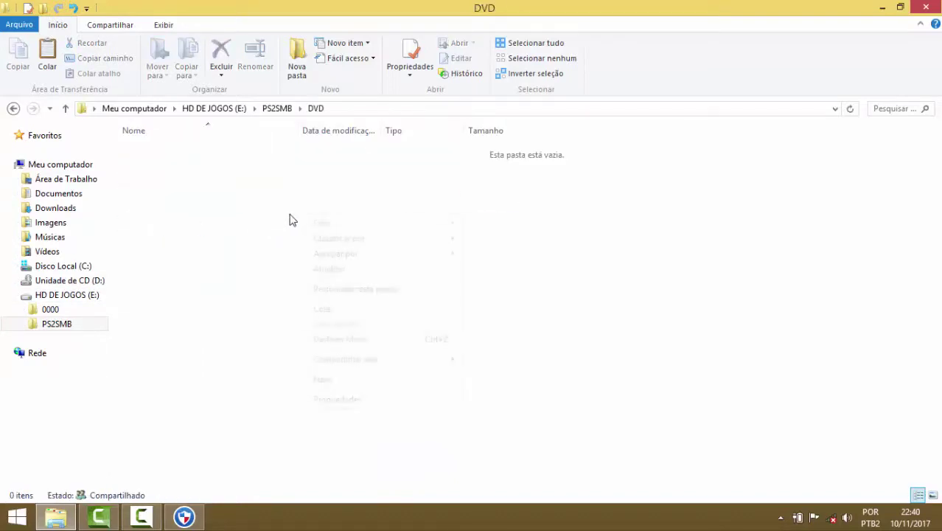
click(323, 307)
click(327, 313)
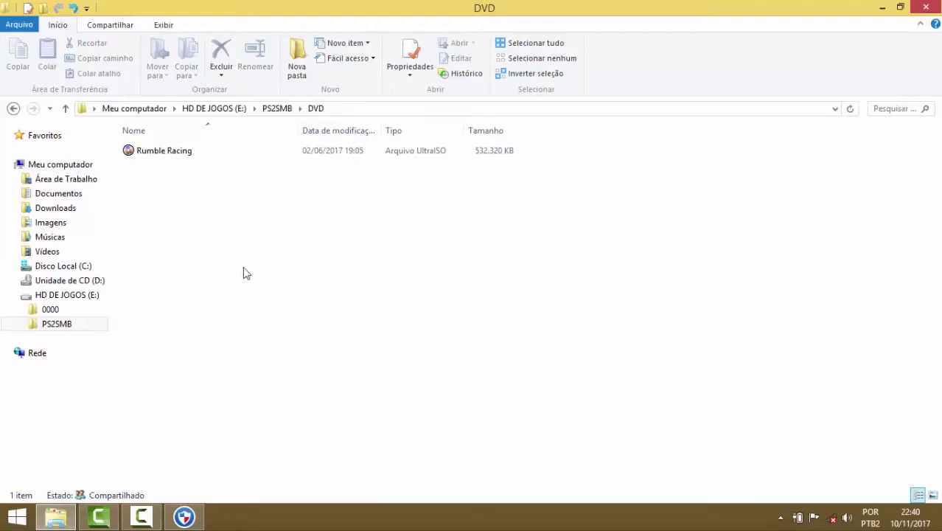
drag(144, 196, 192, 156)
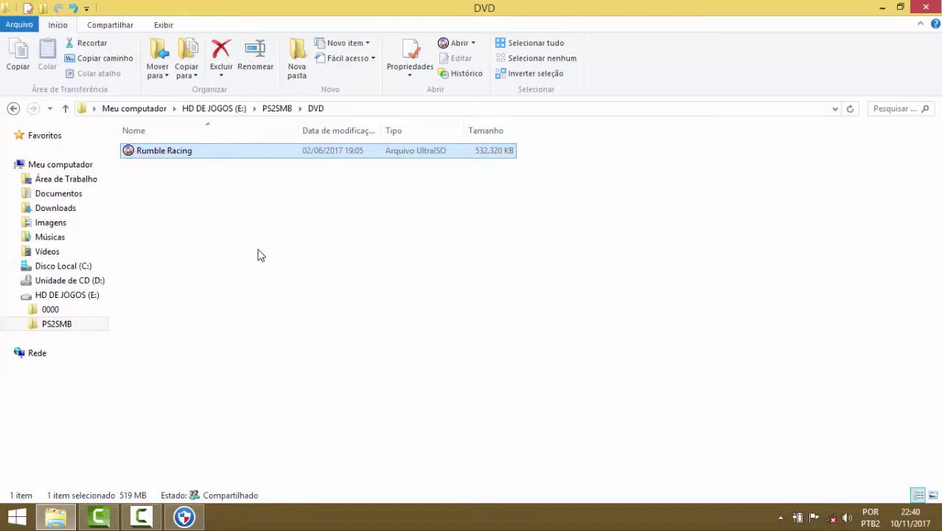
Step: Return to the DVD folder in 0000\PS2SMB and review the remaining game images
click(94, 311)
click(159, 184)
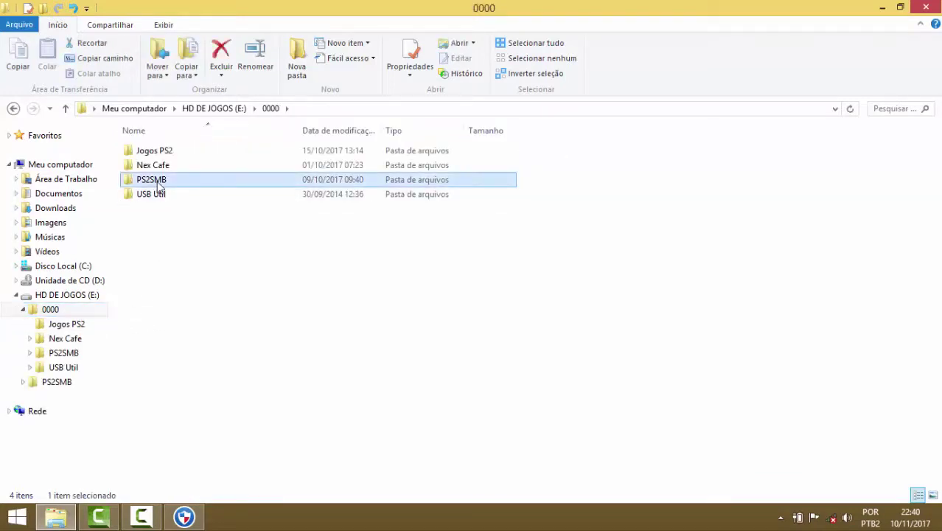
double_click(159, 185)
click(160, 224)
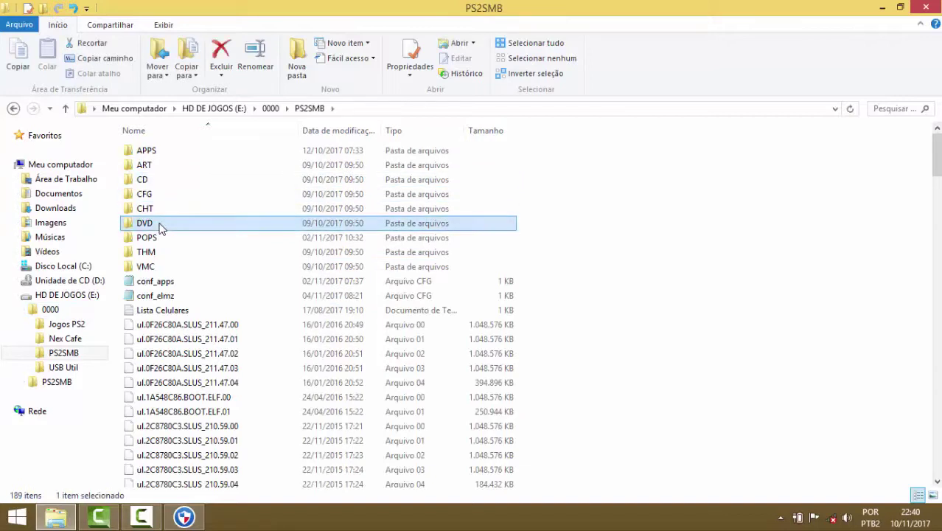
double_click(160, 225)
scroll(220, 258, down, 2)
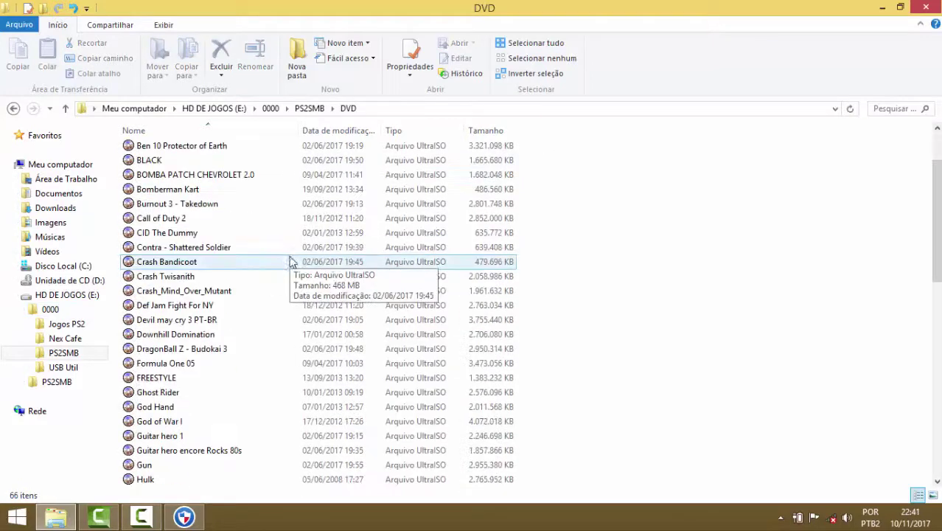
click(225, 295)
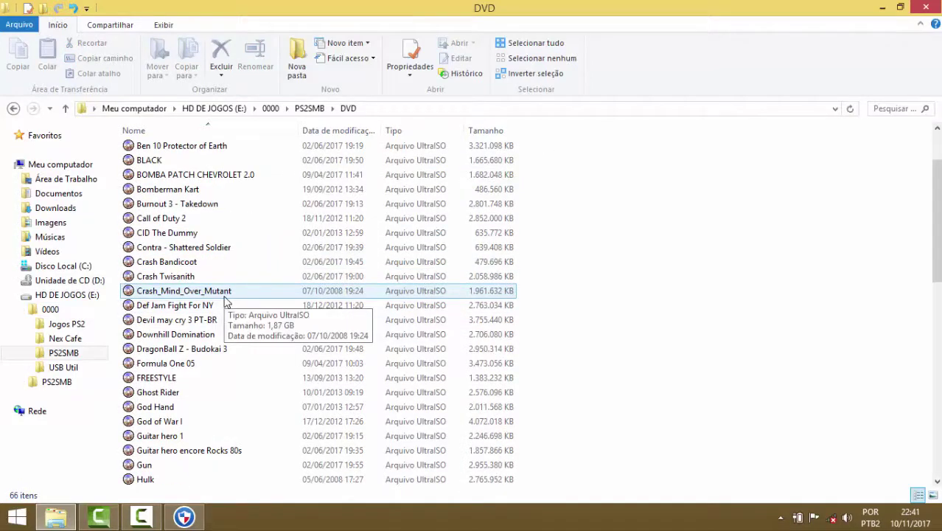
click(479, 280)
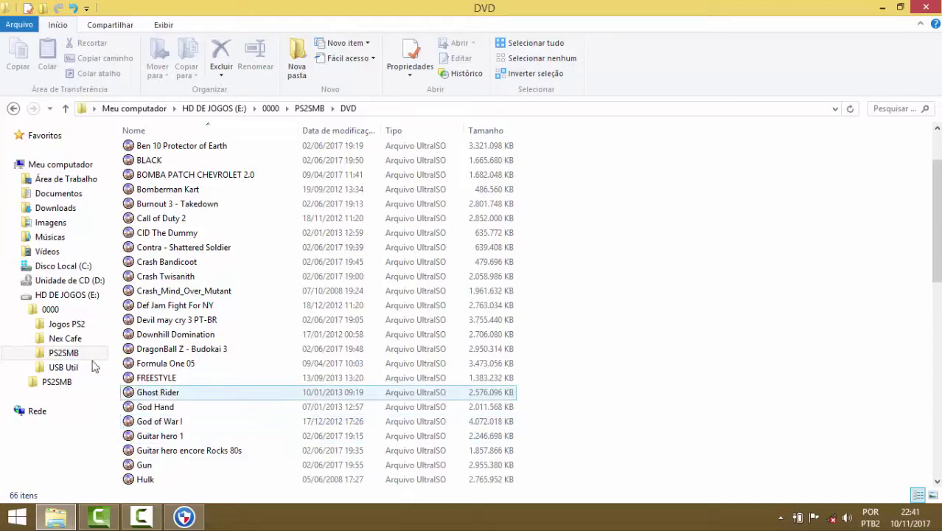
Step: Create a folder named Arquivos in the root of the E: drive, next to PS2SMB
click(16, 295)
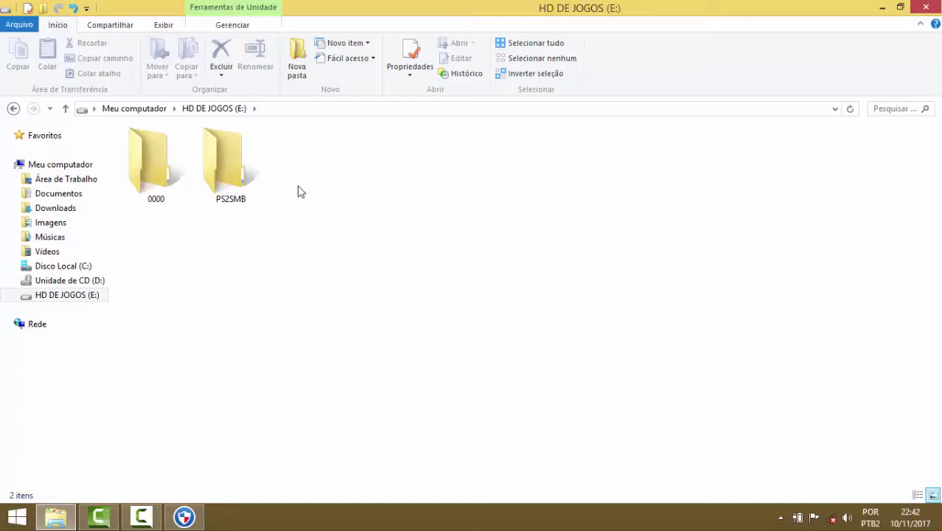
double_click(238, 165)
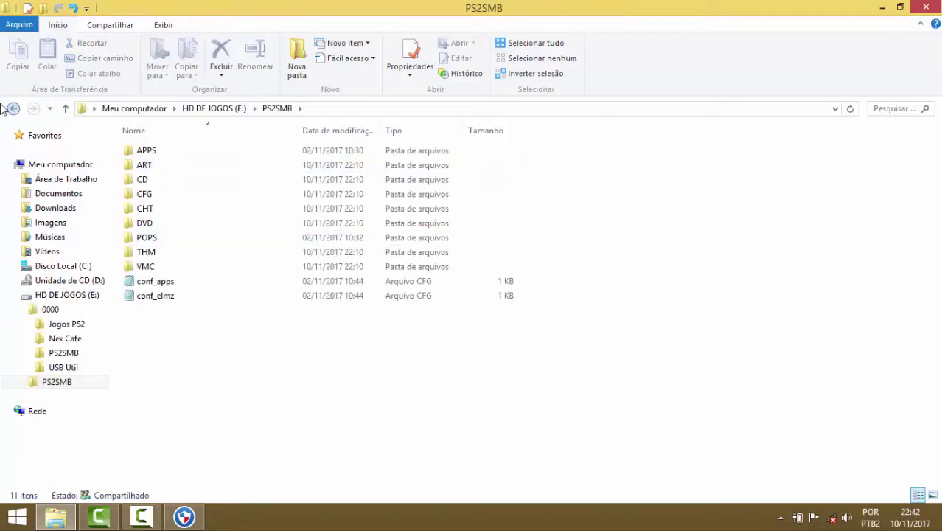
click(13, 108)
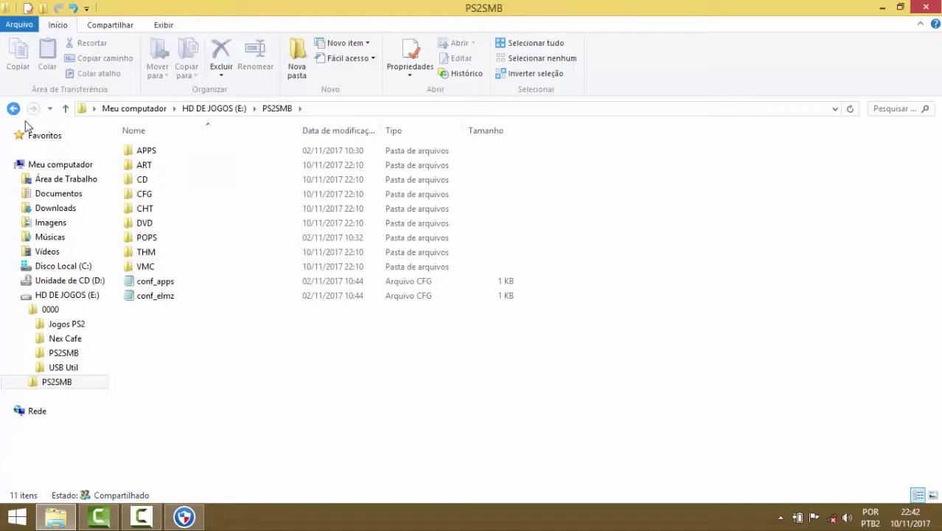
click(297, 61)
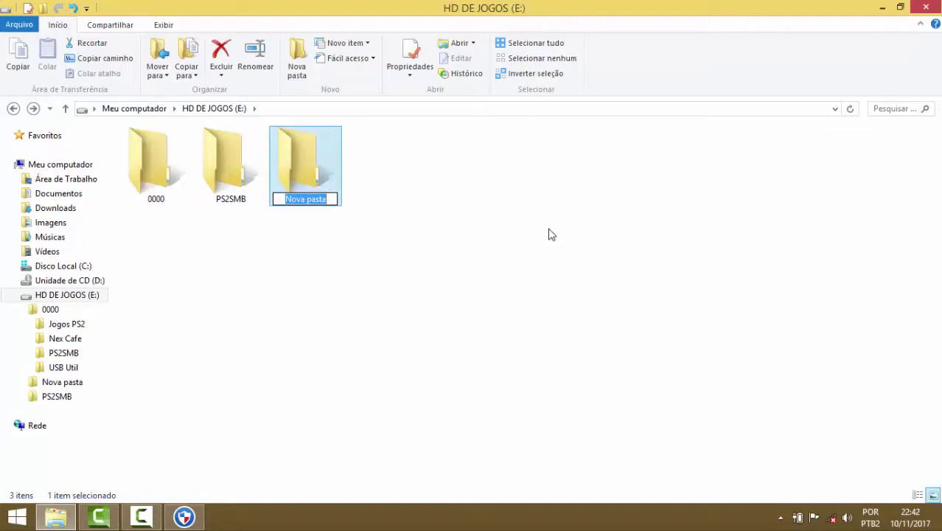
text(Arquivos)
key(Return)
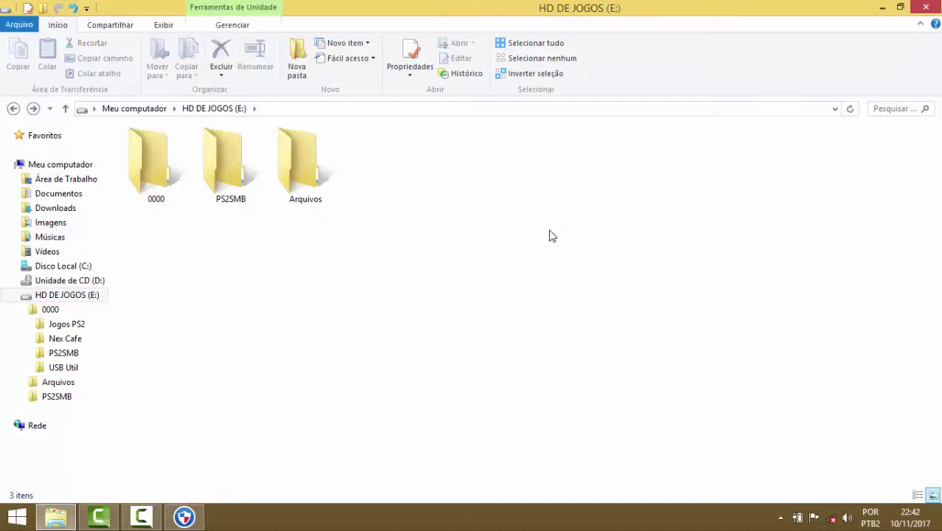
Step: Check the contents of the Downloads folder
click(61, 214)
click(16, 295)
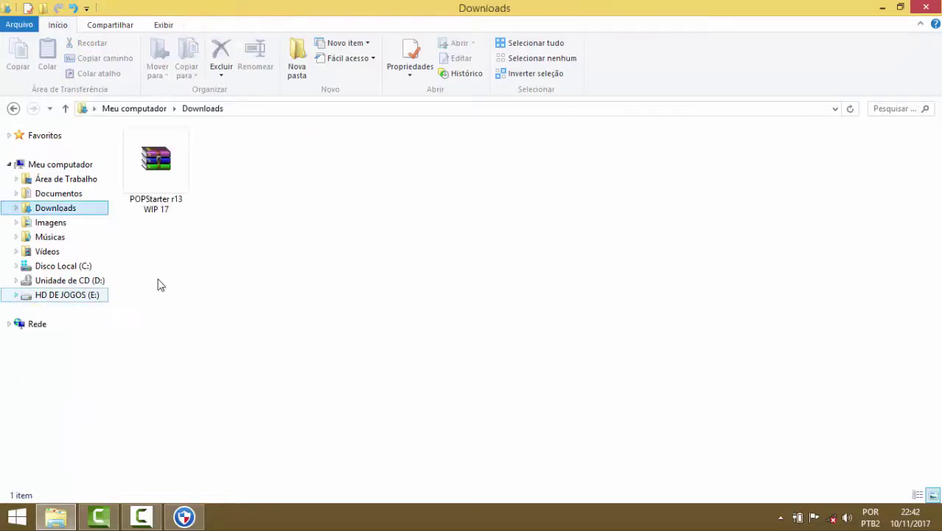
click(289, 292)
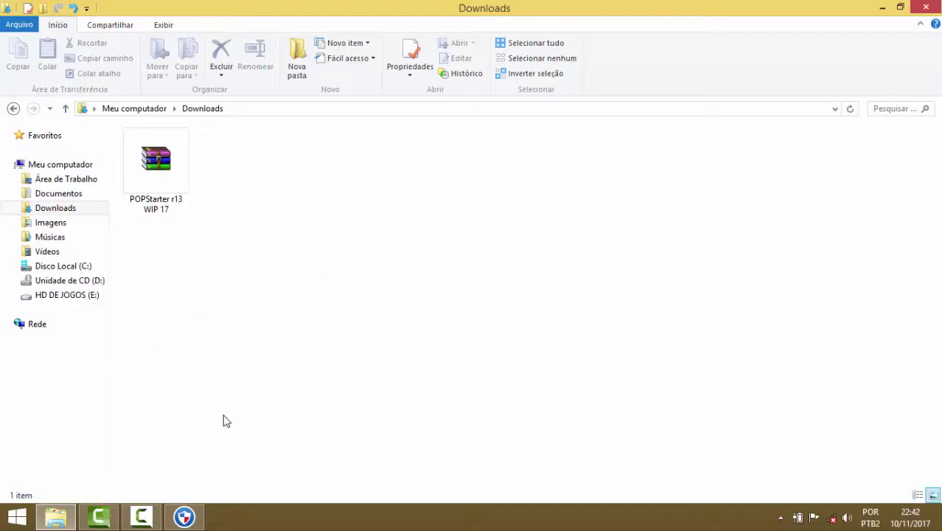
Step: Switch to the browser to review the USBUtil and POPStarter links on the APPS-PS2 page, and return to the E: drive
click(184, 516)
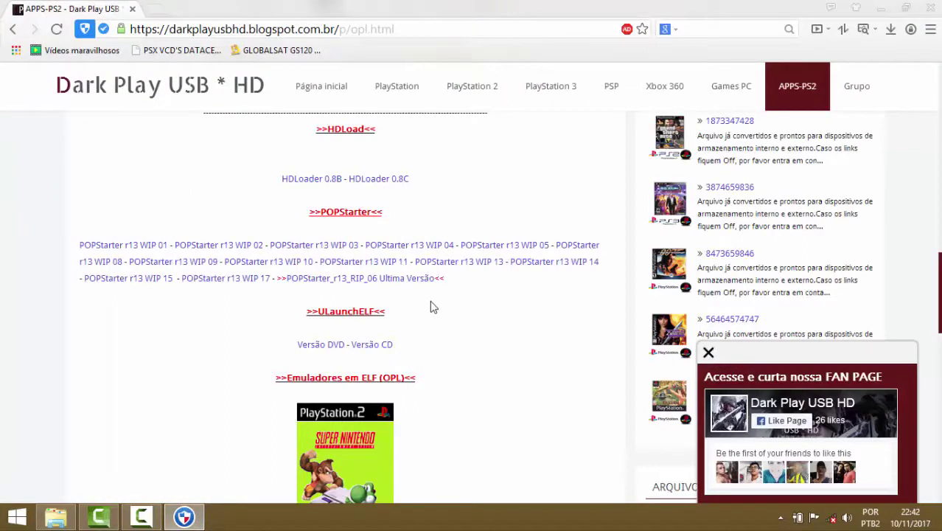
scroll(437, 307, down, 3)
scroll(440, 308, up, 5)
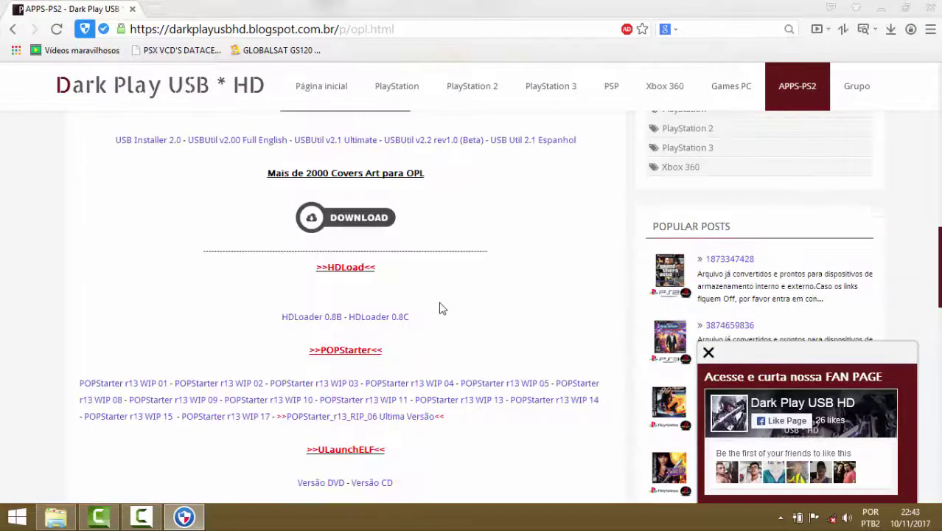
scroll(439, 308, up, 1)
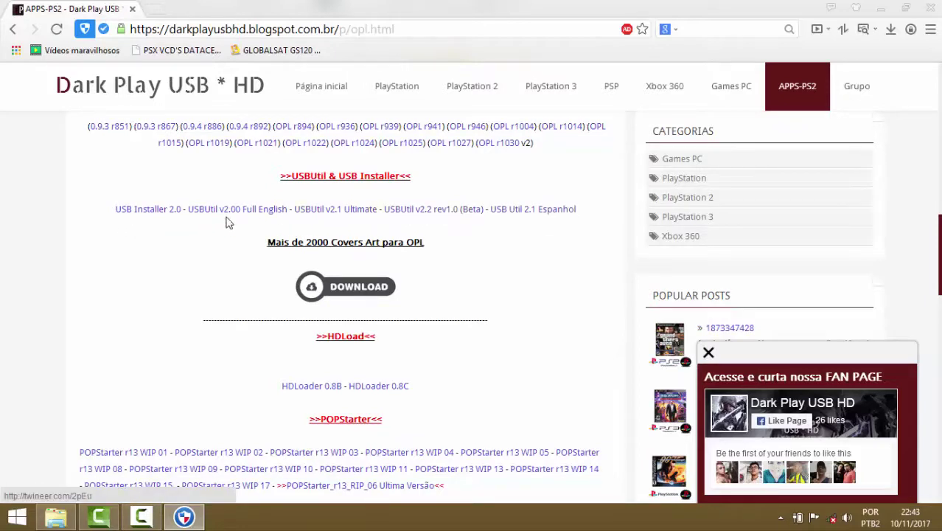
click(888, 7)
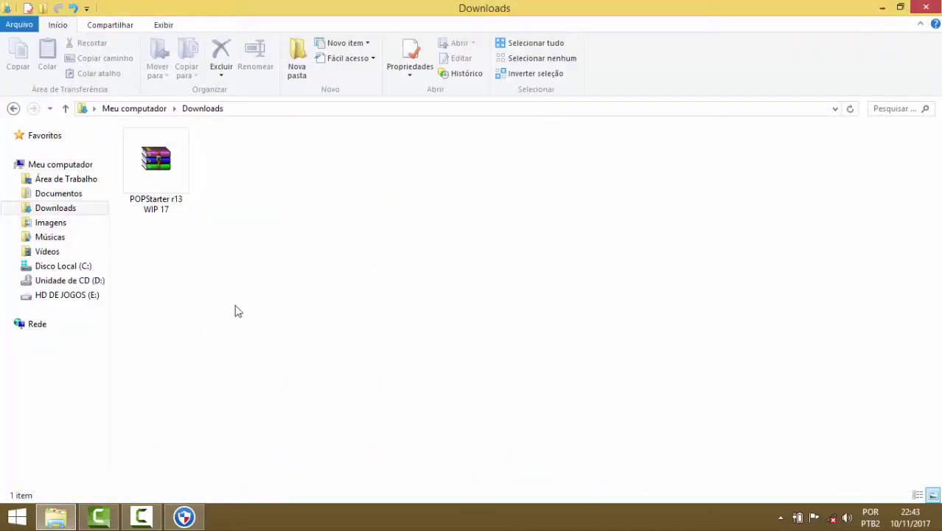
click(65, 296)
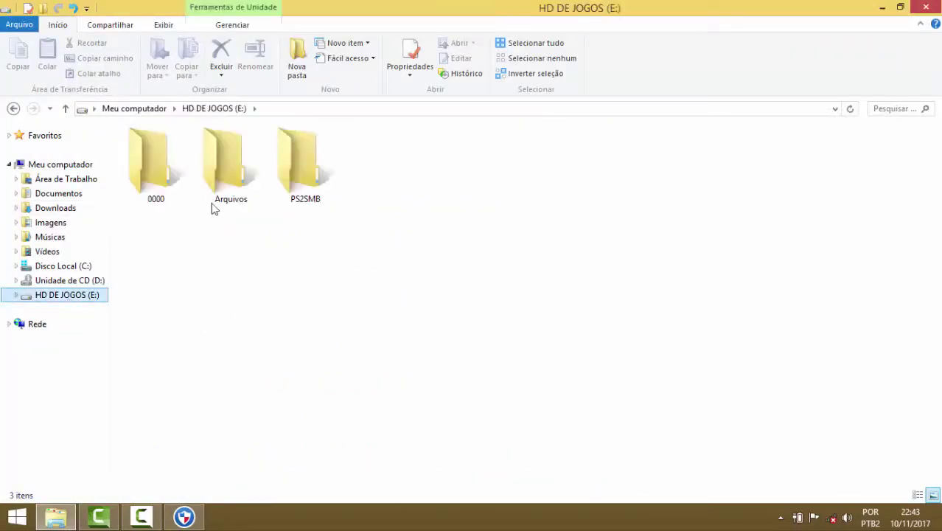
Step: Copy the USBUtil (v2.2 rev1.0 Beta) folder from the USB Util folder inside 0000 on the HD DE JOGOS (E:) drive
double_click(161, 168)
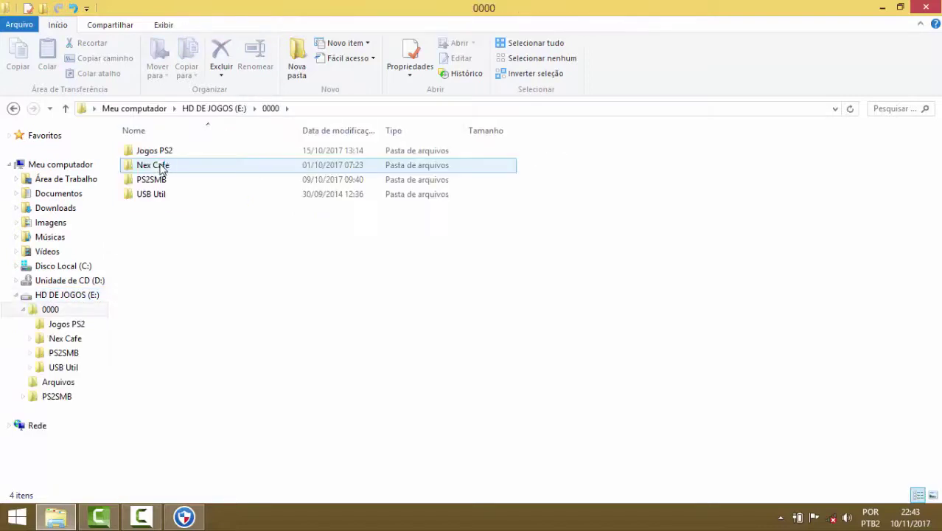
click(153, 193)
double_click(155, 193)
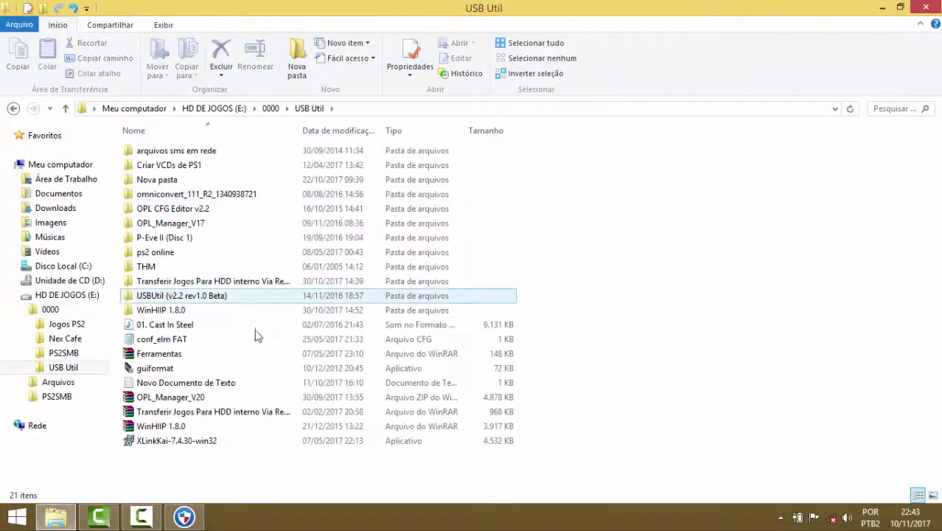
click(211, 298)
right_click(178, 300)
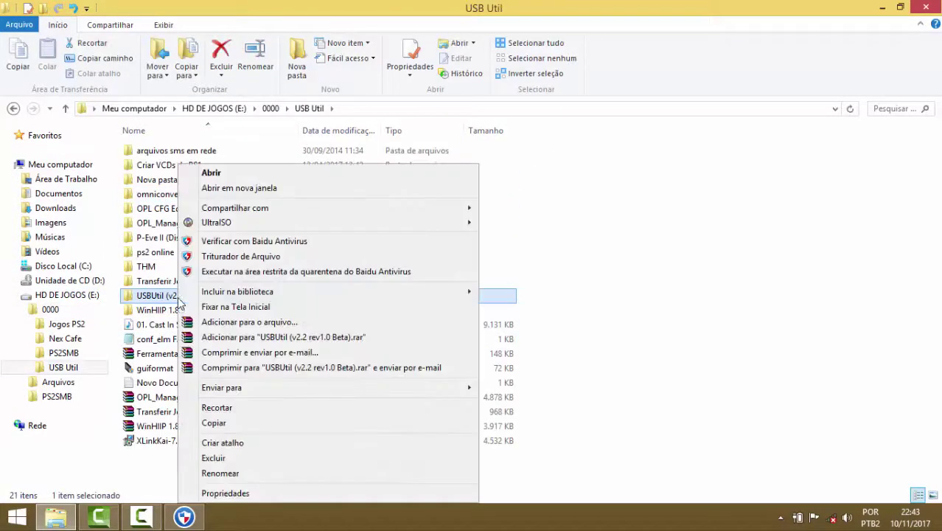
click(229, 424)
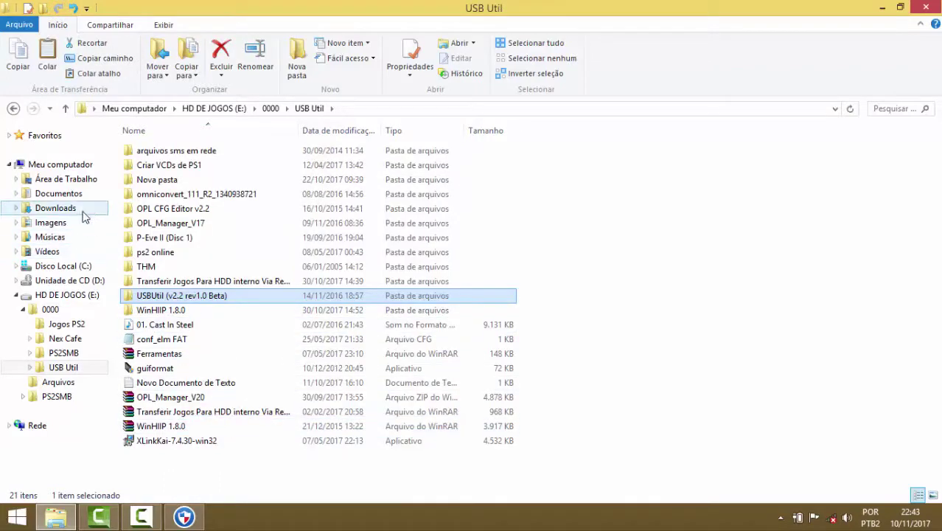
Step: Paste the copied USBUtil folder into the Arquivos folder on HD DE JOGOS (E:) and close the file window
click(23, 301)
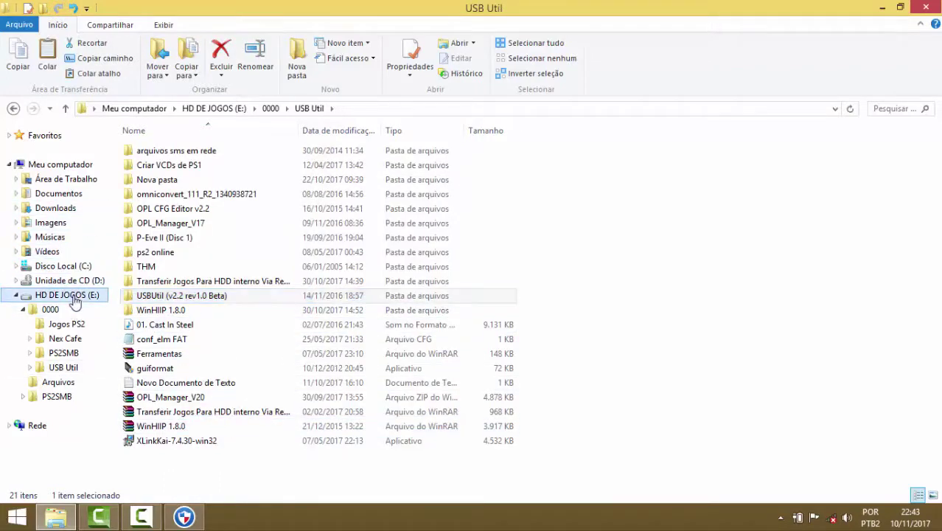
click(15, 295)
click(361, 335)
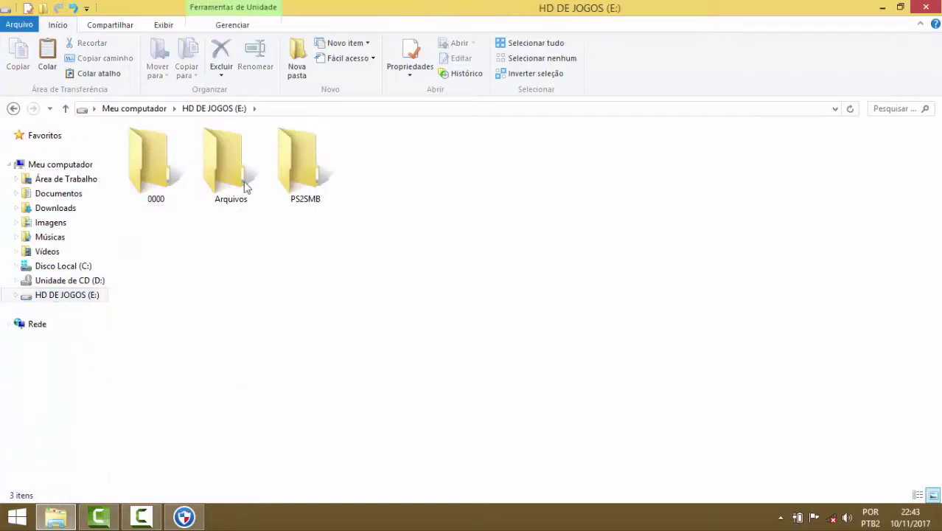
double_click(227, 164)
right_click(276, 225)
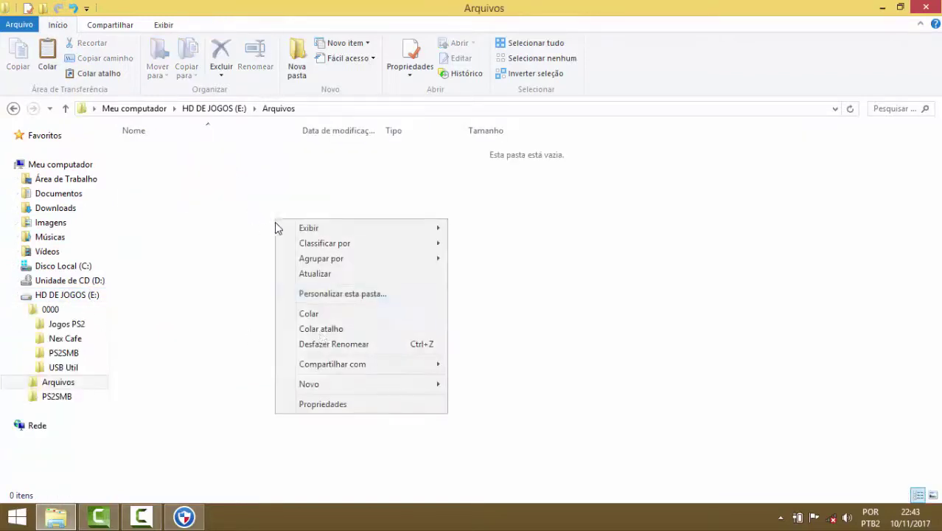
click(316, 313)
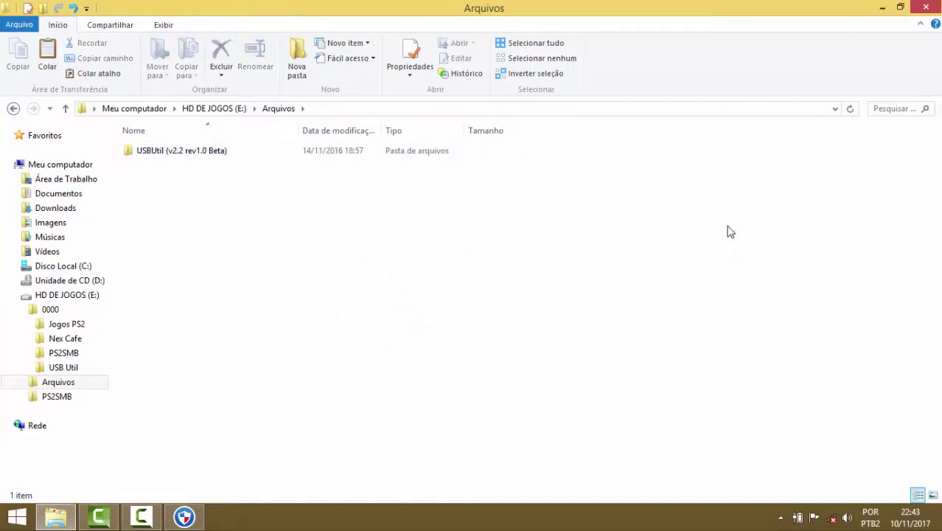
click(925, 7)
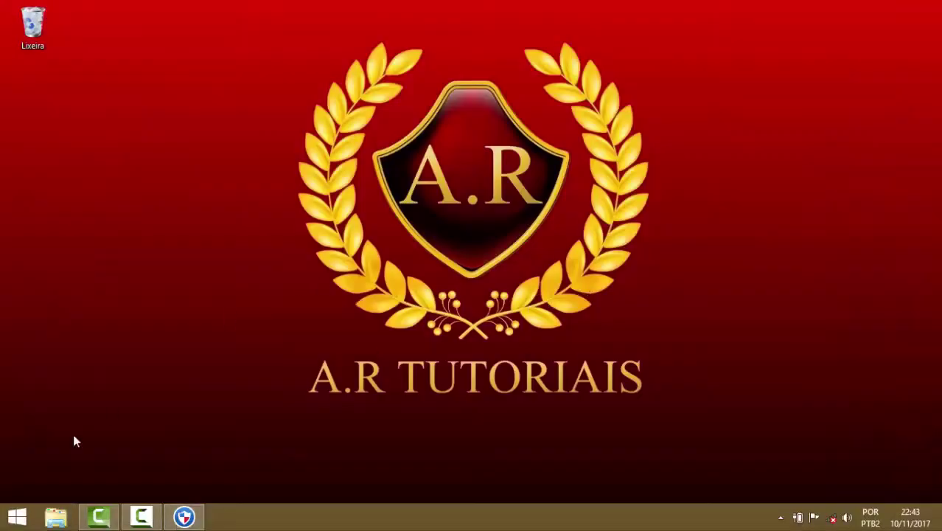
Step: Open a new file window showing the contents of the HD DE JOGOS (E:) drive
click(56, 516)
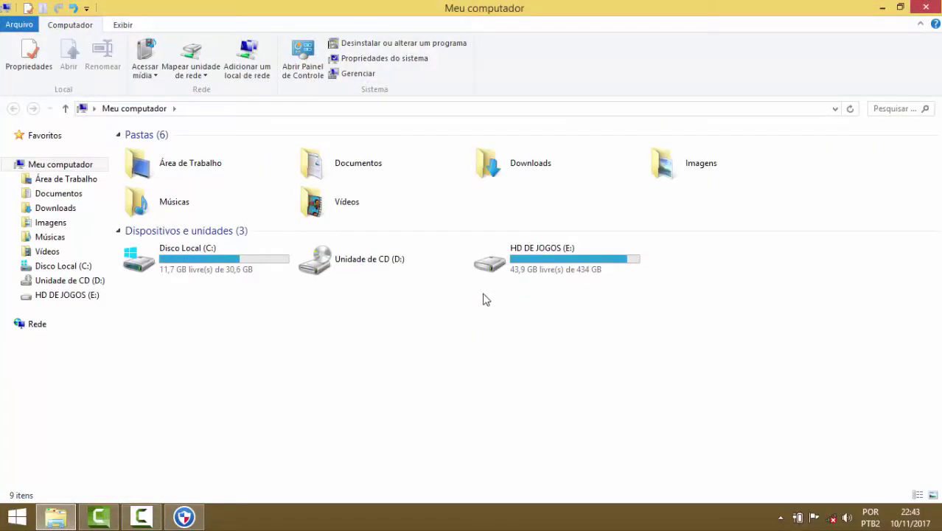
double_click(581, 257)
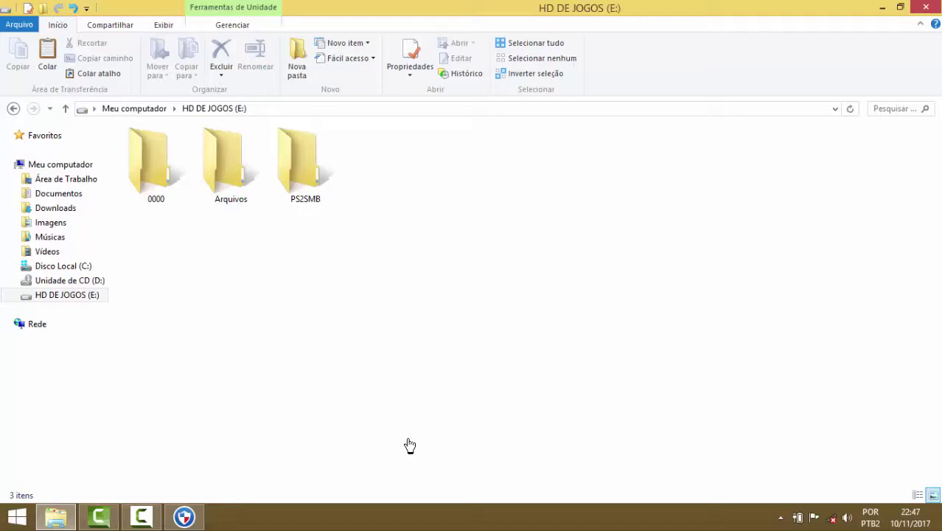
key(super+c)
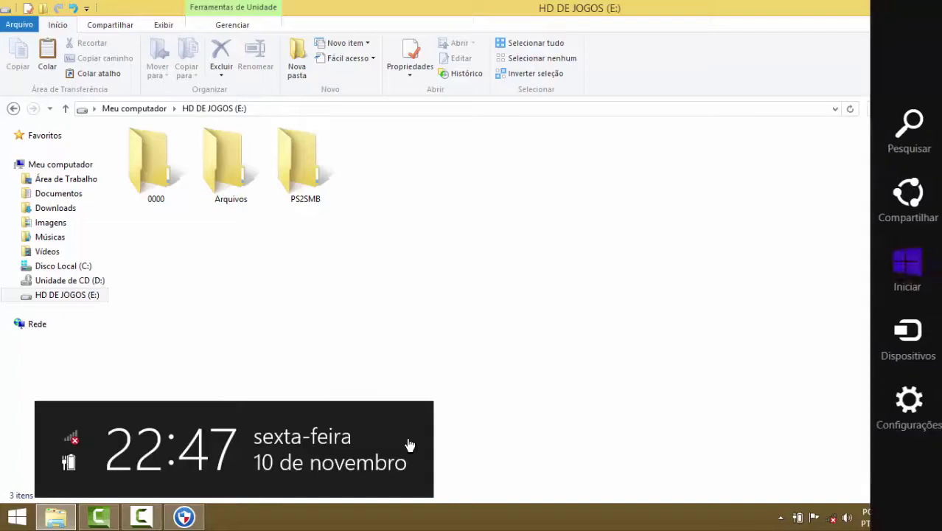
key(Escape)
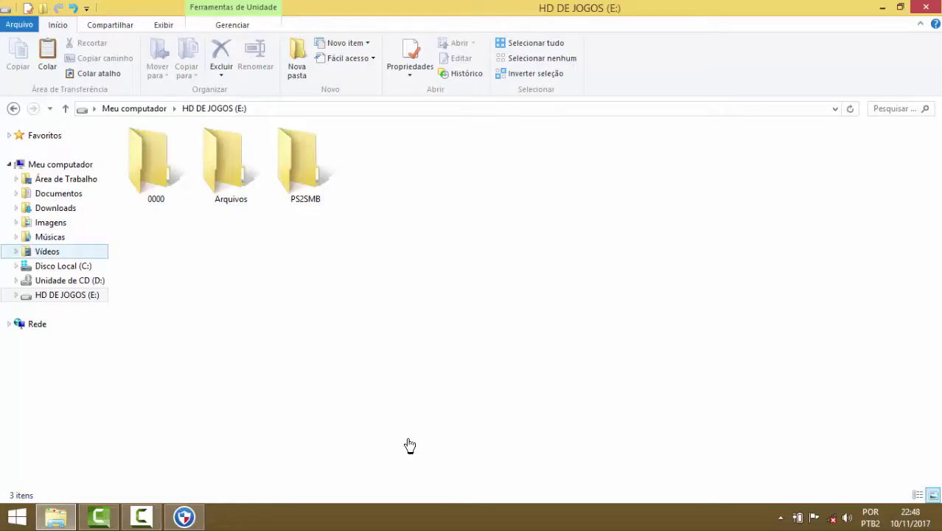
Step: Copy the Tekken 5 disc image from the Vídeos folder
key(v)
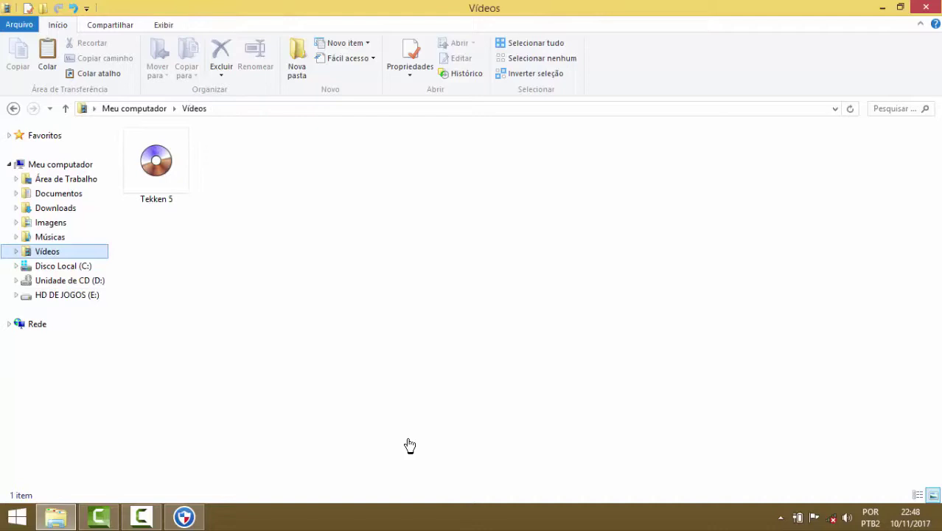
key(Up)
key(Tab)
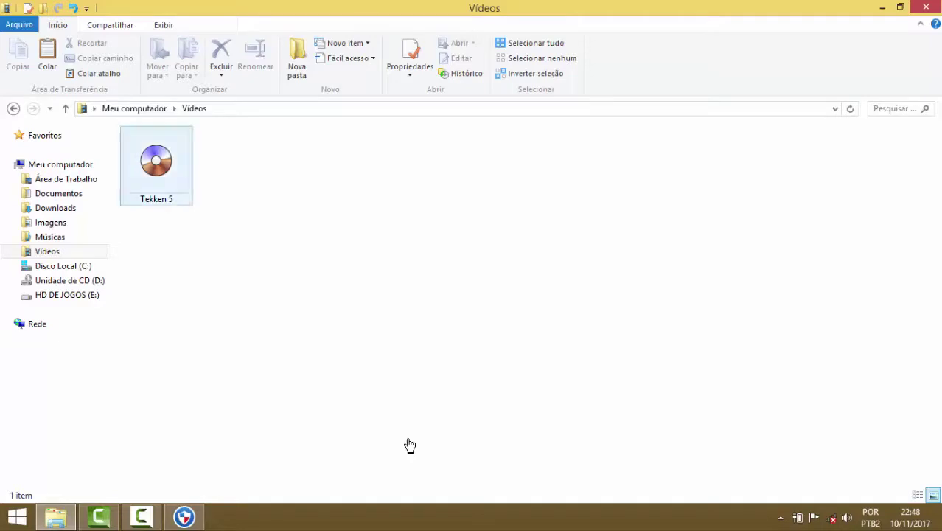
key(space)
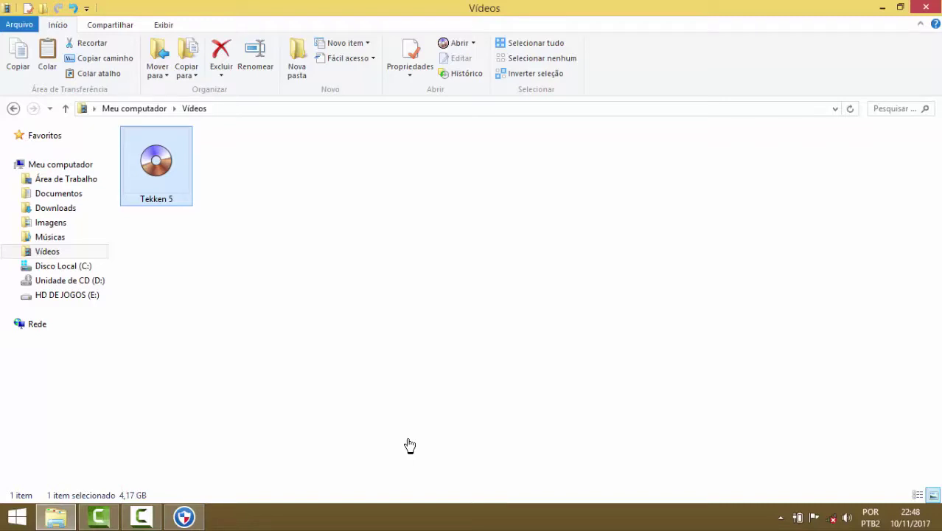
key(Menu)
key(Up)
key(Up)
key(Up)
key(Up)
key(Up)
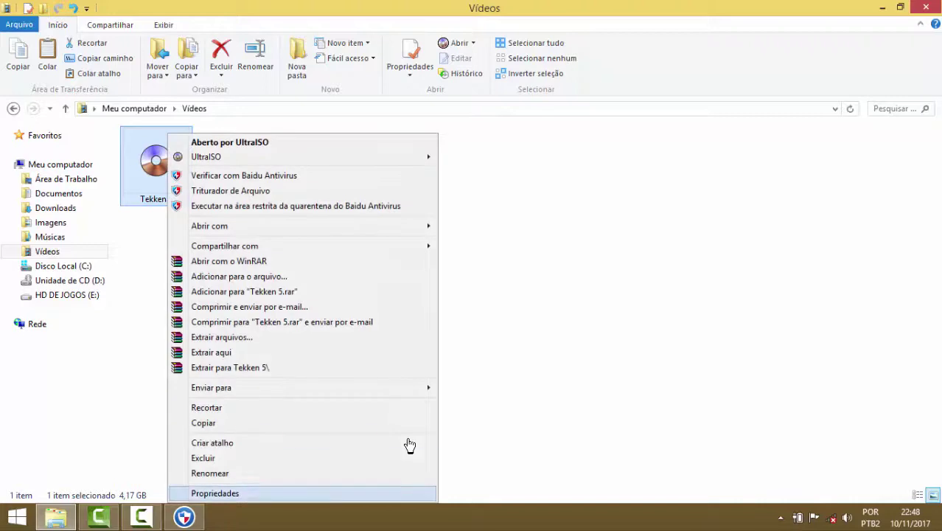
key(Return)
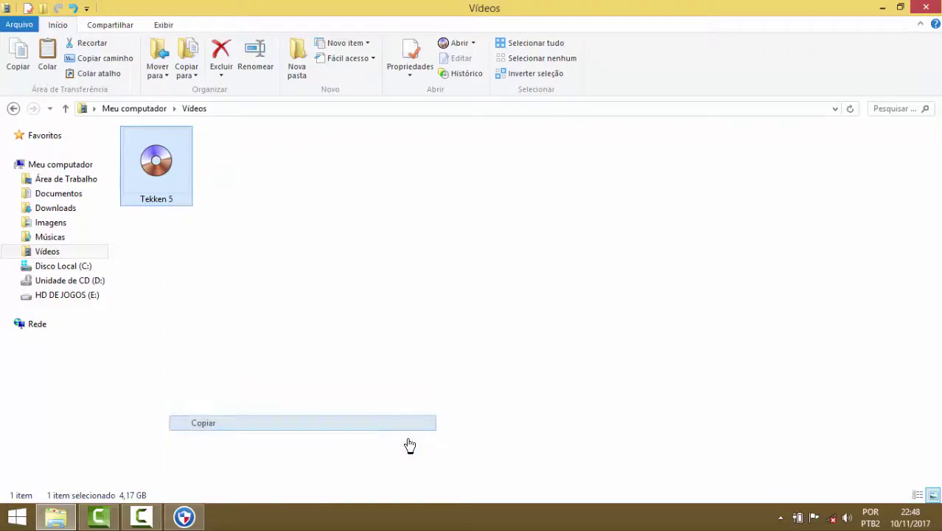
Step: Try to paste the Tekken 5 disc image into the root of the HD DE JOGOS (E:) drive
key(shift+Tab)
key(Up)
key(Up)
key(Up)
key(Up)
key(Up)
key(Up)
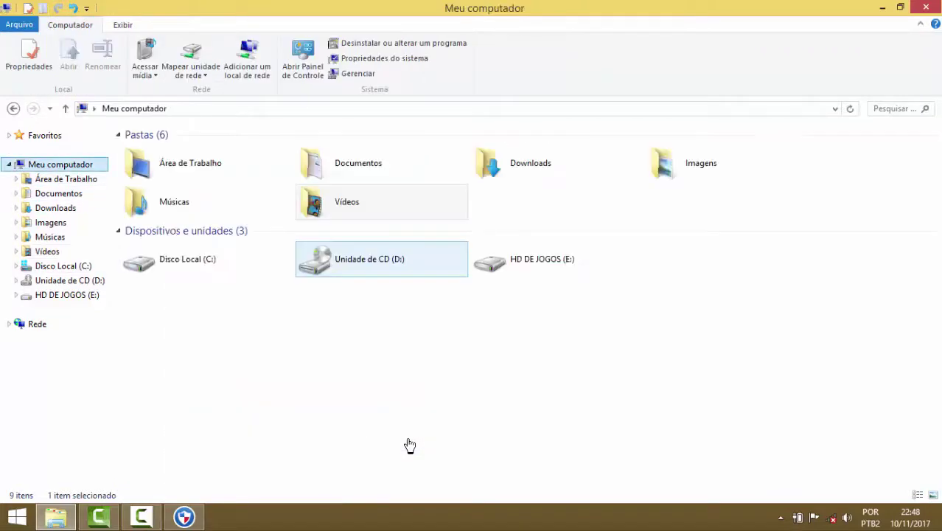
key(Right)
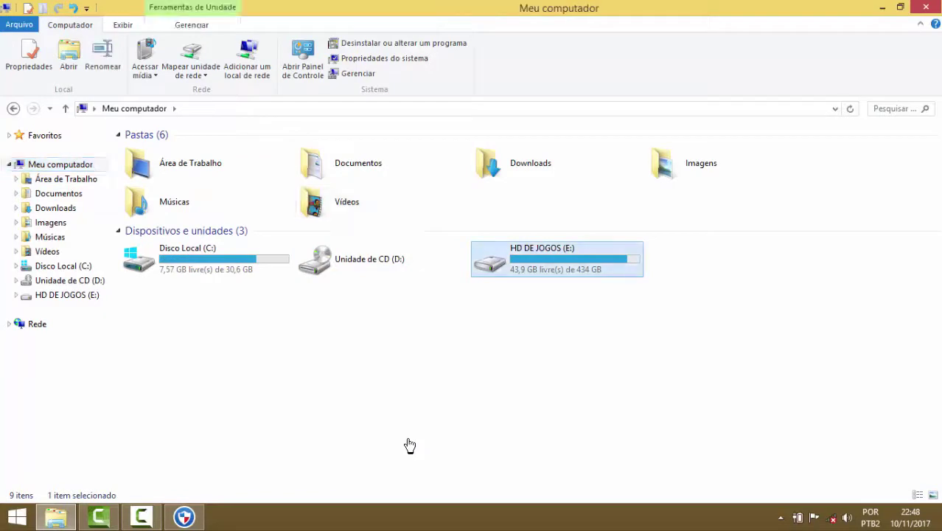
key(Return)
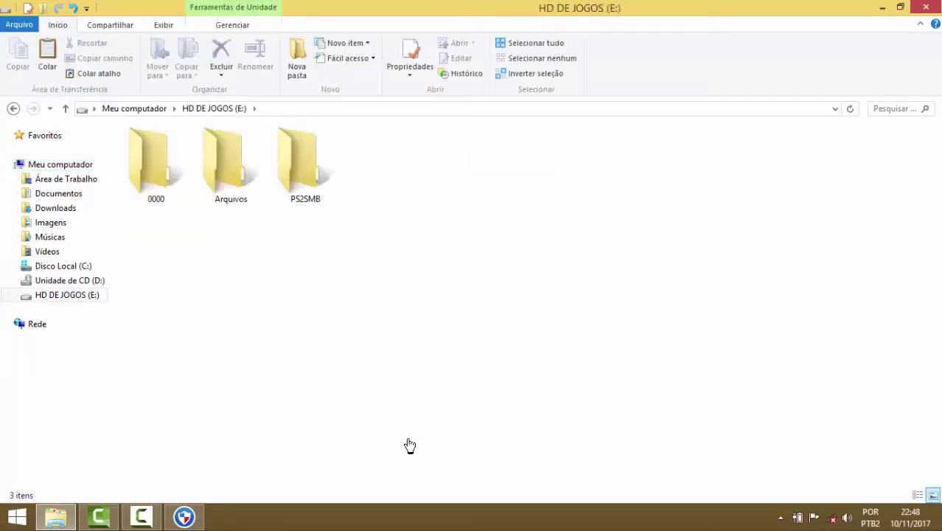
right_click(559, 176)
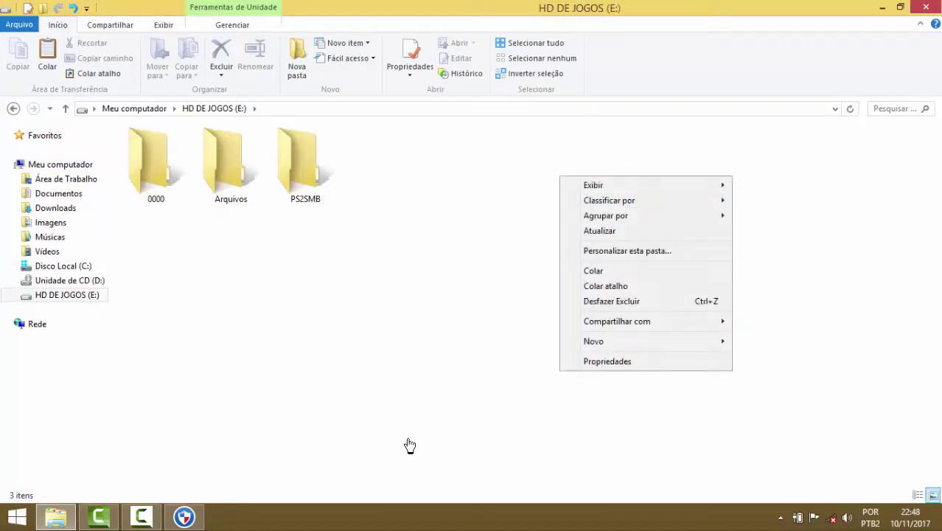
click(590, 270)
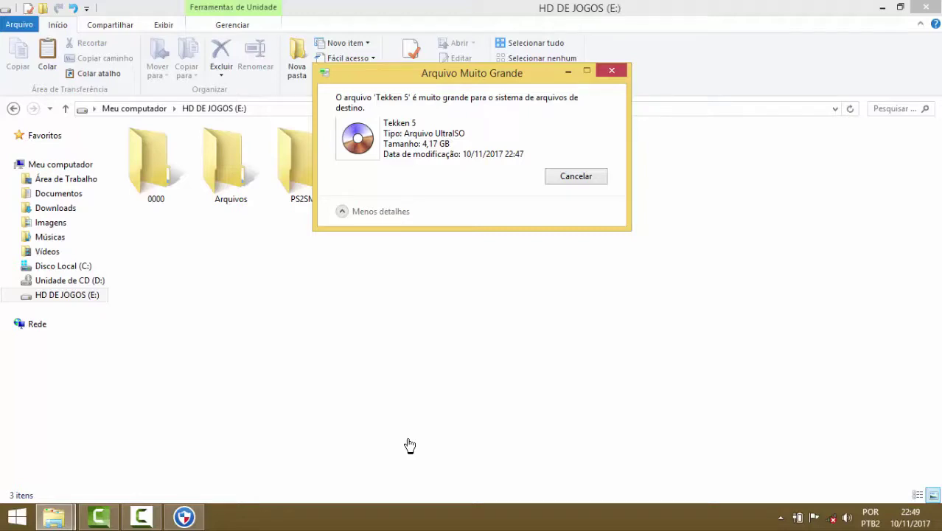
key(Escape)
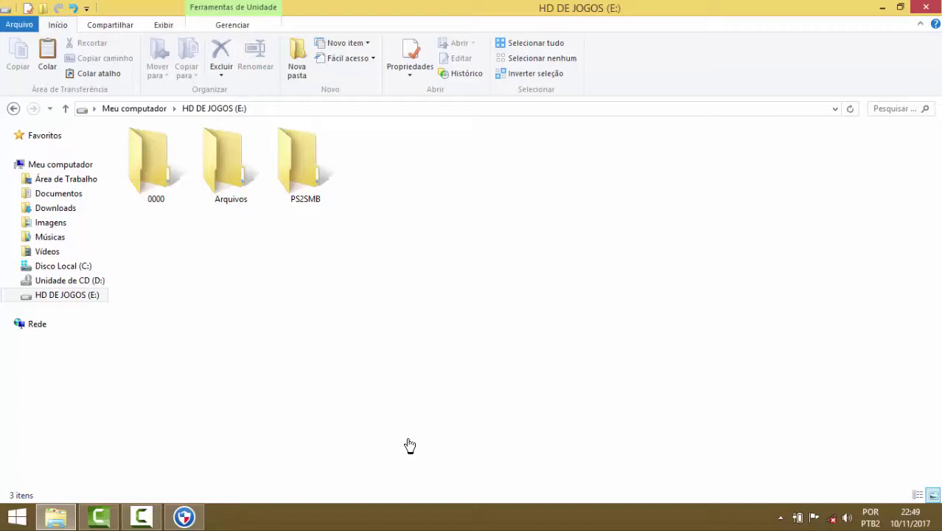
Step: Check the file system and capacity of HD DE JOGOS (E:) in its properties, then close them
key(alt+Up)
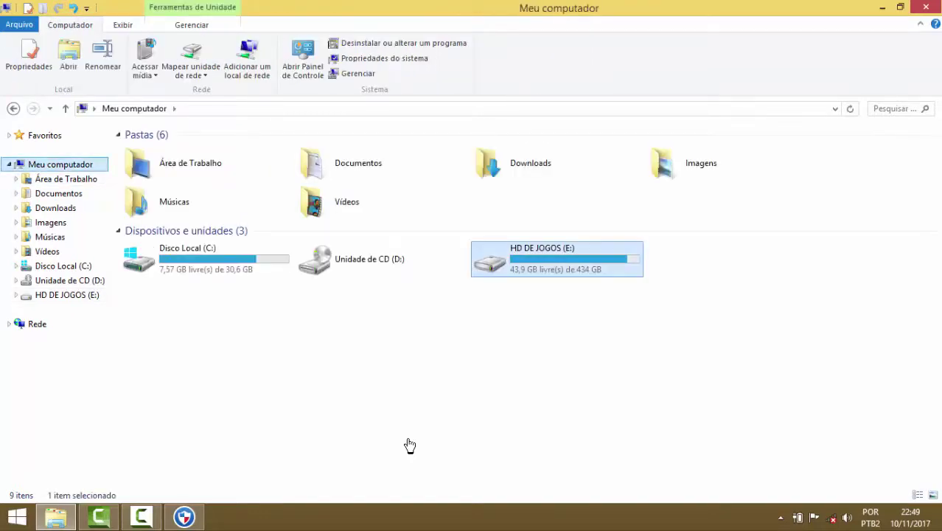
key(shift+F10)
key(Up)
key(Up)
key(Up)
key(Down)
key(Down)
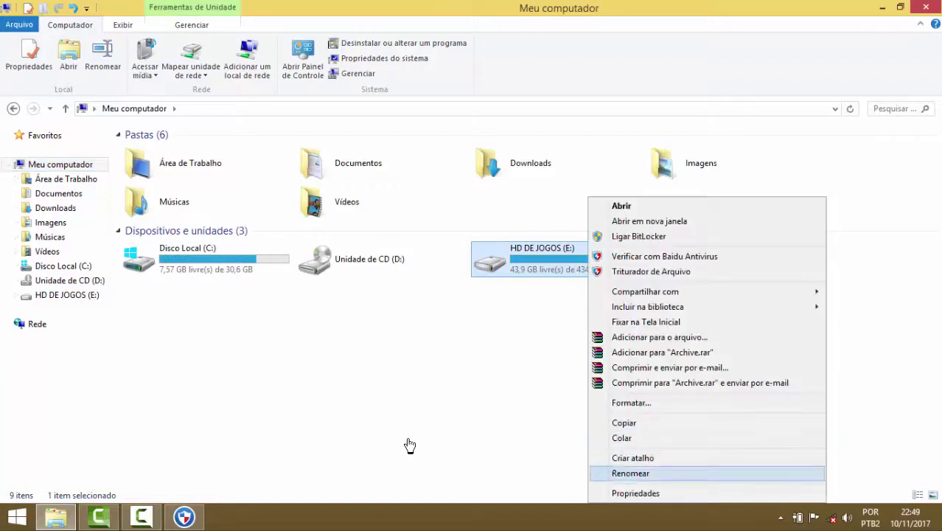
key(Return)
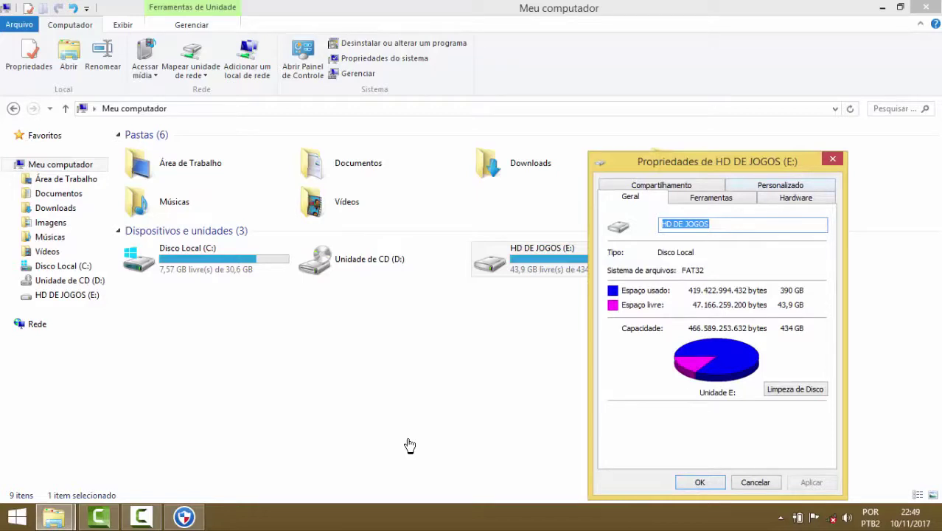
key(Escape)
click(410, 444)
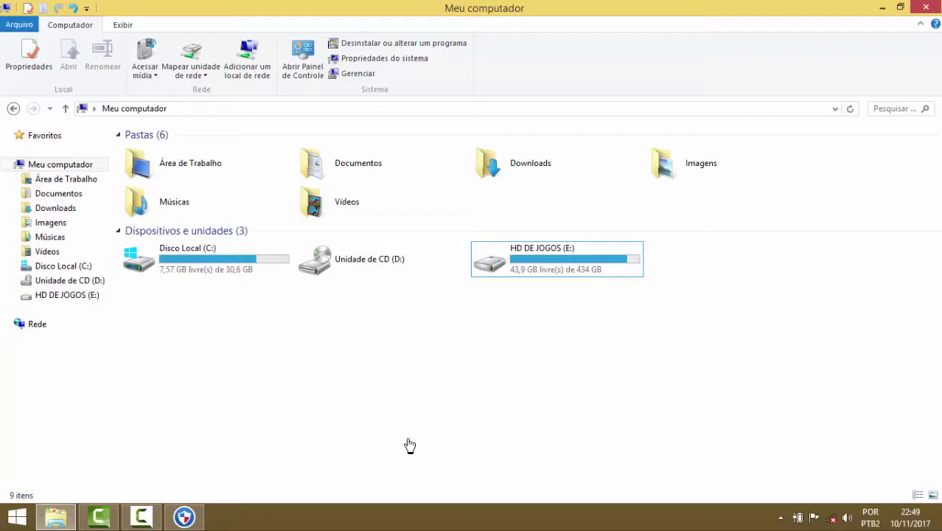
Step: Check the file size of the Tekken 5 disc image in the Vídeos folder and return to Meu computador
key(v)
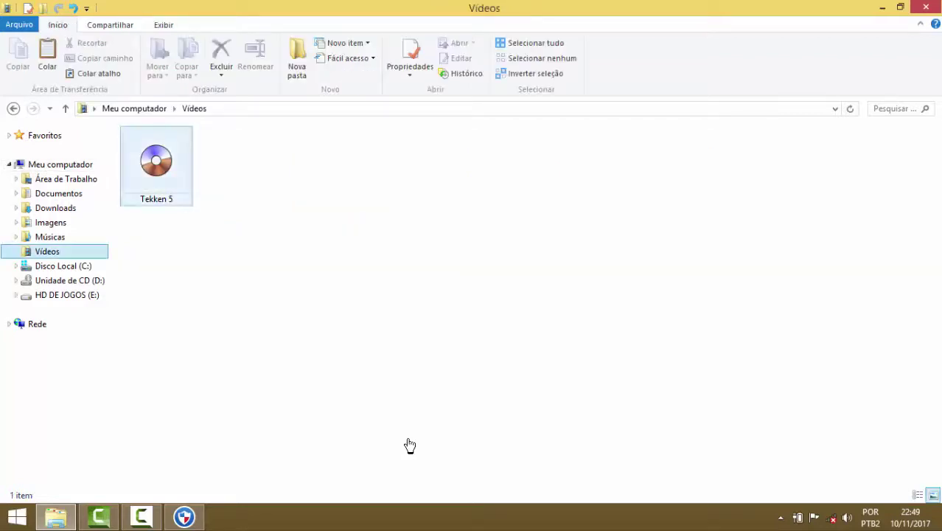
key(Tab)
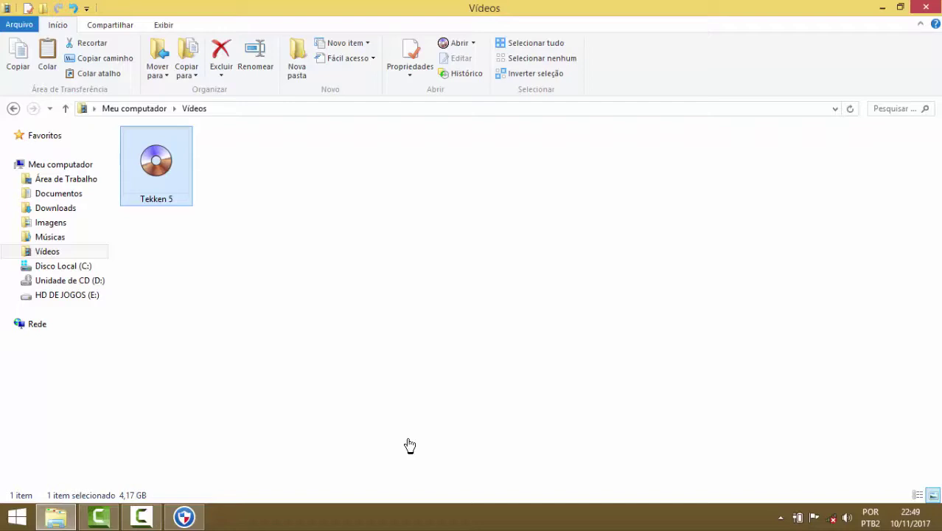
key(BackSpace)
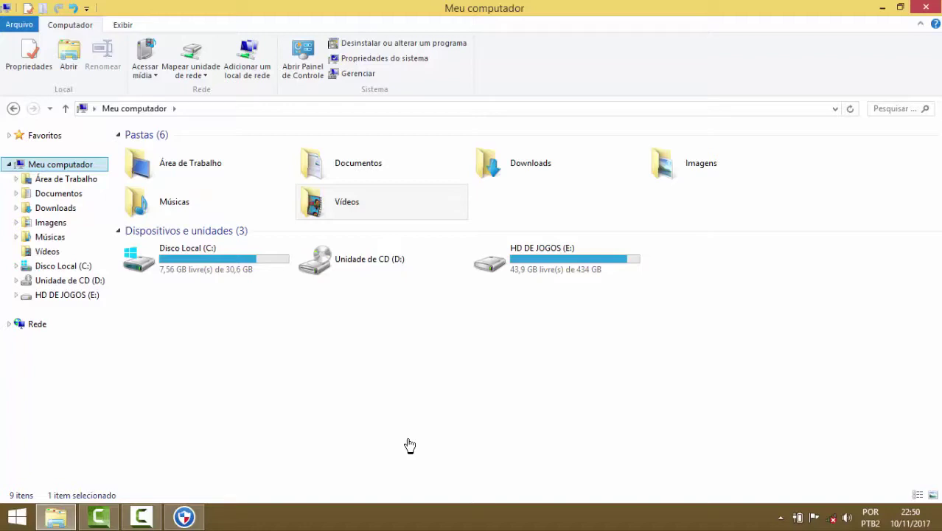
Step: Open the USBUtil (v2.2 rev1.0 Beta) folder inside Arquivos on the HD DE JOGOS (E:) drive
key(h)
key(Return)
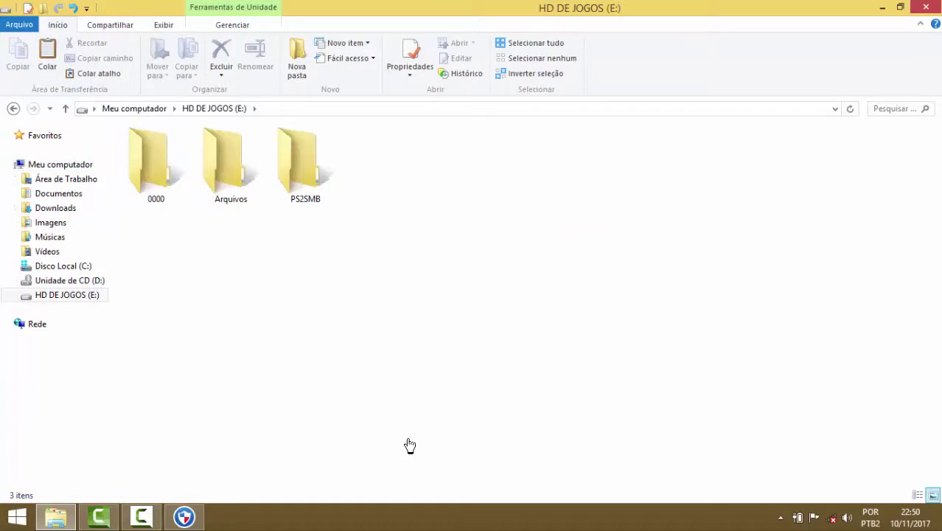
key(p)
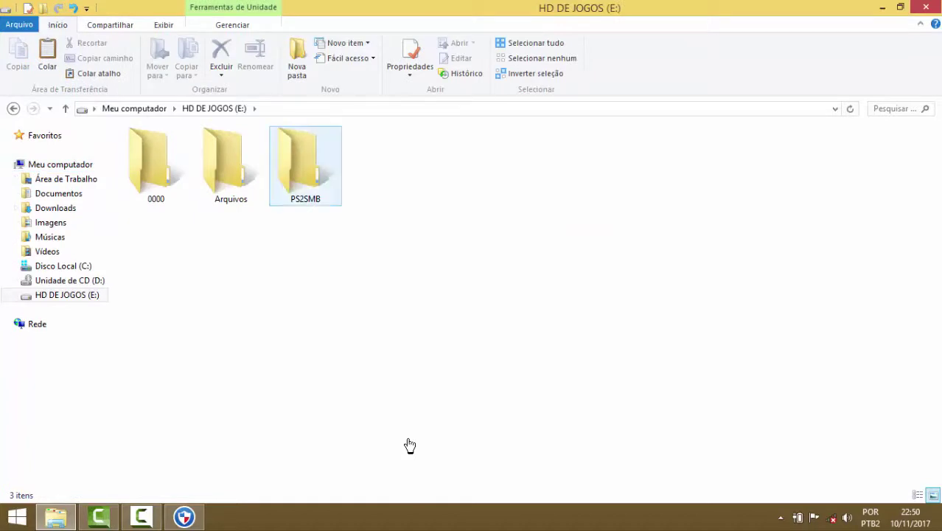
key(a)
key(Return)
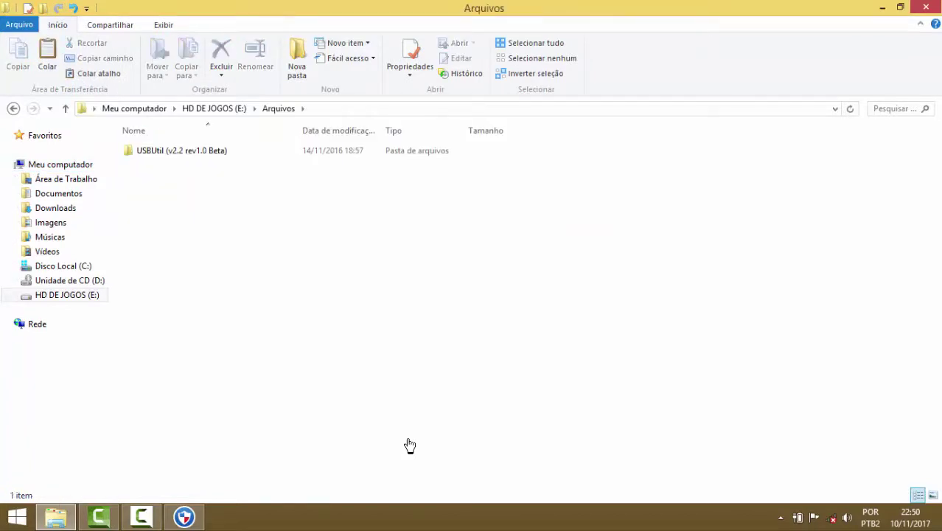
key(u)
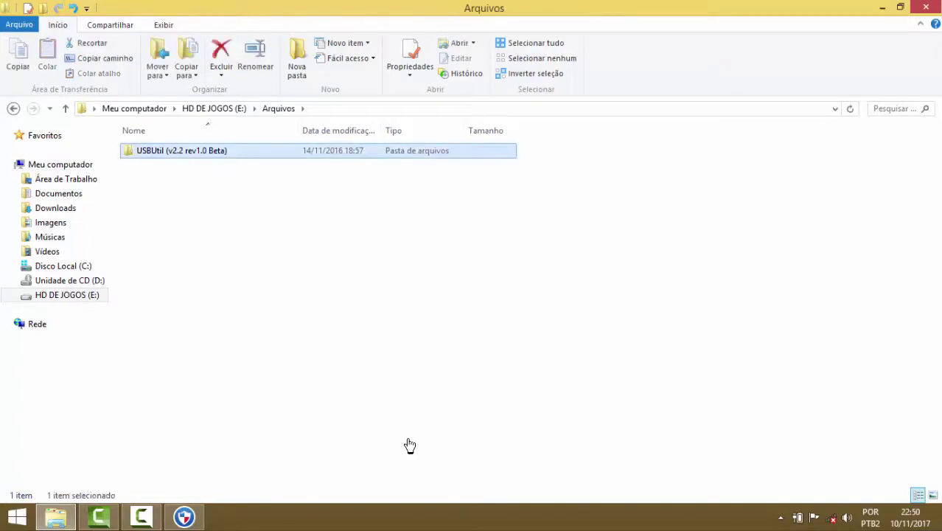
key(Return)
Step: Launch USBUtil v2.2 rev1.0 from the games drive and open its Crear juego desde ISO dialog
key(u)
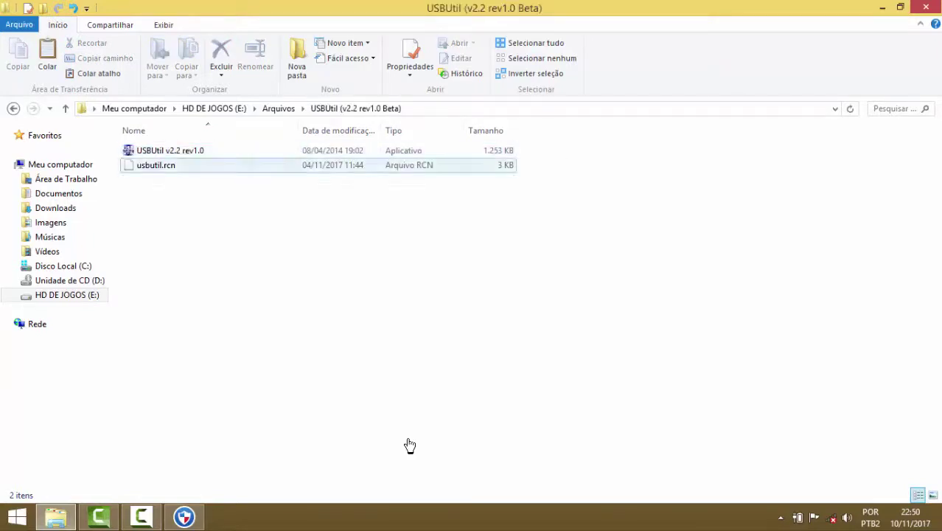
key(u)
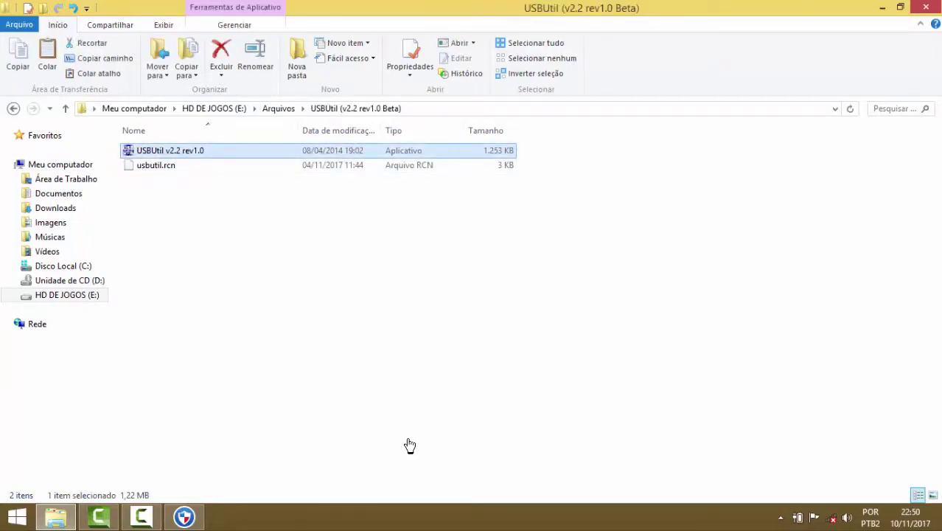
key(Return)
key(Return)
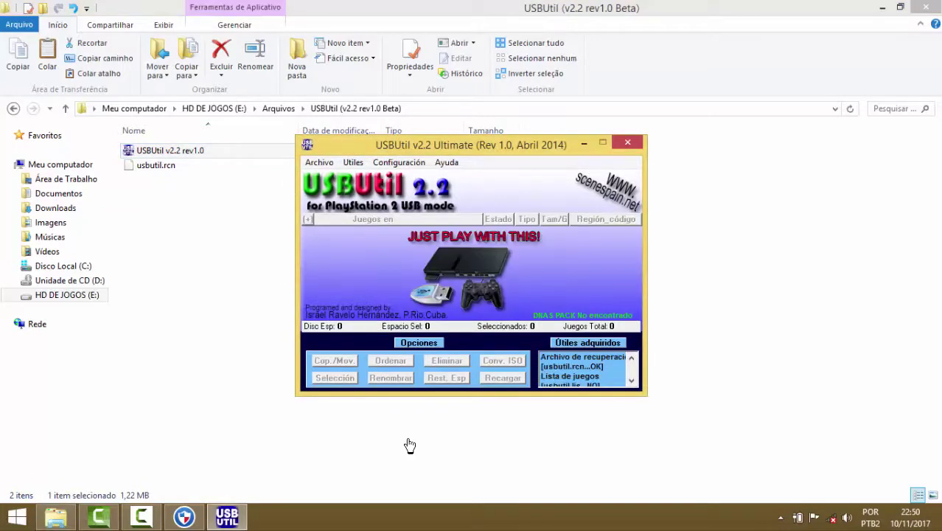
key(alt+a)
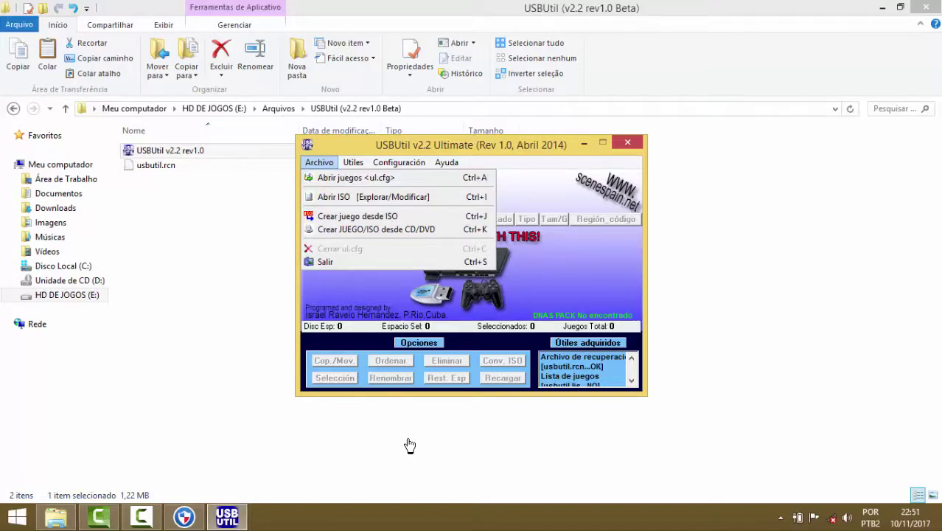
key(Down)
key(Down)
key(Down)
key(Return)
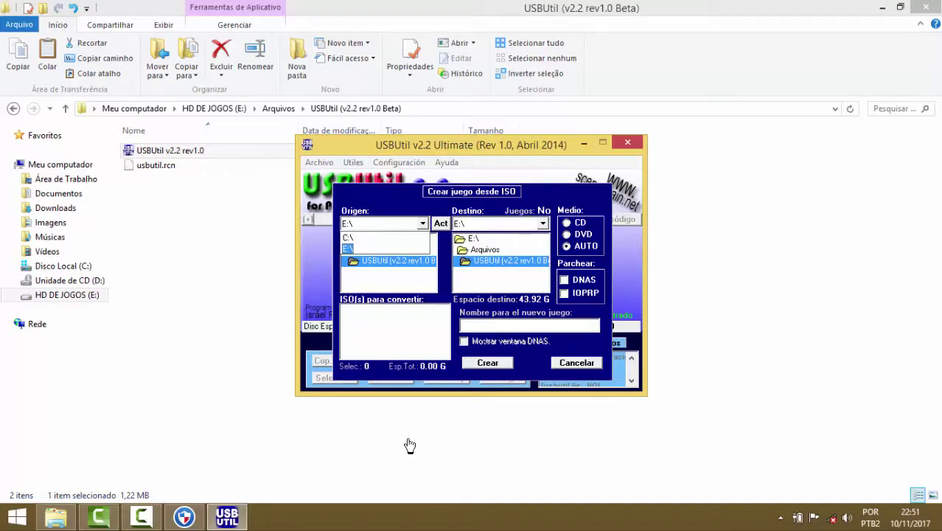
Step: Try setting the game's source folder to C:\Users\PC Jogos\Videos, and close USBUtil without creating the game
key(Up)
key(Return)
key(Down)
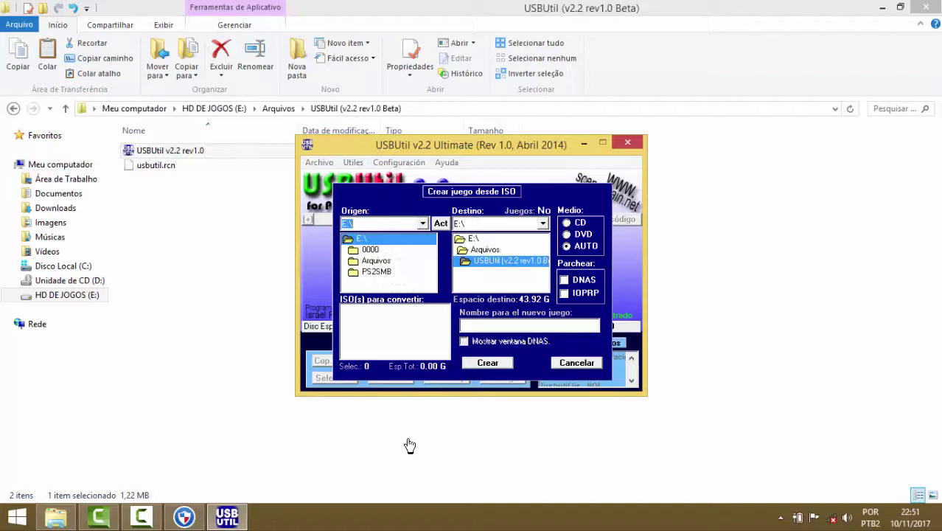
key(Up)
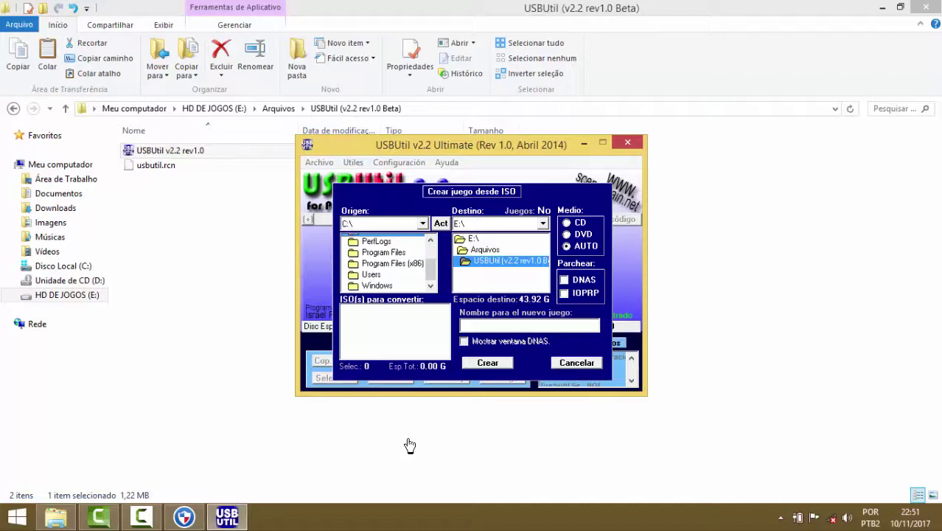
key(u)
key(Return)
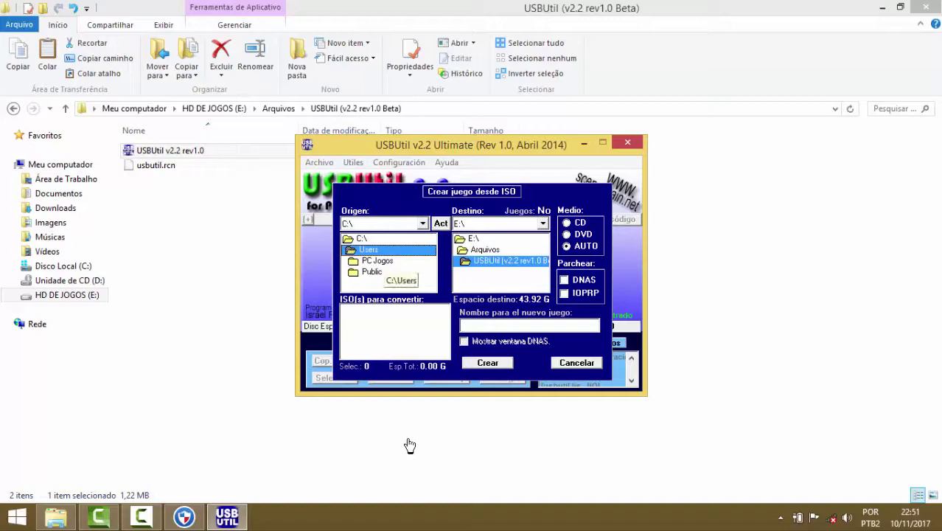
key(Down)
key(Return)
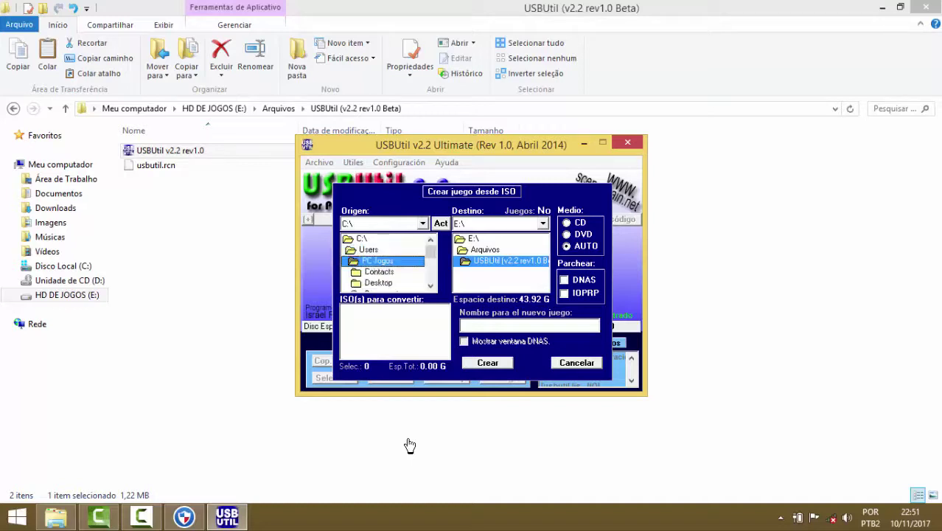
scroll(410, 445, down, 3)
key(v)
key(Return)
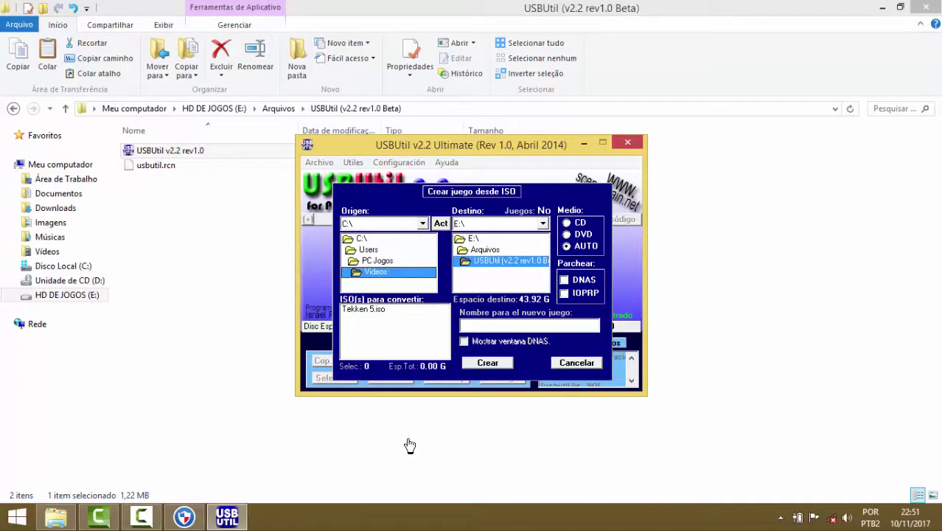
key(Escape)
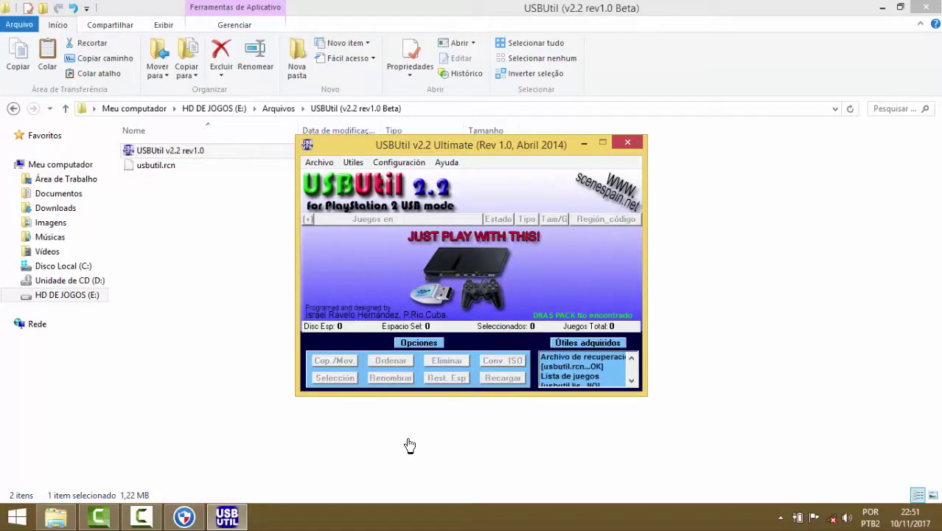
key(alt+F4)
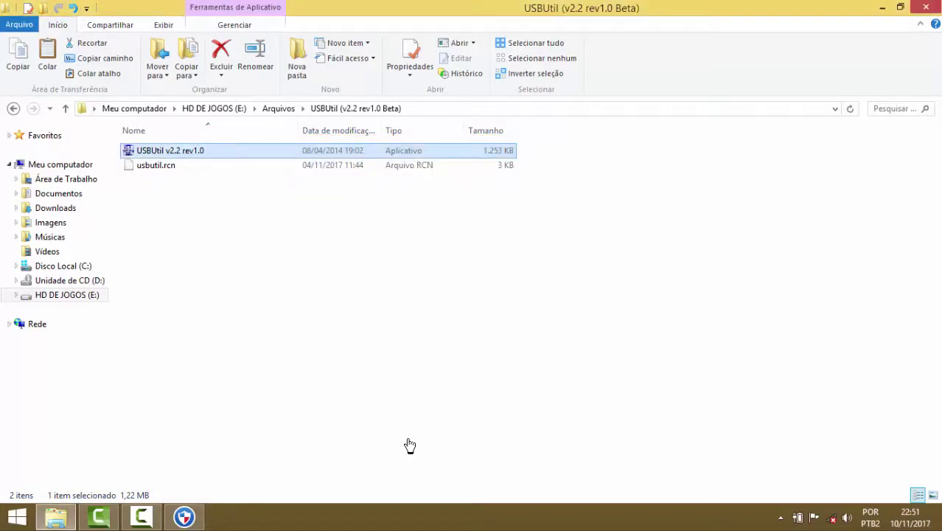
Step: Copy the USBUtil (v2.2 rev1.0 Beta) folder from Arquivos on the HD DE JOGOS (E:) drive
key(BackSpace)
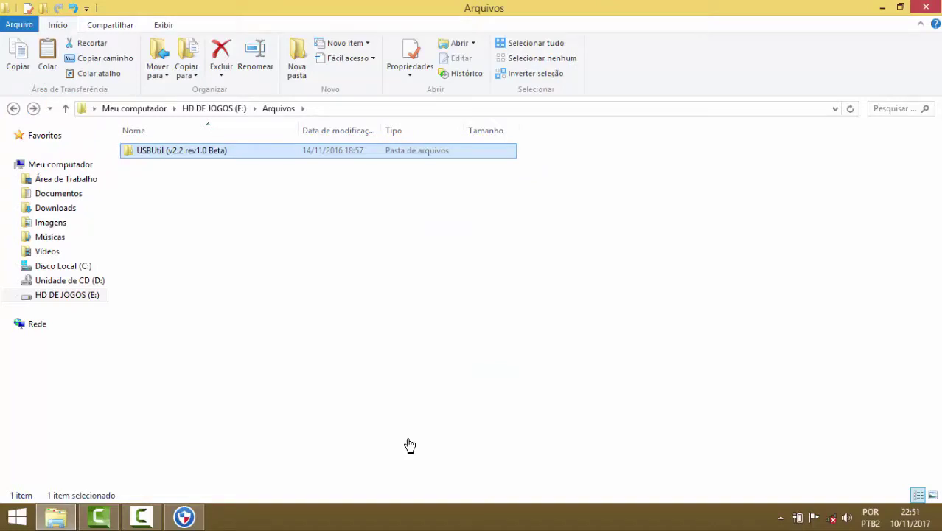
key(shift+F10)
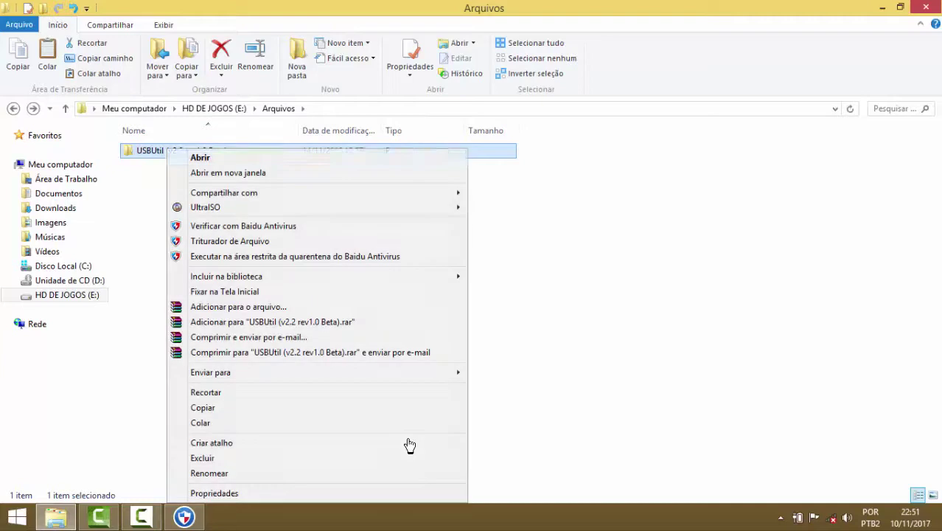
key(Up)
key(Up)
key(Up)
key(Up)
key(Up)
key(Up)
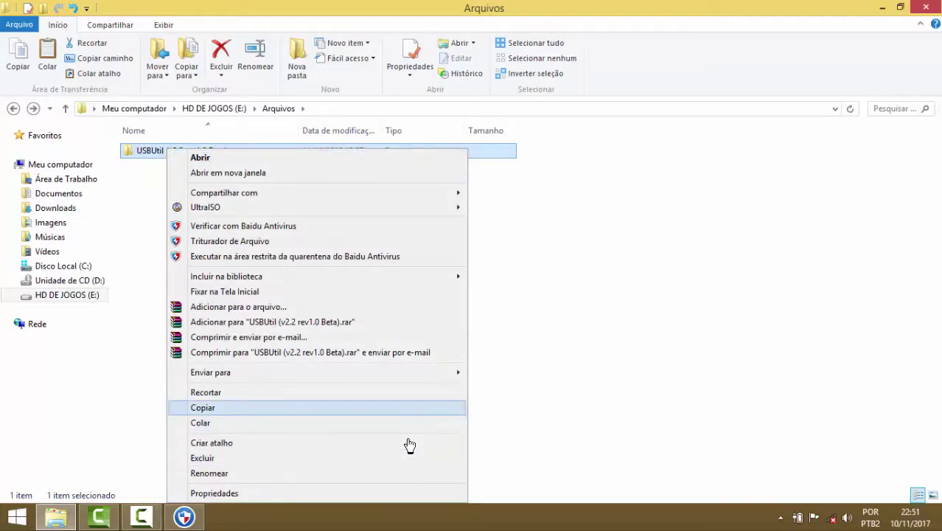
key(Return)
Step: Paste the copied USBUtil folder into Vídeos, alongside the Tekken 5 disc image
key(shift+Tab)
key(Up)
key(Up)
key(Up)
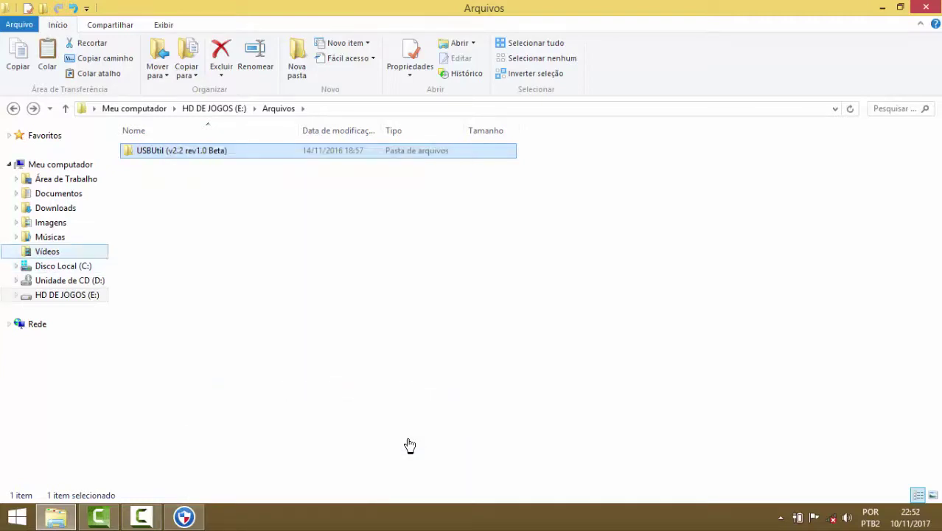
key(Tab)
key(shift+F10)
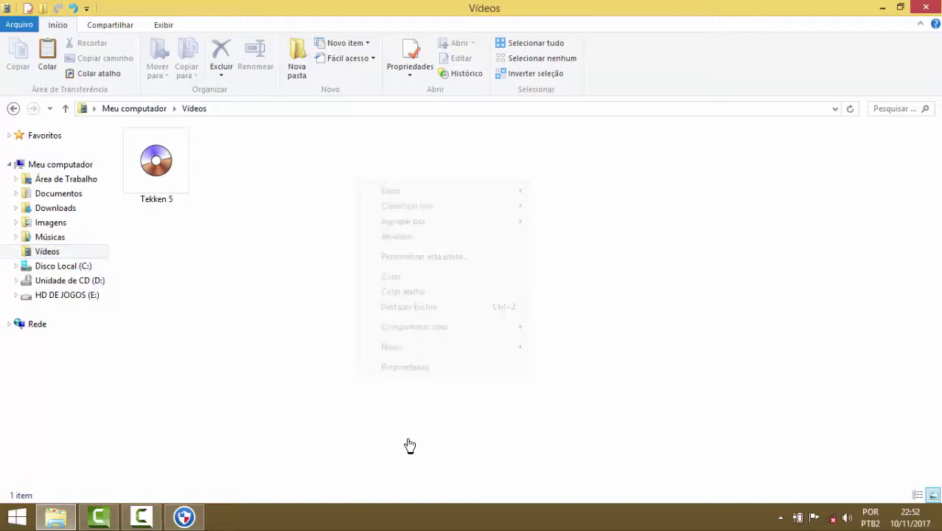
key(Down)
key(Down)
key(Down)
key(Down)
key(Down)
key(Return)
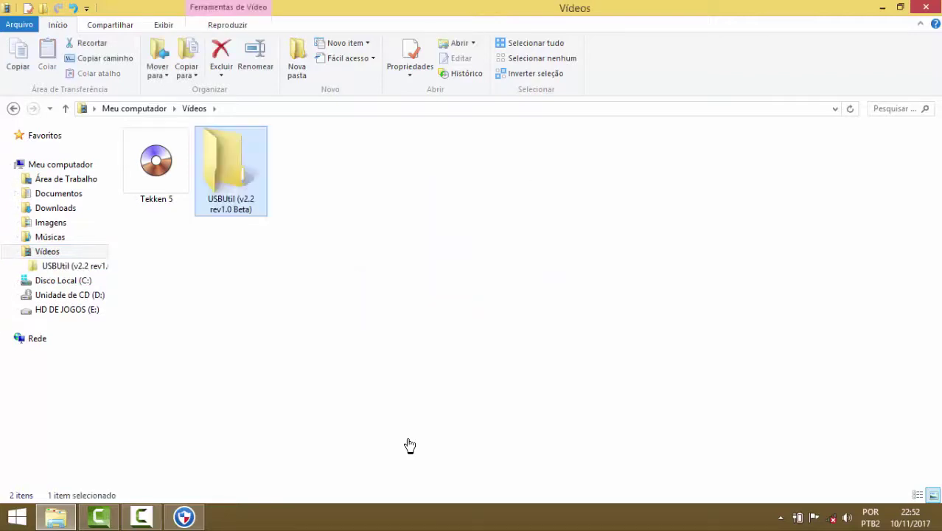
Step: Move the Tekken 5 disc image into the USBUtil (v2.2 rev1.0 Beta) folder in Vídeos
key(shift+Left)
key(space)
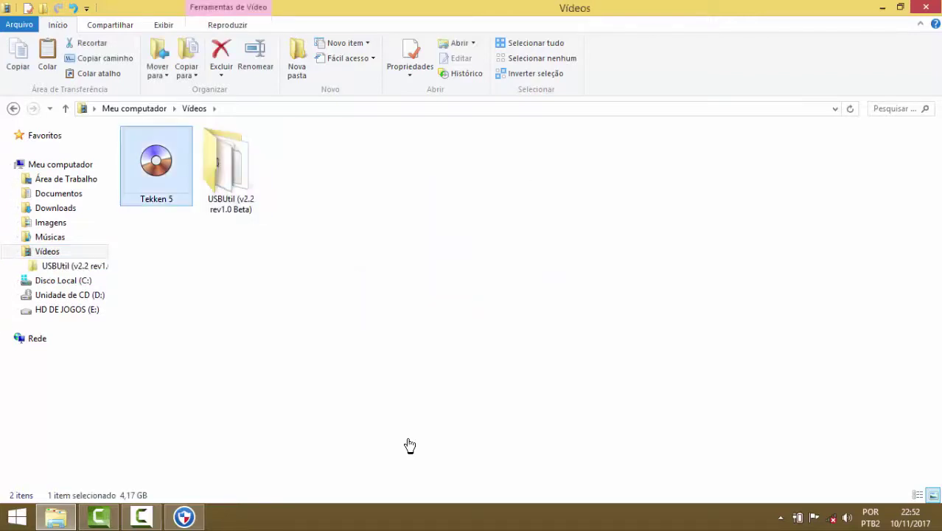
drag(157, 162, 229, 170)
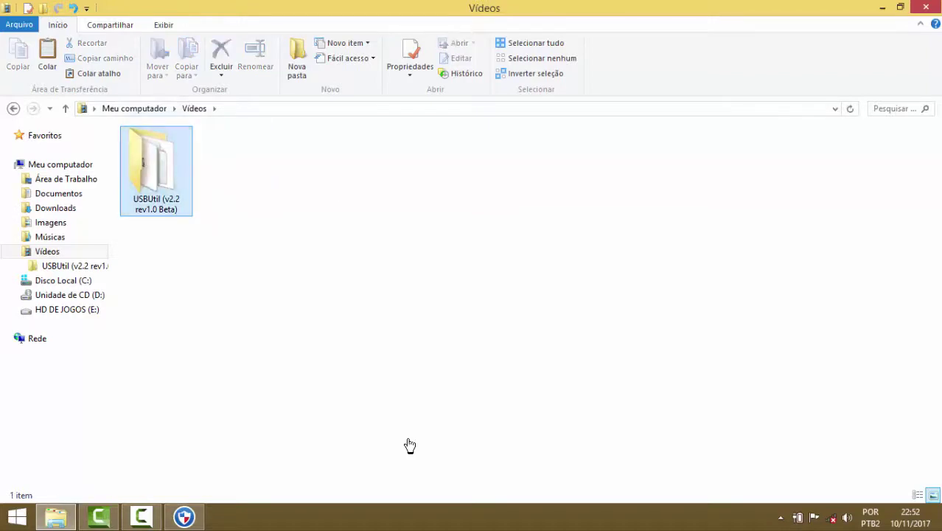
Step: Launch USBUtil v2.2 rev1.0 from its folder in Vídeos and start creating a game from an ISO
key(Return)
key(Right)
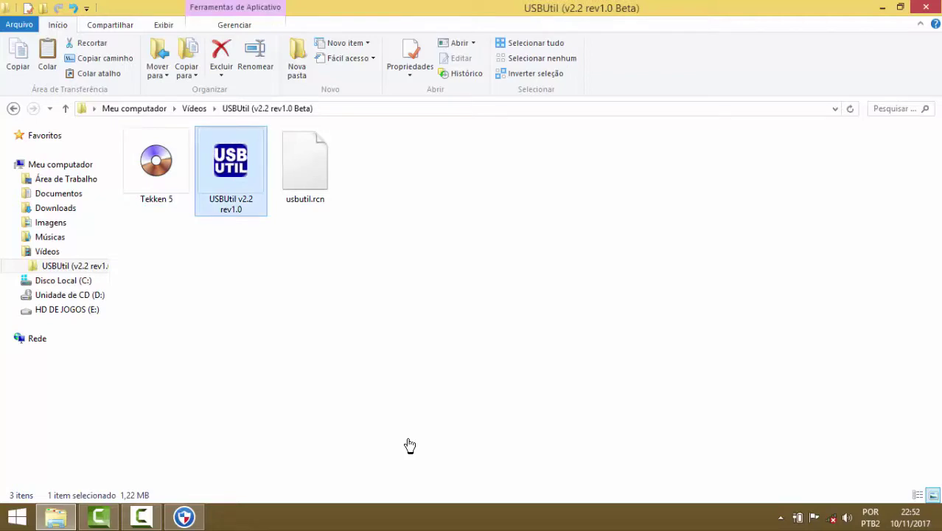
key(Return)
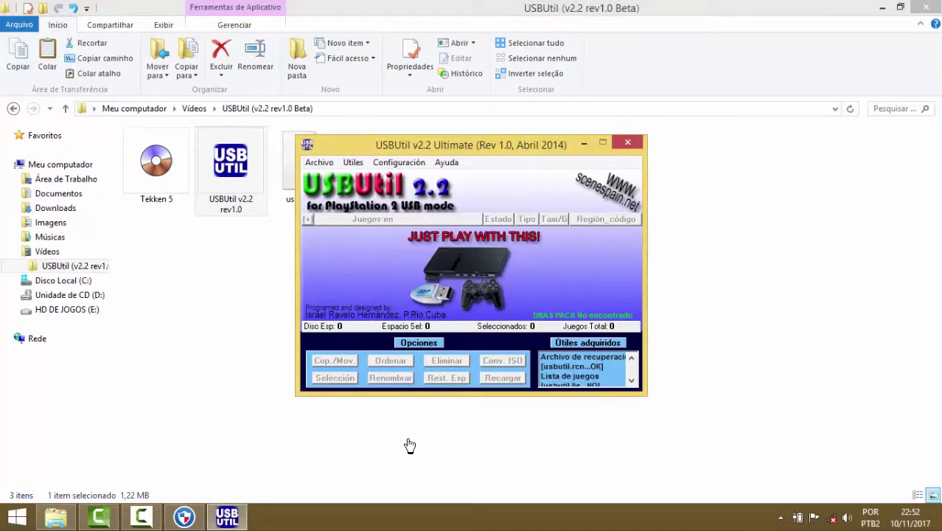
key(alt+a)
key(Down)
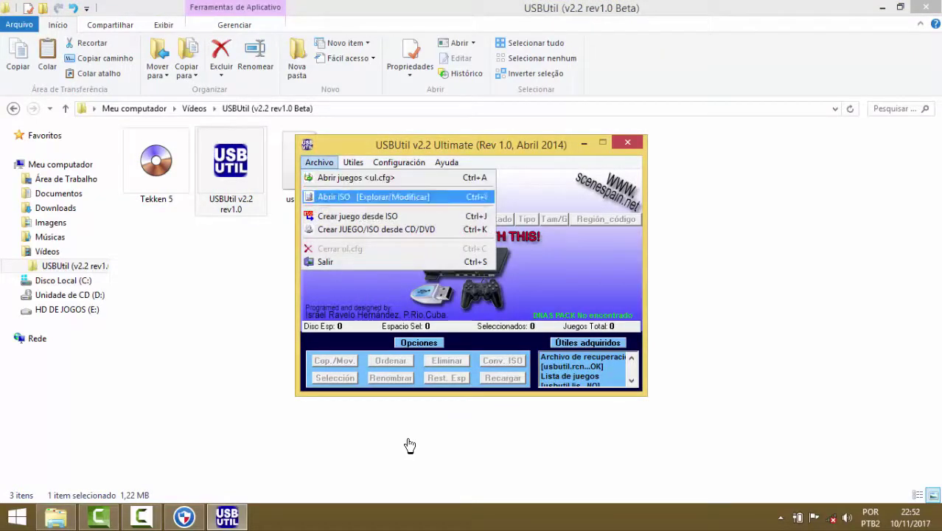
key(Down)
key(Return)
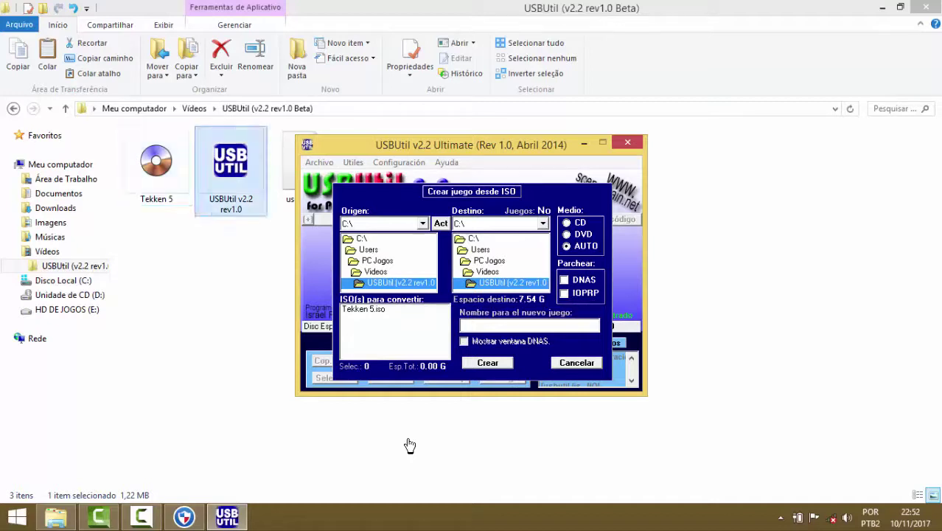
Step: Select Tekken 5.iso for conversion and set the destination to the PS2SMB folder on drive E:
key(Down)
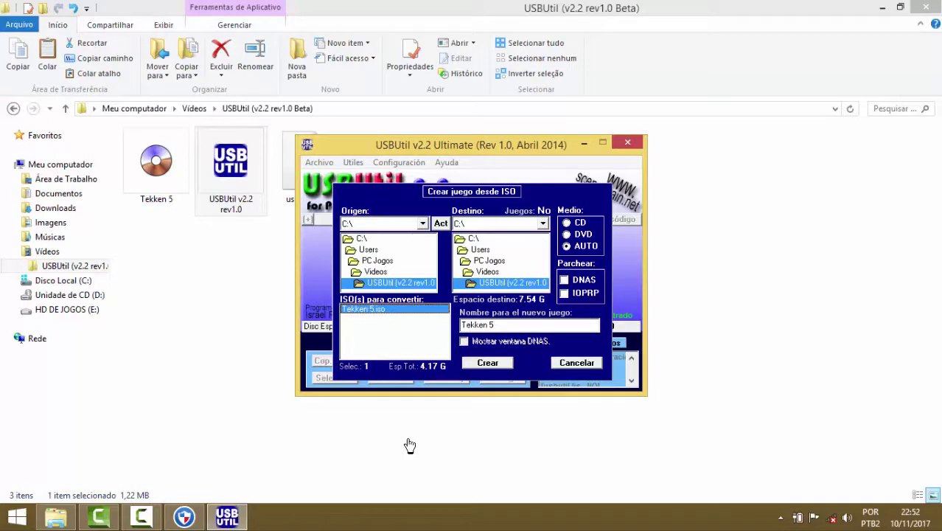
key(Tab)
key(alt+Down)
key(Down)
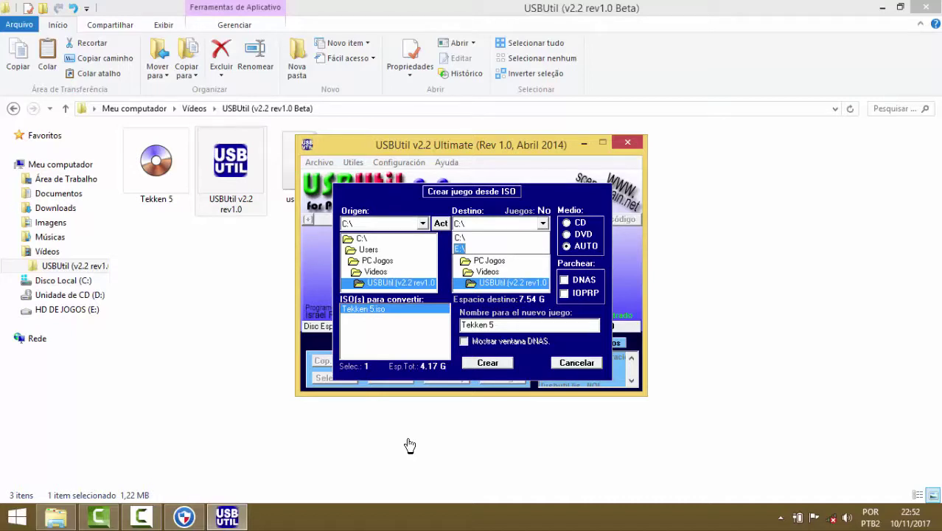
key(Return)
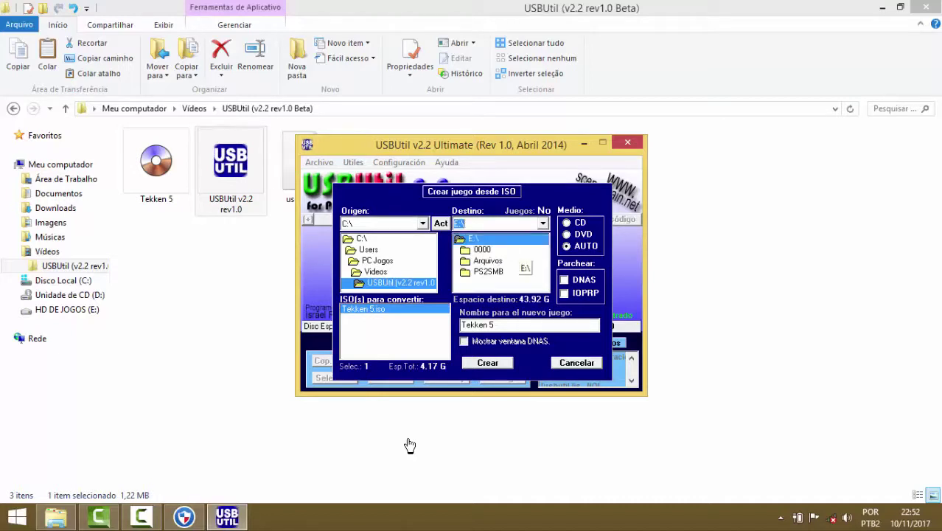
click(488, 271)
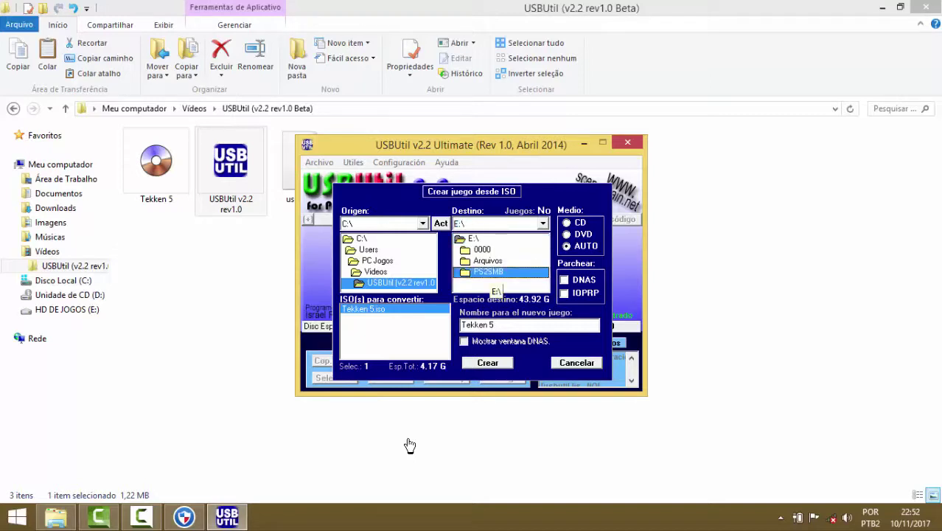
key(Return)
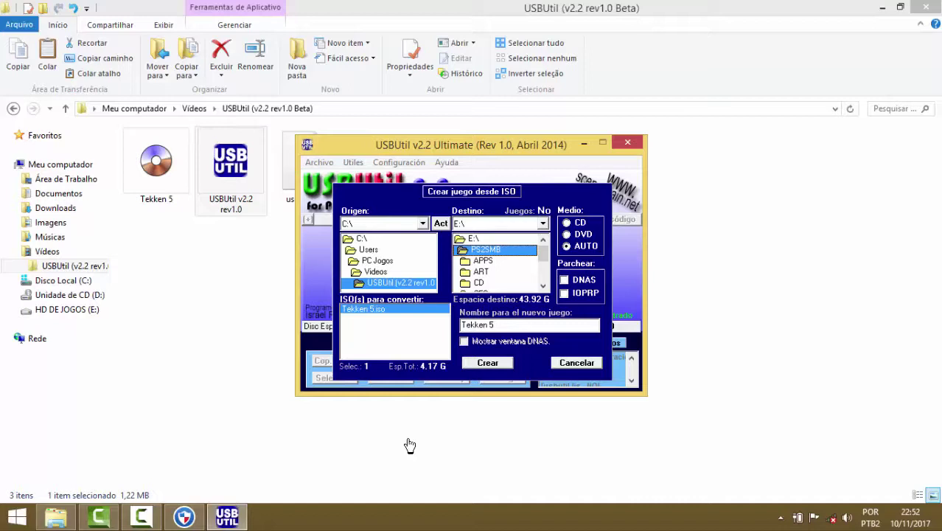
scroll(410, 445, down, 2)
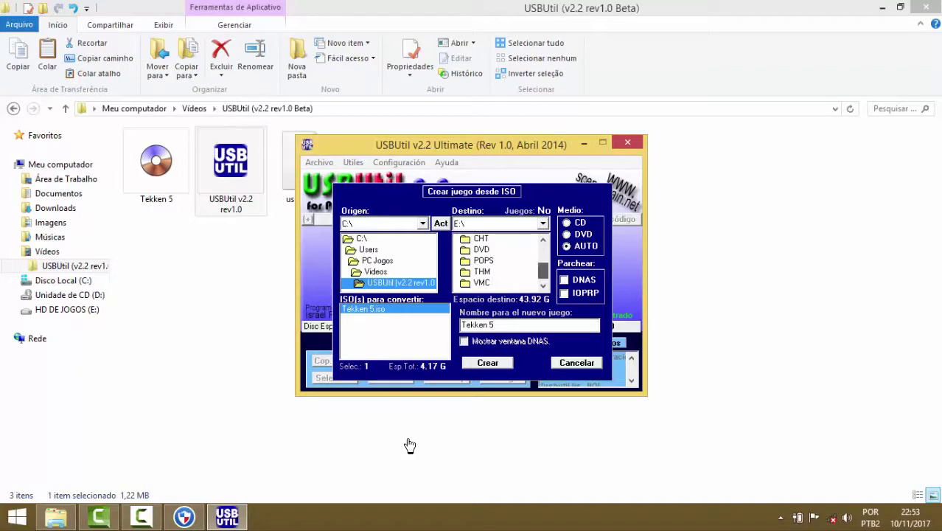
scroll(410, 445, up, 2)
scroll(409, 446, up, 1)
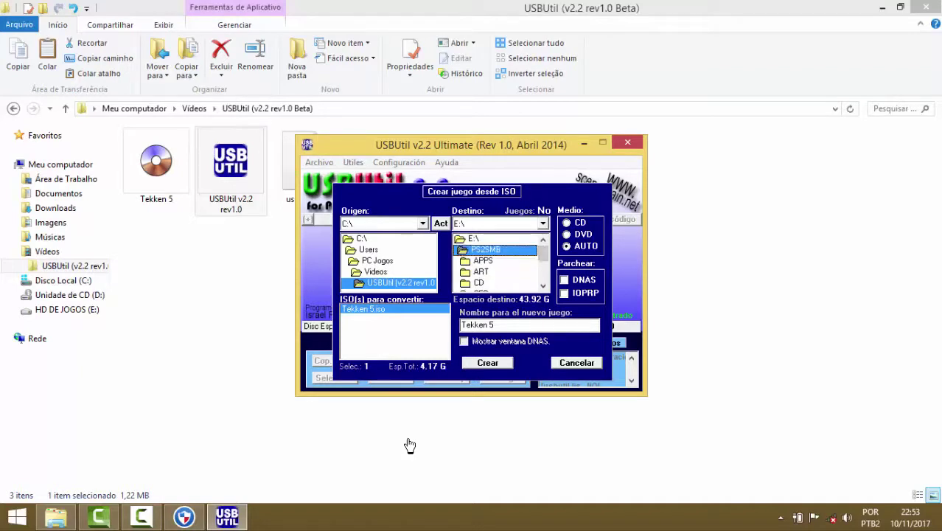
Step: Enable the DNAS window plus DNAS and IOPRP patching, start creating Tekken 5, and skip the IOPRP300 patch
key(Tab)
key(space)
key(Tab)
key(space)
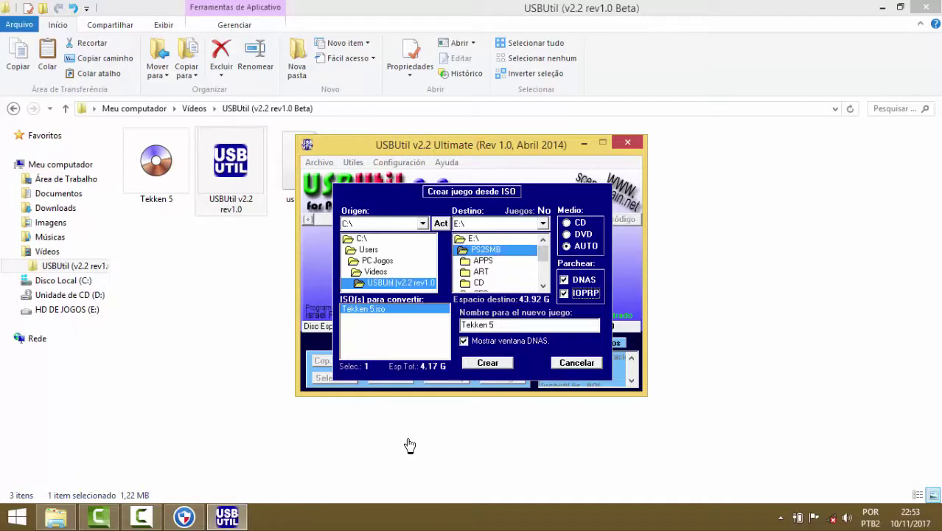
key(Return)
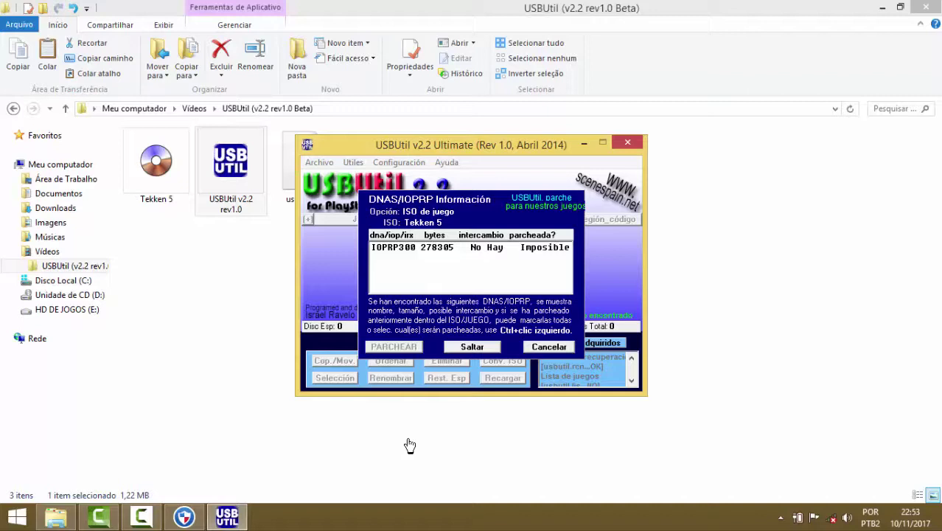
key(Return)
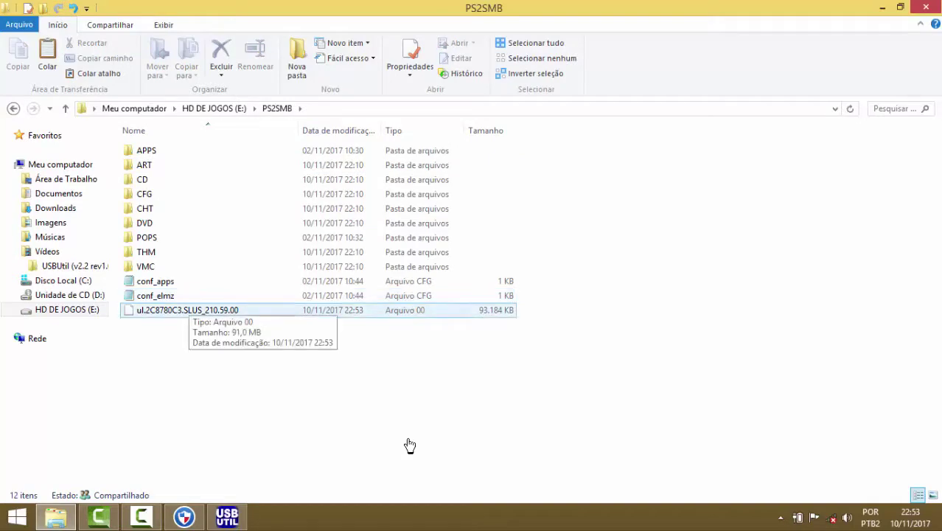
Step: Close the completed Tekken 5 game creation and exit USBUtil
click(409, 446)
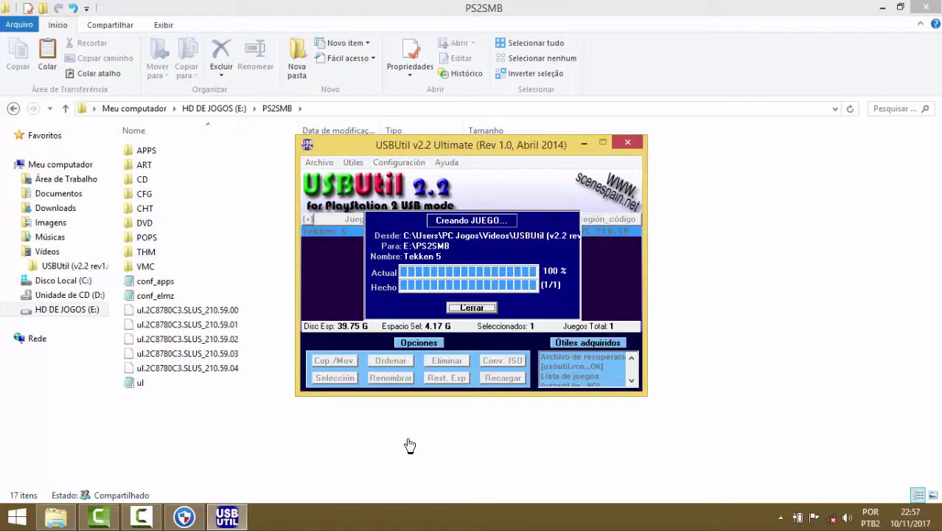
key(Return)
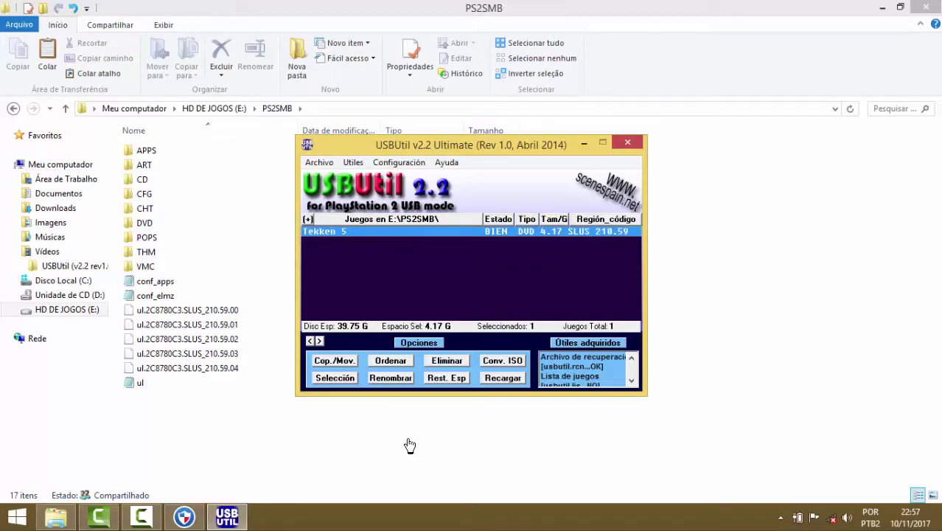
key(alt+F4)
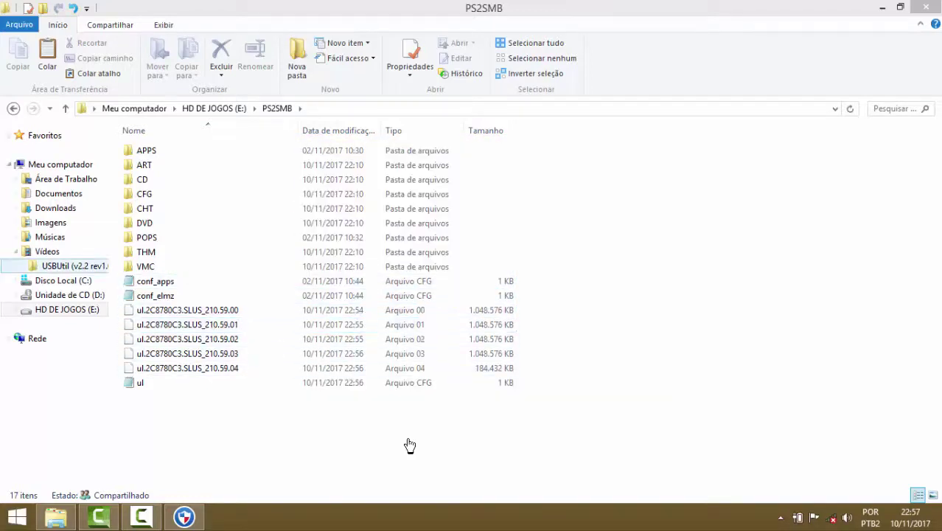
Step: Check the Tekken 5 image in the USBUtil folder in Vídeos, and return to PS2SMB on drive E:
click(47, 251)
key(Return)
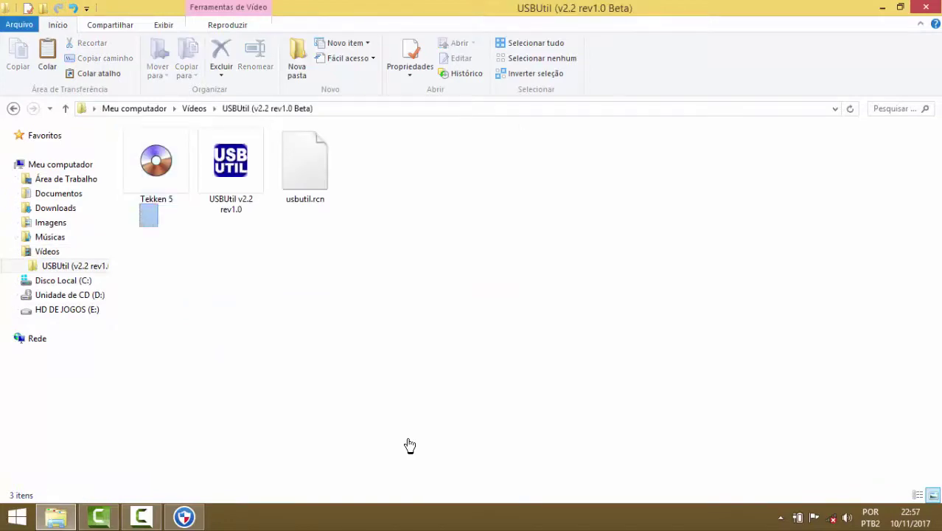
click(147, 198)
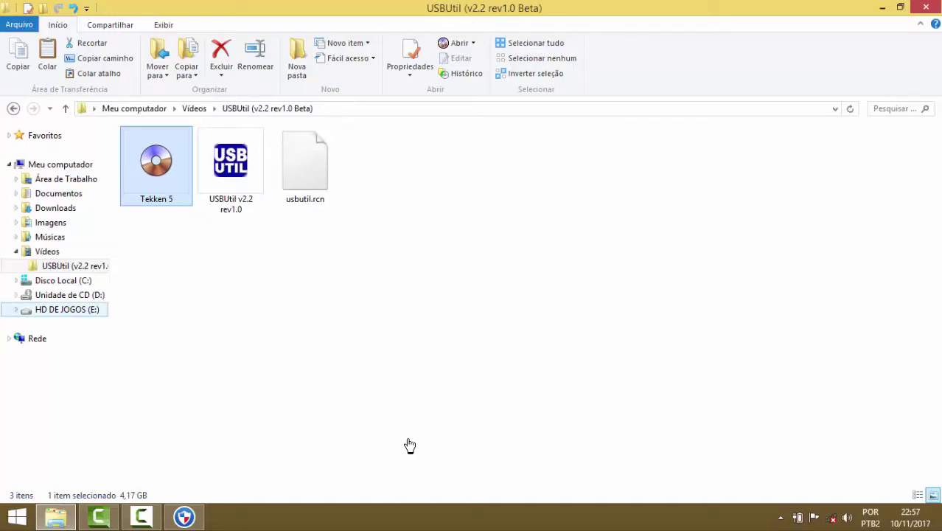
key(Down)
key(Down)
key(Down)
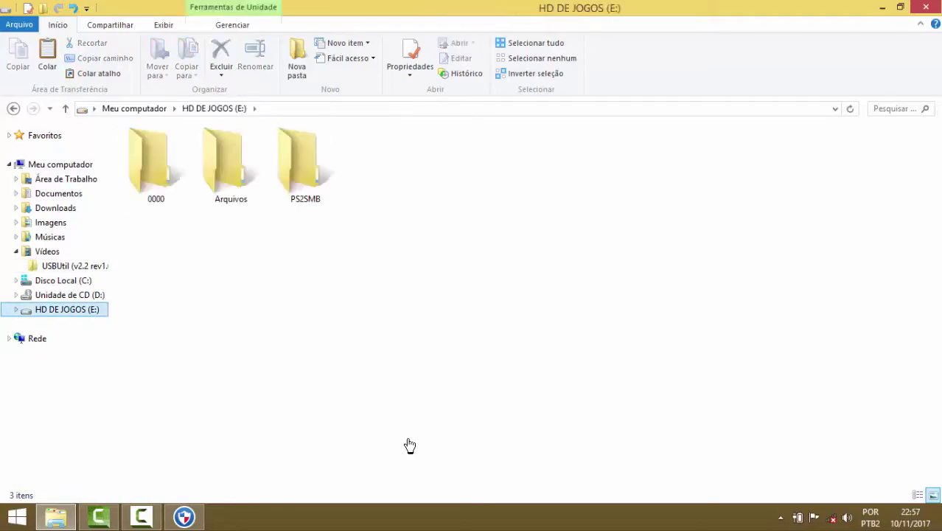
key(Tab)
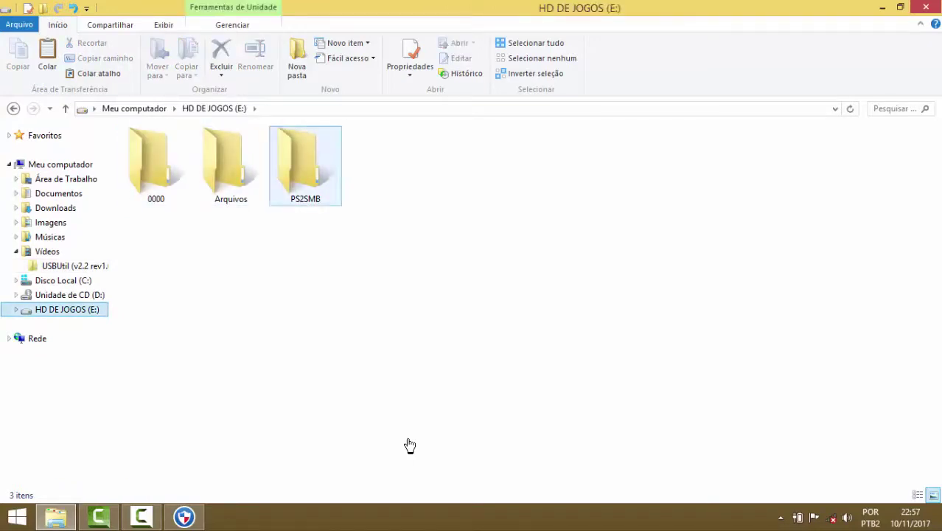
key(Return)
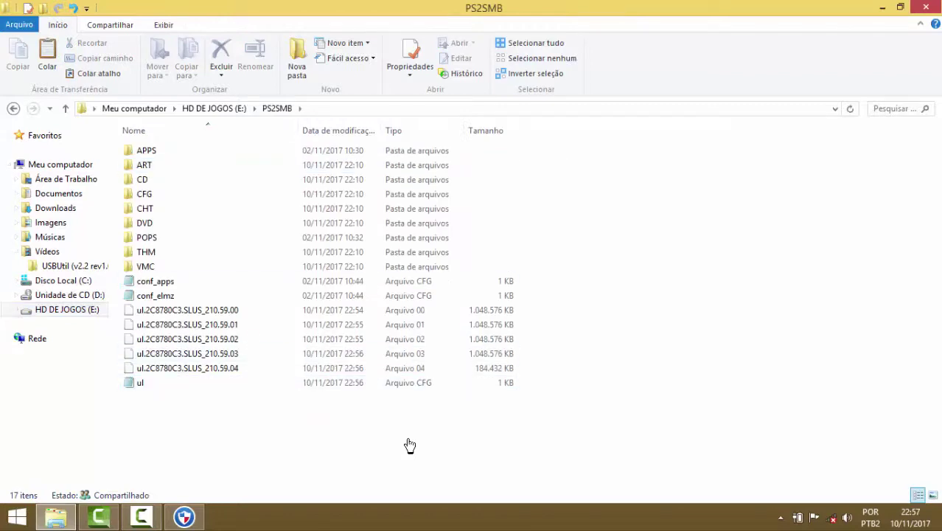
Step: Examine the sizes of the split files ul.2C8780C3.SLUS_210.59.00 to .04 one by one and all together
key(Up)
key(Up)
key(Up)
key(Up)
key(Up)
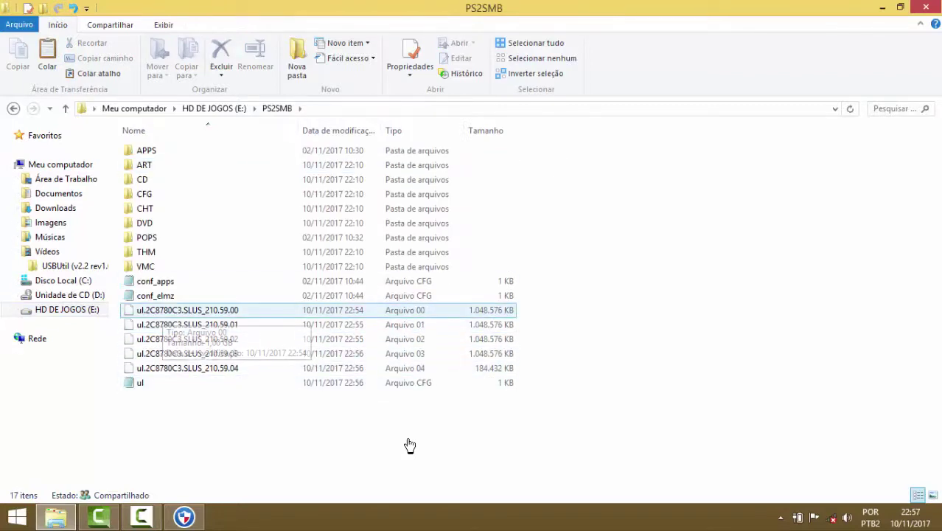
key(Down)
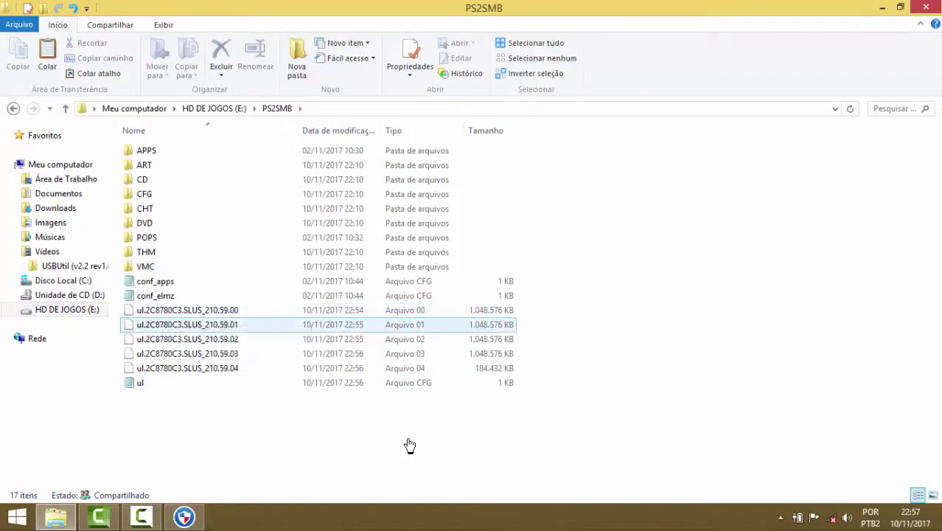
key(Down)
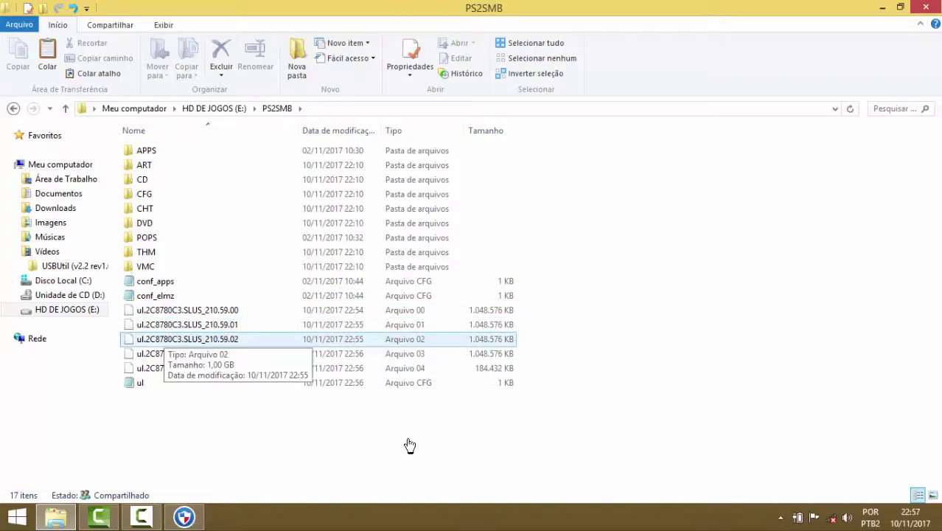
key(Down)
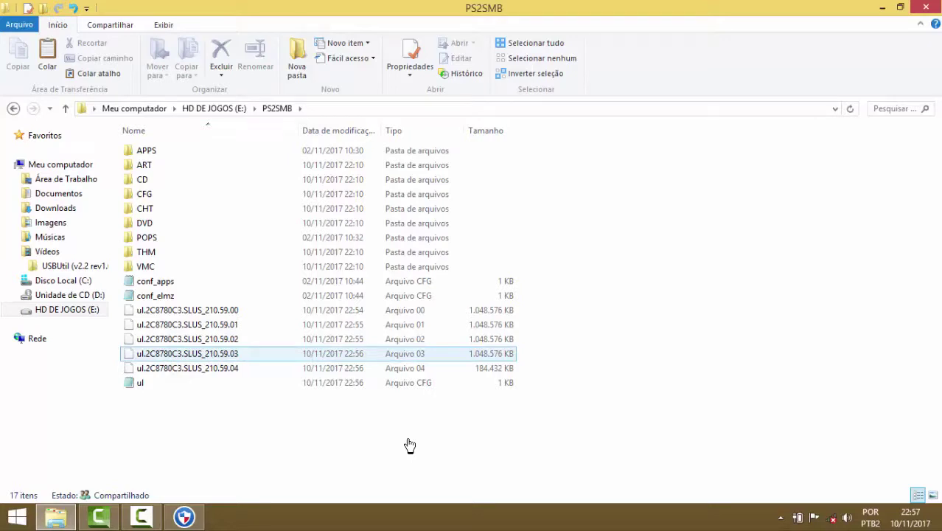
click(410, 445)
key(Down)
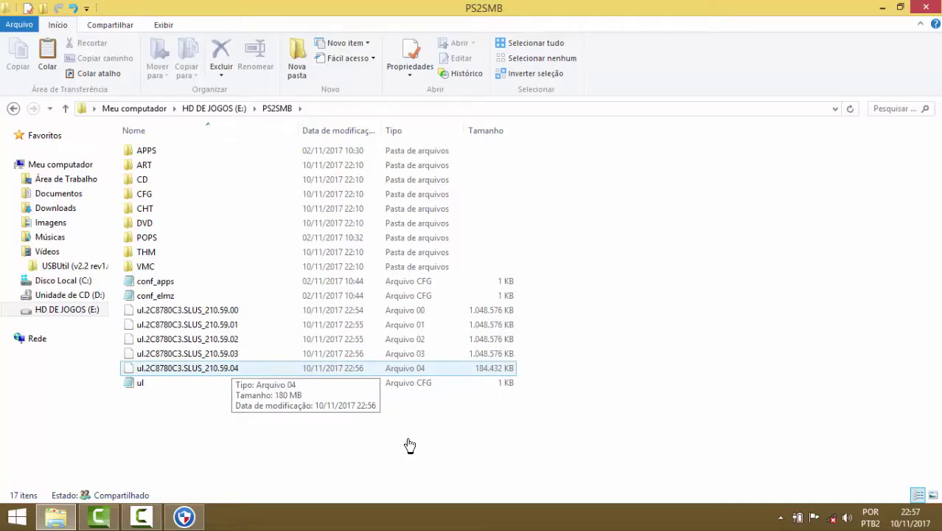
click(410, 445)
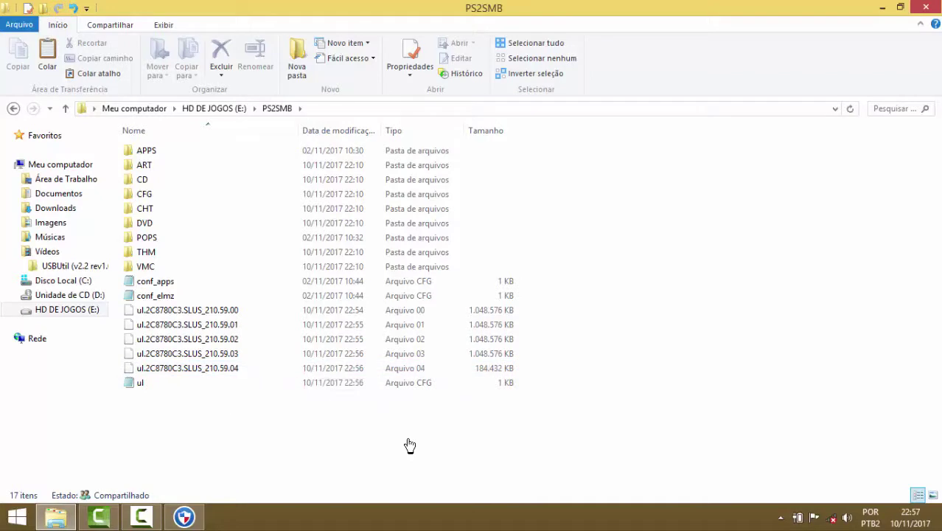
drag(536, 368, 490, 311)
key(shift+Down)
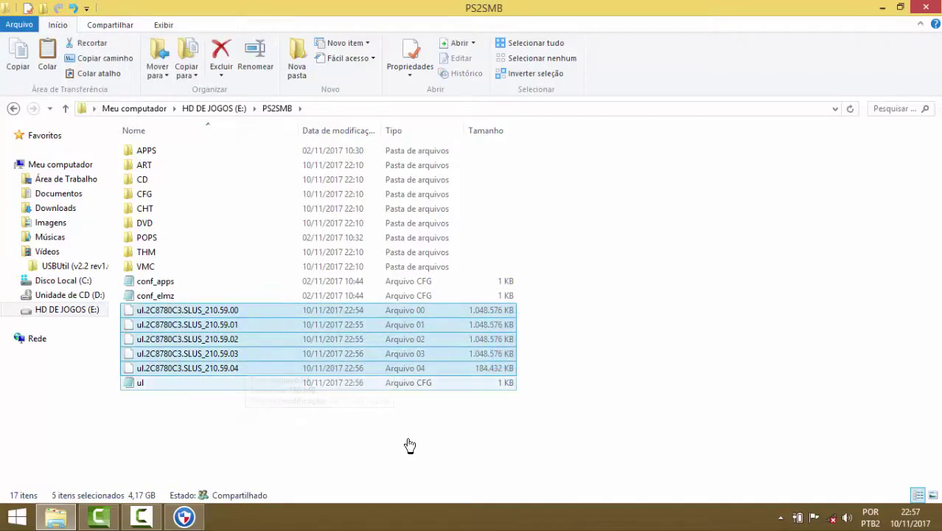
Step: Open the ul configuration file in Notepad, highlight the ul.SLUS_210.59 entry for Tekken 5, and close the file
key(Down)
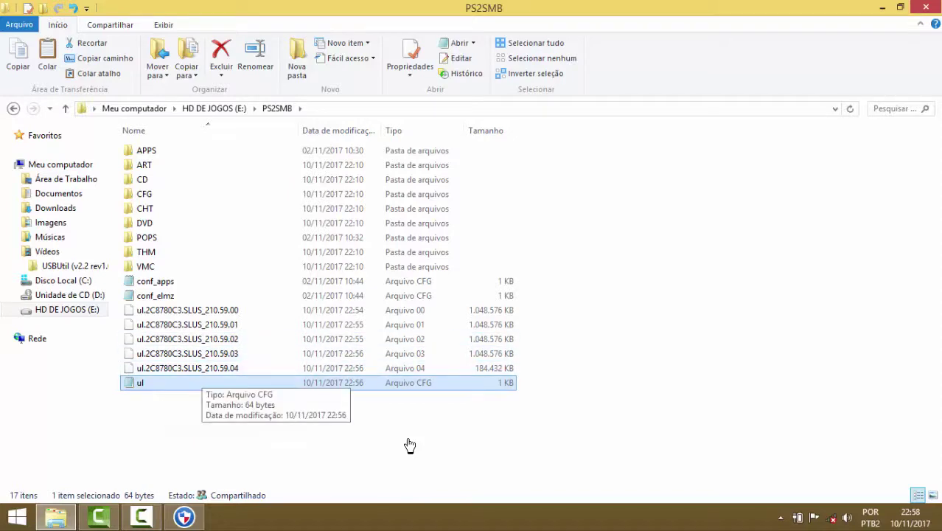
key(Return)
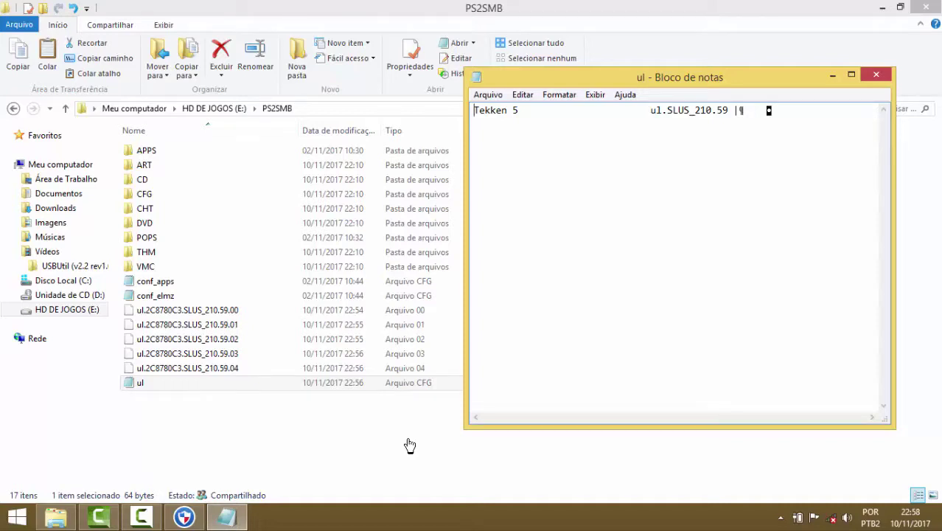
key(ctrl+Right)
key(ctrl+Right)
key(shift+Right)
key(shift+Right)
key(shift+Right)
key(shift+Right)
key(shift+Right)
key(shift+Right)
key(shift+Right)
key(shift+Right)
key(shift+Right)
key(shift+Right)
key(shift+Right)
key(shift+Right)
key(shift+Right)
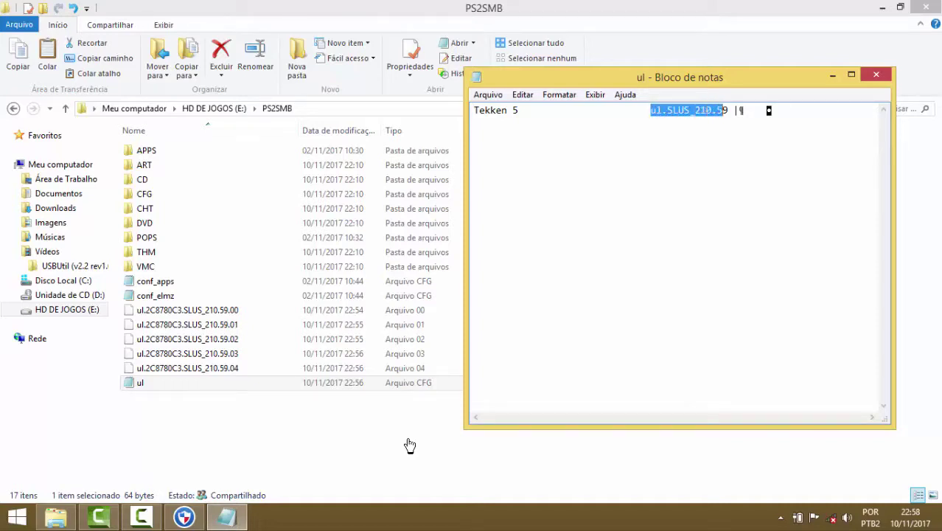
key(shift+Right)
key(alt+F4)
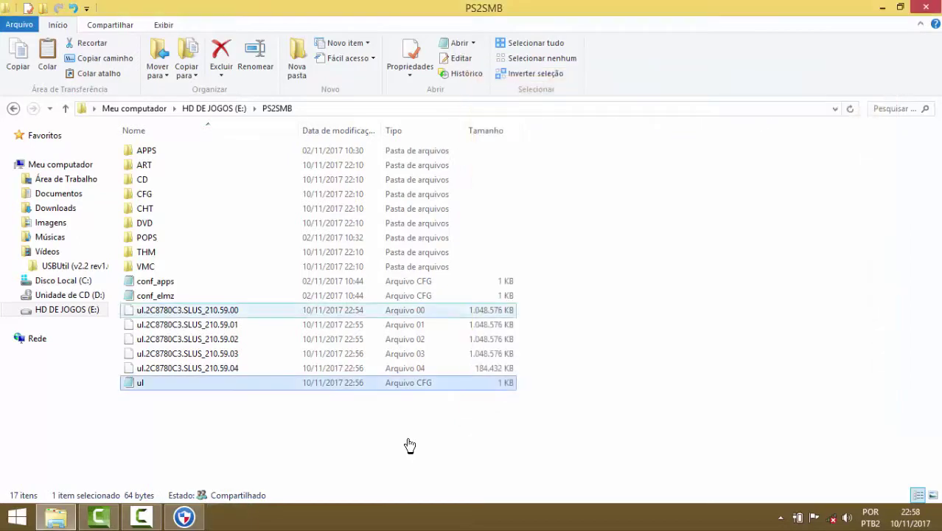
Step: Compare the Rumble Racing image in the DVD folder with the five split Tekken 5 files in PS2SMB
click(410, 446)
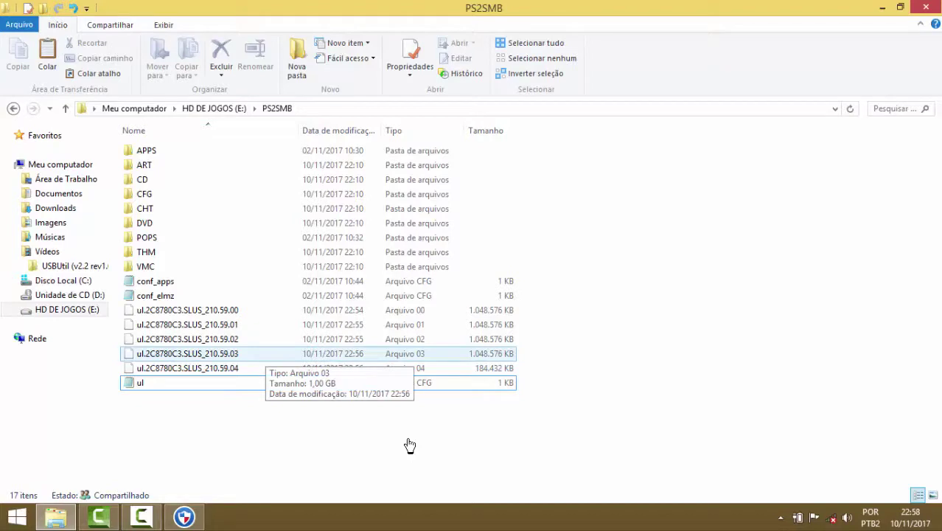
key(Up)
key(Up)
key(Up)
key(Up)
key(Up)
key(Up)
key(Up)
key(Up)
key(Up)
key(Up)
key(Up)
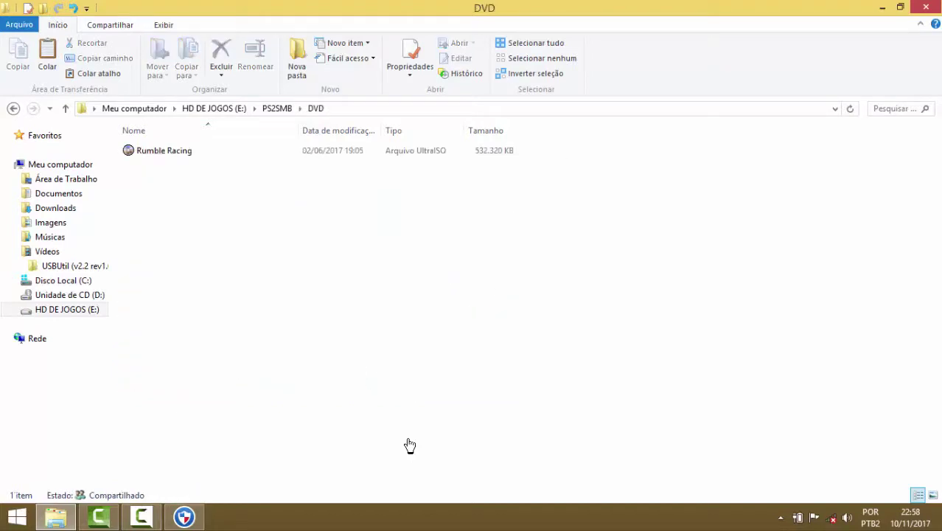
click(175, 155)
key(alt+Left)
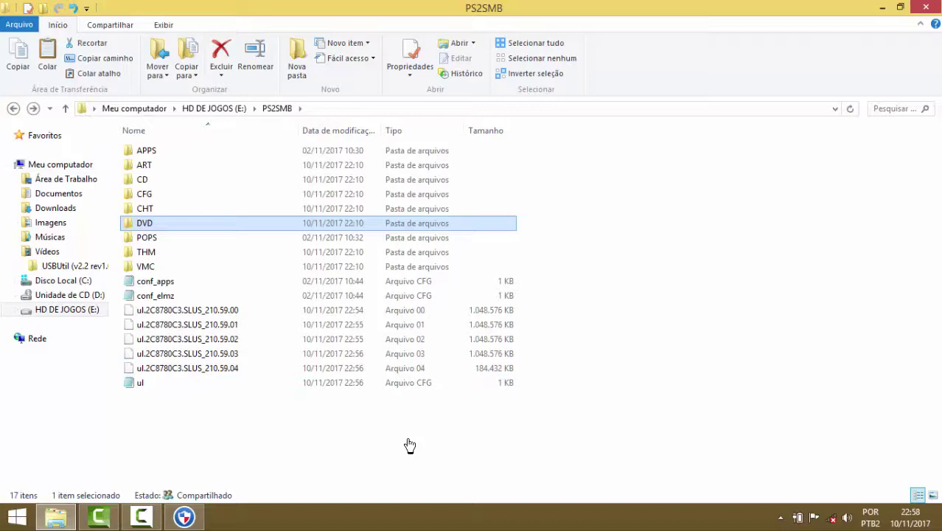
drag(528, 364, 485, 313)
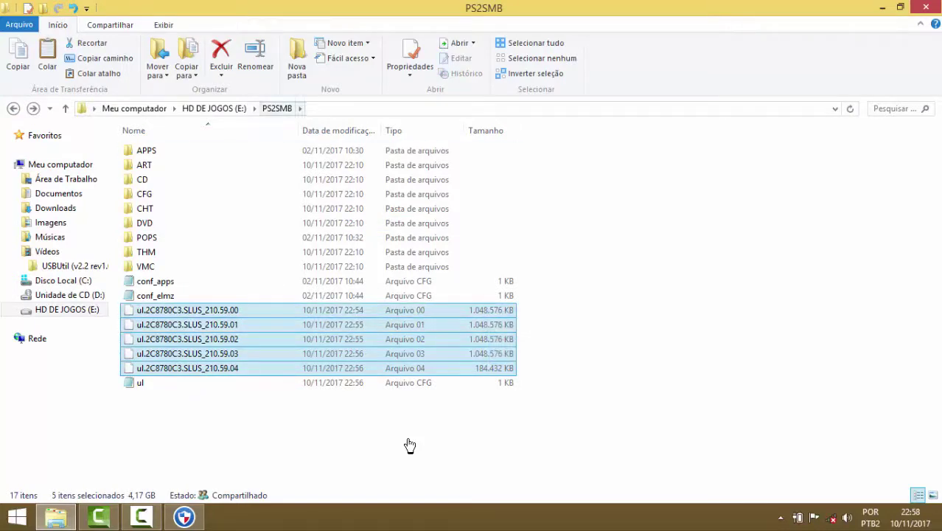
click(410, 446)
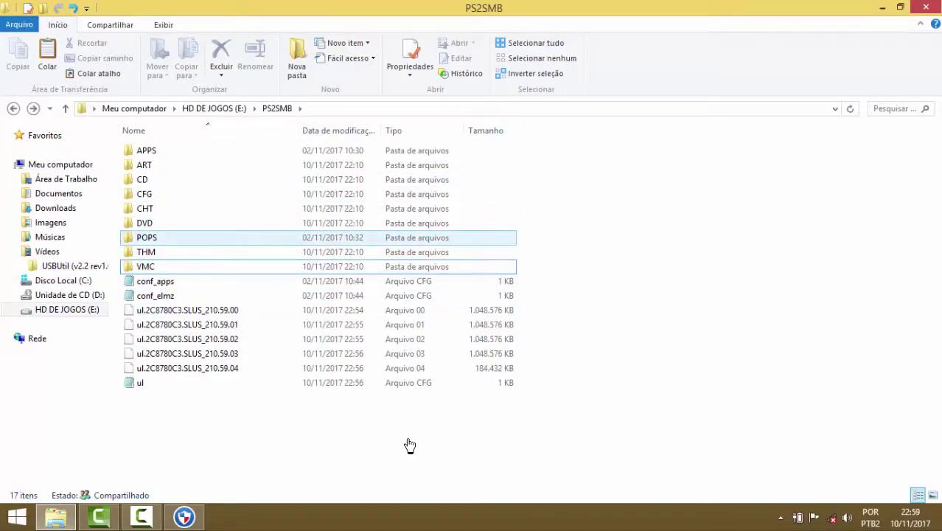
Step: Open the POPS folder in PS2SMB, check its BIOS, PFS_WRAP and POPS_IOX.PAK files, and return to the desktop
key(Up)
key(Up)
key(Return)
drag(194, 249, 193, 151)
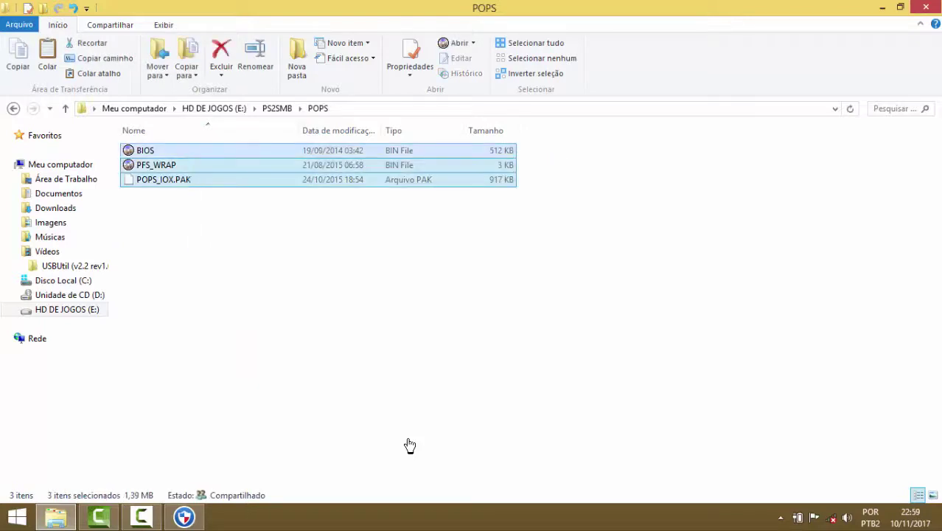
click(409, 445)
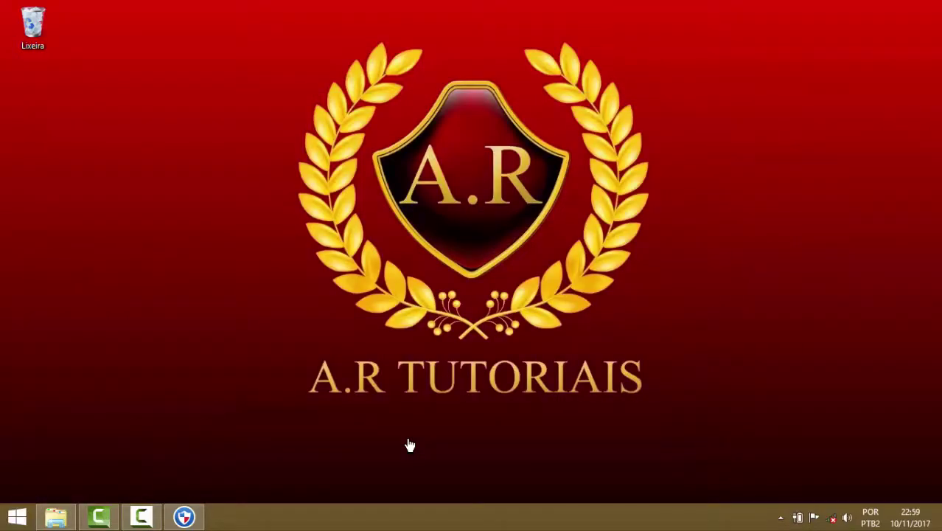
Step: Empty the Recycle Bin and confirm the deletion
key(shift+F10)
key(Down)
key(Return)
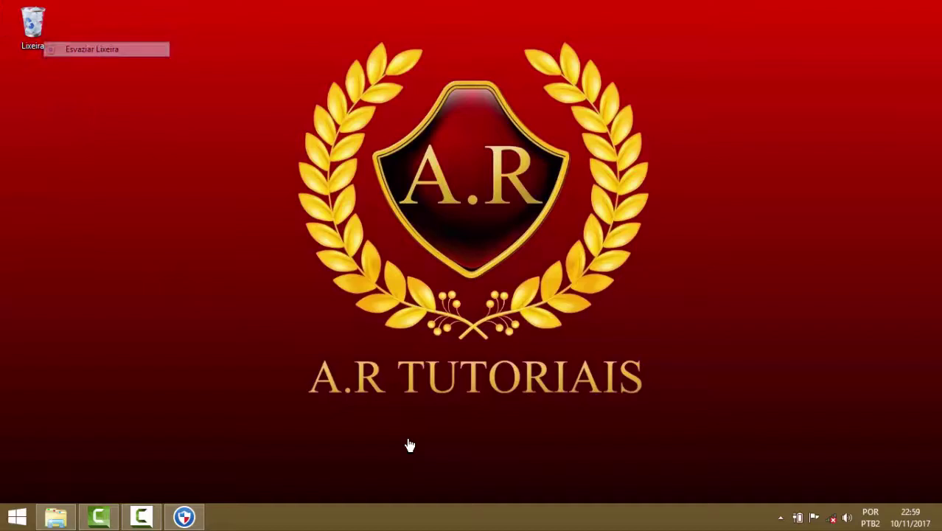
key(Return)
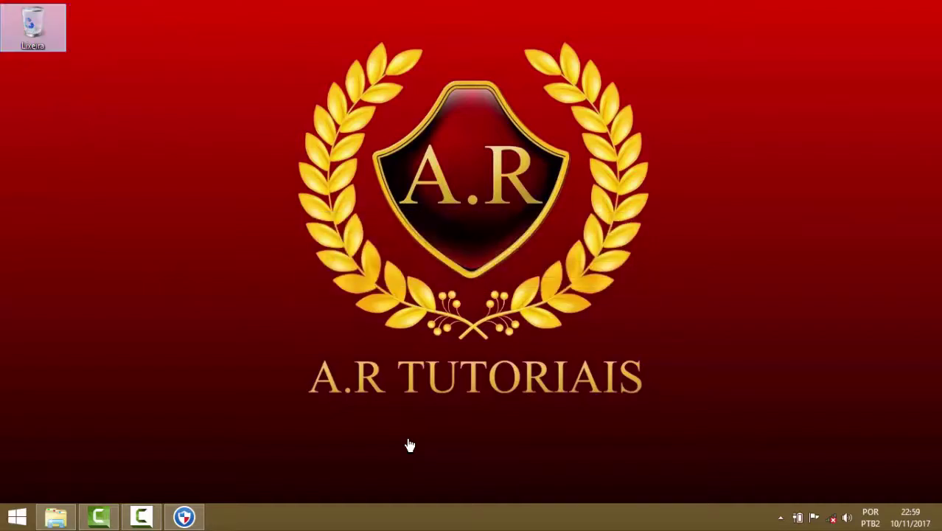
click(410, 445)
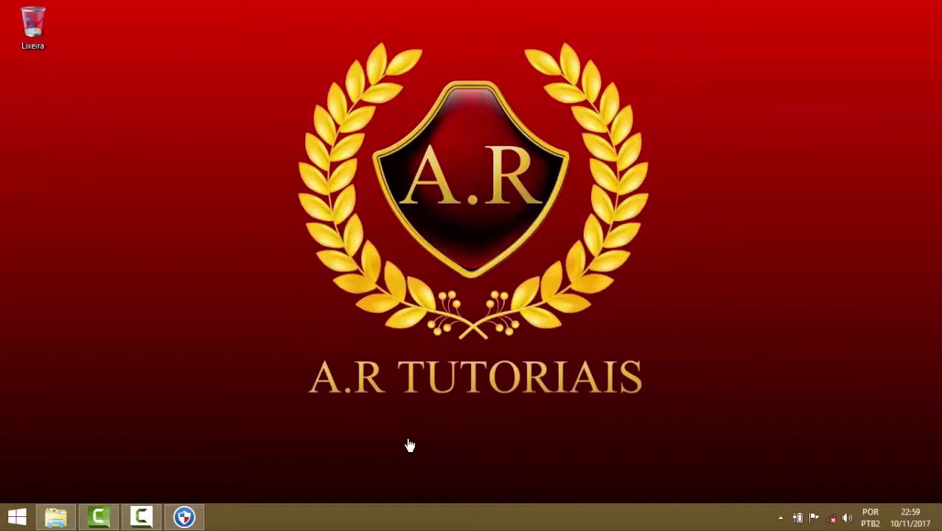
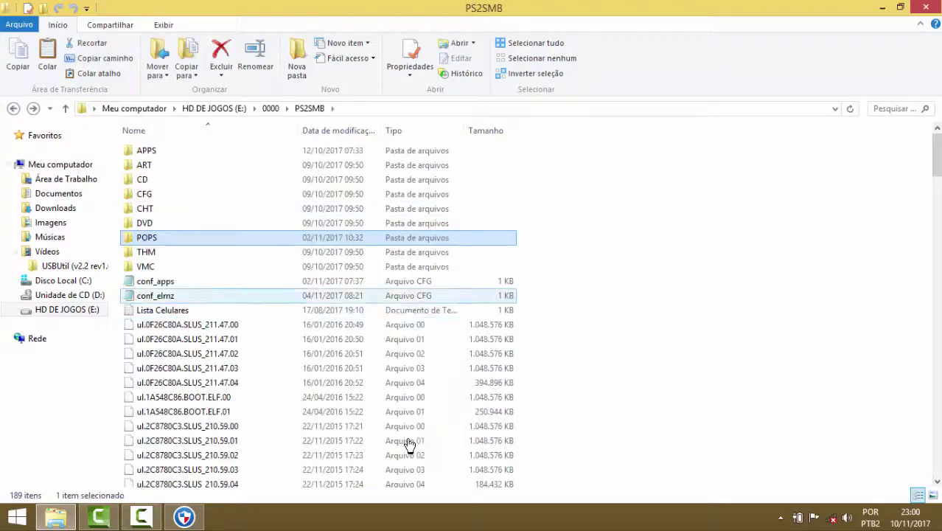
Step: Look through the split ul game files in the PS2SMB folder, down to the ul configuration file
scroll(410, 445, down, 6)
key(Down)
key(Down)
key(Down)
key(Down)
key(Down)
key(Down)
key(Down)
key(Down)
key(Down)
key(Down)
key(Down)
key(Down)
key(Down)
key(Down)
key(Down)
key(Down)
key(Down)
key(Down)
key(Down)
key(Down)
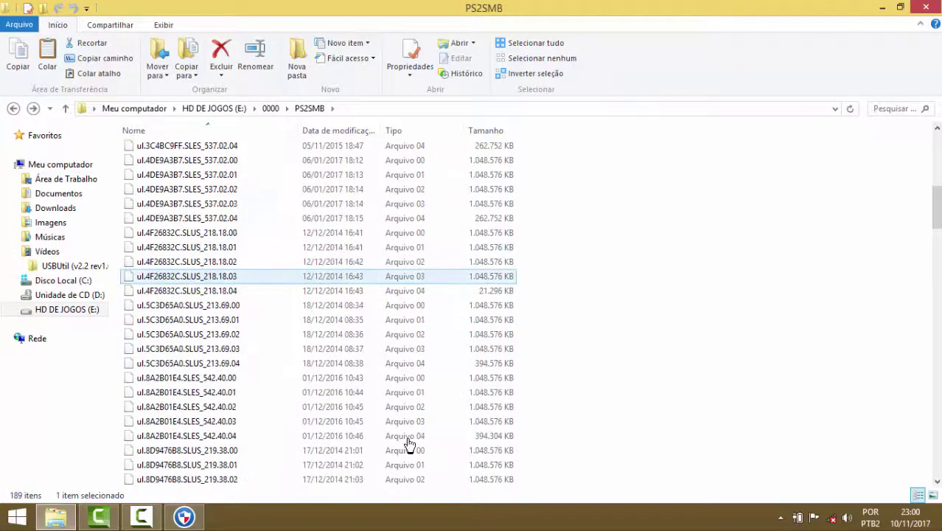
key(Down)
key(Down)
key(Down)
key(Down)
key(Down)
key(Down)
key(Down)
key(Down)
key(Down)
key(Down)
key(Down)
key(Down)
key(Down)
key(Down)
key(Down)
key(Down)
key(Down)
key(Down)
key(Down)
key(Down)
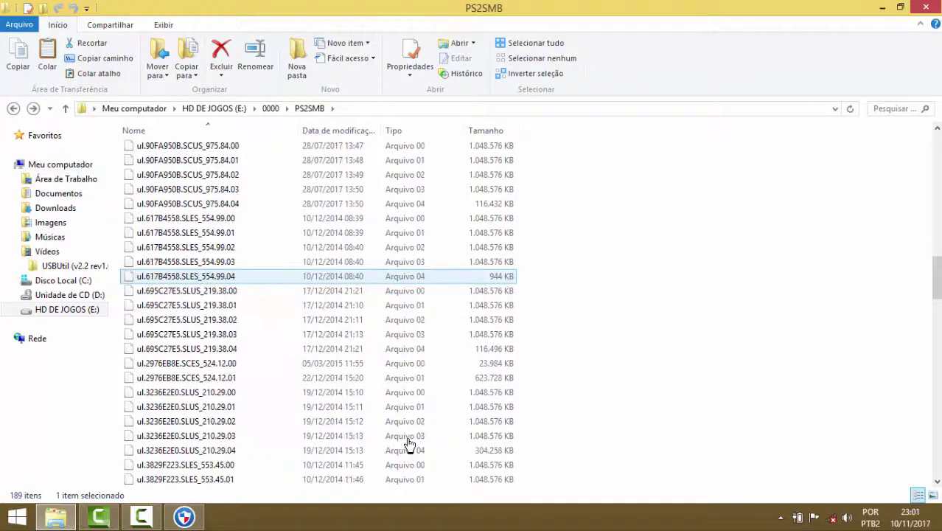
key(Down)
key(Down)
key(Down)
key(Down)
key(Down)
key(Down)
key(Down)
key(Down)
key(Down)
key(Down)
key(Down)
key(Down)
key(Down)
key(Down)
key(Down)
key(Down)
key(Down)
key(Down)
key(Down)
key(Down)
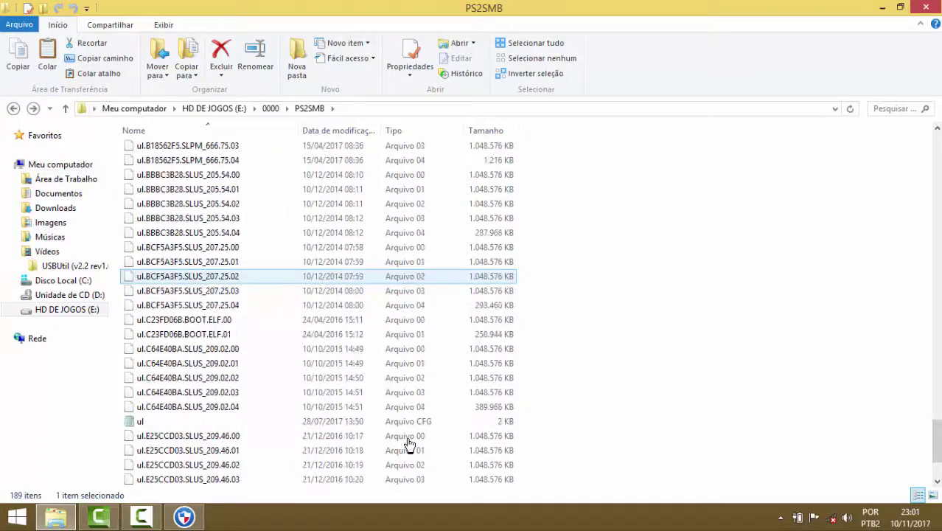
Step: Open the ul configuration file in Notepad, read along its game names and ID entries, and close it
key(Return)
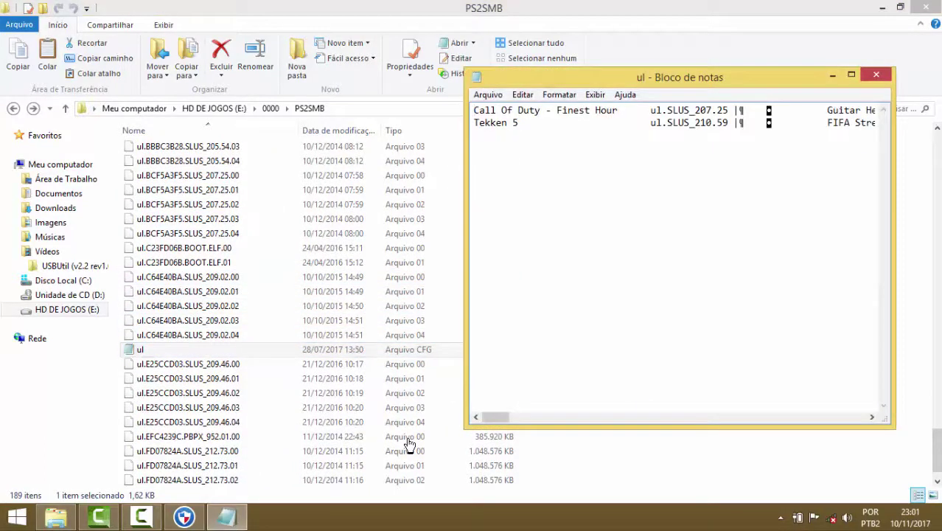
key(Right)
key(Right)
key(Right)
key(Right)
key(Right)
key(Right)
key(Right)
key(Right)
key(Right)
key(Right)
key(Right)
key(Right)
key(Right)
key(Right)
key(Right)
key(Right)
key(Right)
key(Right)
key(Right)
key(Right)
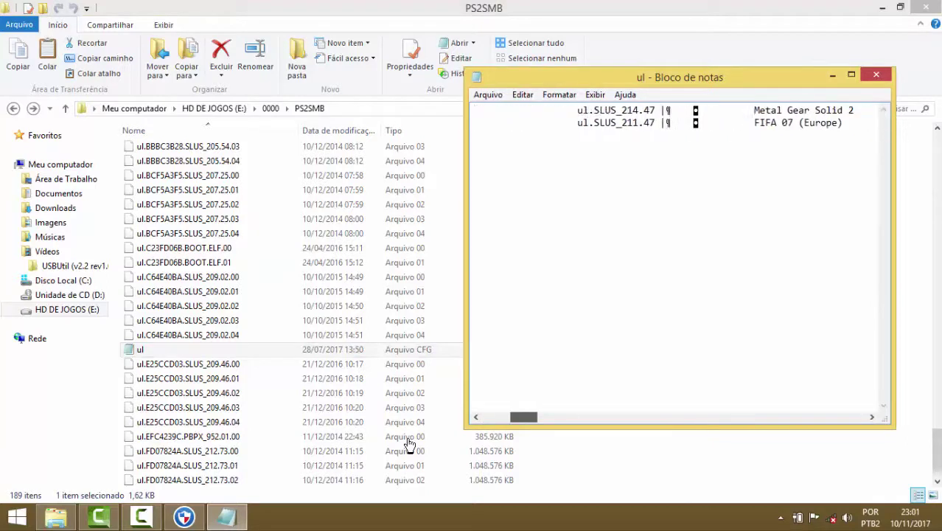
key(Right)
key(Right)
key(Right)
key(Right)
key(Right)
key(Right)
key(Right)
key(Right)
key(Right)
key(Right)
key(Right)
key(Right)
key(Right)
key(Right)
key(Right)
key(Right)
key(Right)
key(Right)
key(Right)
key(Right)
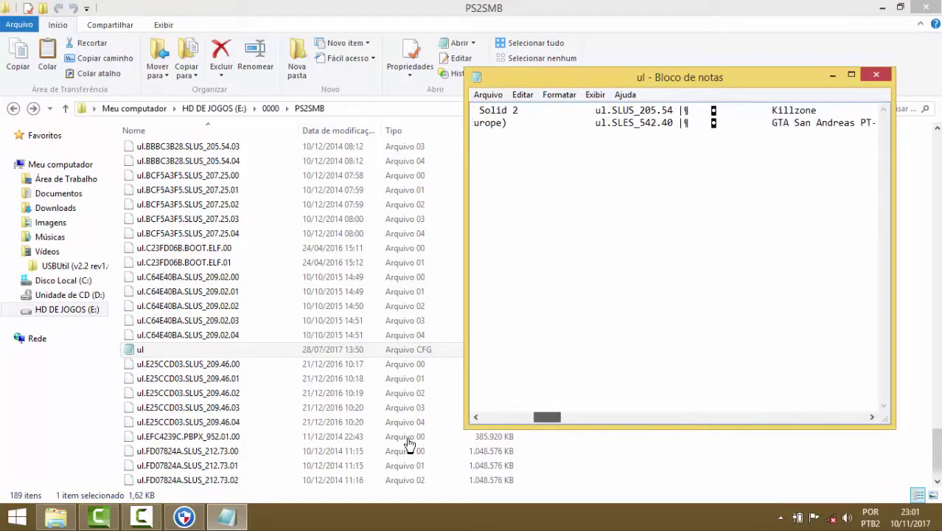
key(Right)
key(Right)
key(Right)
key(Right)
key(Right)
key(Right)
key(Right)
key(Right)
key(Right)
key(Right)
key(Right)
key(Right)
key(Right)
key(Right)
key(Right)
key(Right)
key(Right)
key(Right)
key(Right)
key(Right)
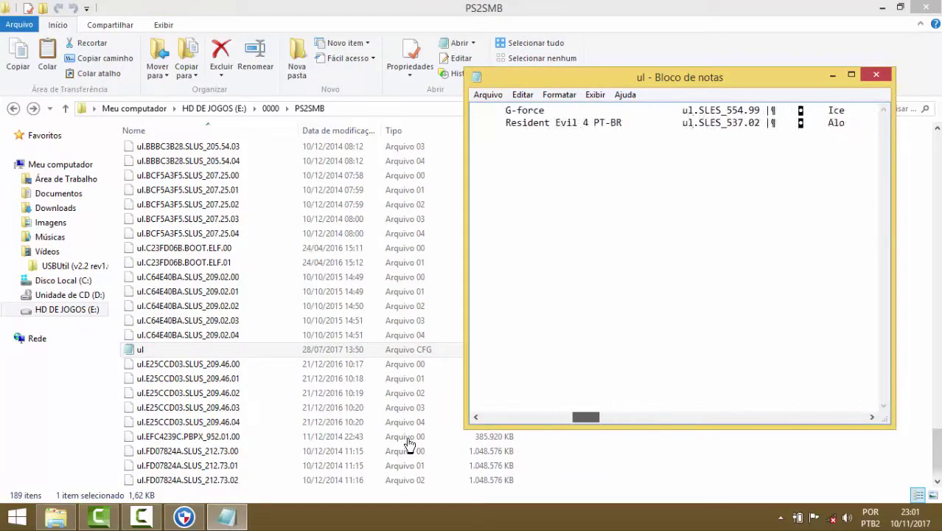
key(alt+F4)
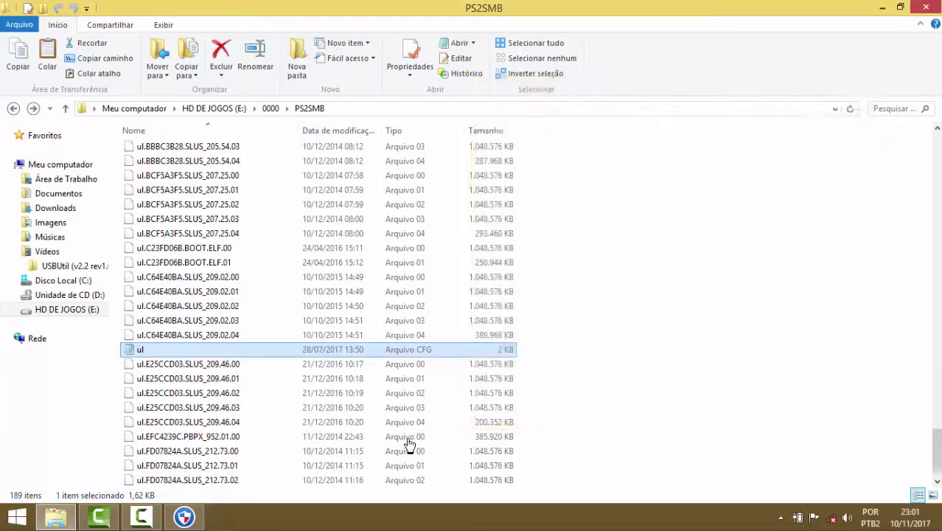
Step: Select a large block of the split ul game files in PS2SMB and return to the start of the list
scroll(409, 442, up, 3)
drag(587, 391, 437, 138)
scroll(410, 444, up, 20)
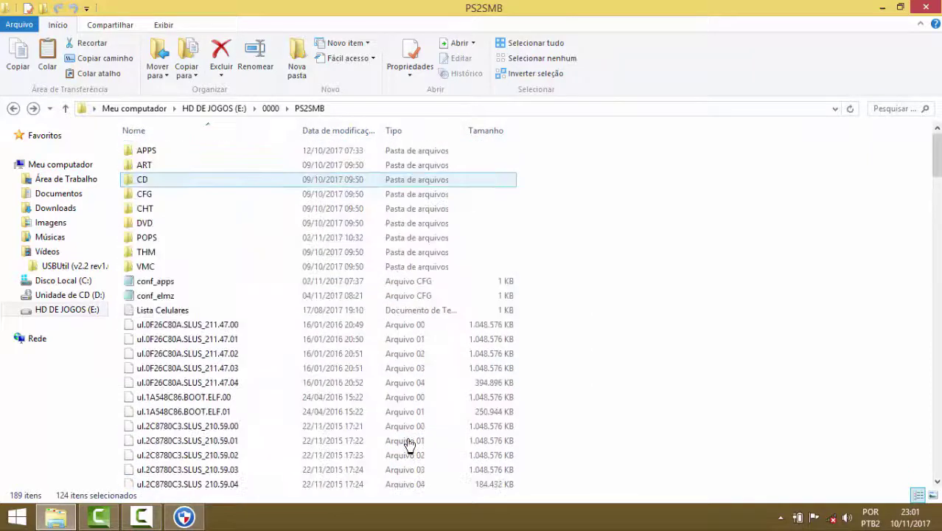
Step: Open the DVD folder, look over its ISO game images, and return to PS2SMB
key(Down)
key(Down)
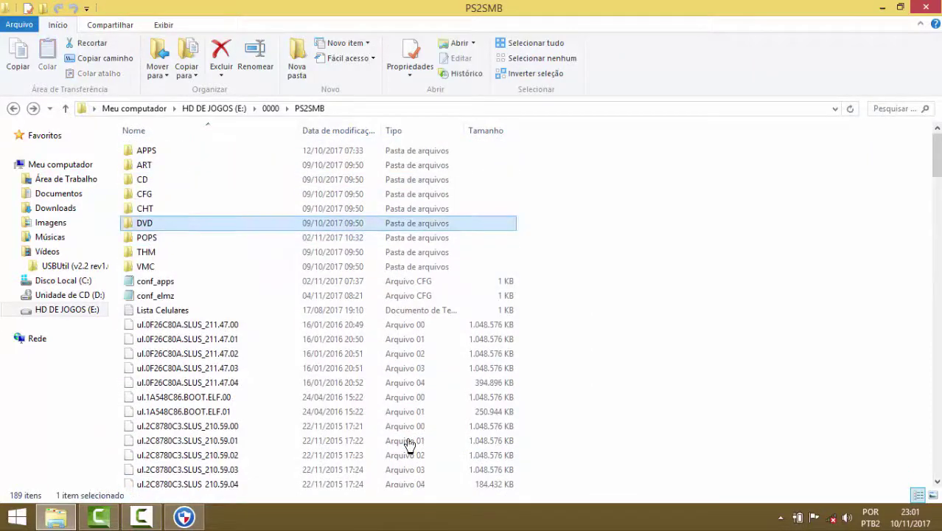
key(Return)
scroll(410, 444, down, 9)
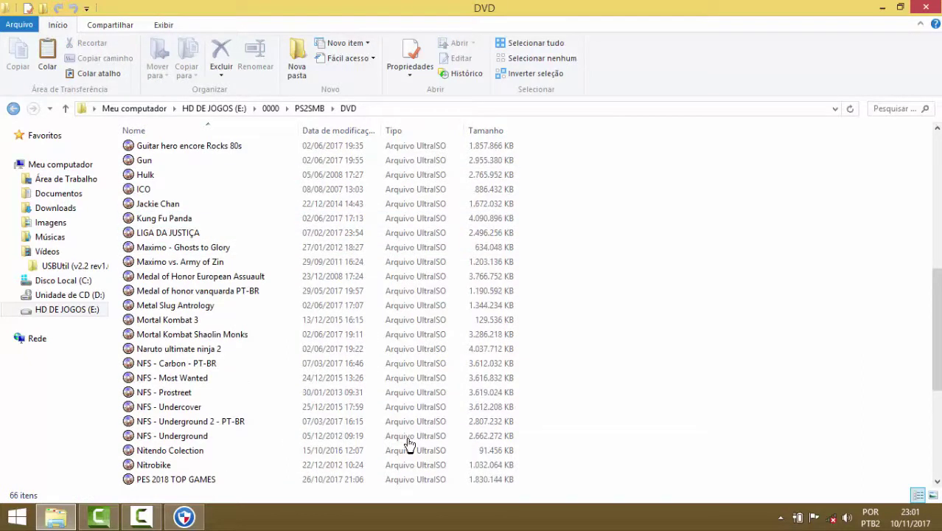
key(BackSpace)
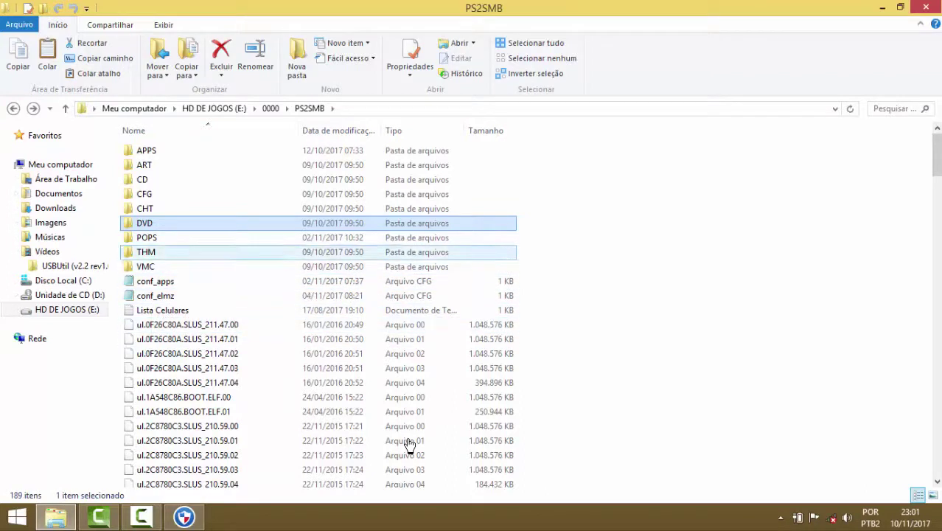
Step: Open the POPS folder and select SB.Metal Gear.ELF and Metal Gear.VCD together
key(space)
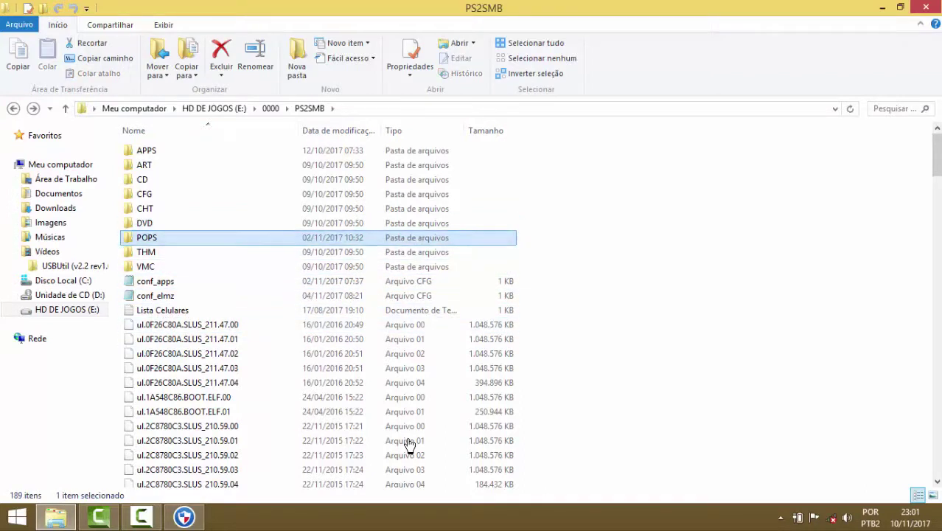
key(Return)
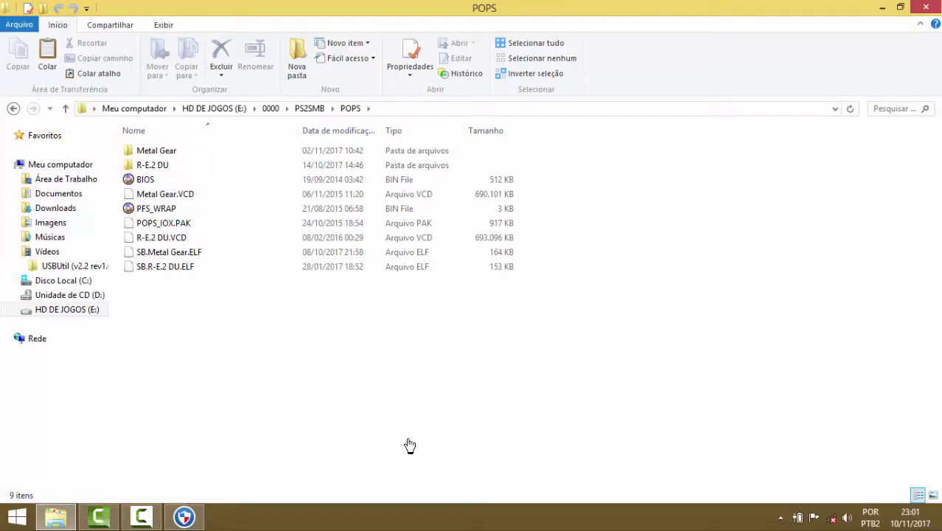
key(End)
key(Up)
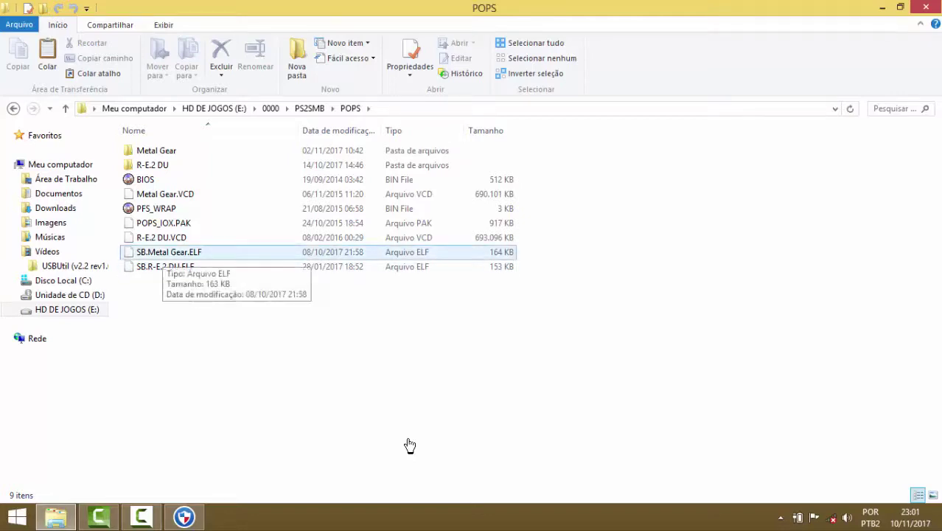
key(Down)
key(Up)
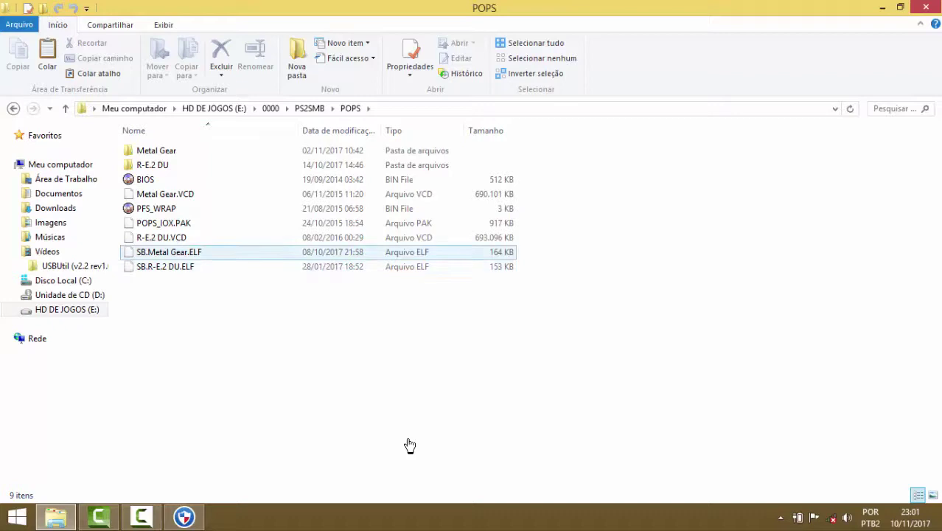
key(space)
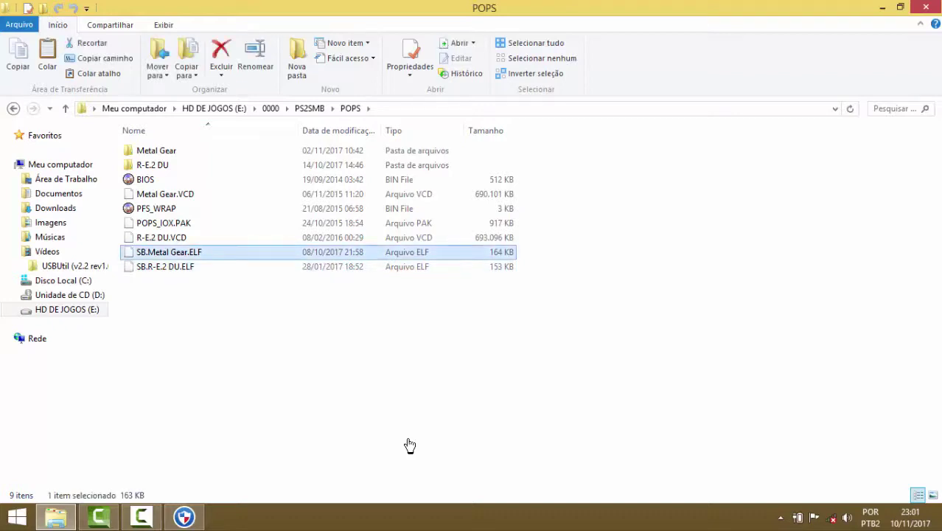
key(ctrl+Up)
key(ctrl+Up)
key(ctrl+Up)
key(ctrl+Up)
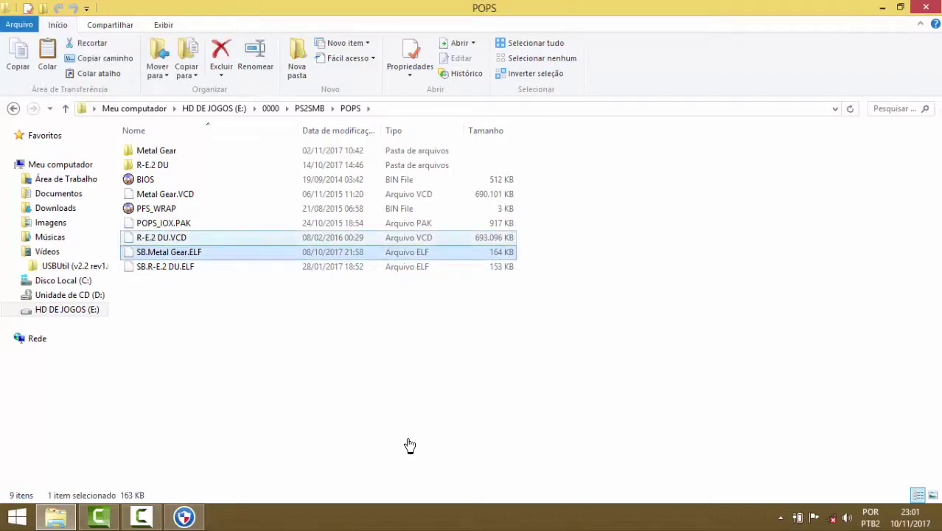
key(ctrl+space)
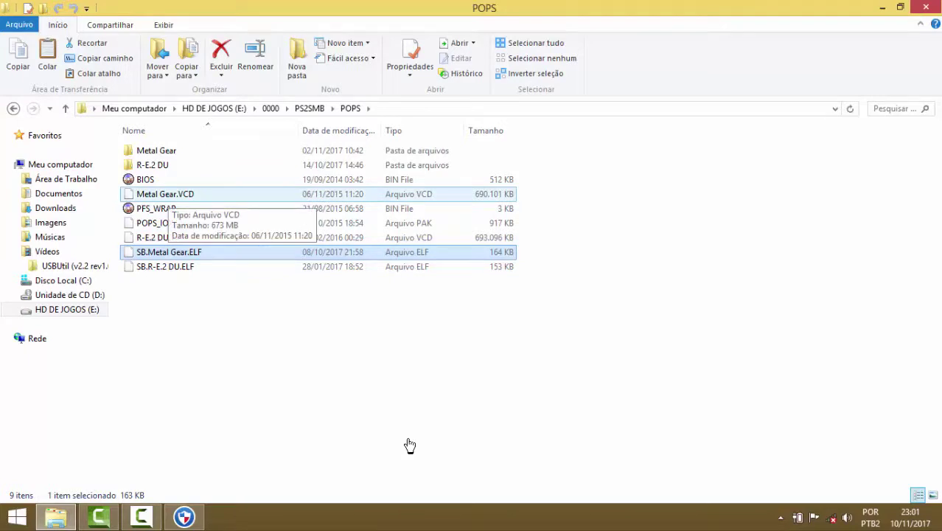
key(ctrl+space)
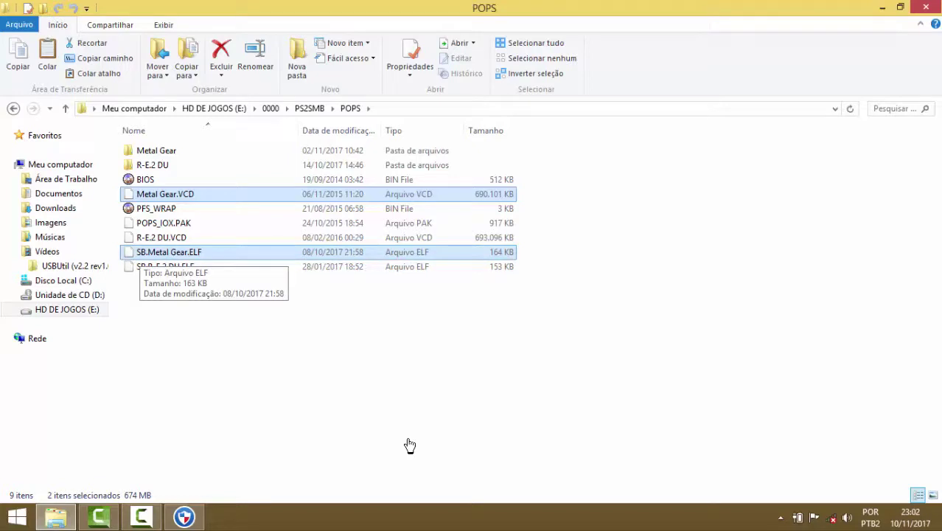
Step: Copy the selected Metal Gear.VCD and SB.Metal Gear.ELF files from the POPS folder
key(ctrl+Up)
key(ctrl+Up)
key(ctrl+Up)
key(ctrl+Up)
key(ctrl+Up)
key(ctrl+Up)
key(ctrl+Up)
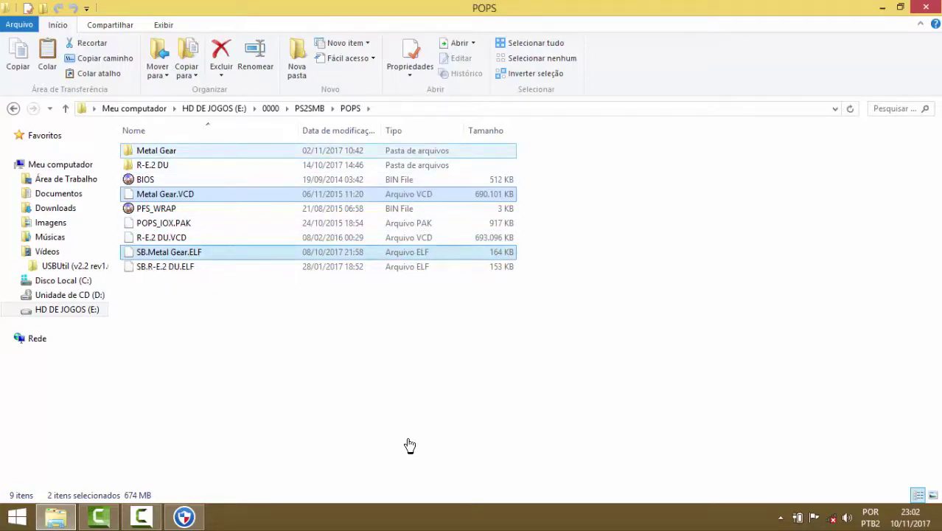
key(ctrl+Down)
key(ctrl+Down)
key(shift+F10)
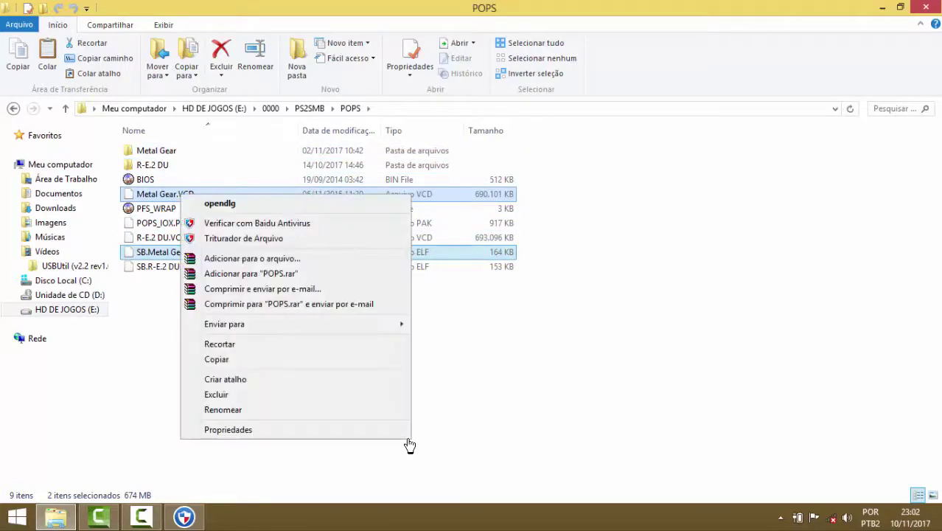
key(Up)
key(Up)
key(Up)
key(Up)
key(Up)
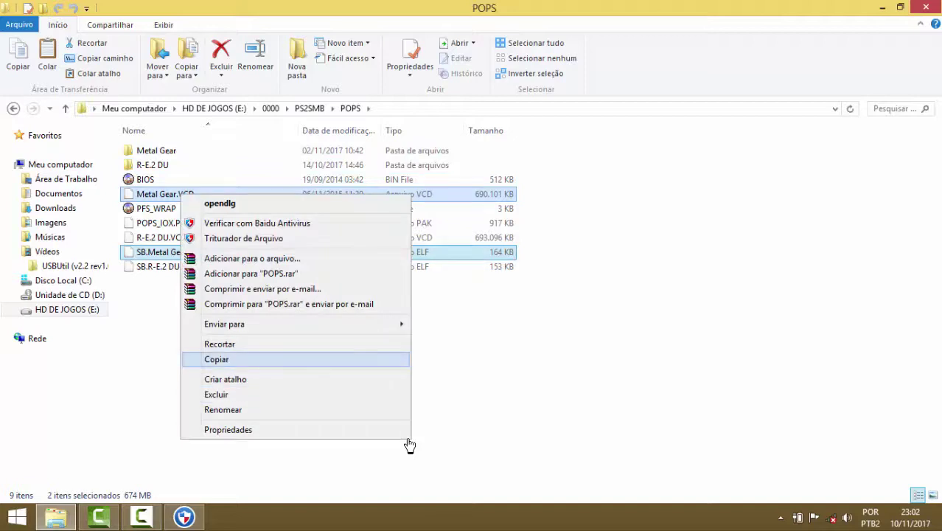
key(Return)
Step: Open the Metal Gear folder inside POPS and look over its VMC memory card files
key(ctrl+Up)
key(ctrl+Up)
key(ctrl+Down)
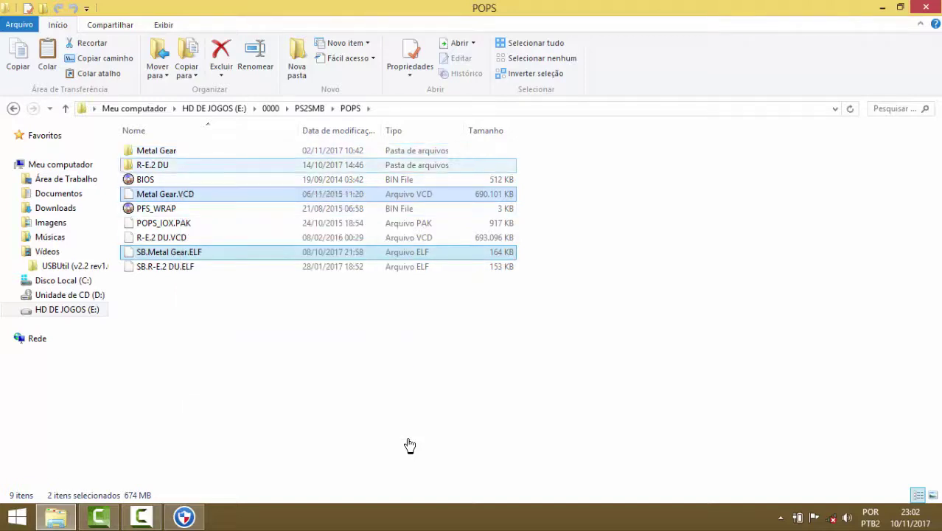
key(ctrl+Up)
key(ctrl+Down)
key(Up)
key(Return)
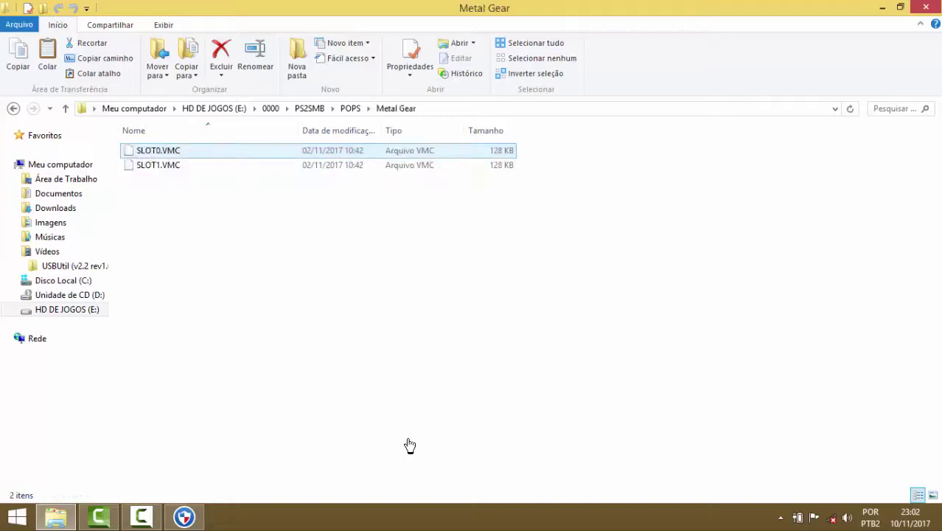
key(Down)
key(Up)
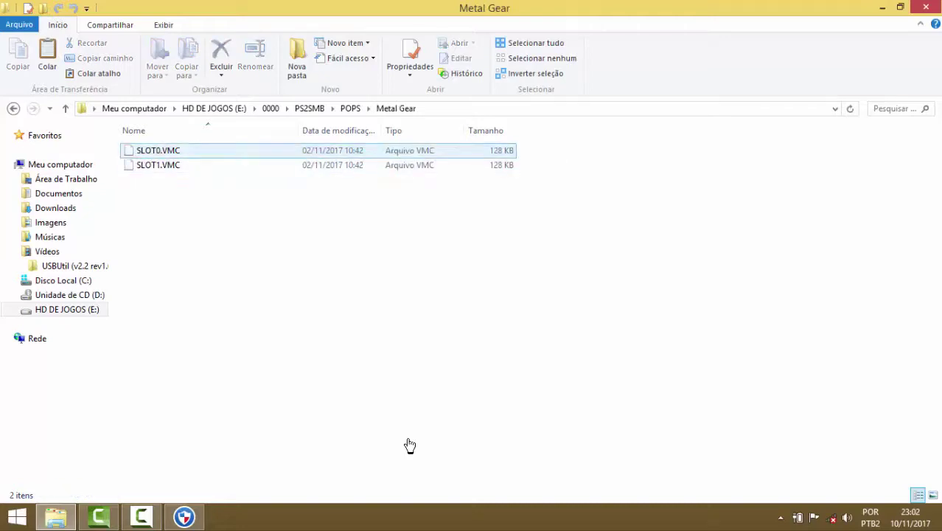
key(Down)
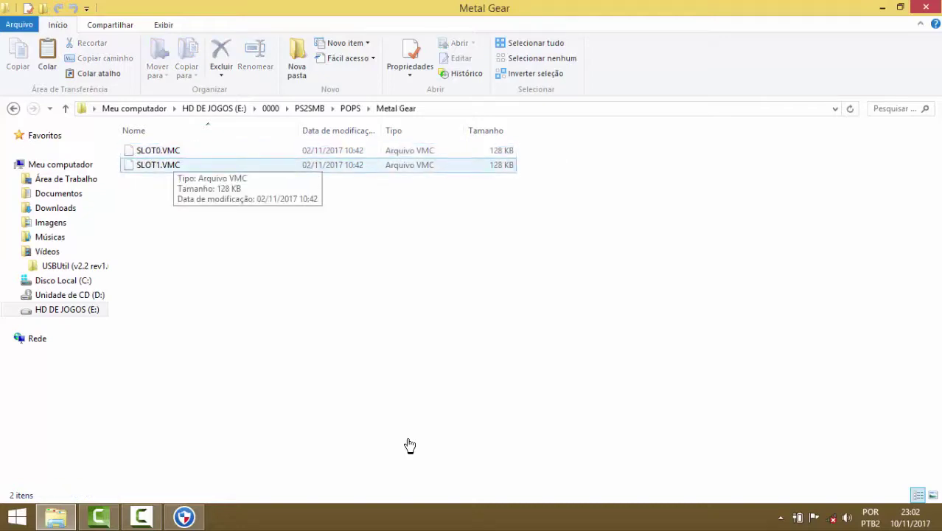
Step: Go to the HD DE JOGOS (E:) drive and open the PS2SMB folder at its root
key(shift+Tab)
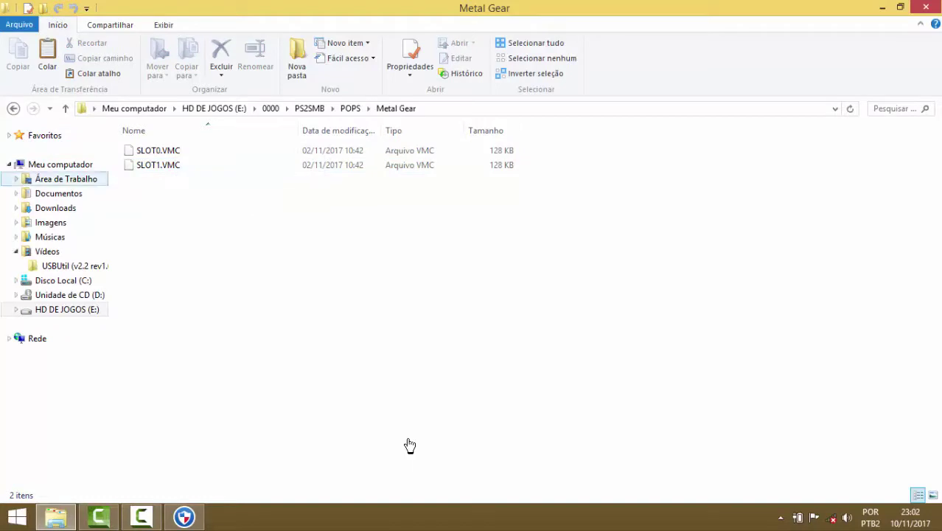
key(Return)
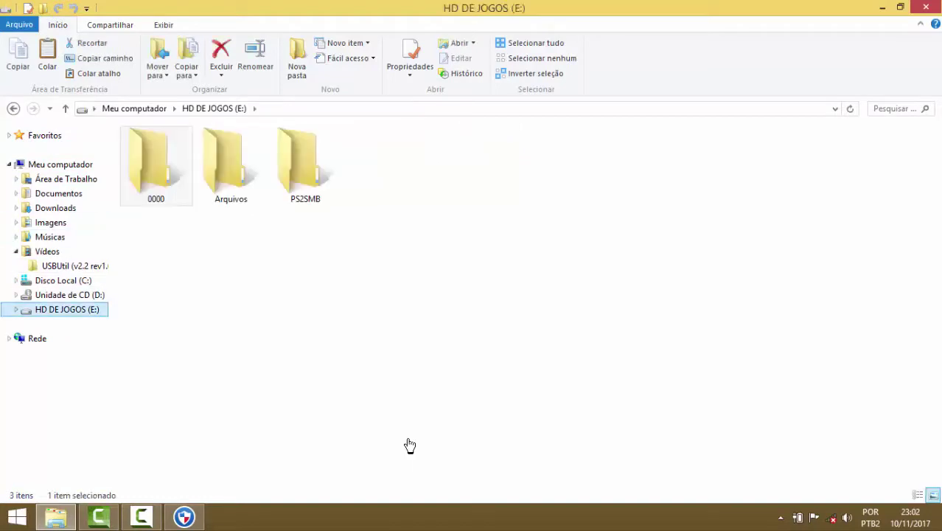
key(Tab)
key(End)
key(Return)
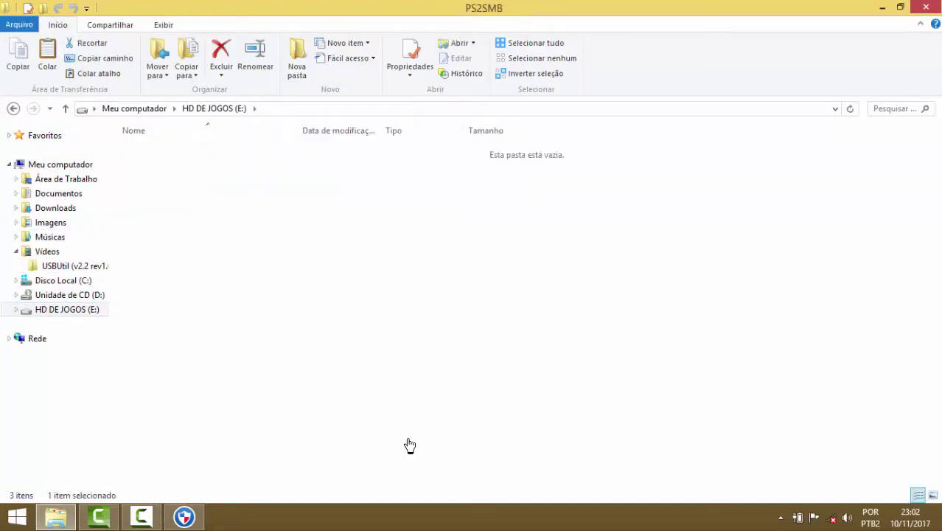
Step: Open the POPS folder inside PS2SMB
key(Up)
key(Up)
key(Up)
key(Up)
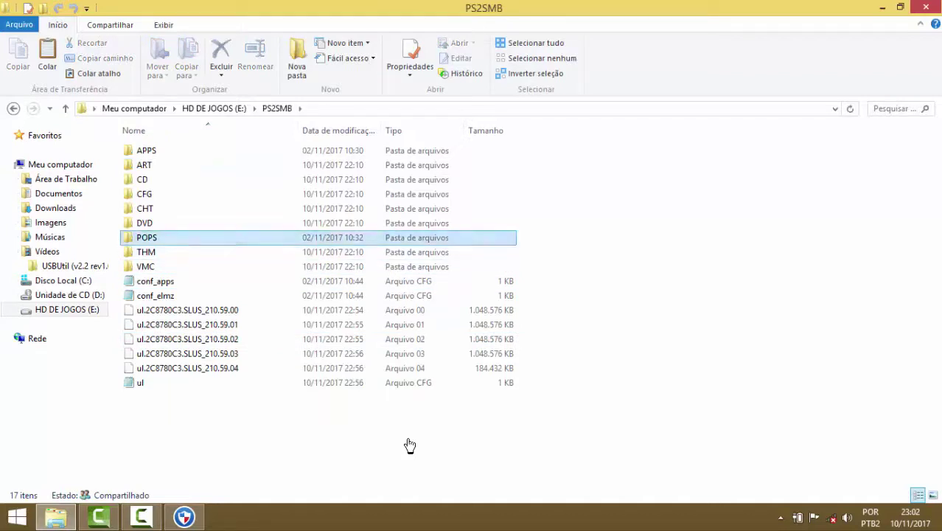
key(F2)
key(Return)
key(Down)
key(Down)
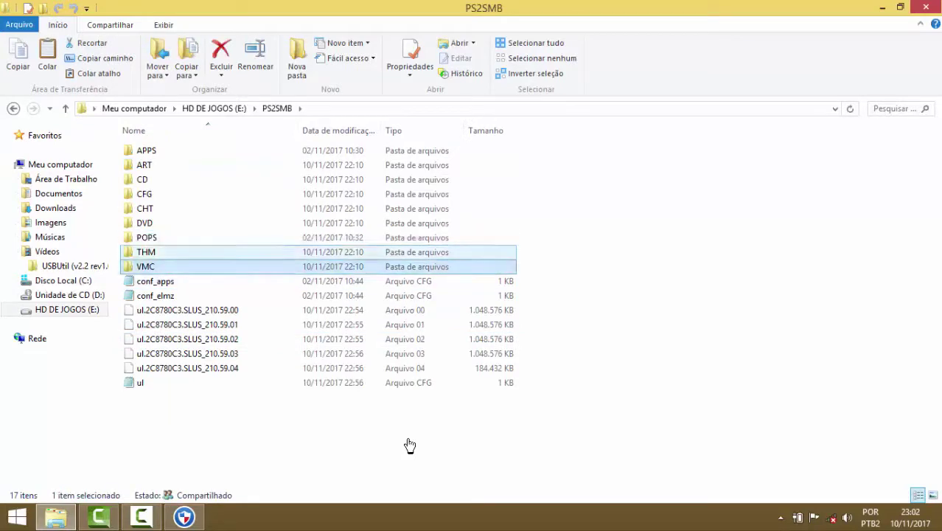
key(Up)
key(Up)
key(Return)
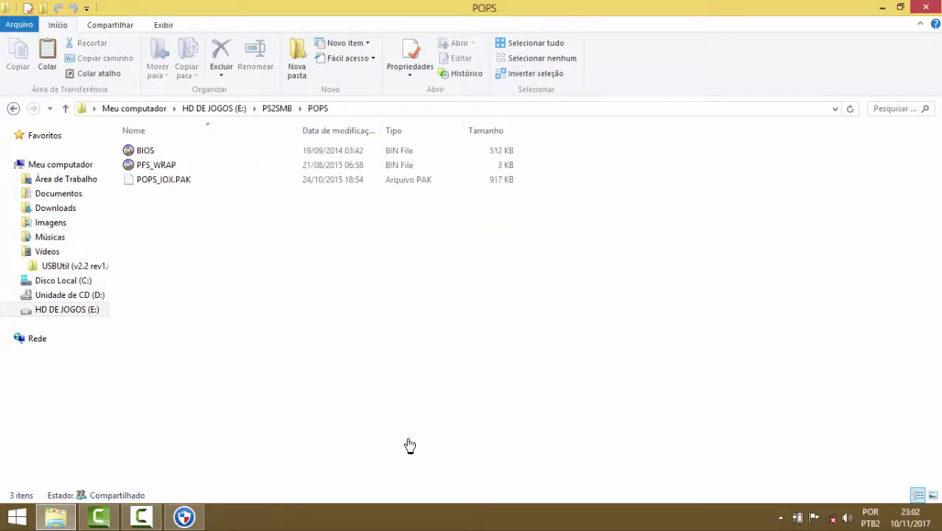
Step: Paste the copied Metal Gear files into this POPS folder and clear the selection
key(Menu)
key(Down)
key(Down)
key(Down)
key(Down)
key(Down)
key(Down)
key(Return)
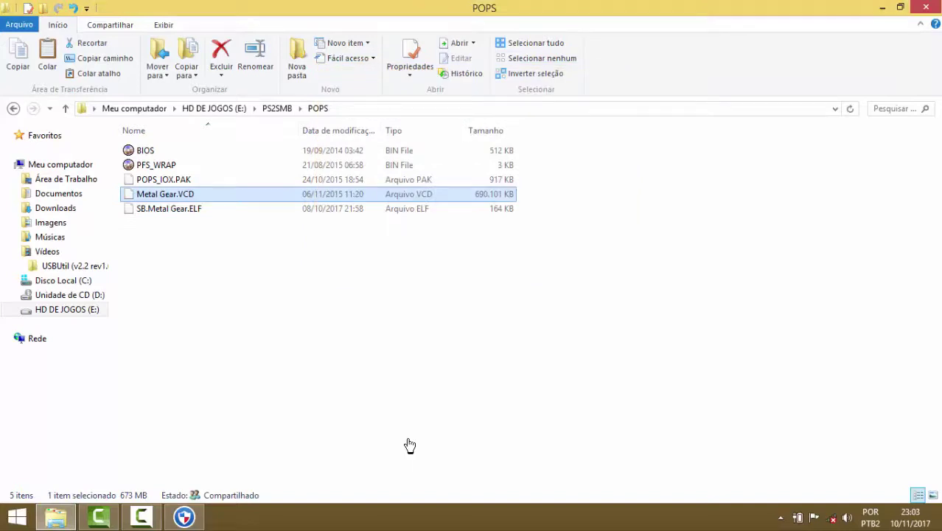
click(410, 445)
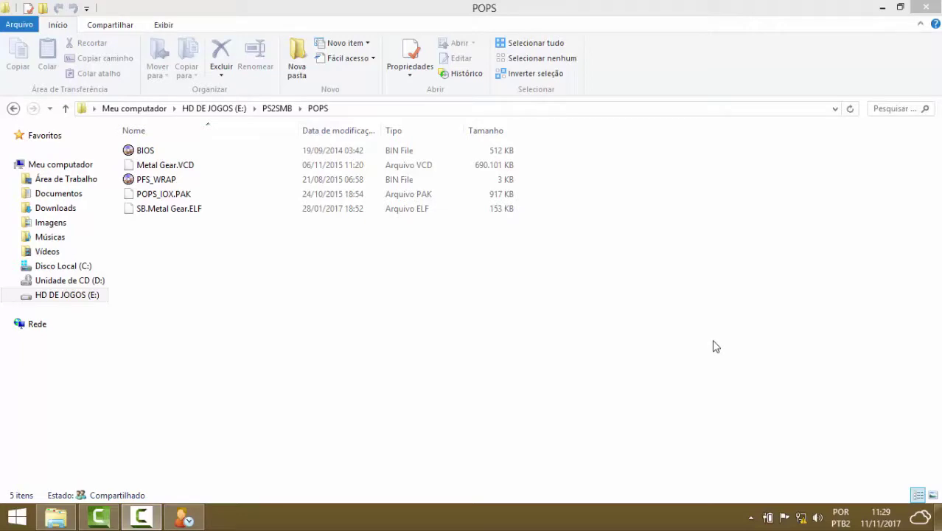
Step: Open the Imagens folder and extract the POPStarter r13 WIP 17 archive there
click(76, 223)
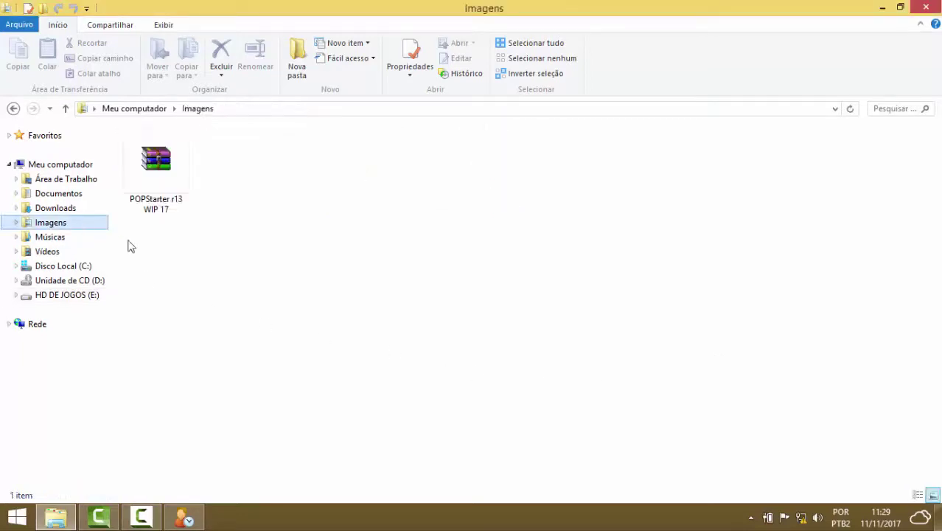
click(173, 184)
right_click(175, 161)
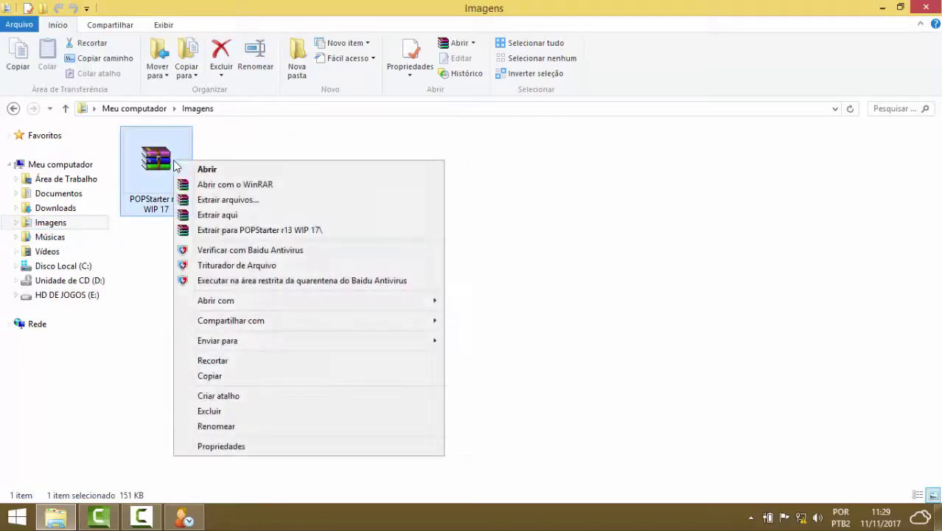
click(230, 215)
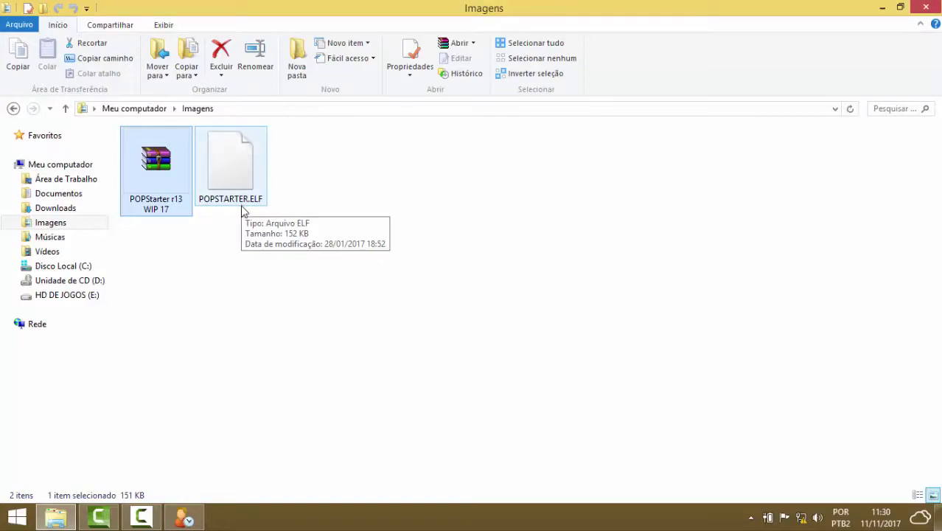
click(248, 233)
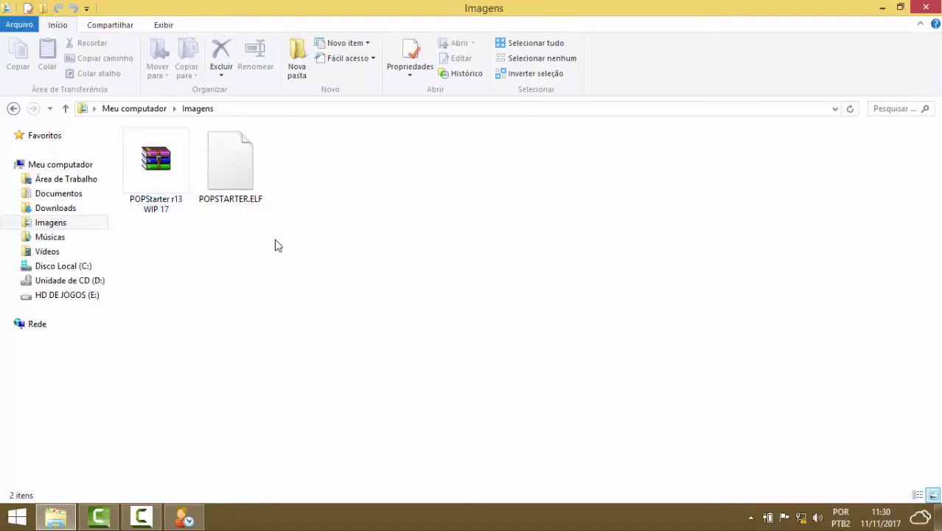
Step: Move POPSTARTER.ELF from Imagens into the POPS folder of PS2SMB by cutting and pasting it
click(244, 190)
right_click(244, 168)
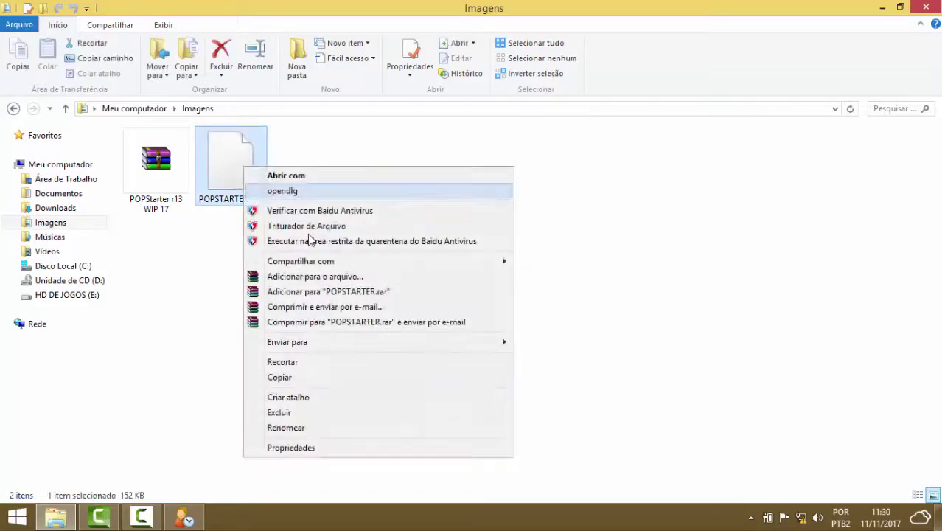
click(320, 362)
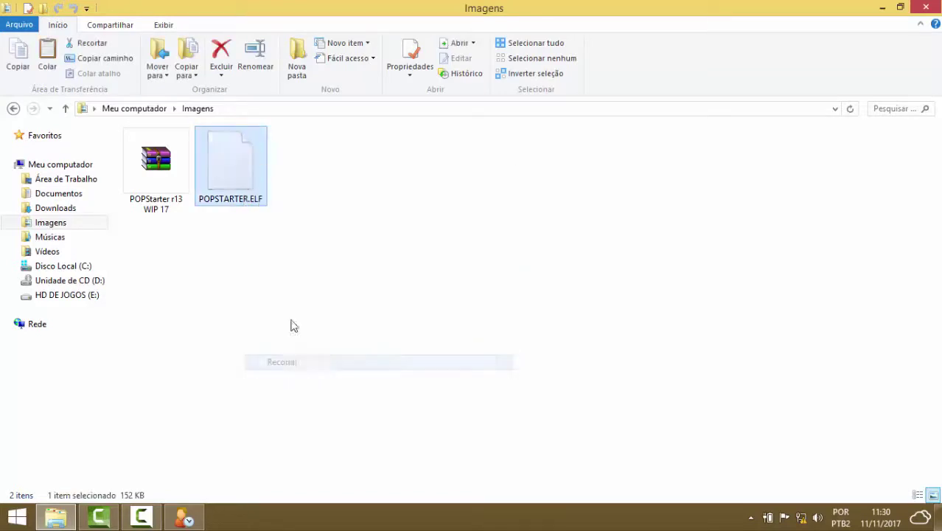
click(13, 109)
click(13, 109)
click(321, 270)
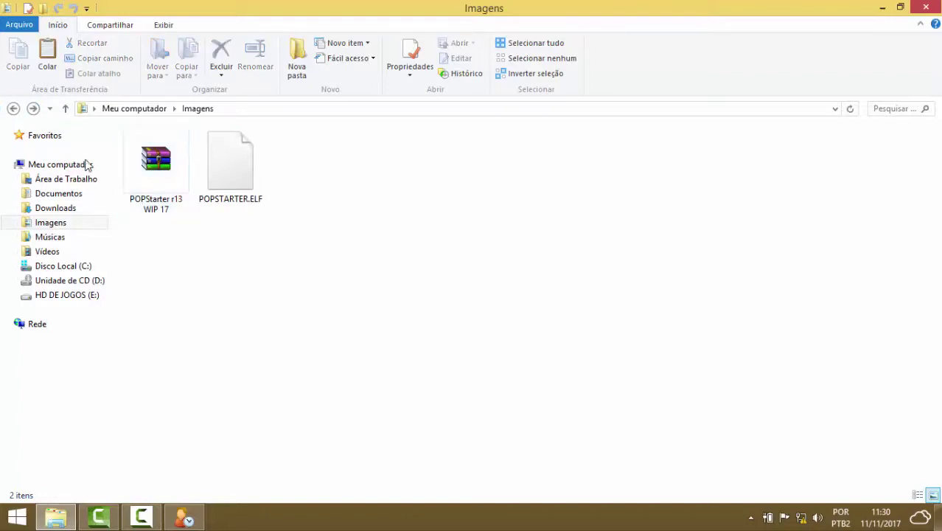
click(14, 109)
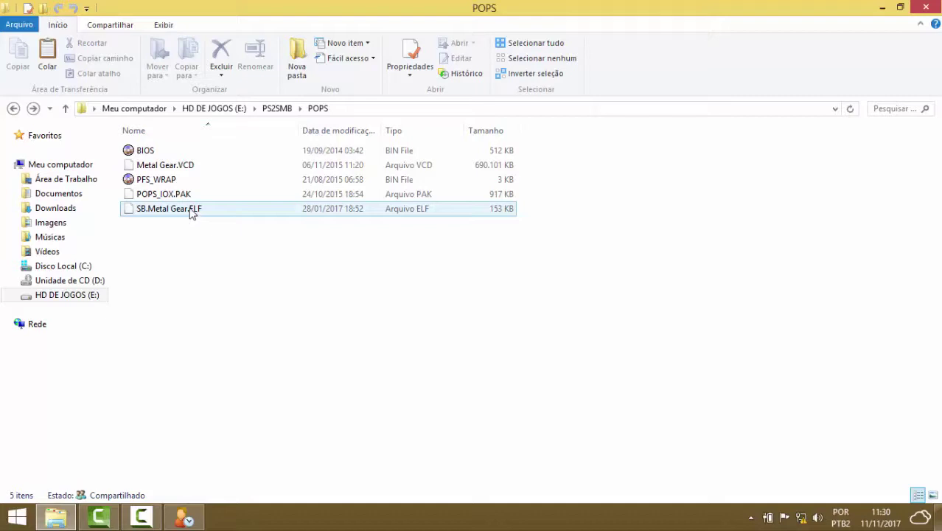
mouse_move(186, 215)
right_click(252, 267)
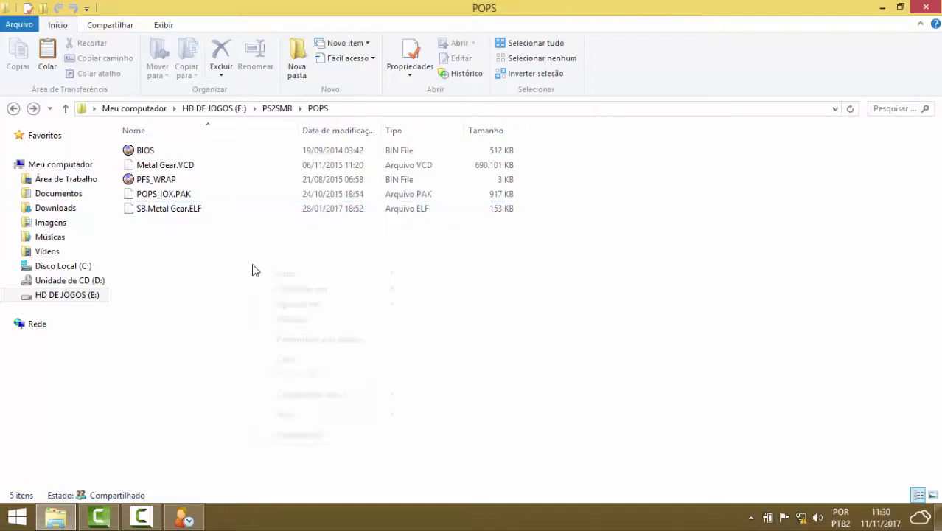
click(292, 359)
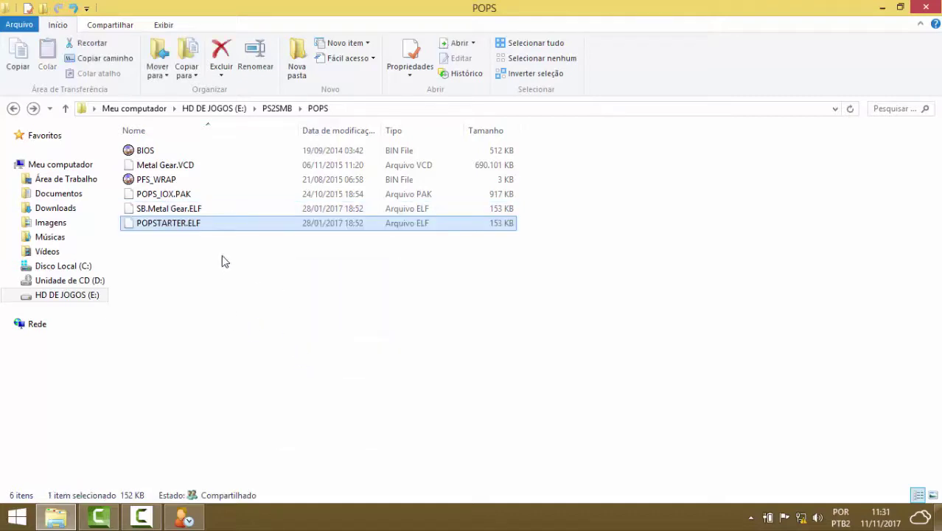
Step: Copy the name text of SB.Metal Gear.ELF, leave the name unchanged, and delete that file from POPS
click(157, 213)
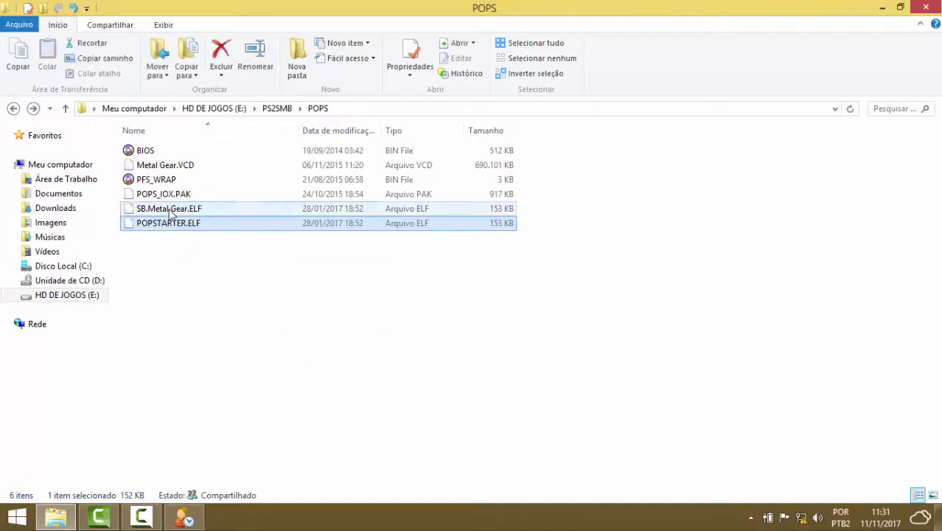
click(152, 214)
key(super+c)
right_click(159, 211)
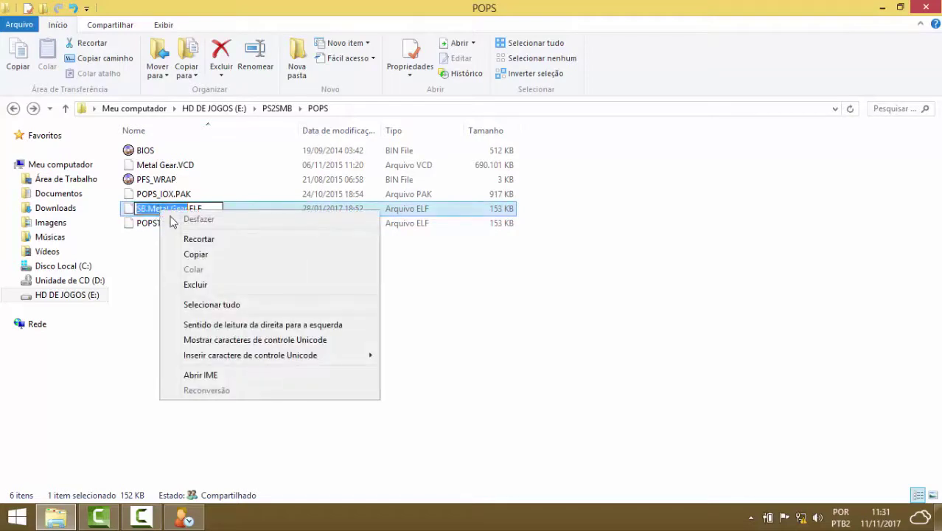
click(223, 257)
click(195, 234)
click(188, 211)
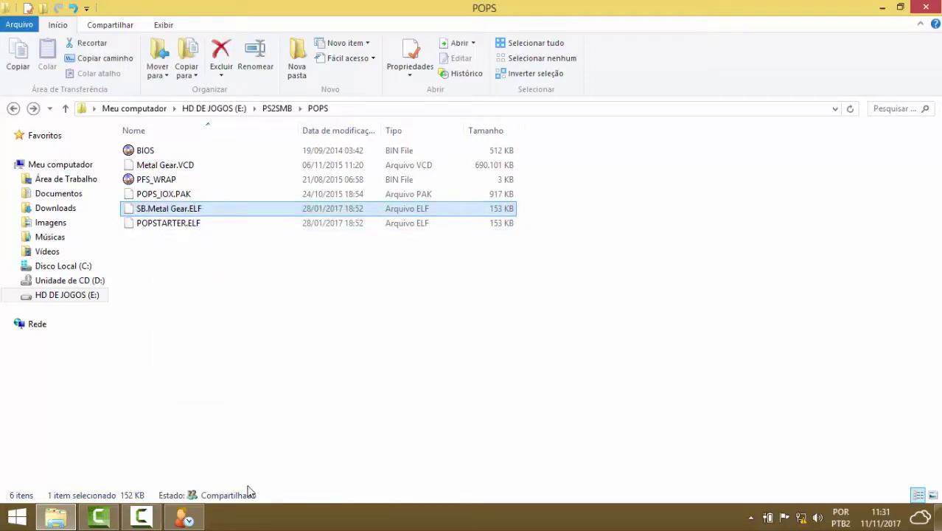
key(Delete)
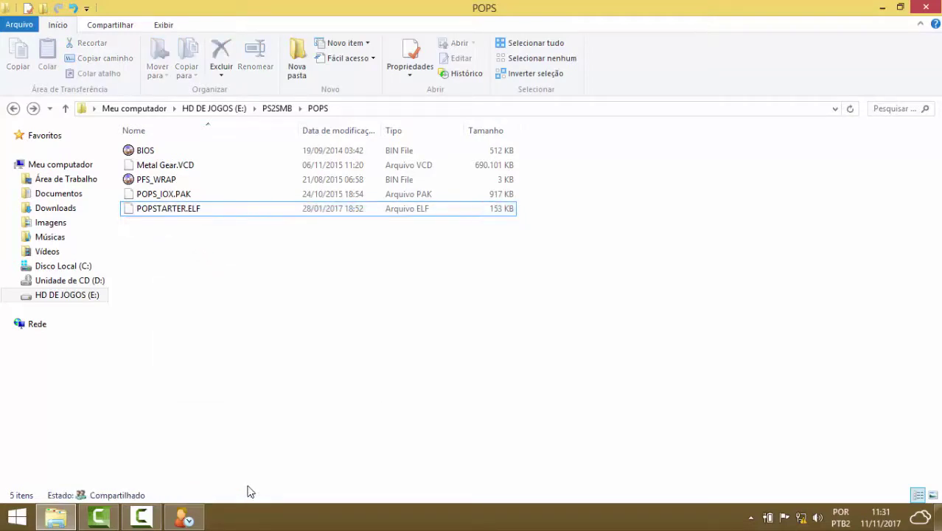
Step: Rename POPSTARTER.ELF as SB.Metal Gear.ELF using the copied name
click(180, 214)
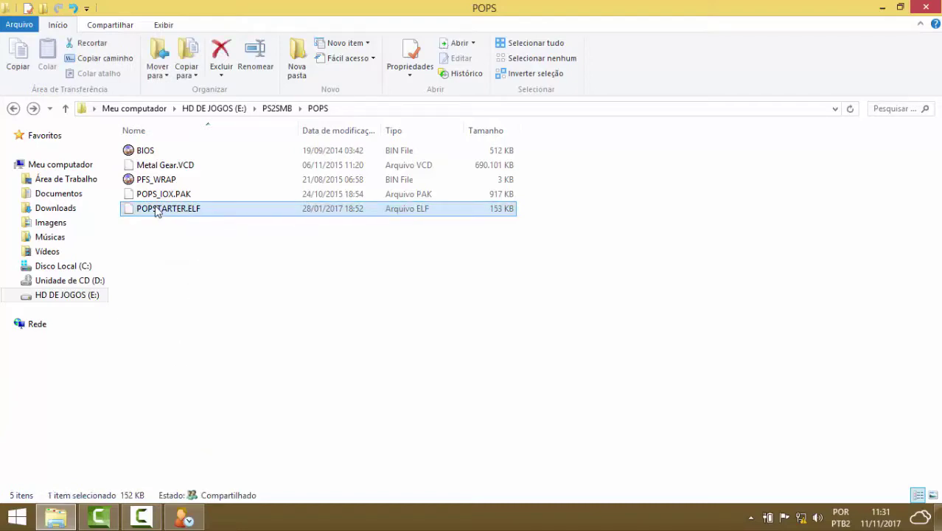
click(158, 212)
right_click(157, 212)
click(196, 268)
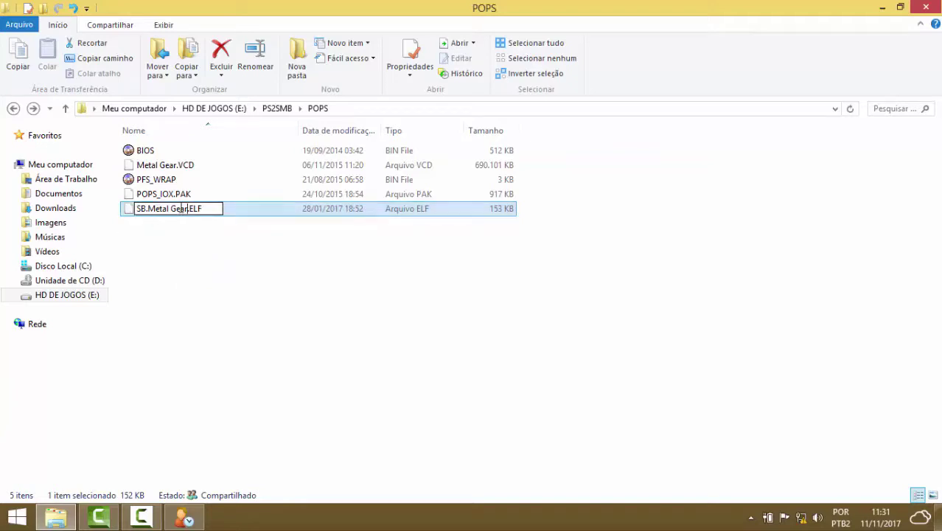
click(206, 256)
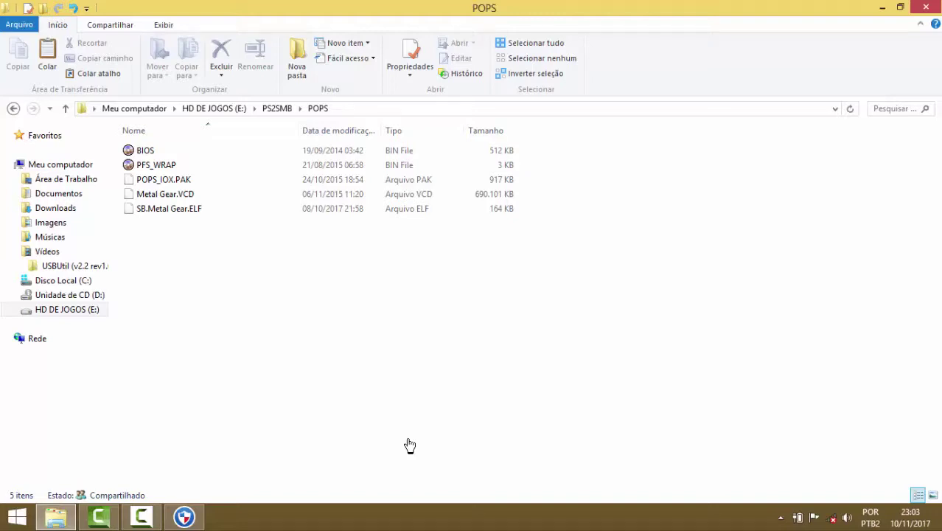
Step: Copy the full name text of SB.Metal Gear.ELF in the POPS folder, including the extension, and leave the name unchanged
key(End)
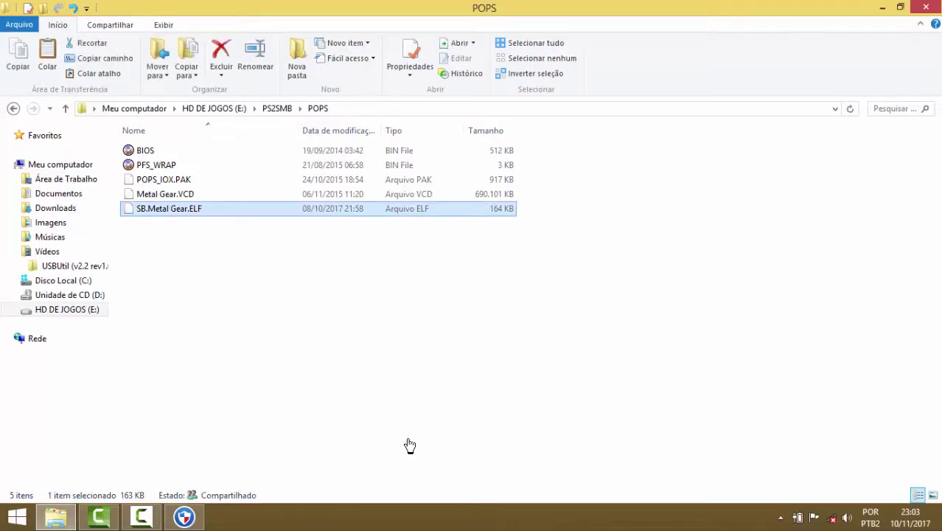
key(shift+F10)
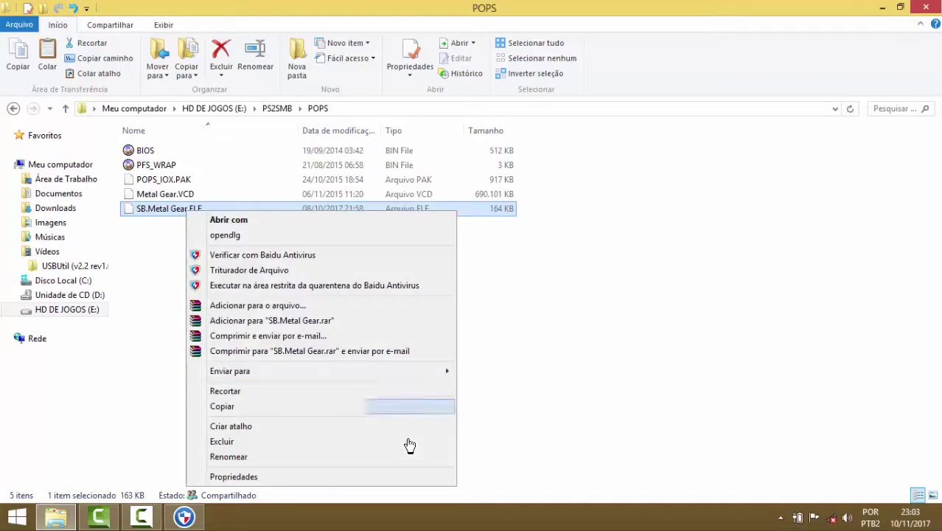
key(m)
key(End)
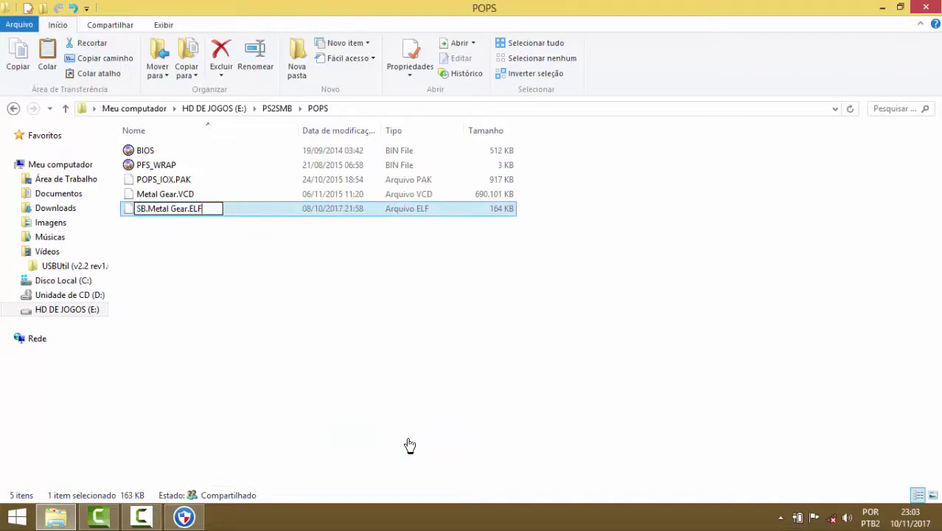
key(shift+Left)
key(shift+Left)
key(shift+Left)
key(shift+Left)
key(shift+Left)
key(shift+Left)
key(shift+Left)
key(shift+Left)
key(shift+Left)
key(shift+Left)
key(shift+Left)
key(shift+Left)
key(shift+Left)
key(shift+Left)
key(shift+Left)
key(shift+Left)
key(shift+Left)
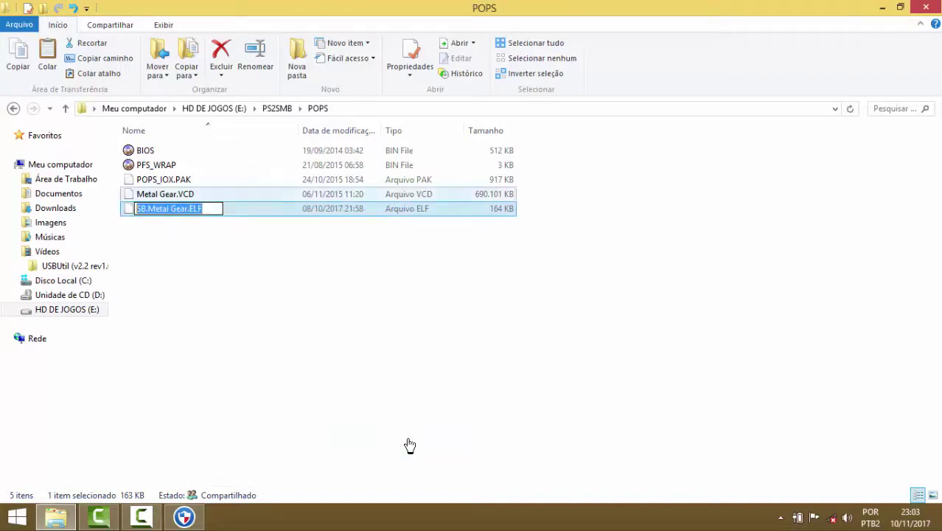
key(shift+F10)
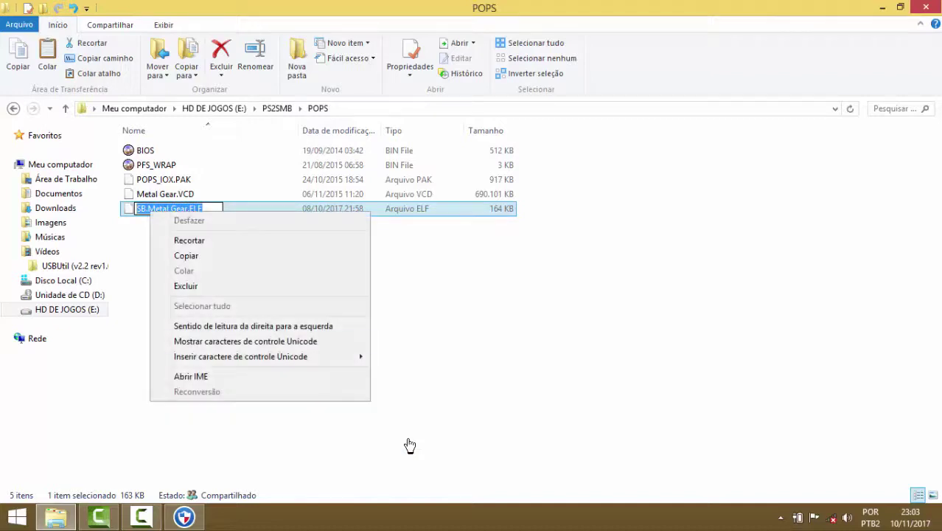
key(Up)
key(Up)
key(Up)
key(Up)
key(Up)
key(Return)
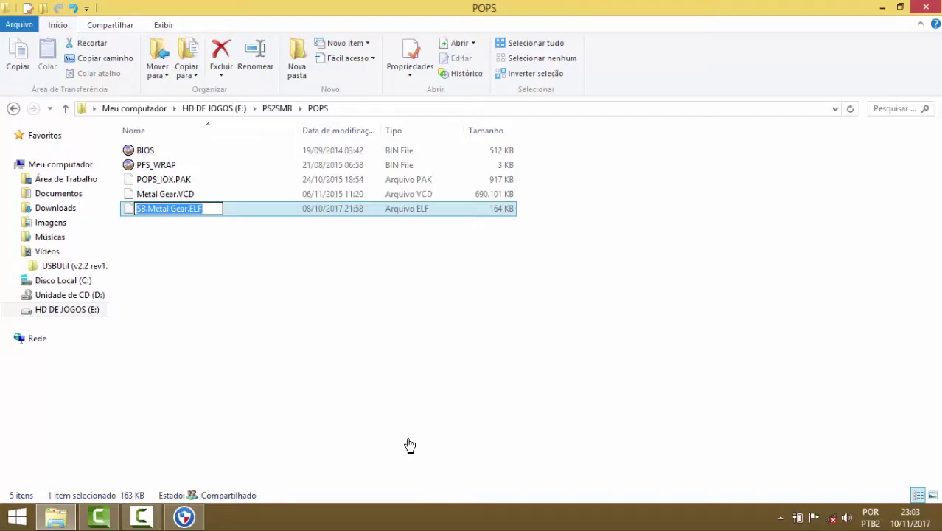
click(410, 445)
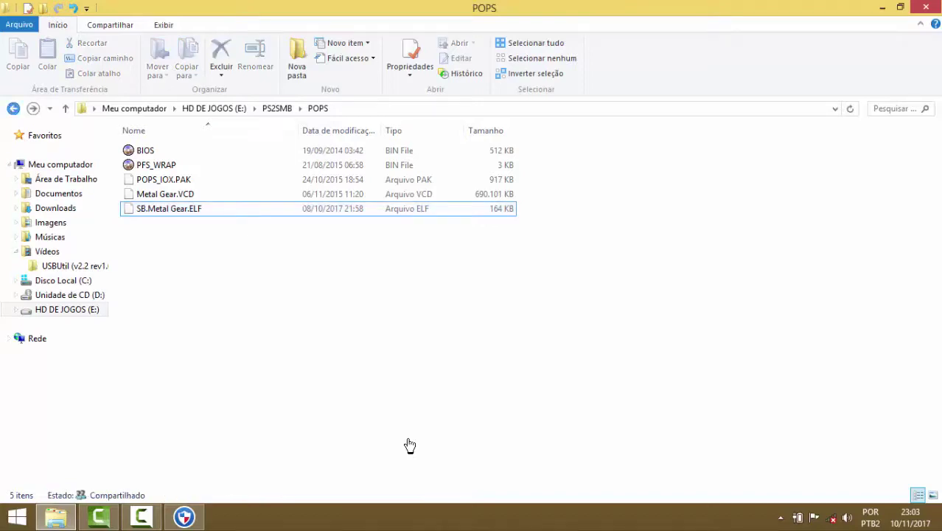
Step: Open conf_elmz from the PS2SMB folder and paste SB.Metal Gear.ELF at the end of its first =smb:/POPS/ line
key(alt+Up)
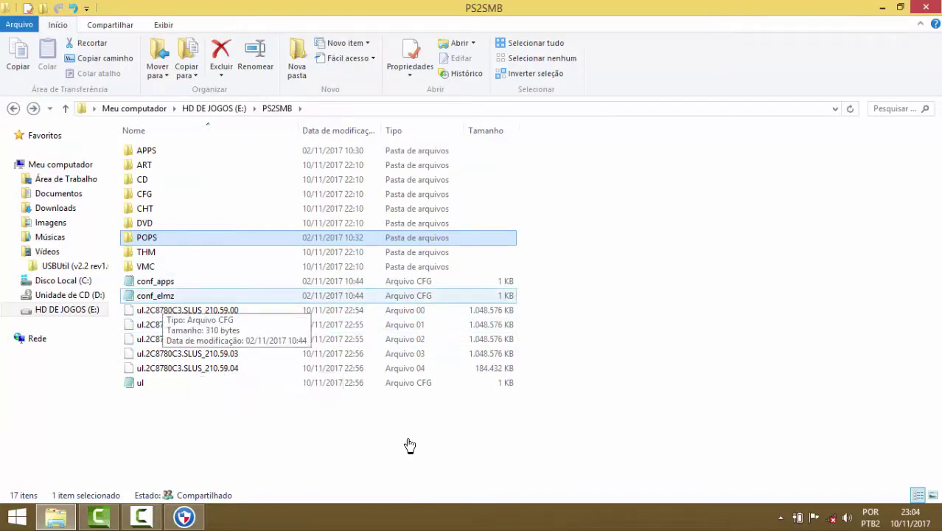
key(Down)
key(Down)
key(Down)
key(Down)
key(Return)
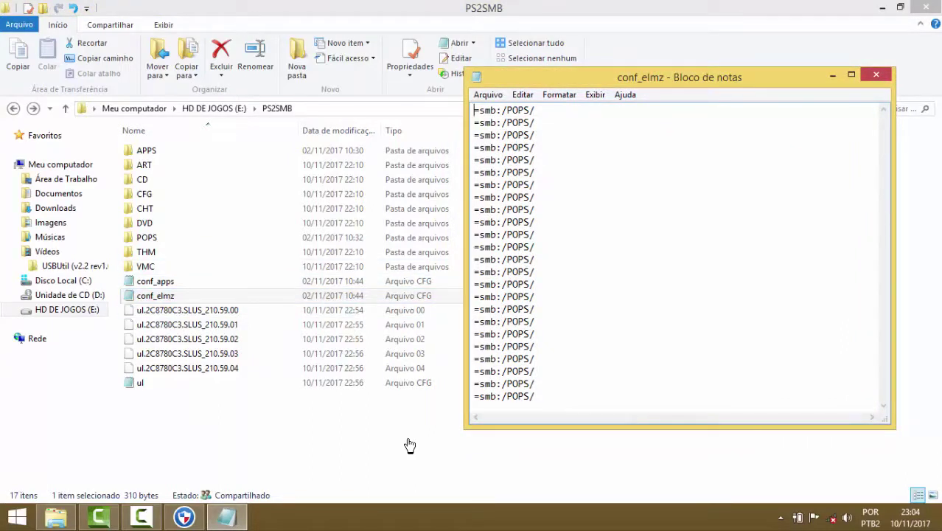
key(Menu)
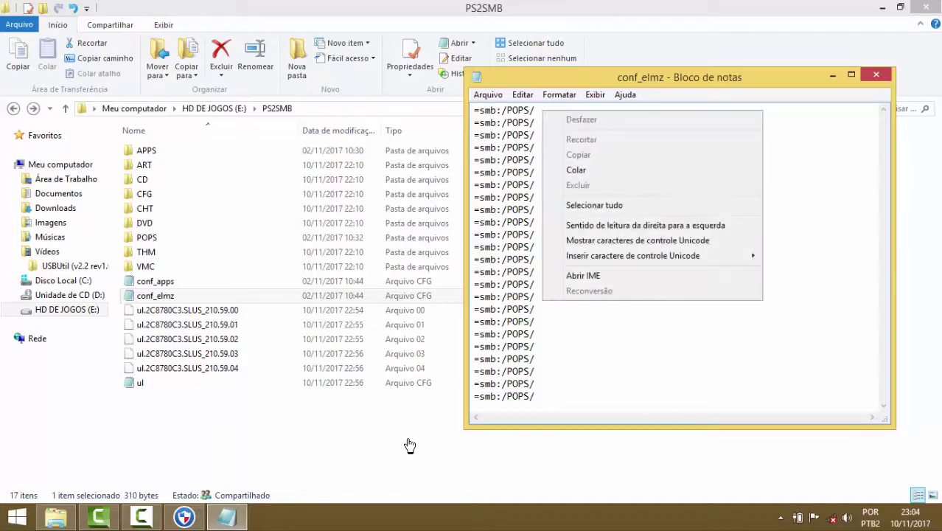
key(Down)
key(Return)
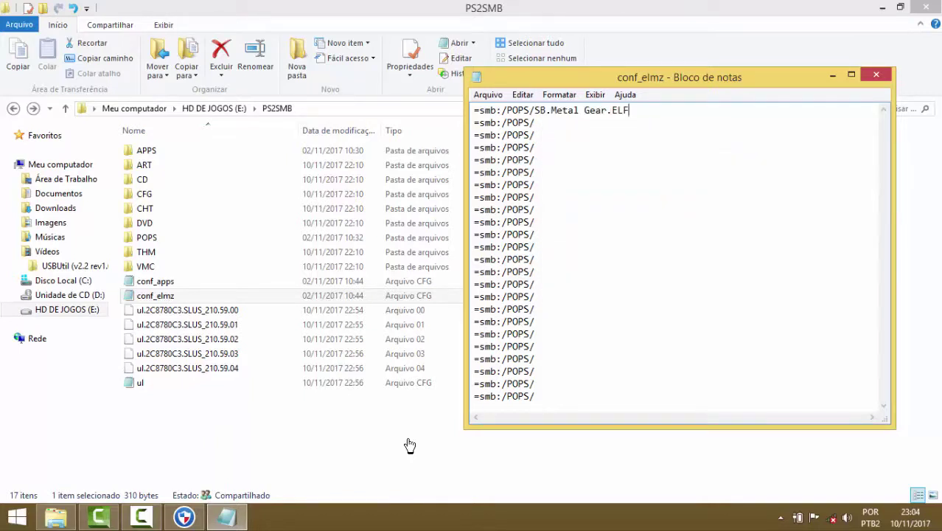
Step: Paste the copied name before the equals sign on the first line and remove its SB. prefix, leaving Metal Gear.ELF as the title
key(Home)
key(shift+F10)
key(Down)
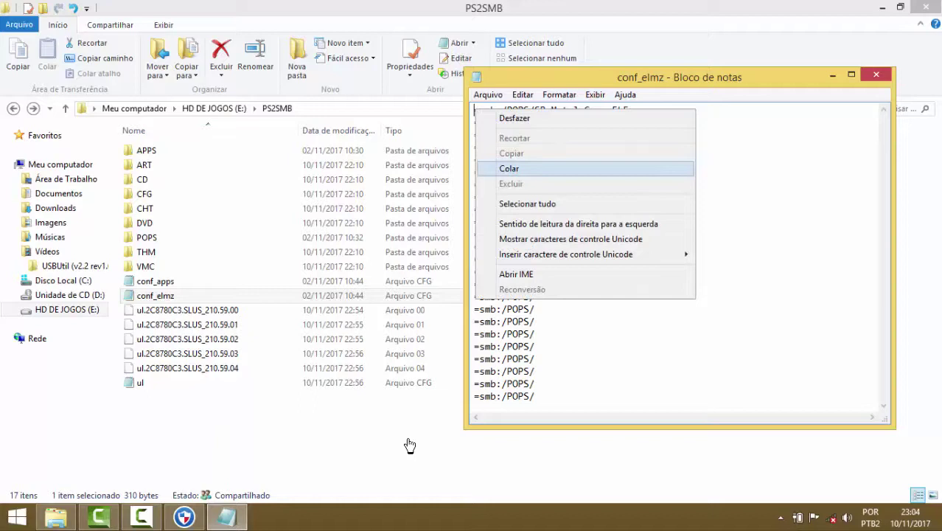
key(Return)
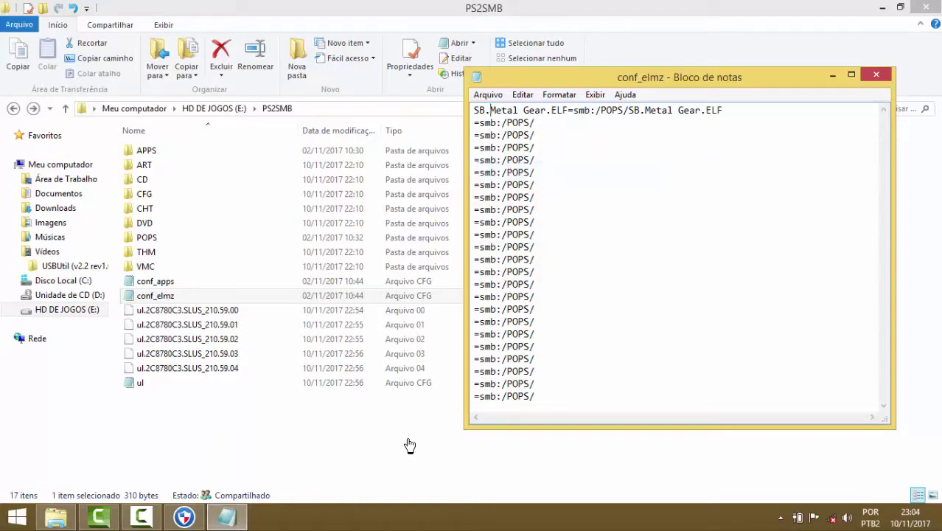
key(Home)
key(shift+Right)
key(shift+Right)
key(shift+Right)
key(Delete)
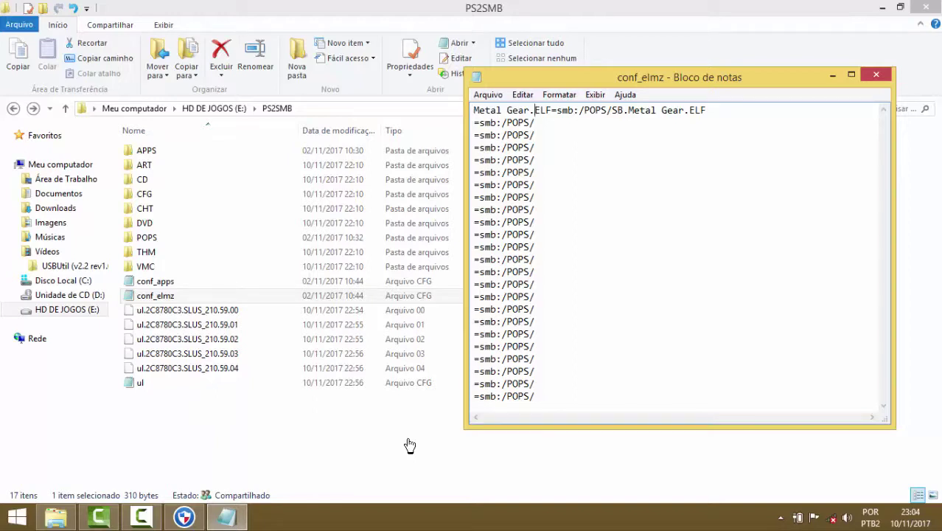
Step: Save the edited conf_elmz file and close it
key(alt)
key(a)
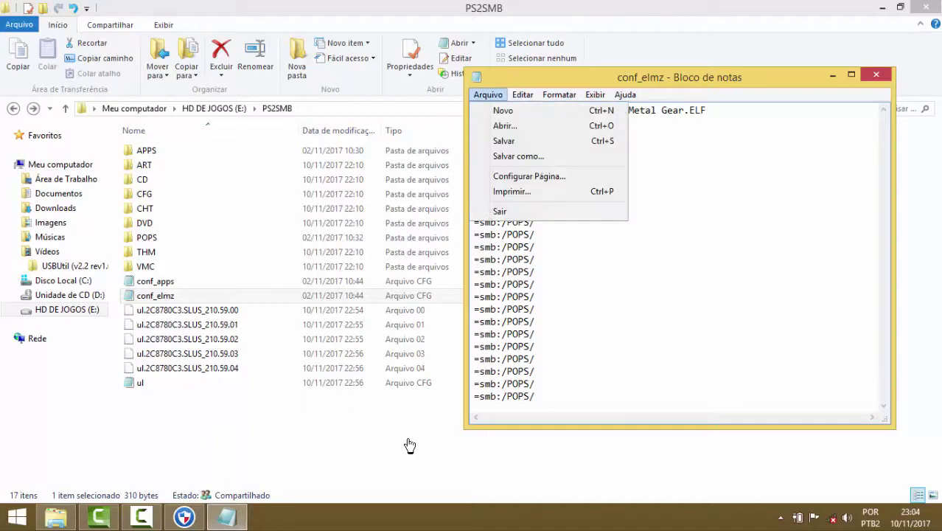
key(Down)
key(Down)
key(Return)
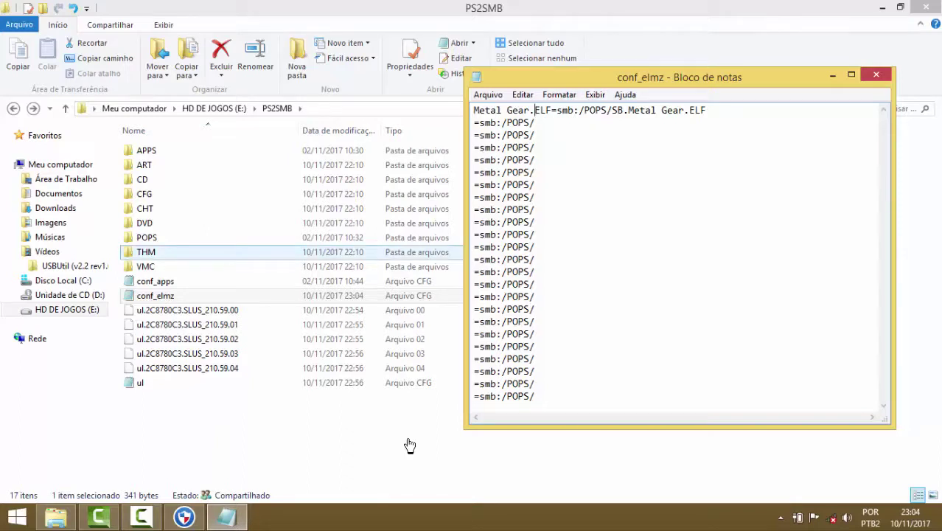
key(alt+F4)
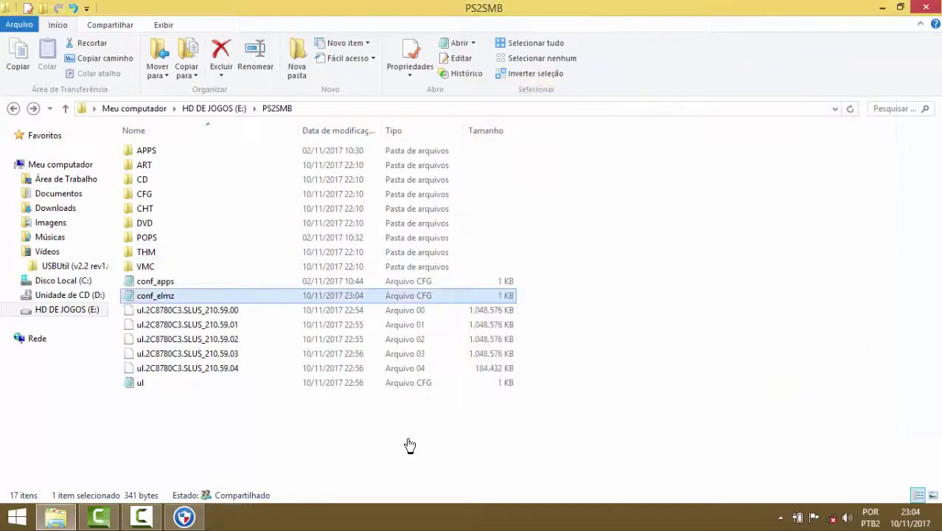
click(410, 445)
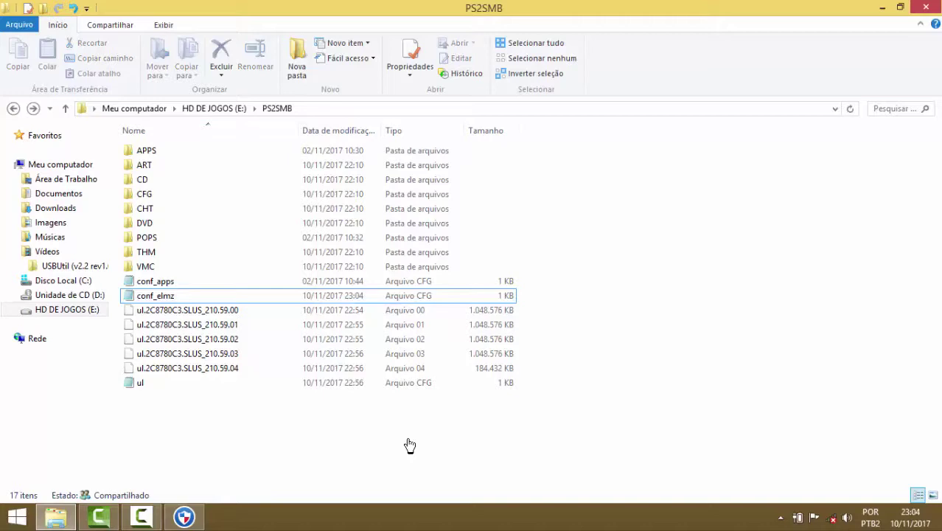
Step: Reopen conf_elmz to check the saved Metal Gear line, and close it
key(space)
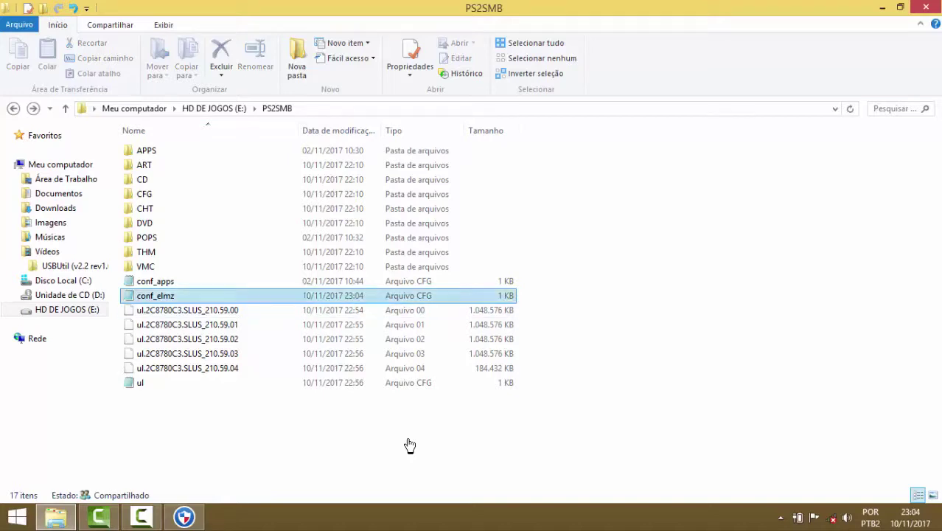
key(Down)
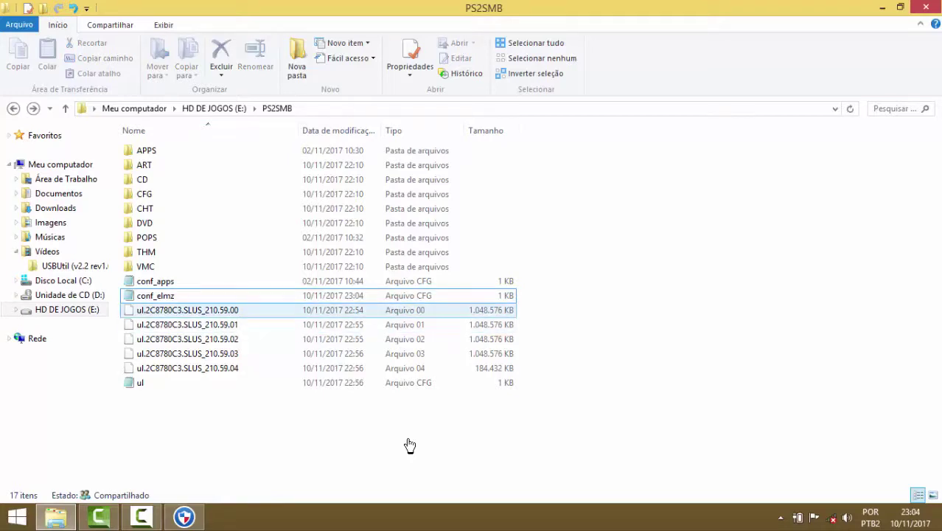
key(Up)
key(Return)
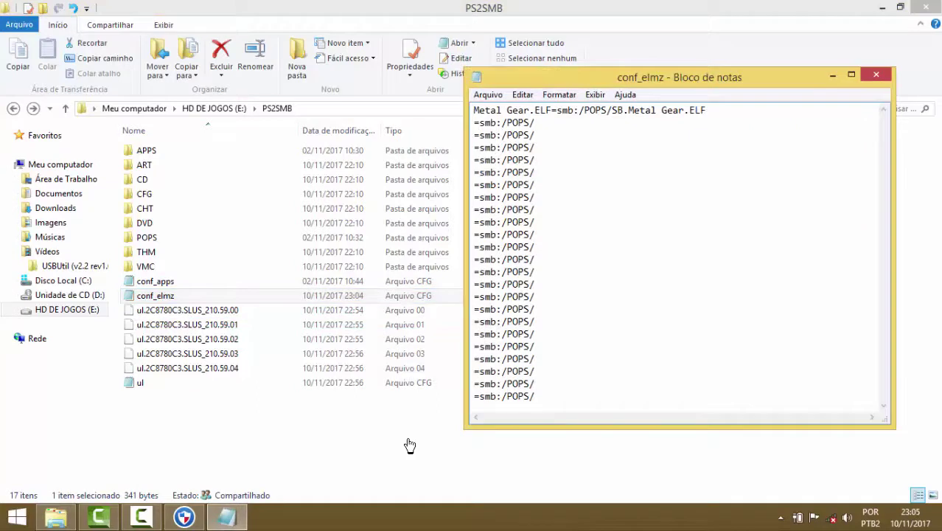
key(alt+F4)
Step: Open the POPS folder to check the ELF file's name against the conf_elmz entry, and return to PS2SMB
key(Up)
key(Up)
key(Up)
key(Up)
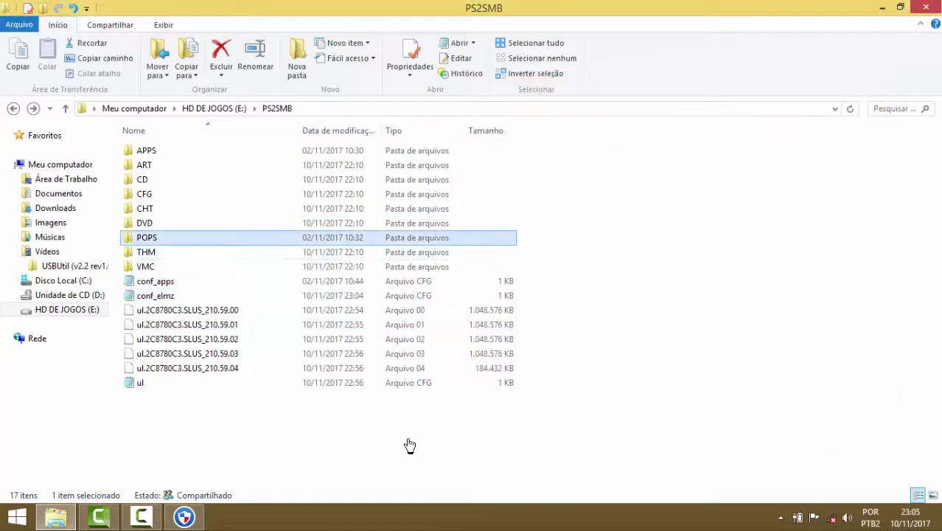
key(Return)
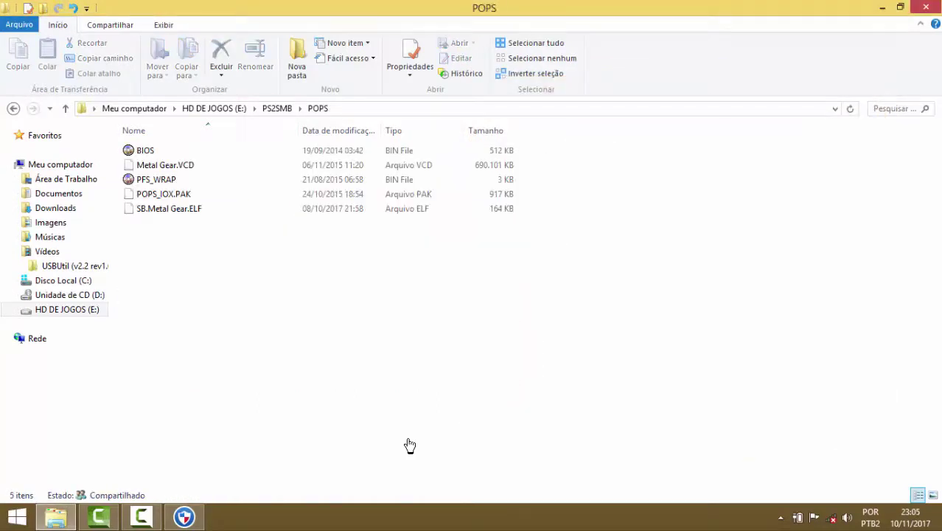
key(End)
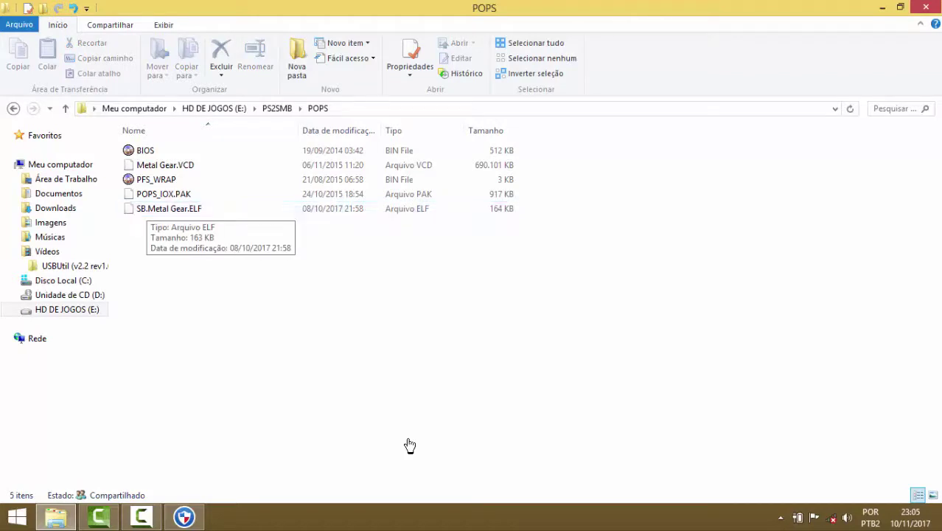
key(BackSpace)
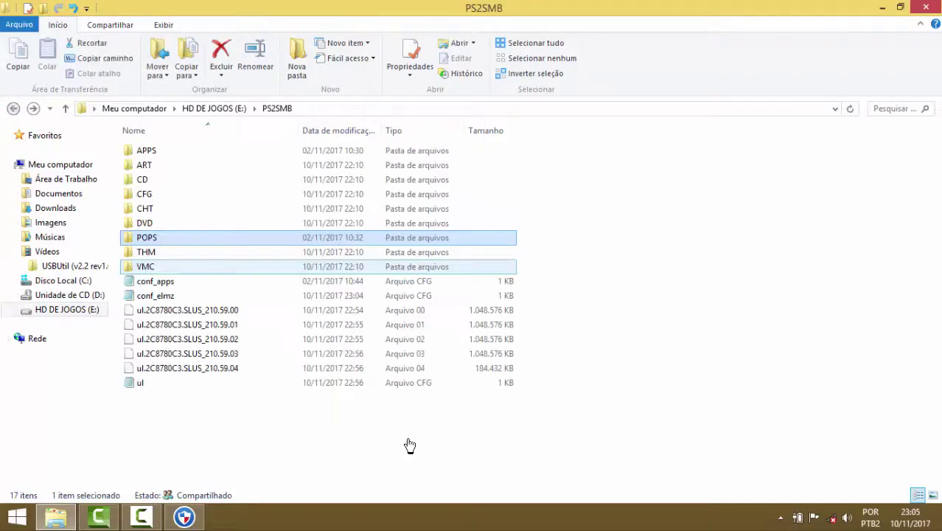
Step: Open conf_elmz again, highlight the empty second =smb:/POPS/ line for review, and close the file without editing
key(Return)
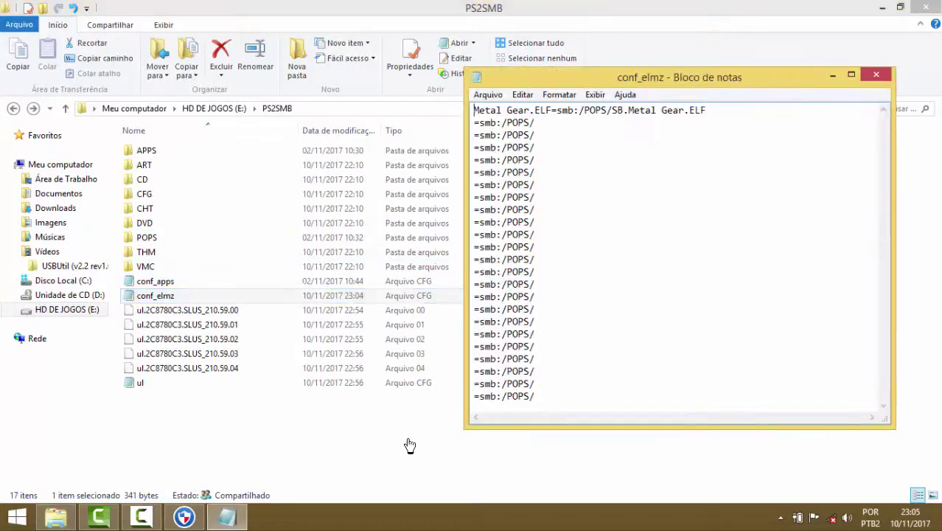
key(shift+Home)
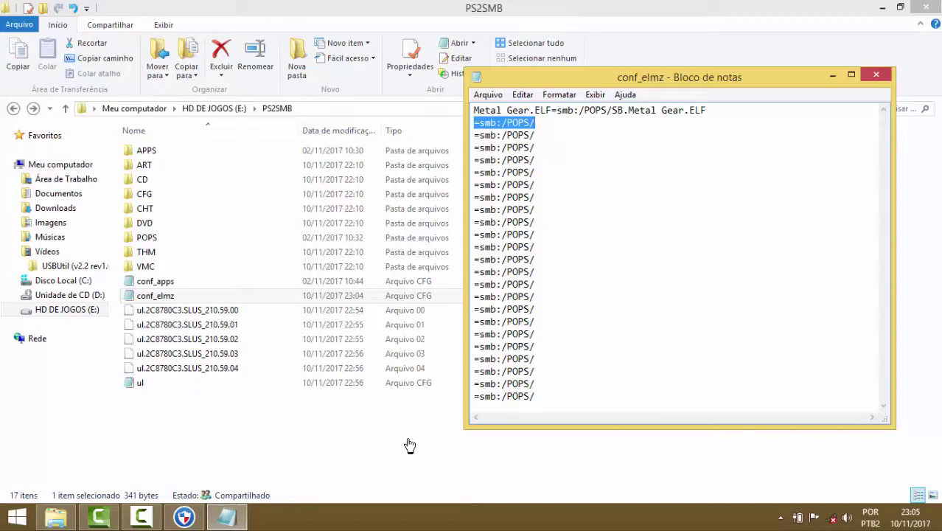
key(Left)
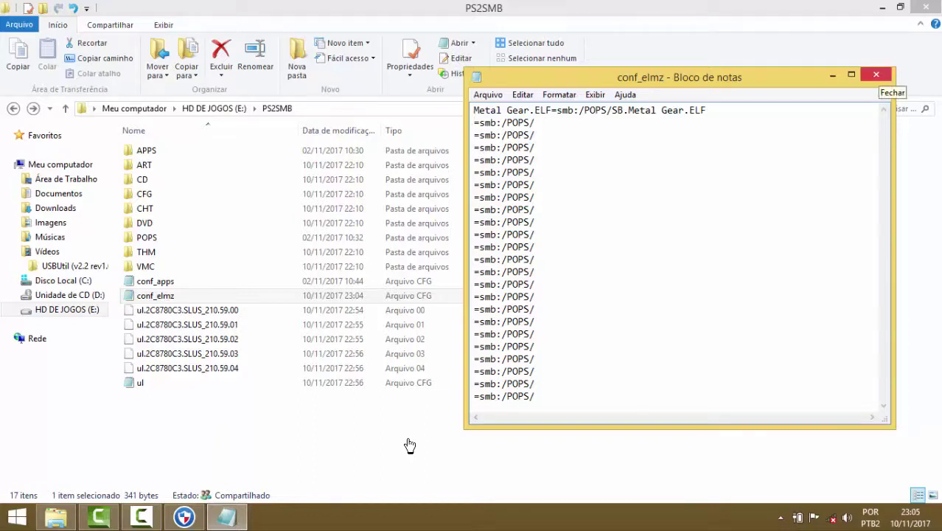
key(alt+F4)
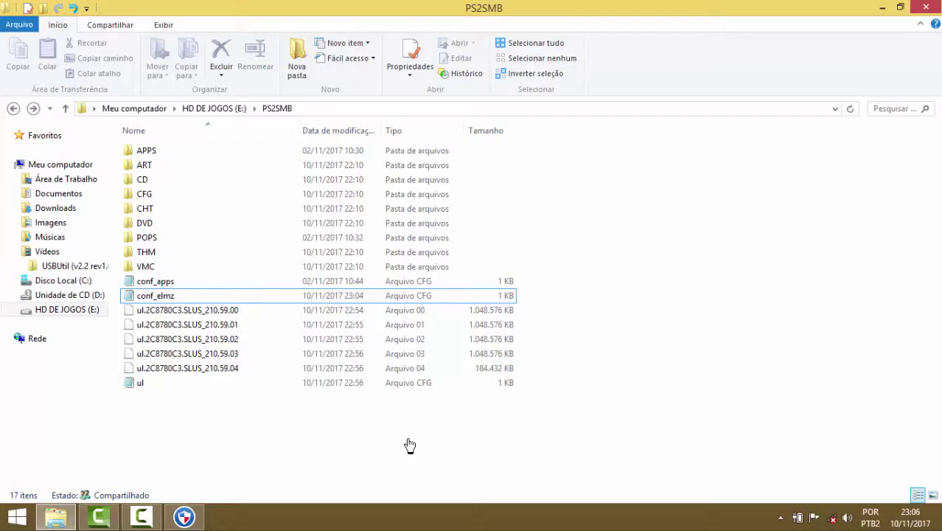
Step: Open conf_apps from the PS2SMB folder and highlight the SMS PLAYER title on its first line
key(Down)
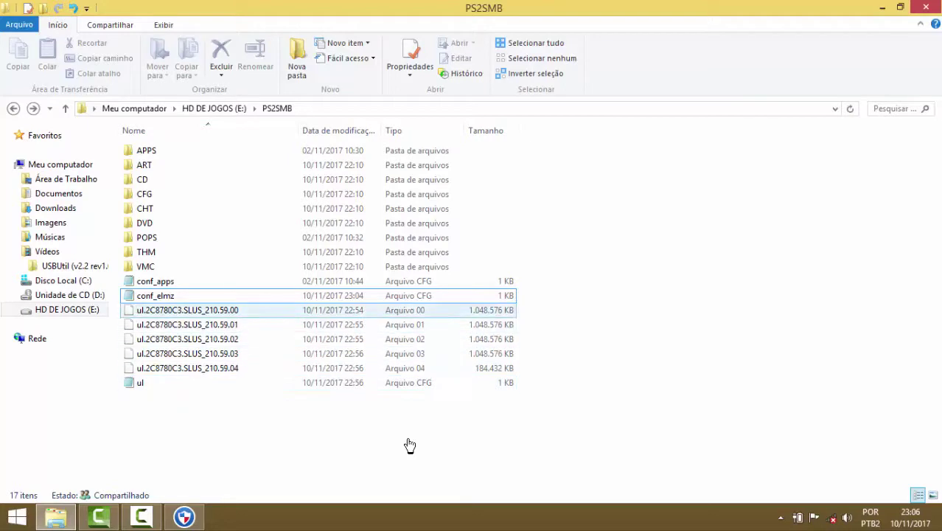
key(Up)
key(Up)
key(Return)
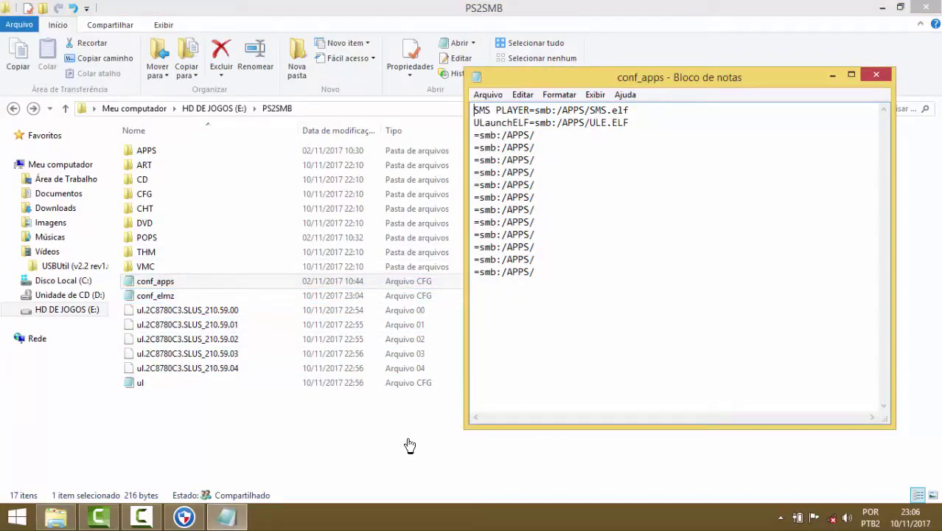
key(shift+Right)
key(shift+Right)
key(shift+Right)
key(shift+Right)
key(shift+Right)
key(shift+Right)
key(shift+Right)
key(shift+Right)
key(shift+Right)
key(shift+Right)
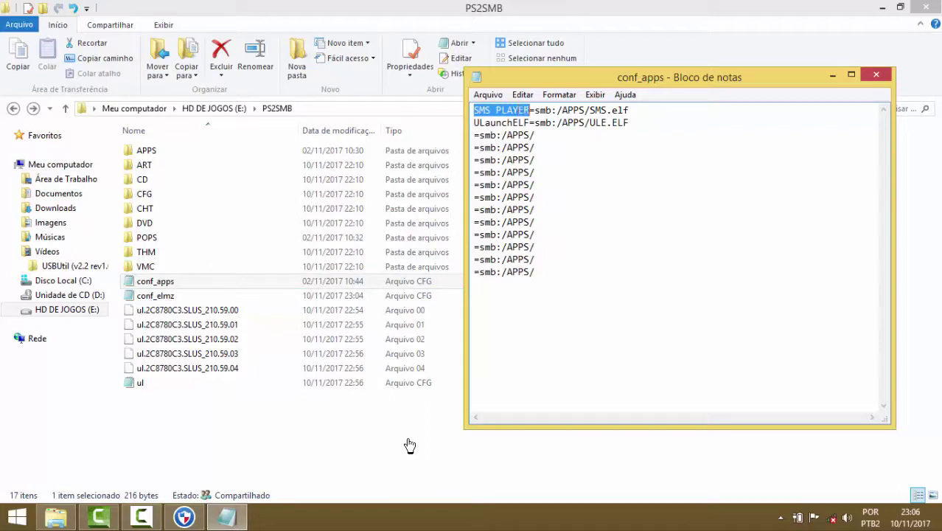
Step: Highlight the file name SMS.elf at the end of the first line in conf_apps
key(shift+Left)
key(shift+Left)
key(shift+Left)
key(shift+Left)
key(Right)
key(Right)
key(Right)
key(Right)
key(Right)
key(Right)
key(Right)
key(Right)
key(Right)
key(Right)
key(Right)
key(Right)
key(Right)
key(Right)
key(Right)
key(Right)
key(shift+Right)
key(shift+Right)
key(shift+Right)
key(shift+Right)
key(shift+Right)
key(shift+Right)
key(shift+Right)
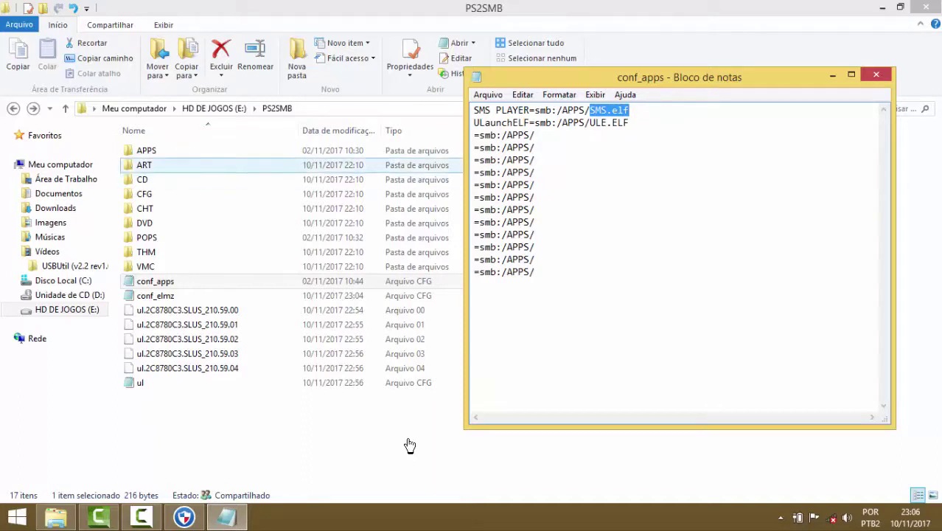
Step: Switch to File Explorer and open the APPS folder of PS2SMB to compare its ELF files with the conf_apps entries
key(alt+Tab)
key(Return)
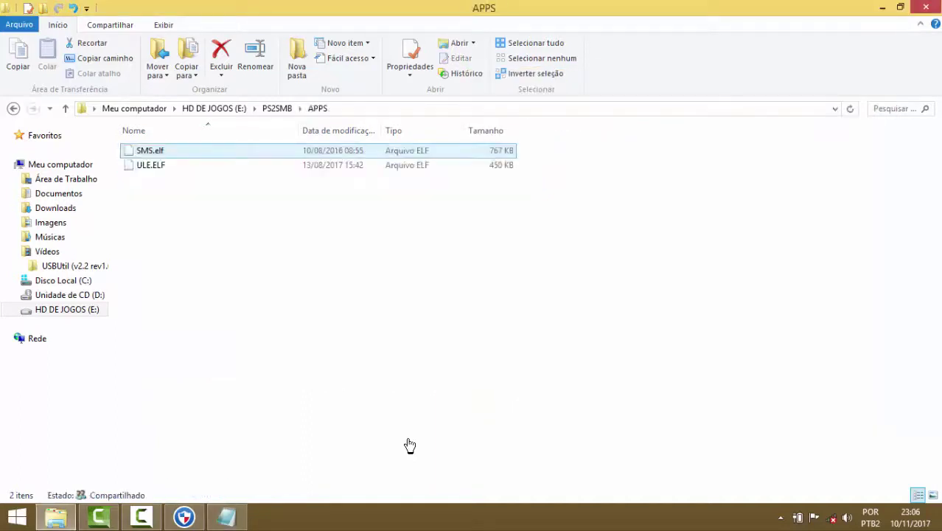
key(Down)
key(Up)
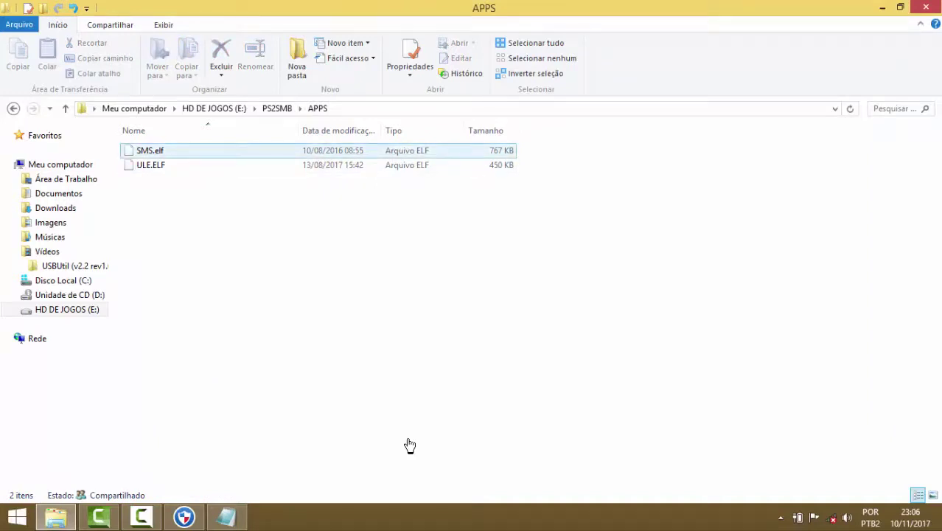
Step: Return to conf_apps and highlight all the empty =smb:/APPS/ lines below the ULaunchELF entry for review, leaving them unedited
key(alt+Tab)
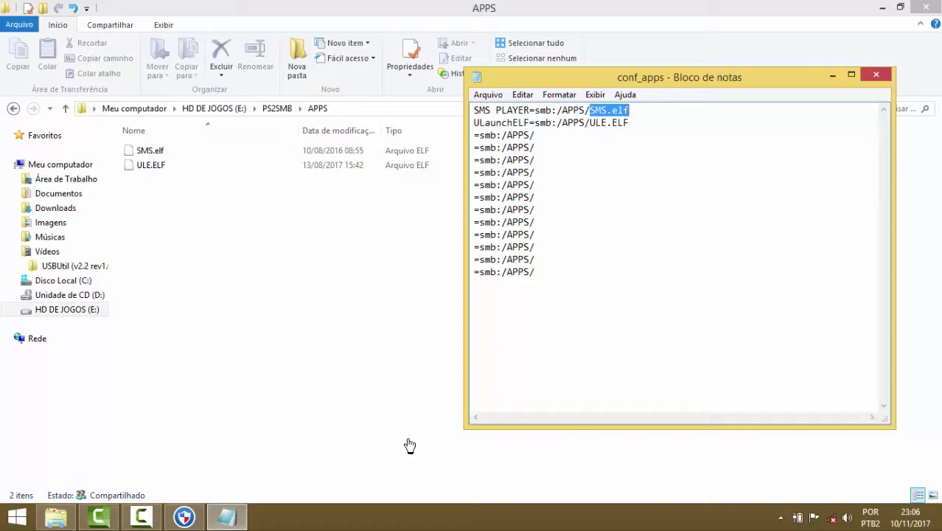
key(Down)
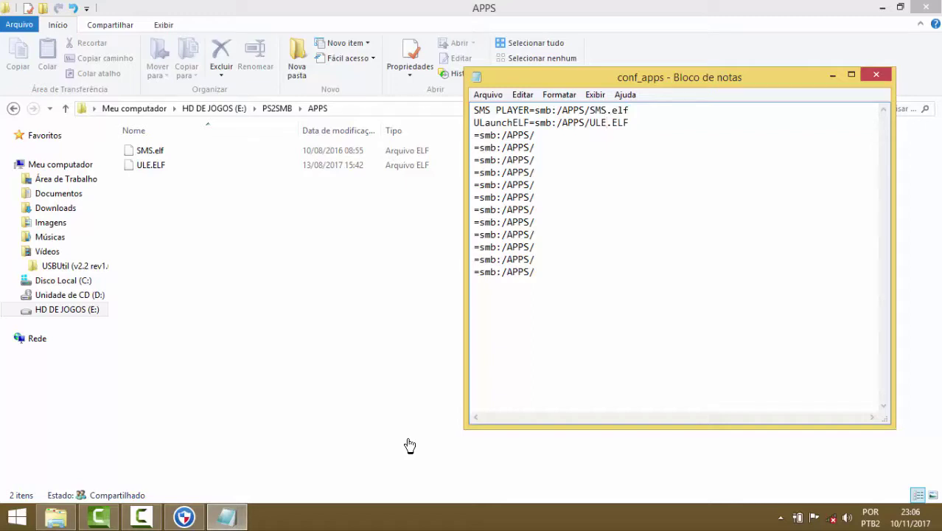
key(Down)
key(Home)
key(Right)
key(Left)
key(shift+Right)
key(shift+Right)
key(shift+Right)
key(shift+Right)
key(shift+Right)
key(shift+Right)
key(shift+Right)
key(shift+Right)
key(shift+Right)
key(shift+Right)
key(shift+Right)
key(shift+Right)
key(shift+Right)
key(shift+Right)
key(shift+Right)
key(shift+Right)
key(shift+Right)
key(shift+Down)
key(shift+Down)
key(shift+Down)
key(shift+Down)
key(shift+Down)
key(shift+Down)
key(shift+Down)
key(shift+Down)
key(shift+Down)
key(shift+Down)
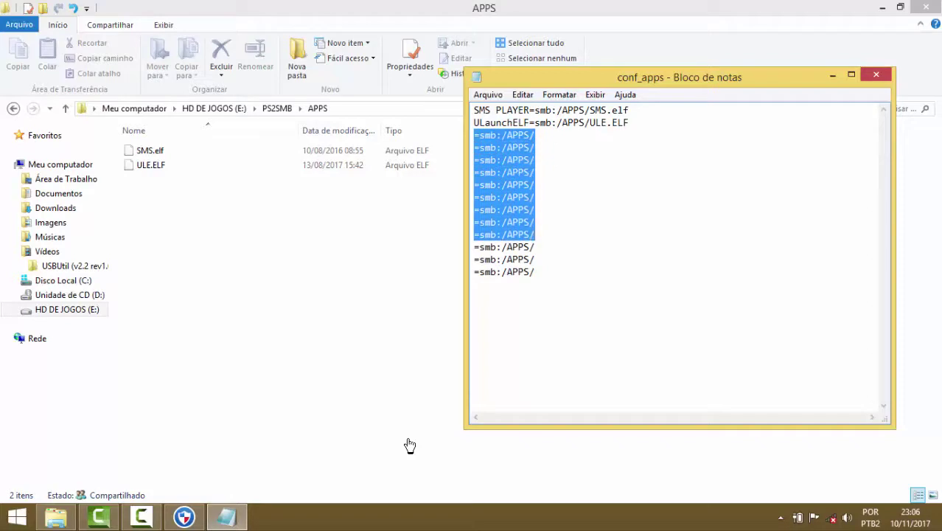
key(shift+End)
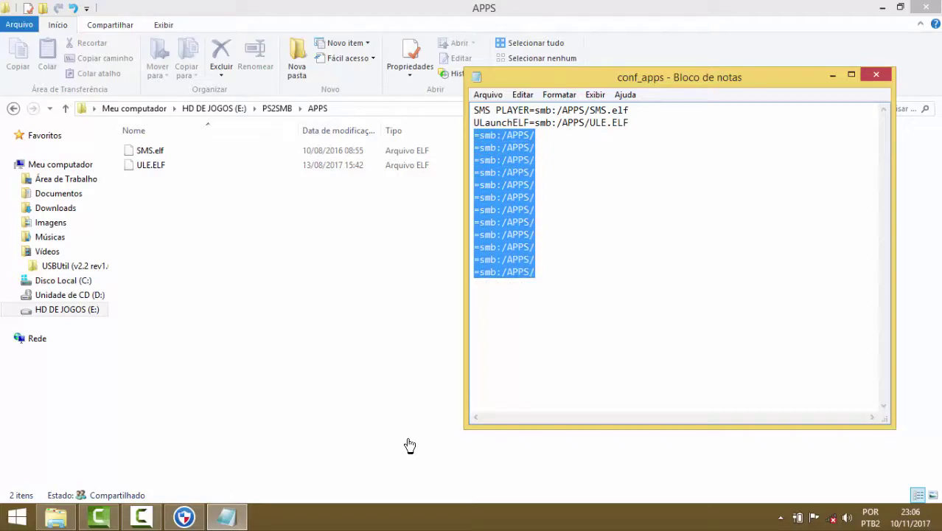
key(Left)
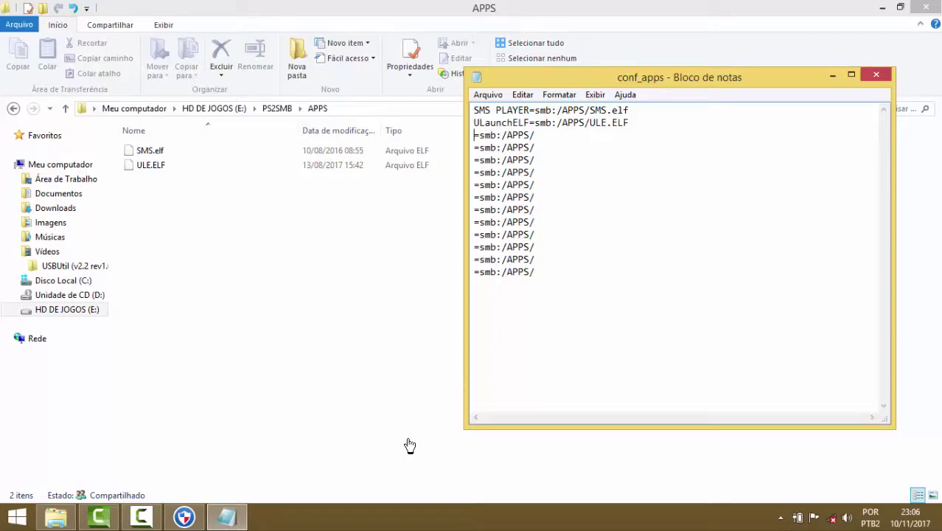
Step: Close conf_apps without editing and go back from the APPS folder to PS2SMB
click(410, 446)
key(alt+Tab)
key(Down)
key(Down)
key(Down)
key(Down)
key(Left)
key(Left)
key(Left)
key(Left)
key(alt+F4)
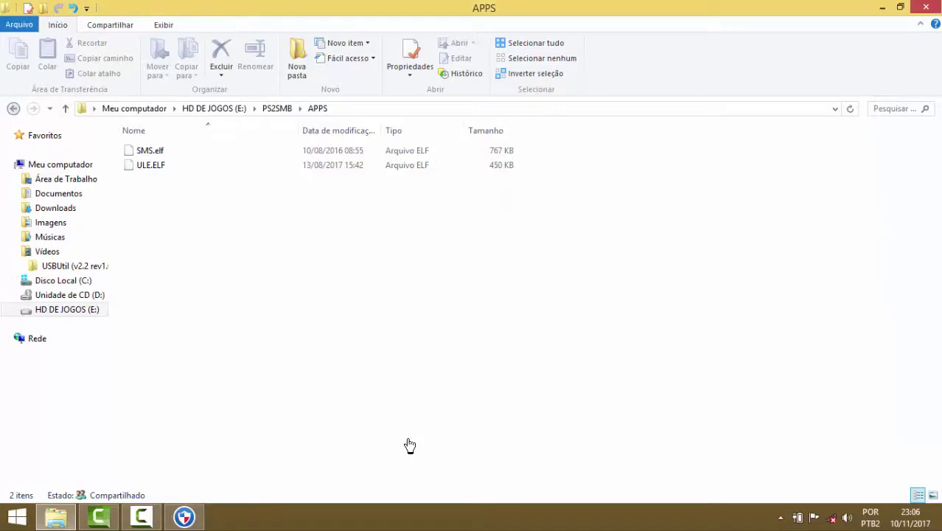
key(BackSpace)
click(410, 445)
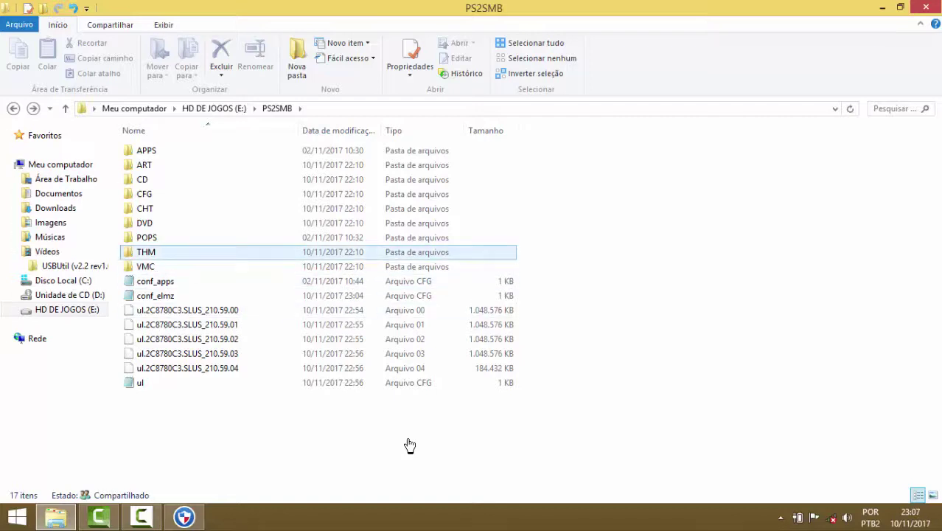
Step: Check the contents of the THM and VMC folders, returning to PS2SMB after each
key(Return)
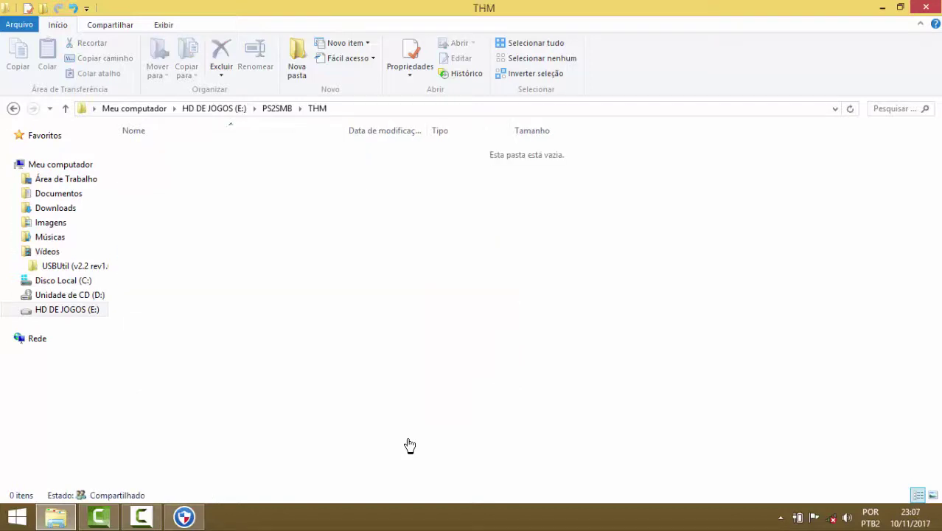
key(BackSpace)
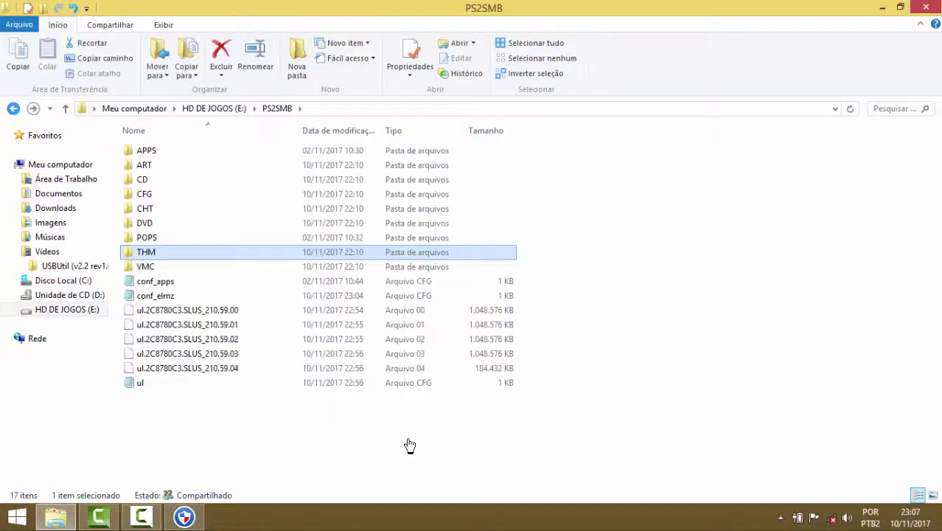
key(Down)
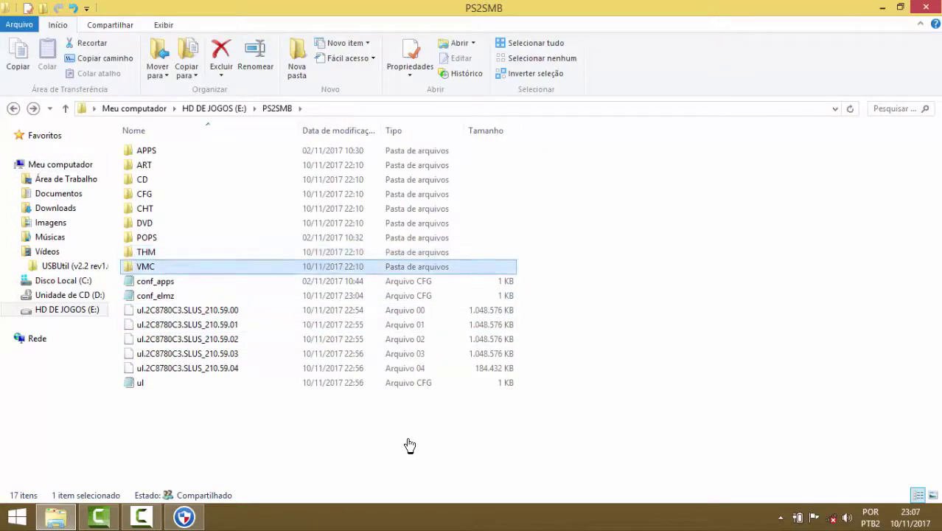
key(Return)
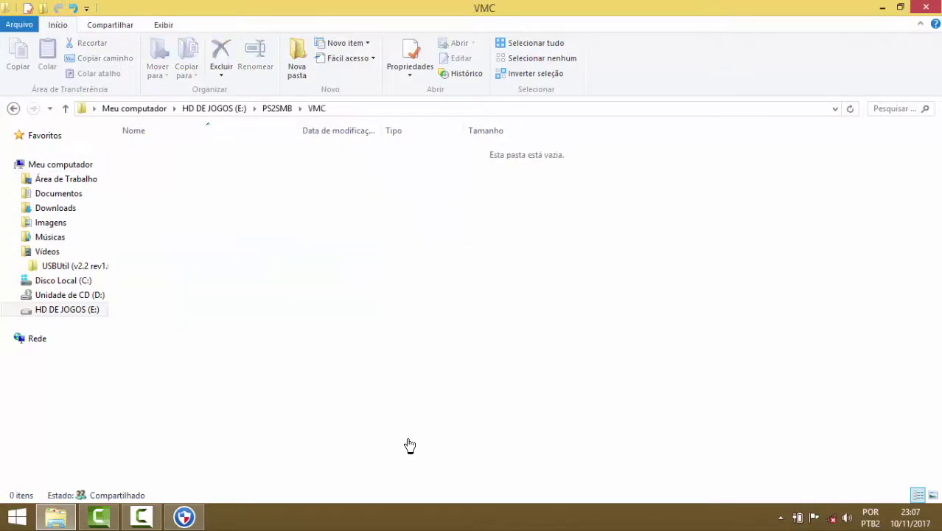
key(BackSpace)
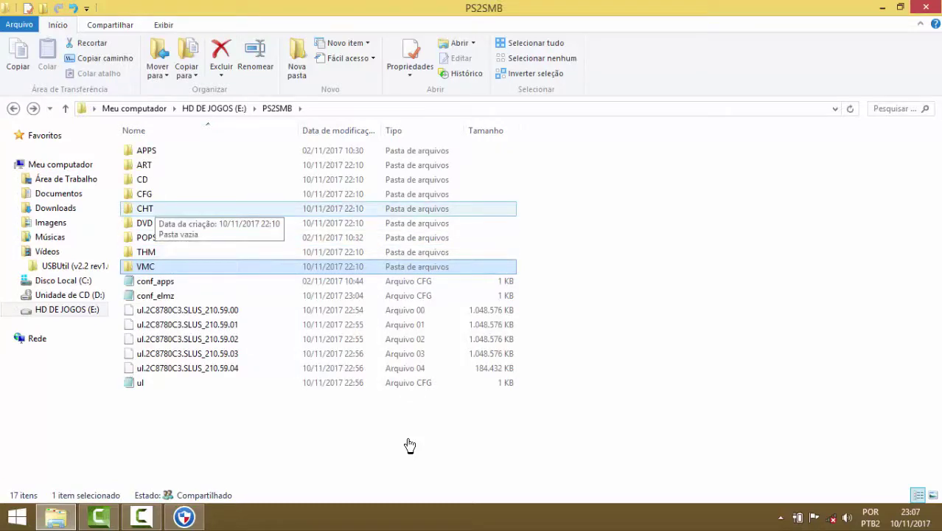
Step: Check the contents of the CHT and CFG folders, returning to PS2SMB after each
key(Up)
key(Up)
key(Up)
key(Up)
key(Return)
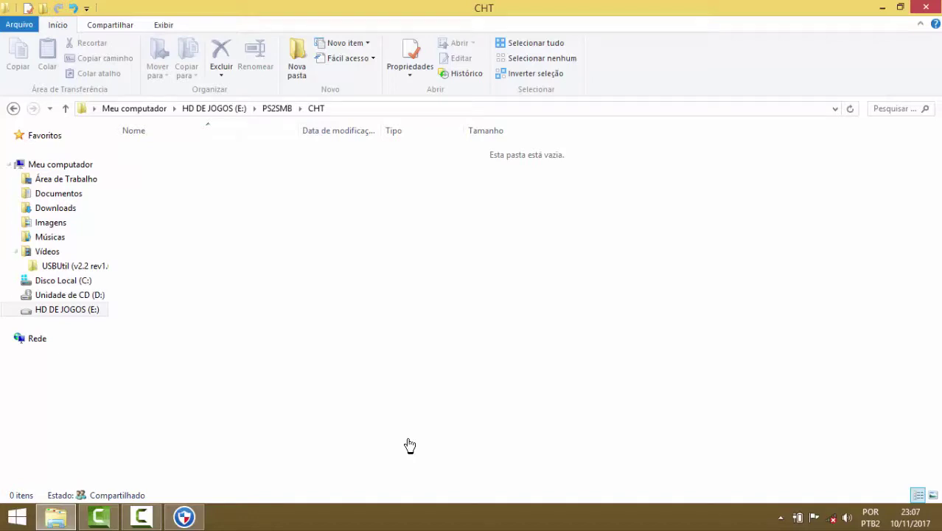
key(BackSpace)
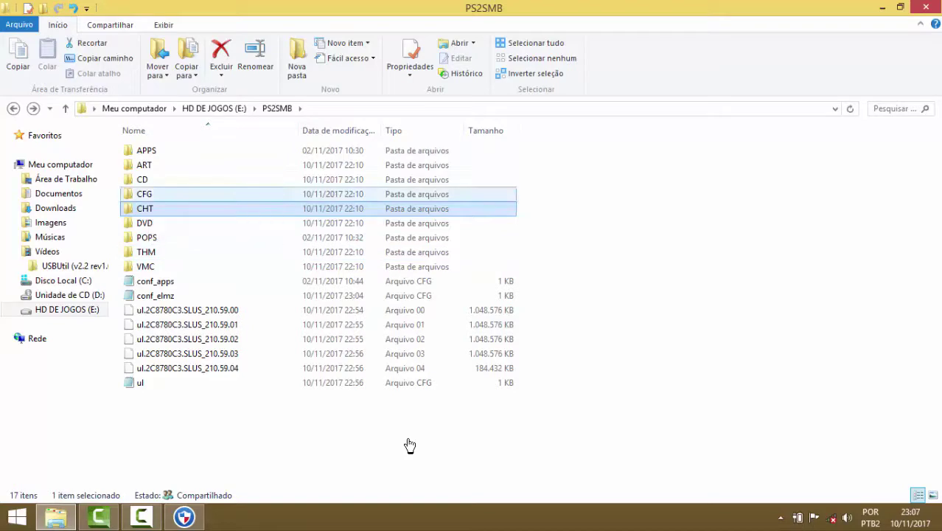
key(Up)
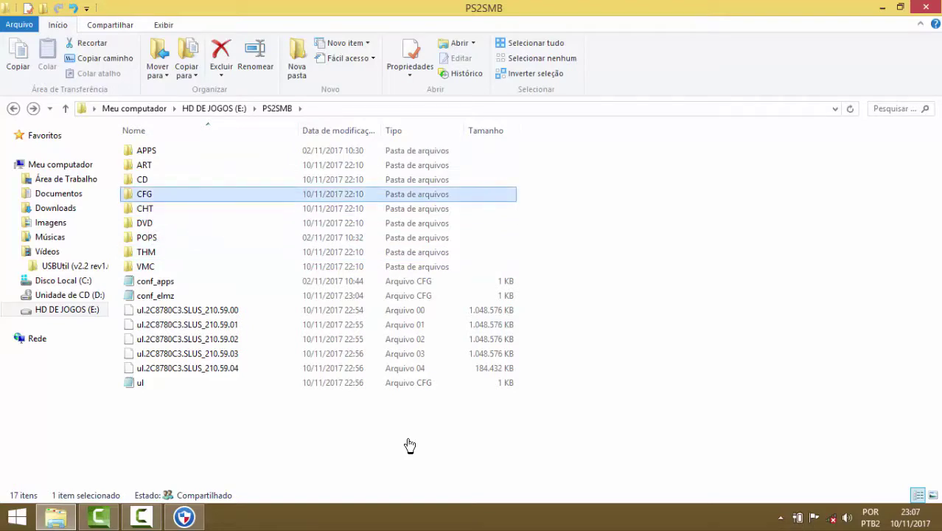
key(Return)
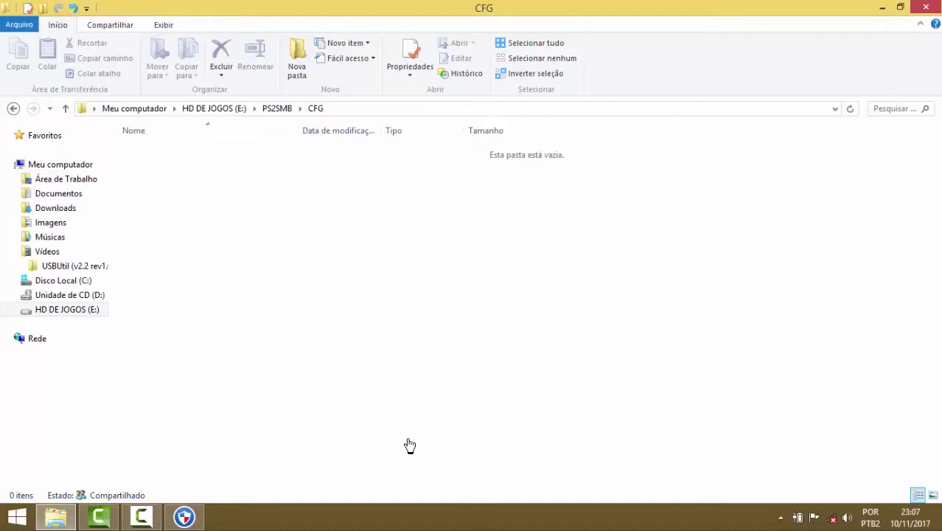
key(BackSpace)
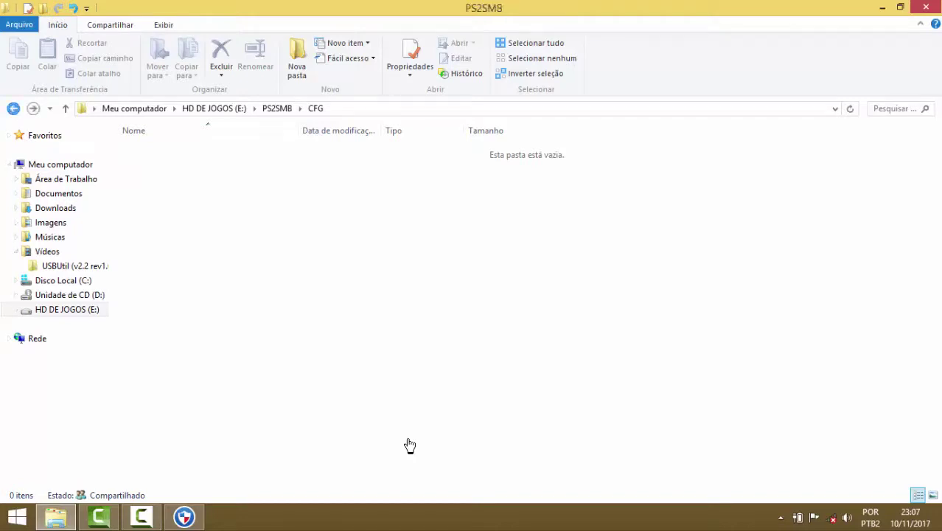
Step: Check the contents of the CD folder and return to PS2SMB
key(Up)
key(Return)
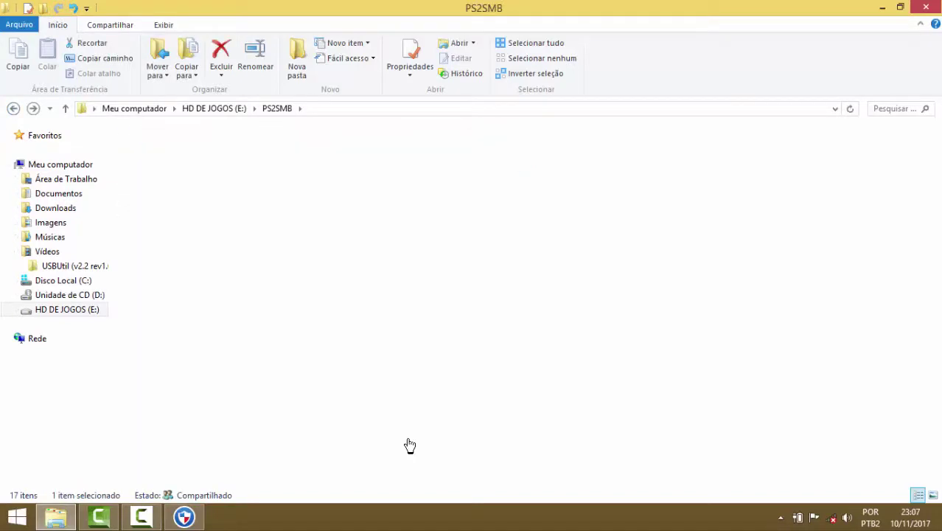
key(BackSpace)
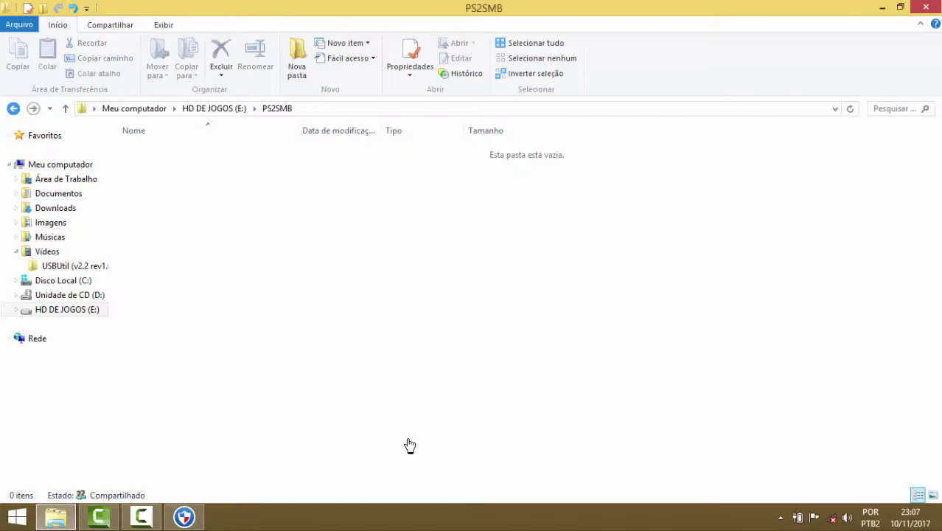
Step: Open the DVD folder, highlight the Rumble Racing image, and return to PS2SMB
key(Down)
key(Down)
key(Down)
key(Down)
key(Down)
key(Up)
key(Up)
key(Return)
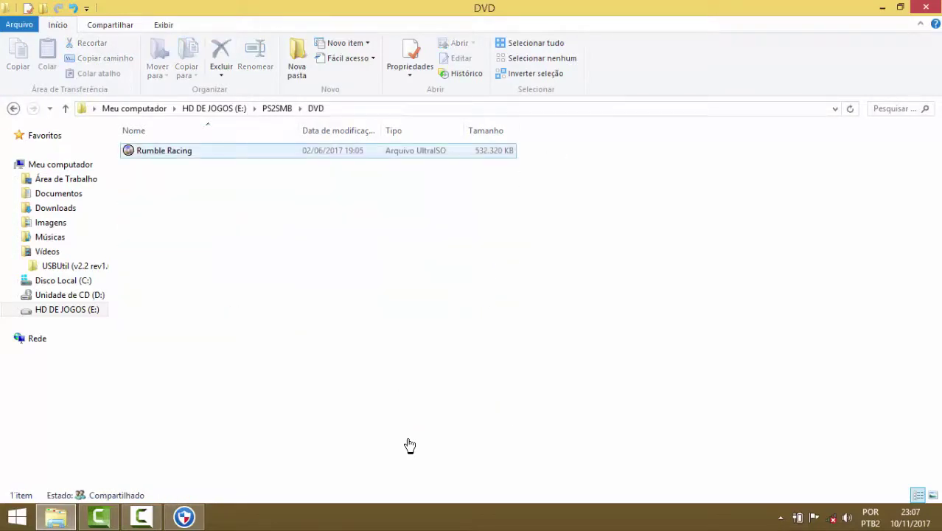
key(Down)
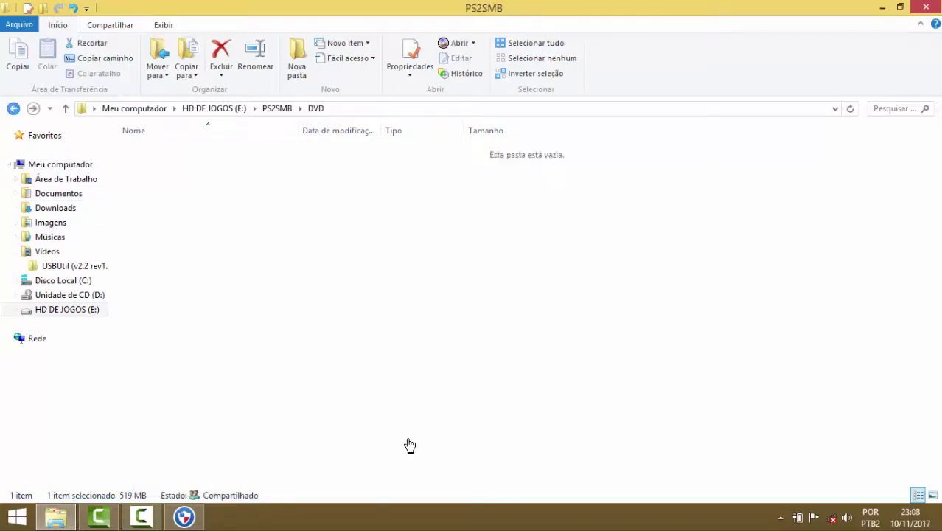
key(BackSpace)
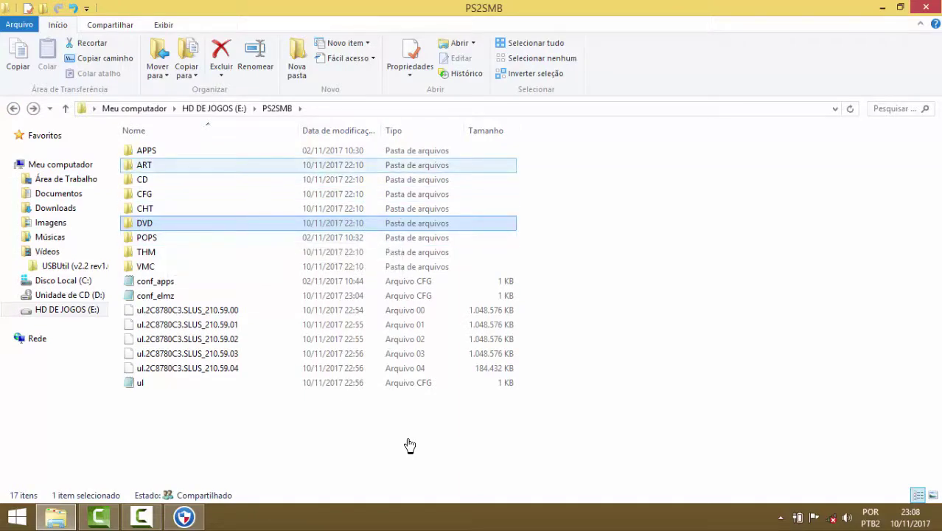
Step: Check the contents of the ART and APPS folders, returning to PS2SMB after each
key(space)
key(Return)
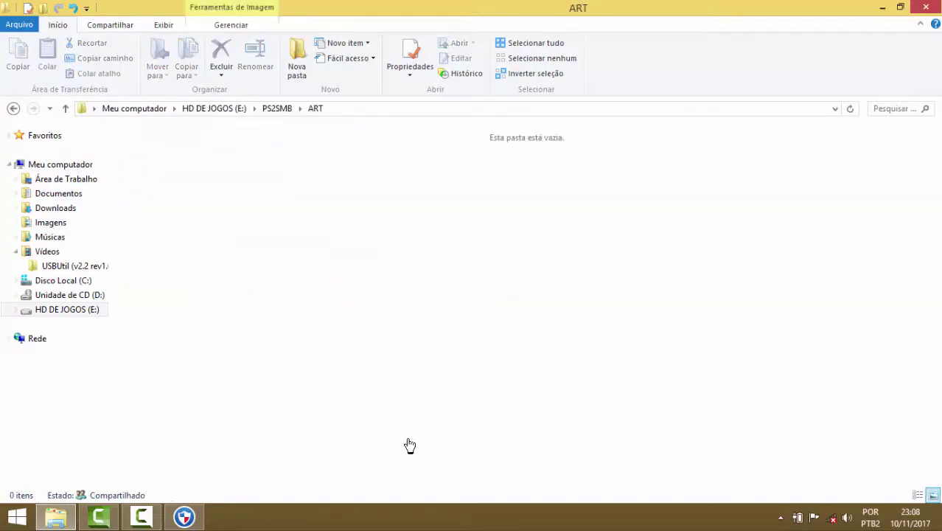
key(BackSpace)
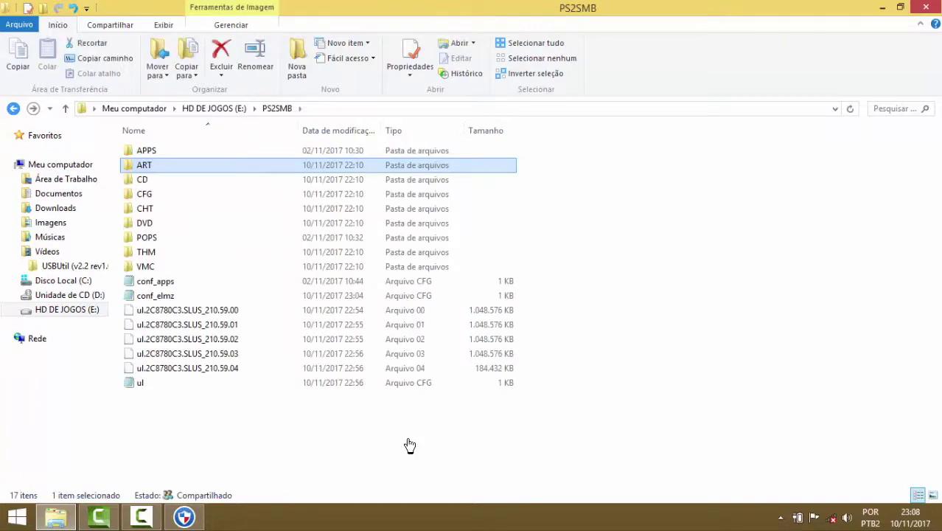
key(Up)
key(space)
key(Return)
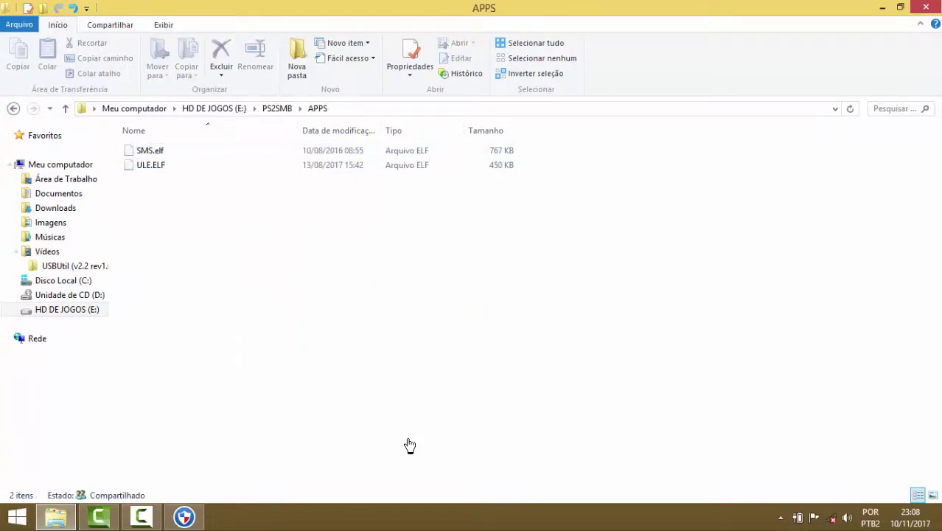
key(BackSpace)
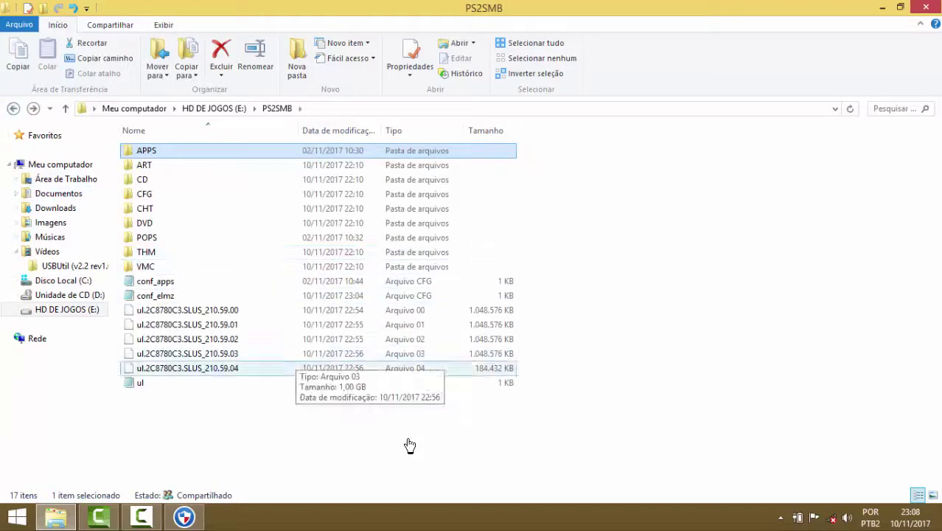
Step: Clear the selection in the PS2SMB folder and show the desktop
click(410, 446)
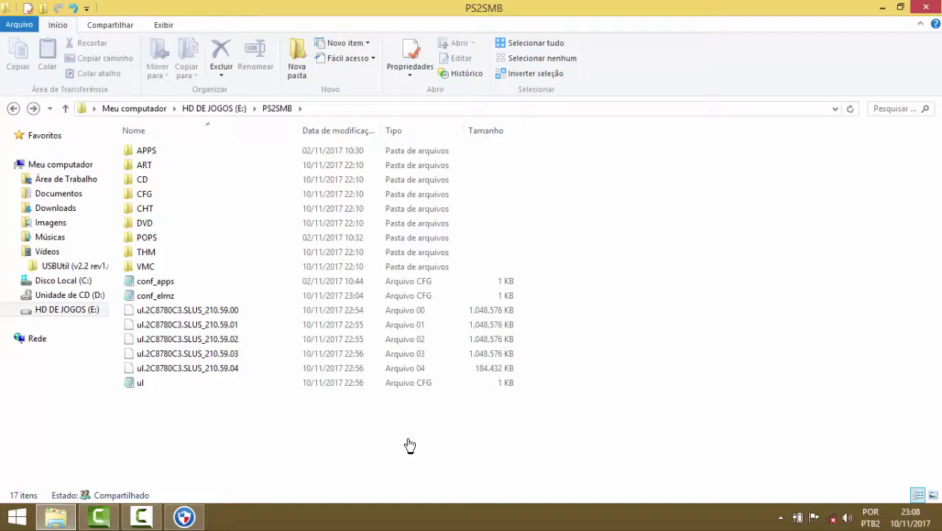
key(super+d)
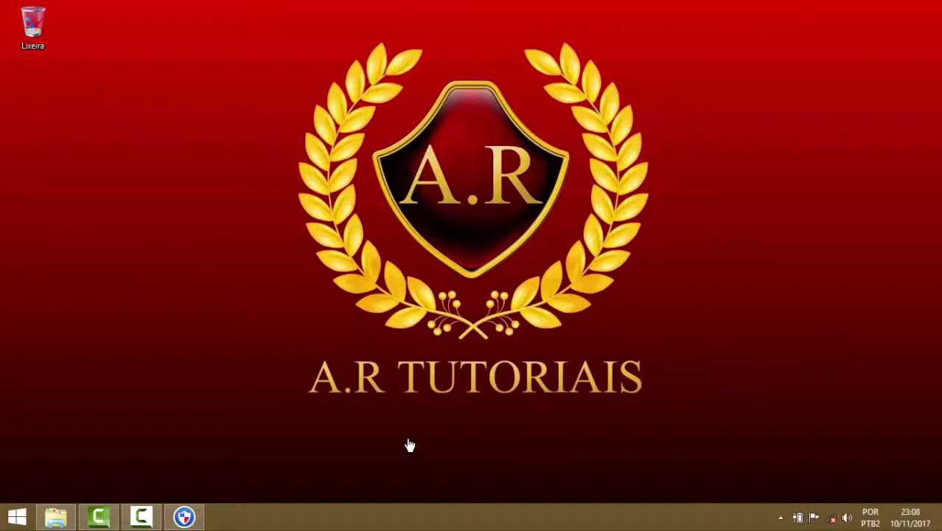